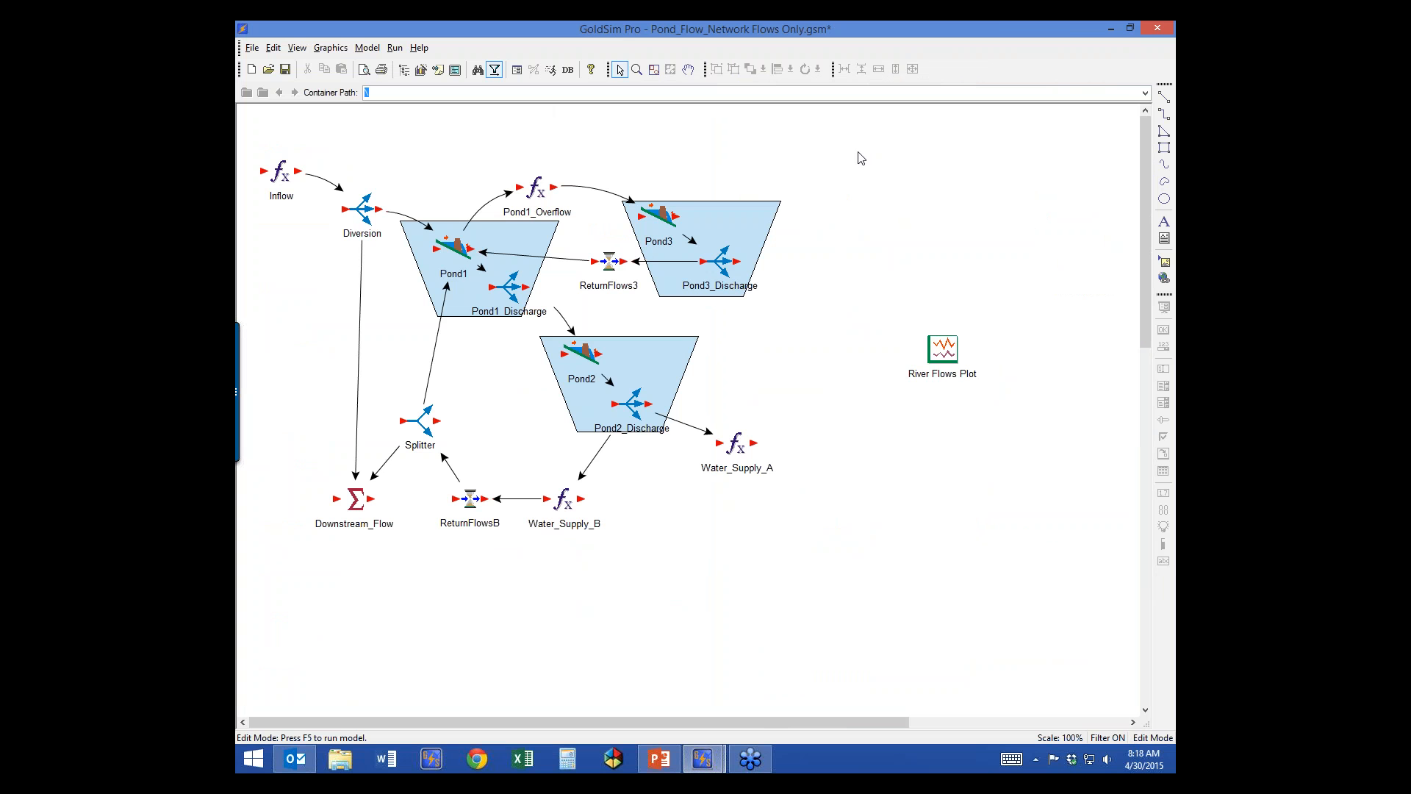
Rearrange the Inflow, Diversion and Downstream_Flow elements so they line up farther away from Pond1 and the Splitter
left_click_drag(282, 175, 297, 157)
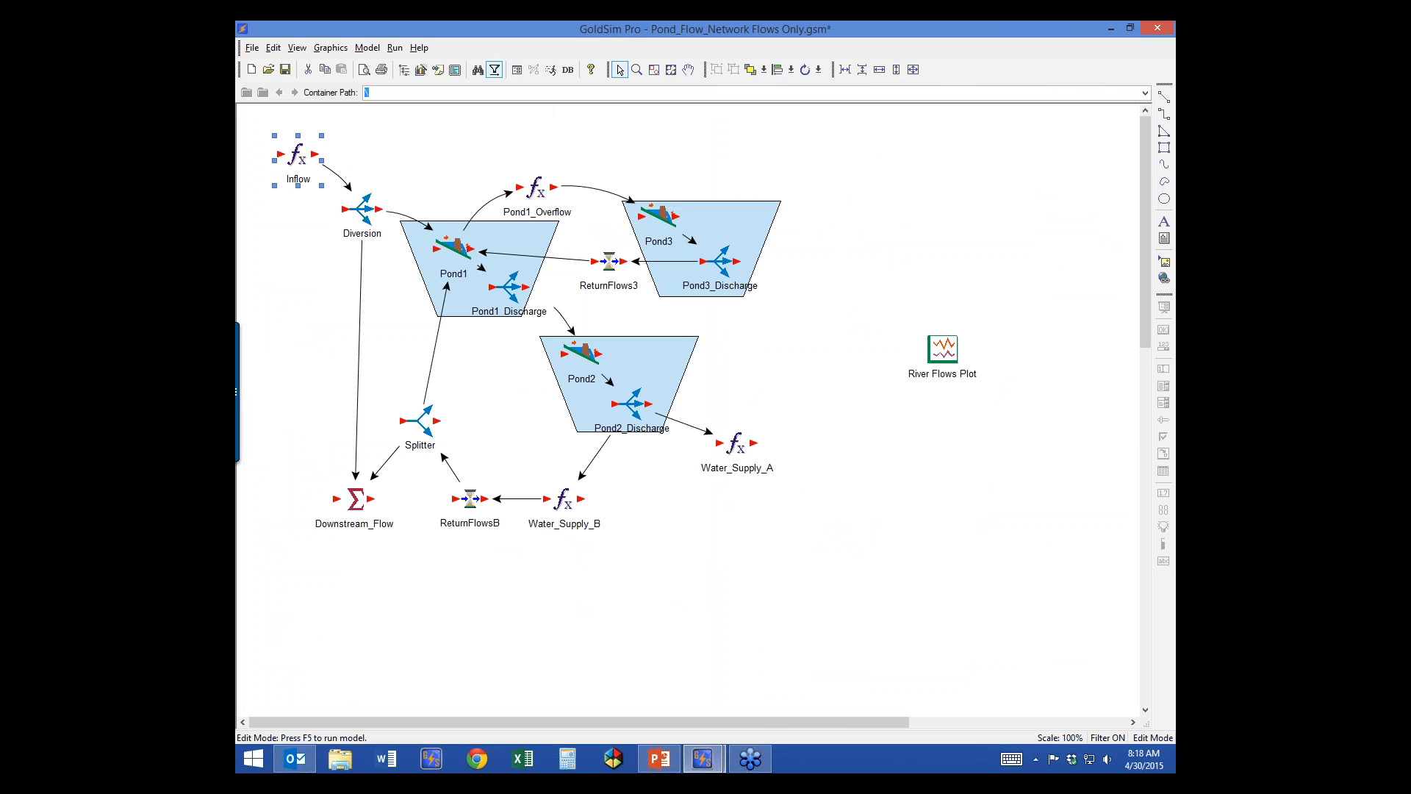
left_click_drag(362, 211, 342, 227)
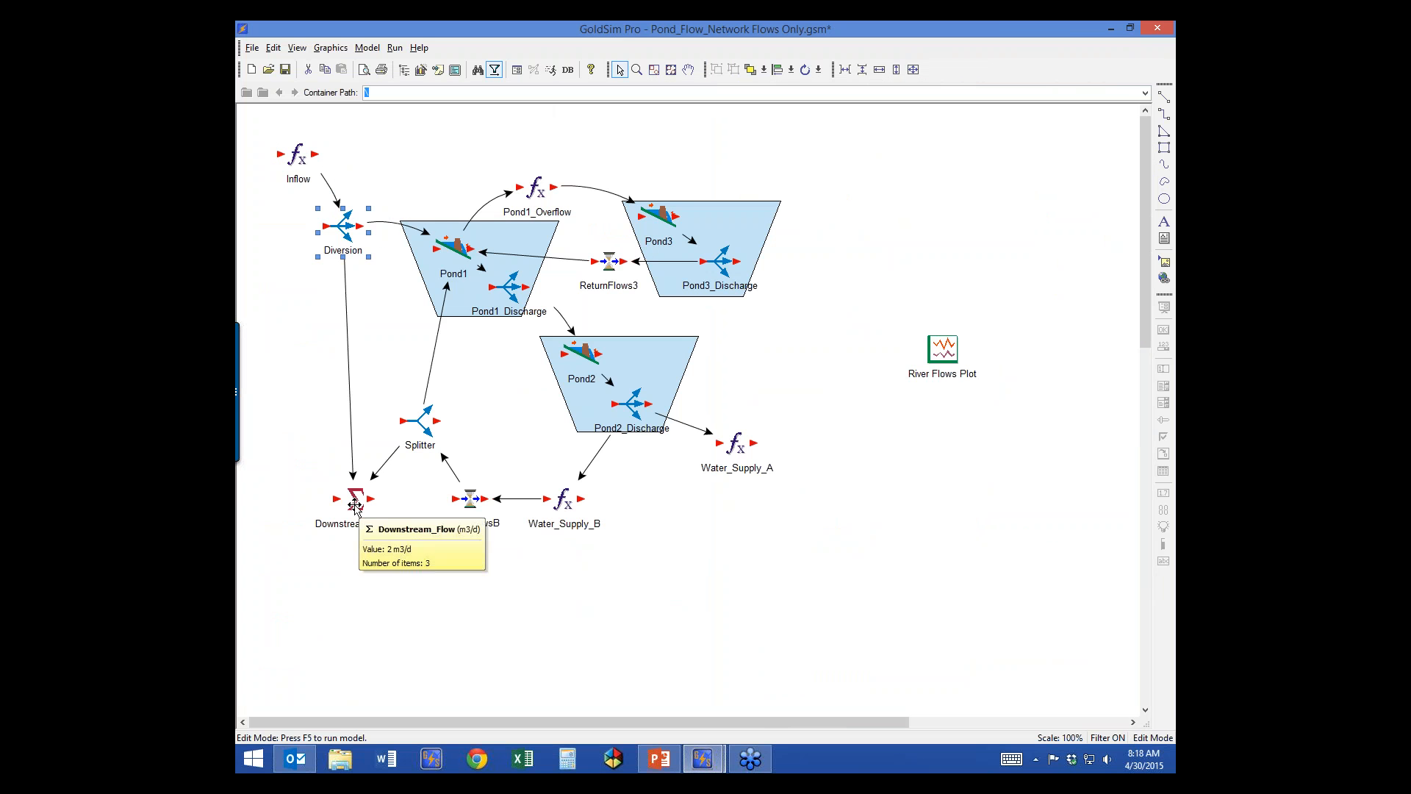
left_click_drag(351, 506, 330, 512)
left_click_drag(342, 222, 326, 244)
left_click_drag(334, 509, 322, 493)
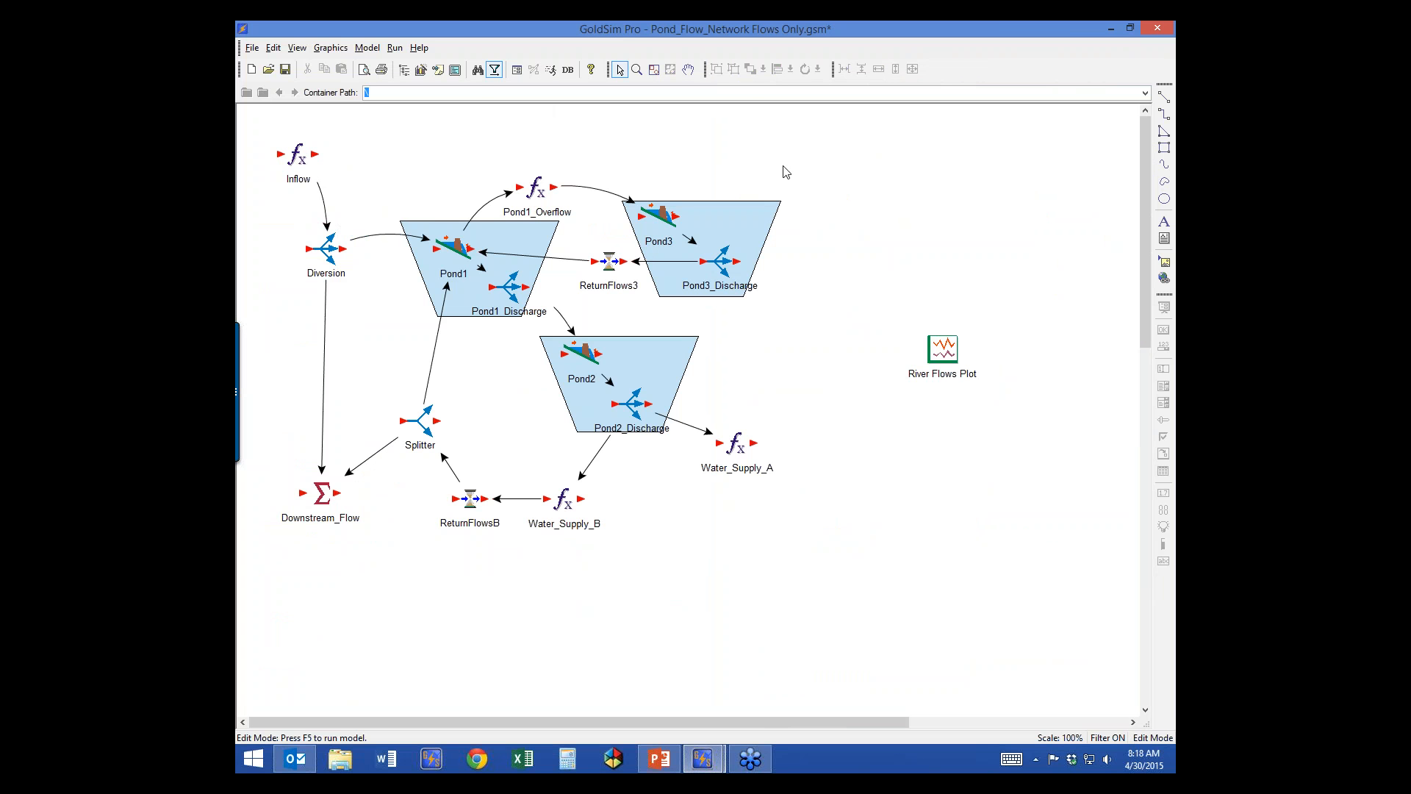
Show the model browser tree, narrow it to view the element list beside the diagram, and hide it again
left_click(404, 70)
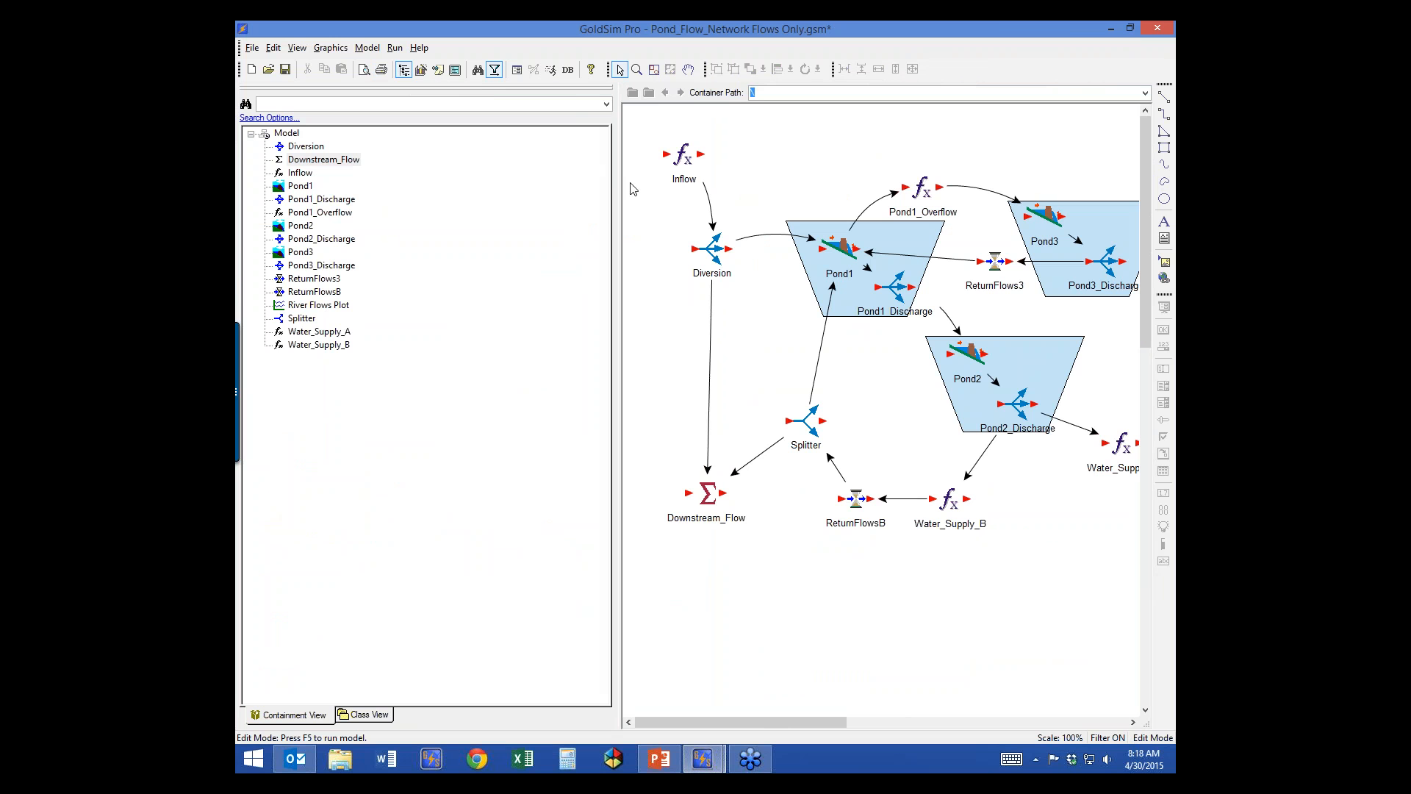
left_click_drag(624, 191, 455, 191)
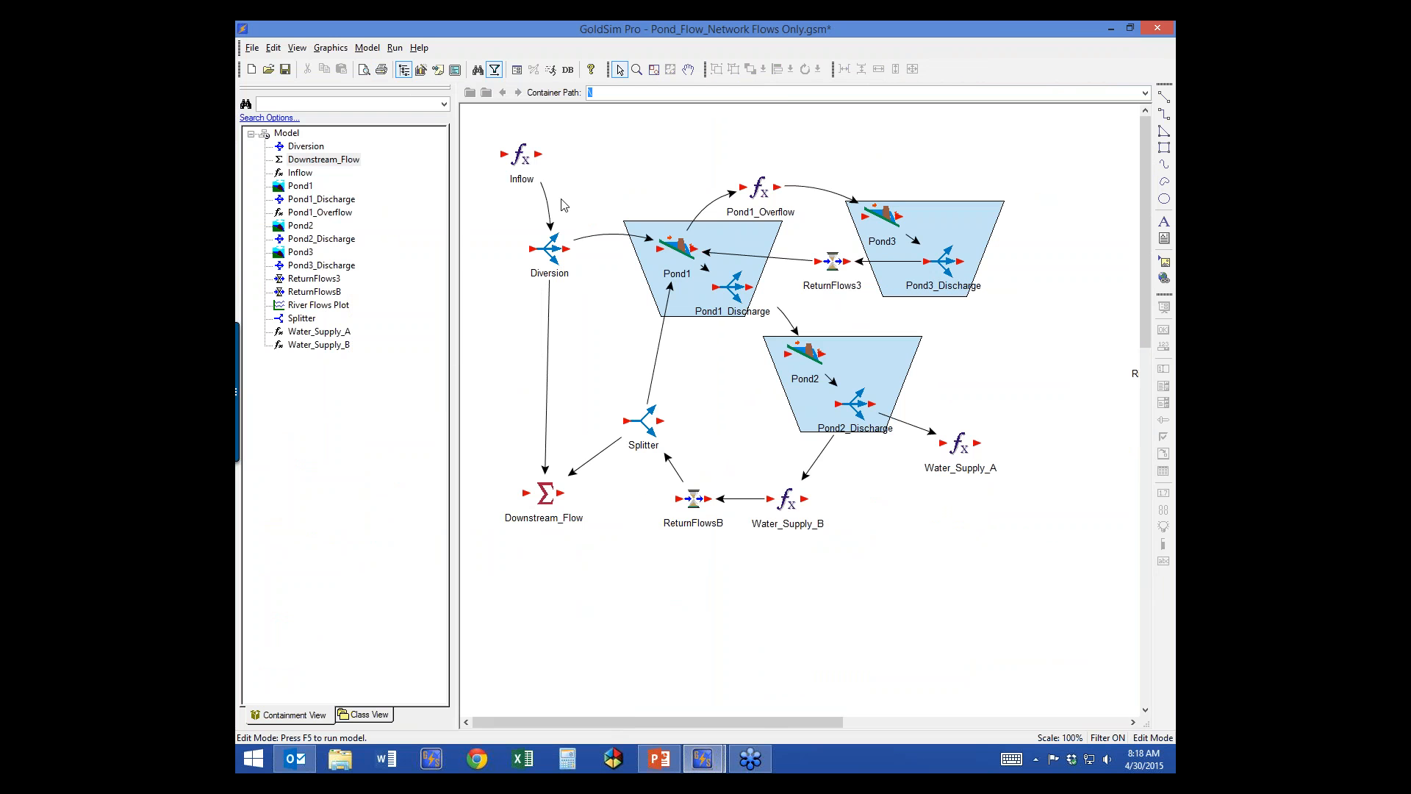
left_click(403, 70)
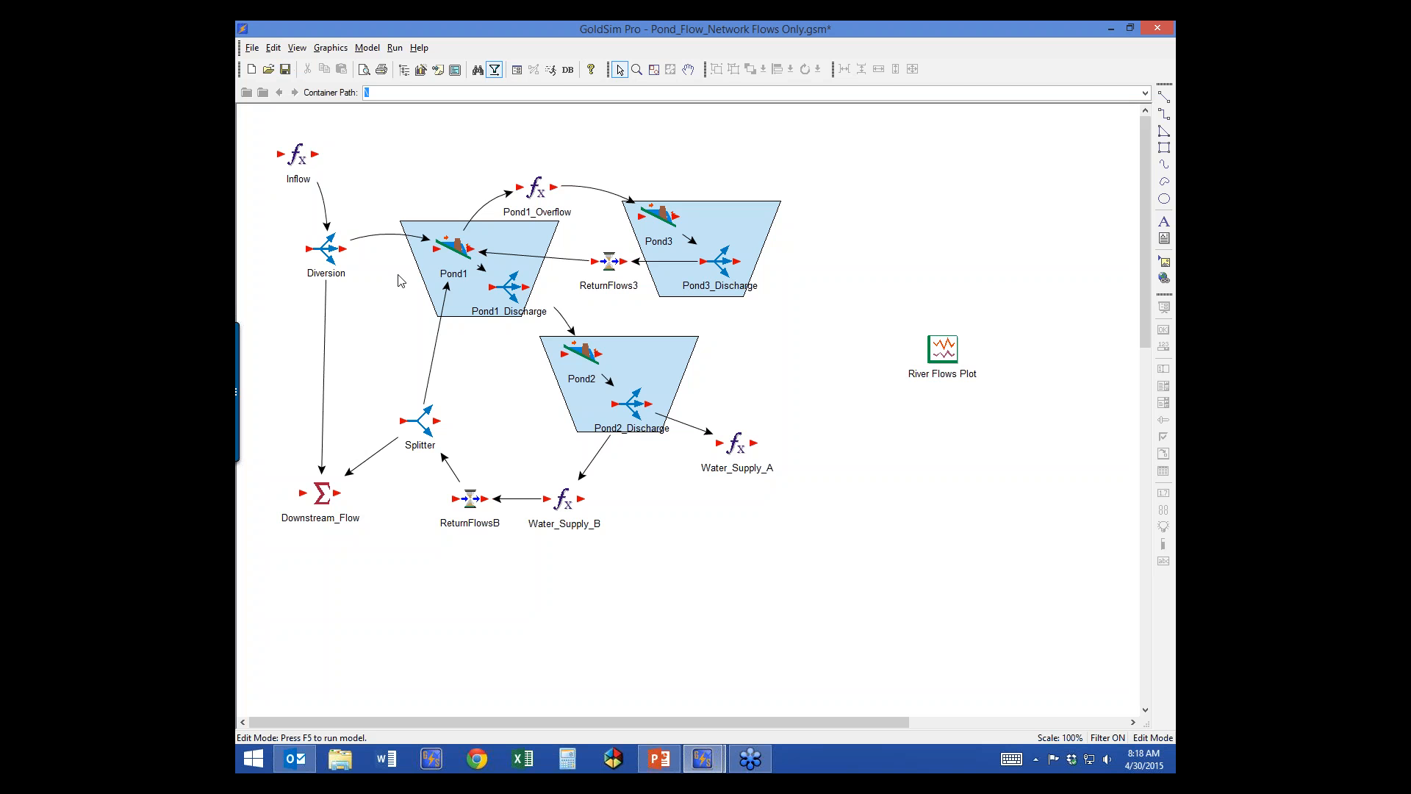
Nudge Pond2_Discharge slightly upward inside its blue pond shape and readjust the Pond2 reservoir above it
left_click(462, 247)
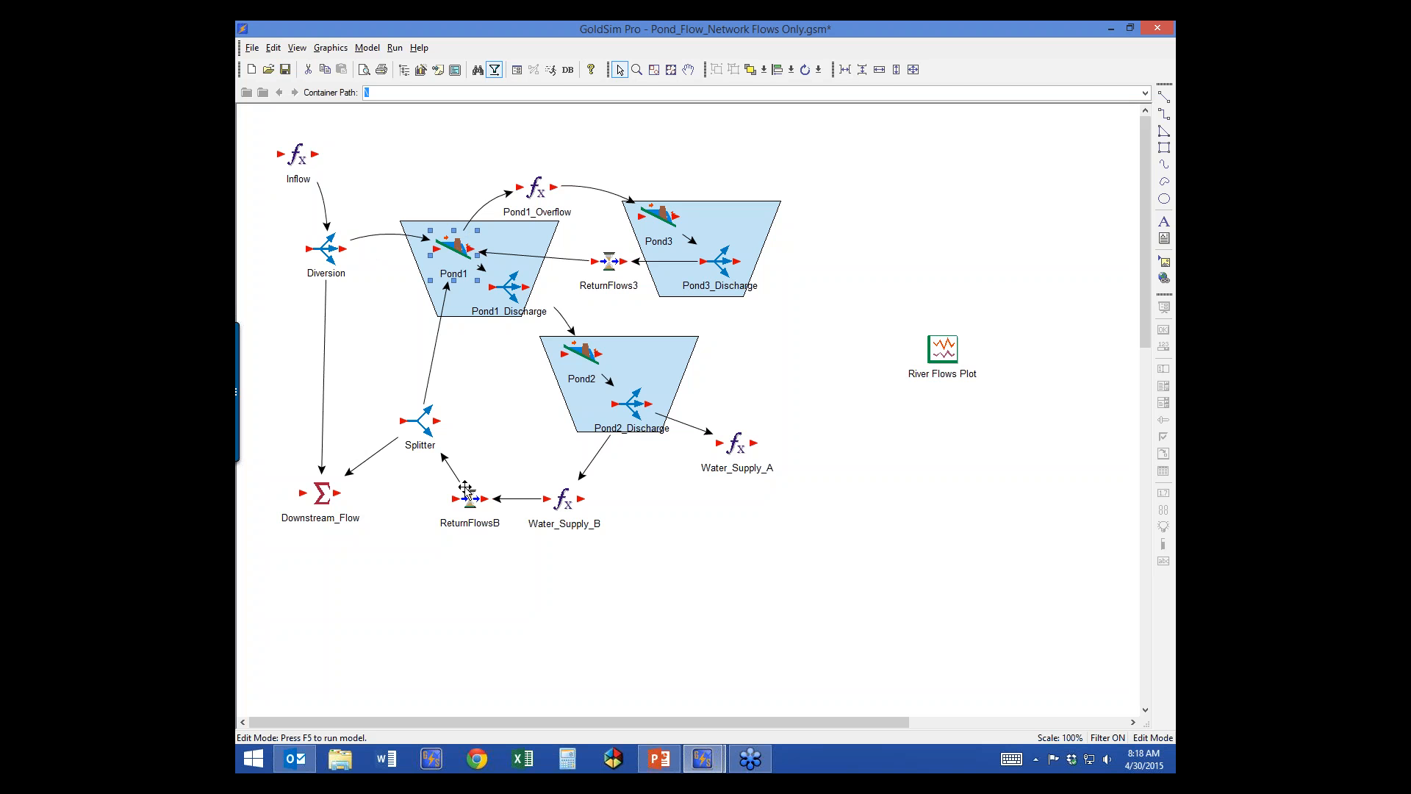
mouse_move(510, 283)
mouse_move(585, 353)
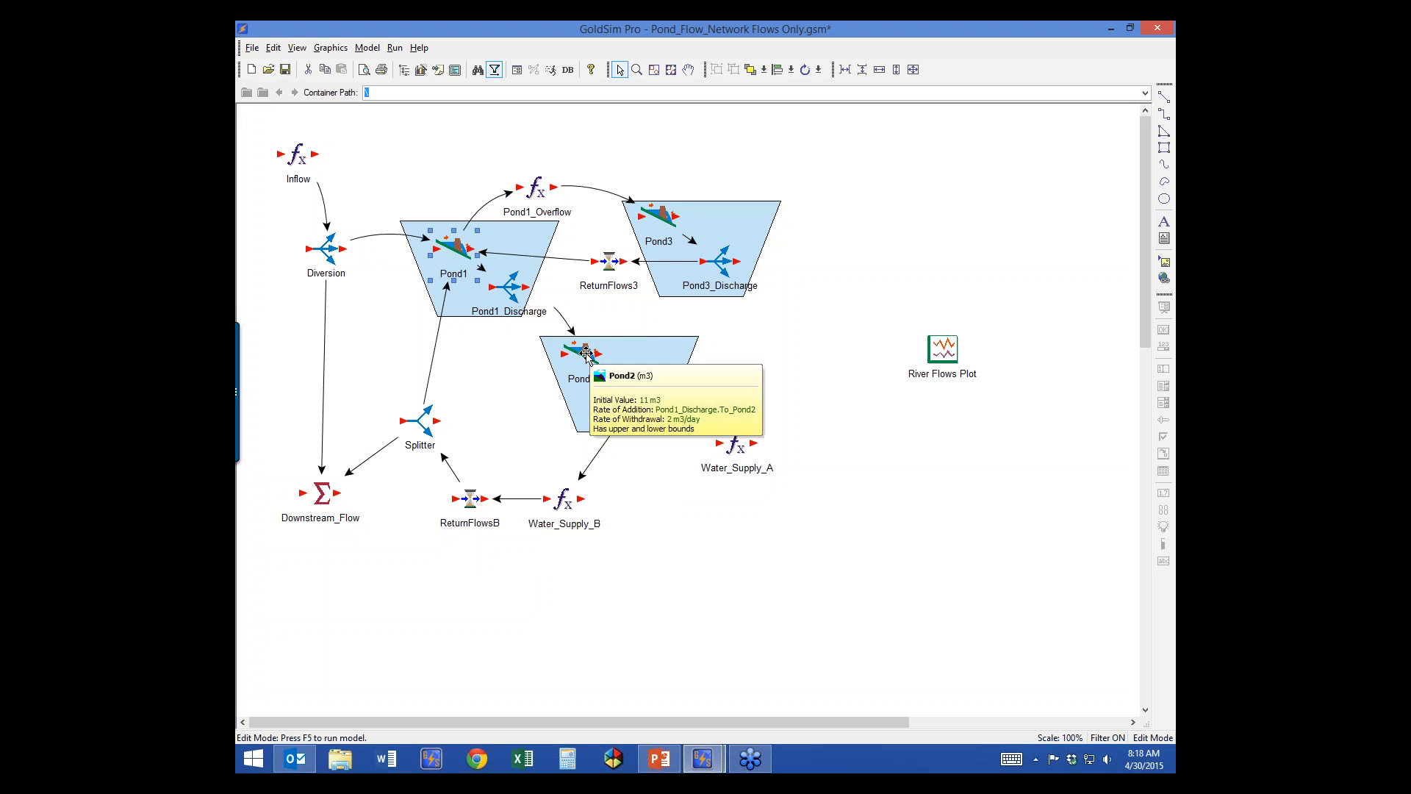
left_click_drag(587, 362, 581, 357)
left_click_drag(637, 406, 637, 401)
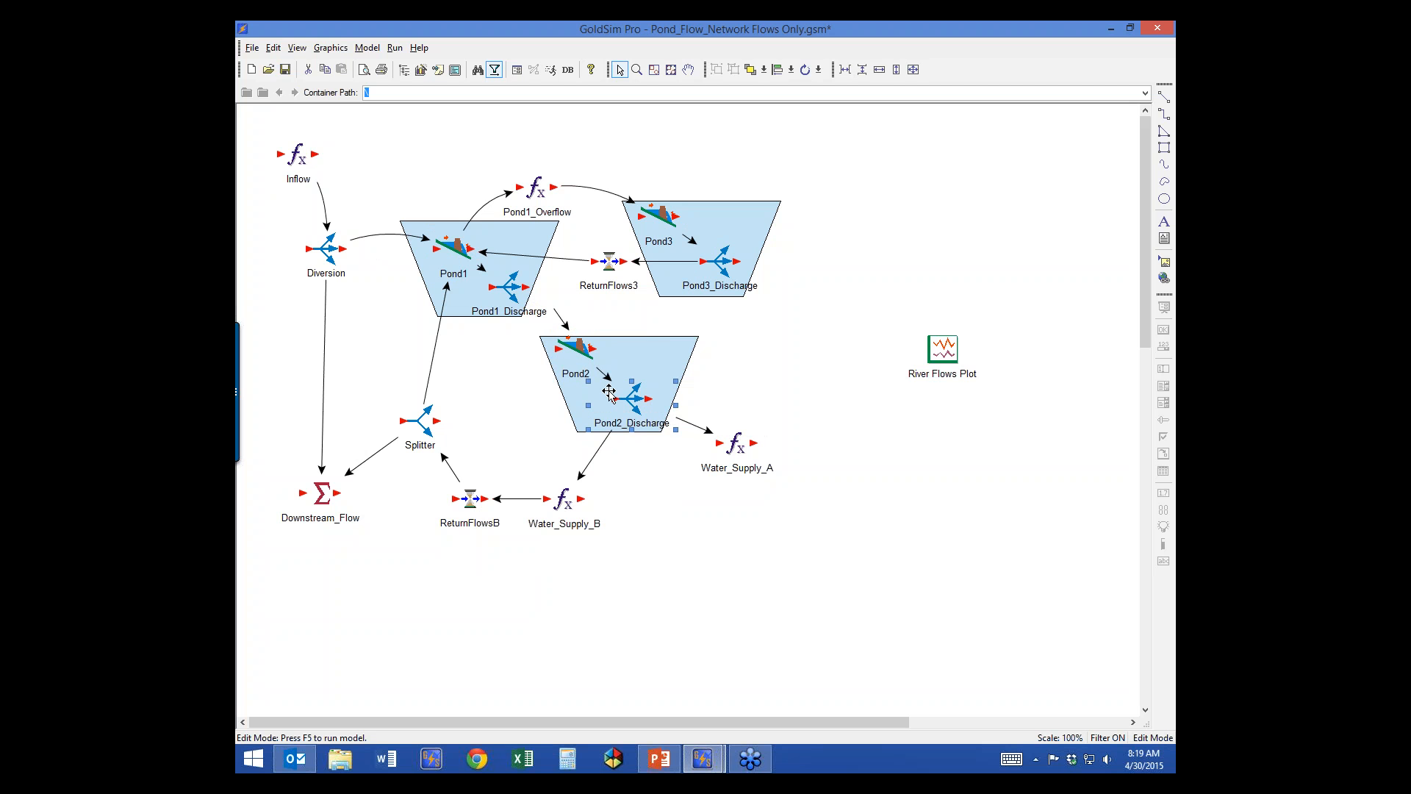
left_click_drag(583, 353, 592, 364)
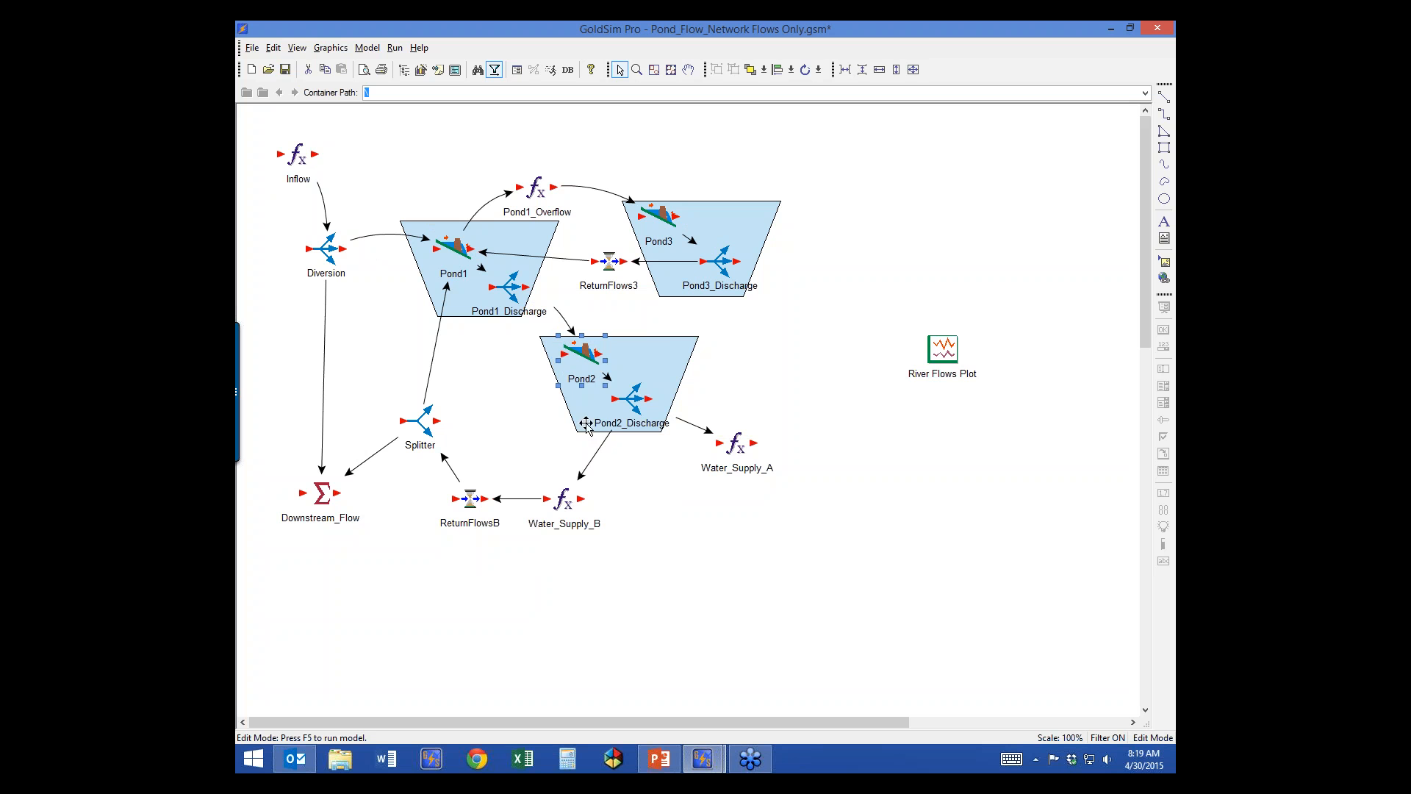
Shift the Pond1 reservoir slightly up and left, and Pond1_Discharge slightly left, within their blue pond shape
left_click(458, 251)
left_click_drag(457, 251, 449, 244)
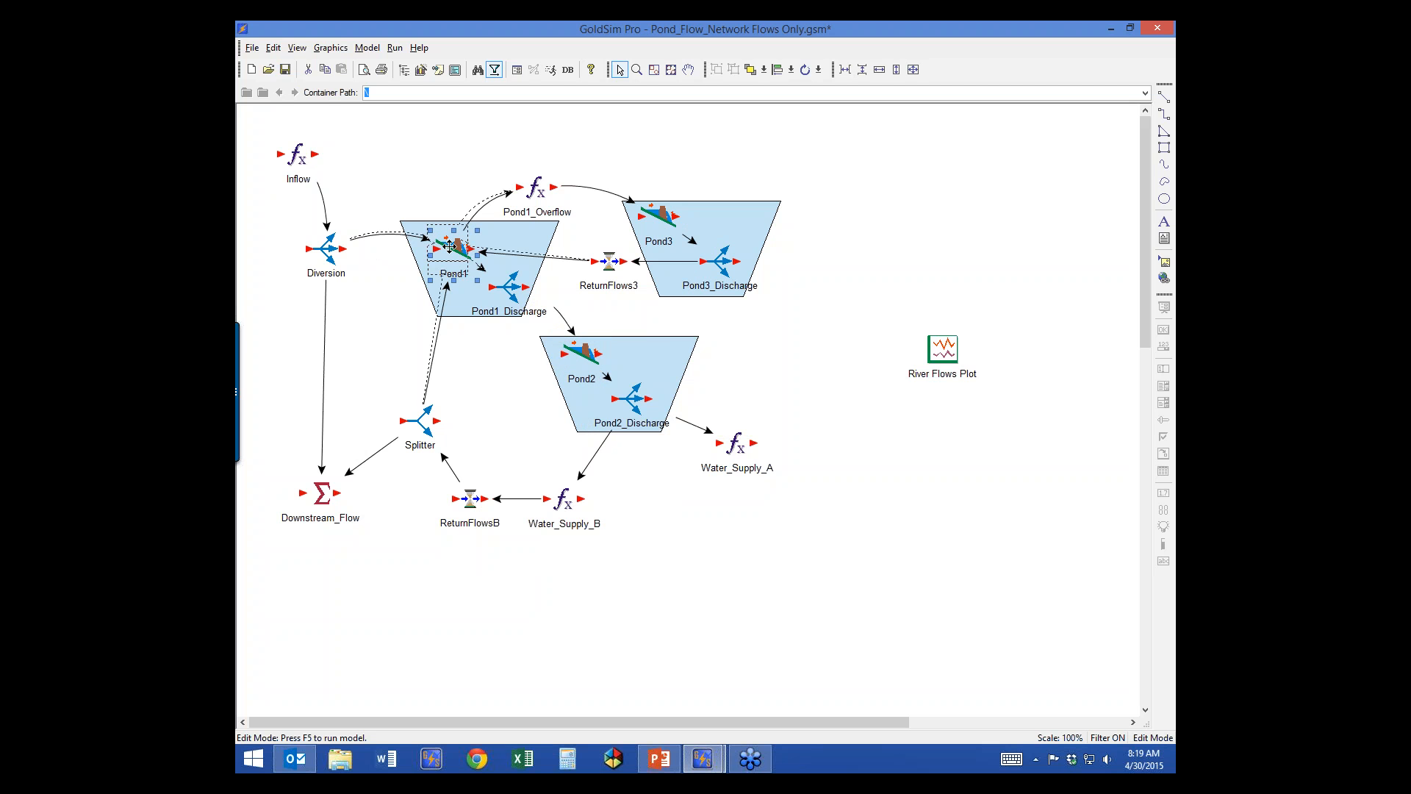
left_click(510, 287)
left_click_drag(510, 287, 499, 287)
mouse_move(507, 286)
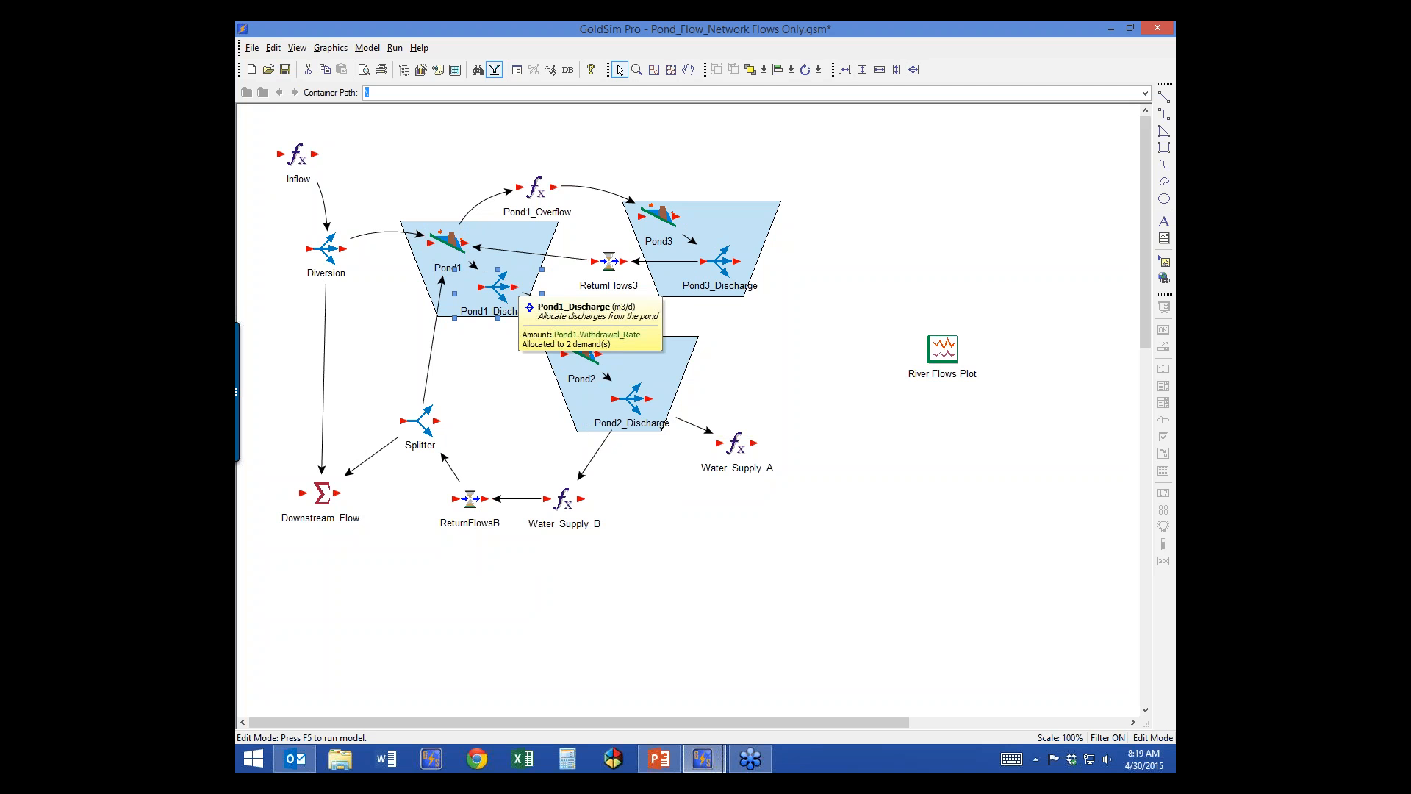
mouse_move(453, 245)
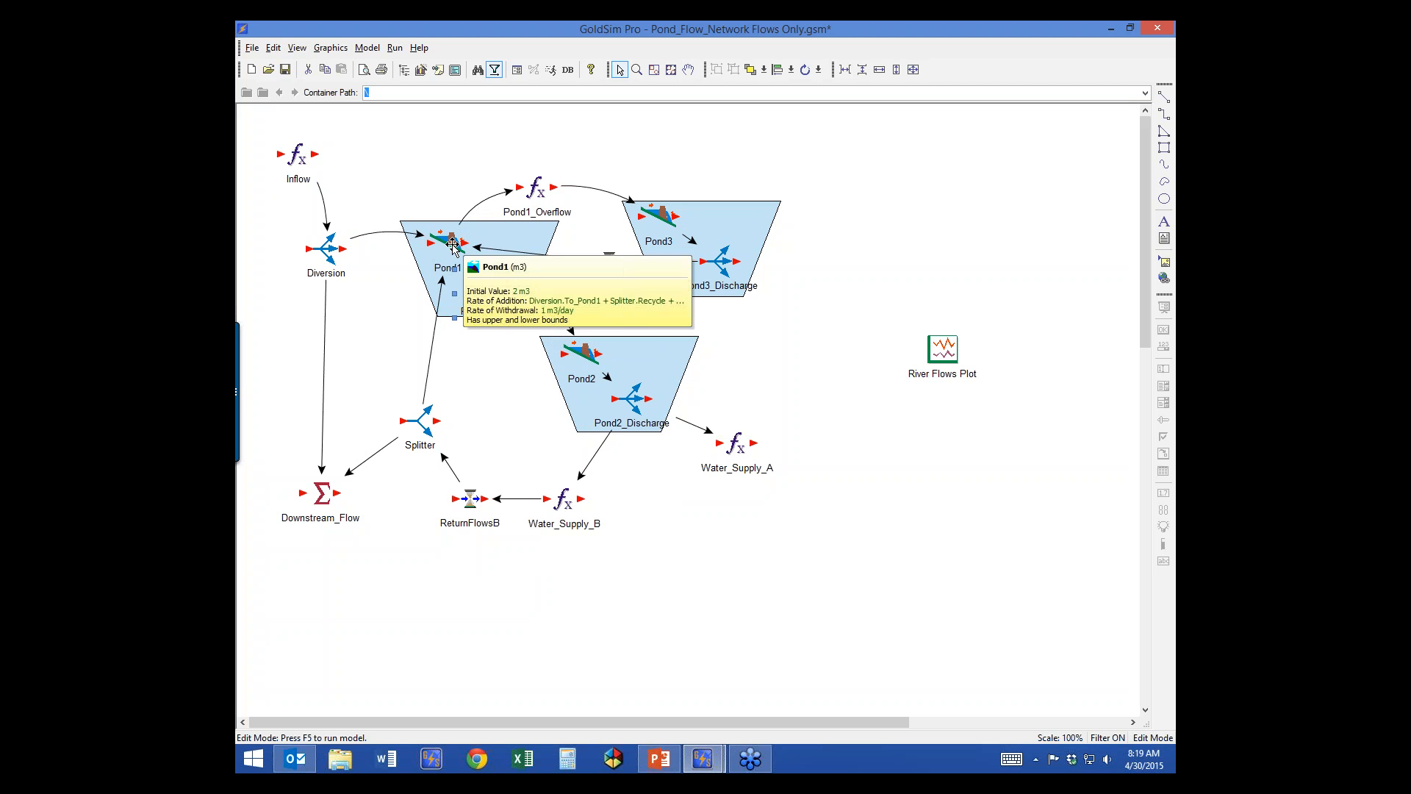
left_click(497, 372)
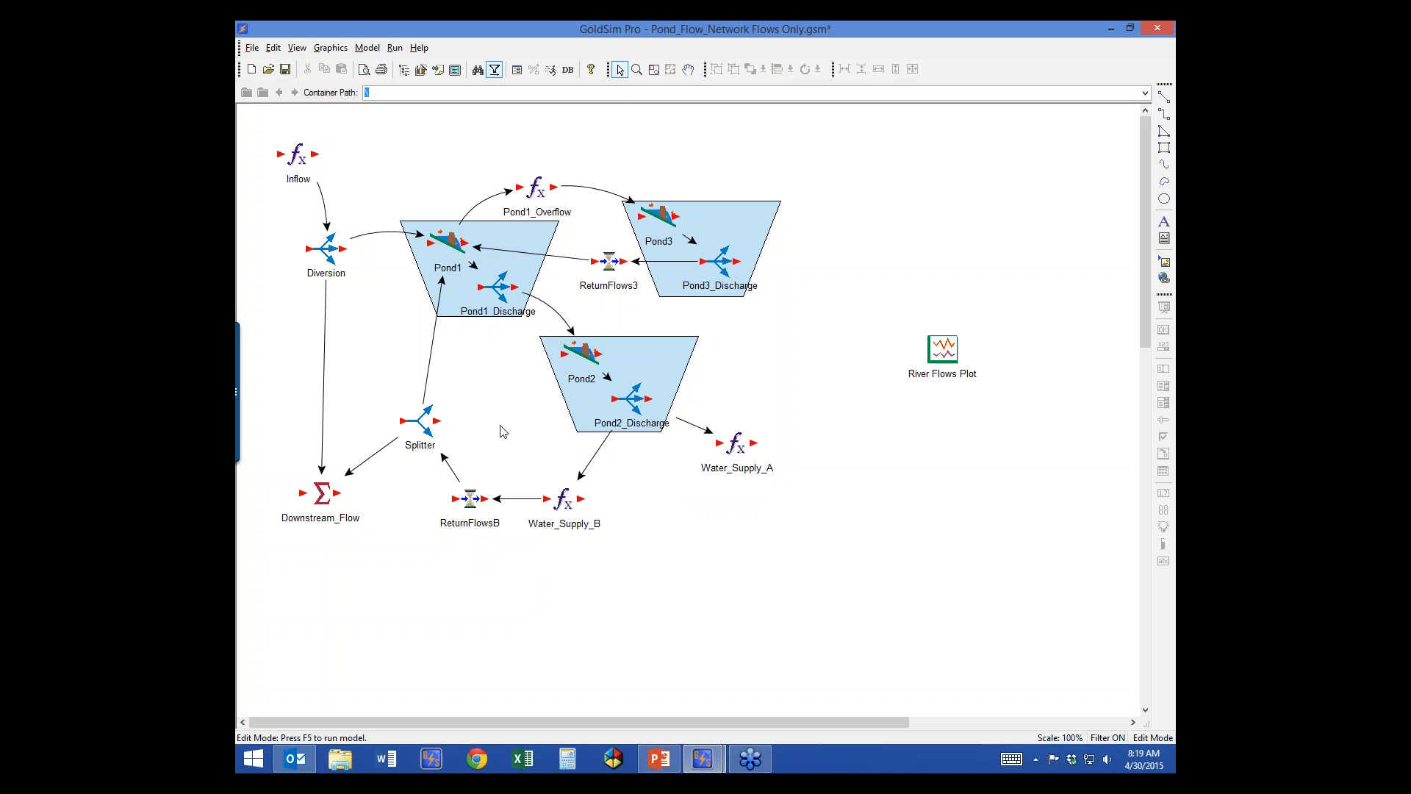
Review the To_Evap and To_Pond2 outputs in the Pond1_Discharge allocator's properties
double_click(505, 293)
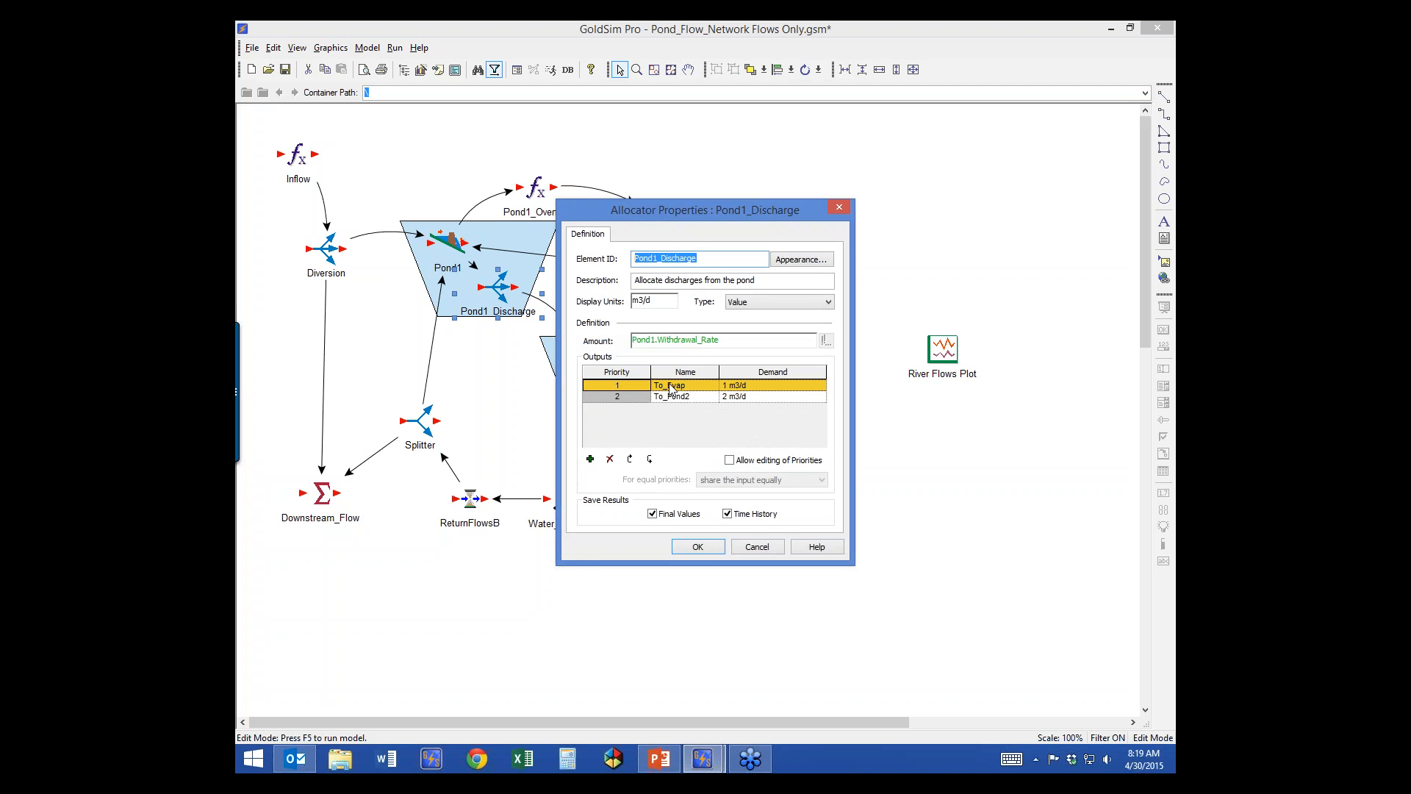
left_click_drag(676, 211, 727, 150)
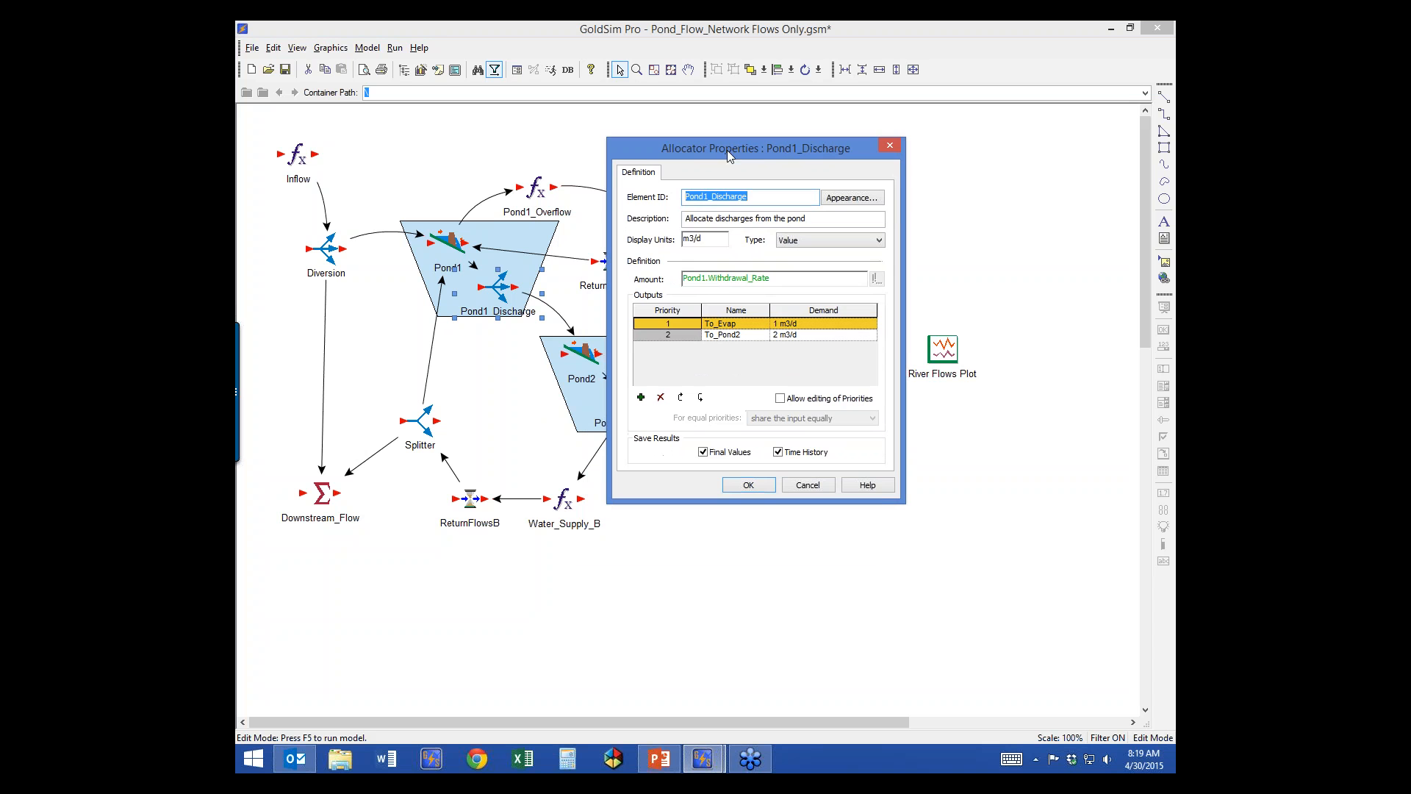
left_click(736, 328)
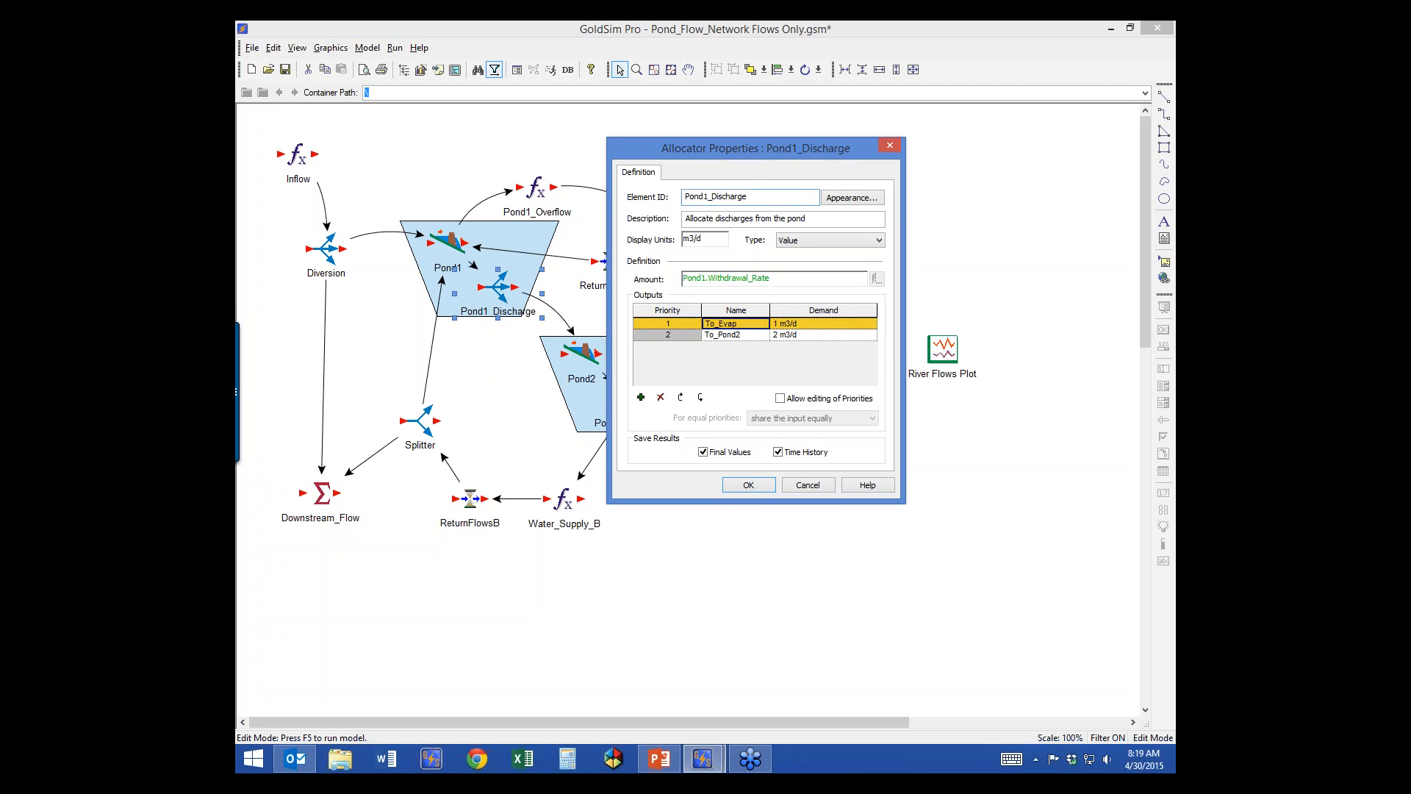
left_click(725, 335)
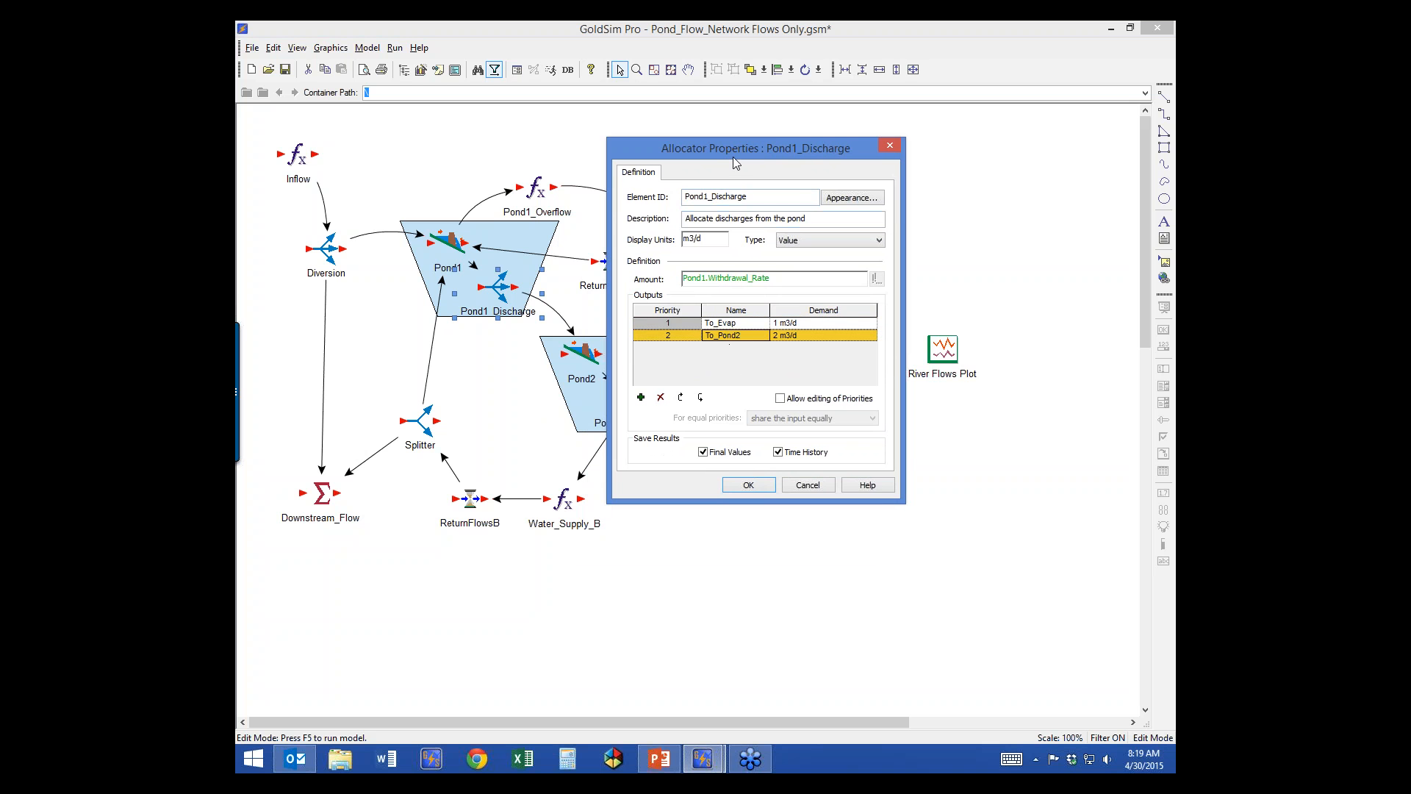
left_click_drag(735, 156, 749, 149)
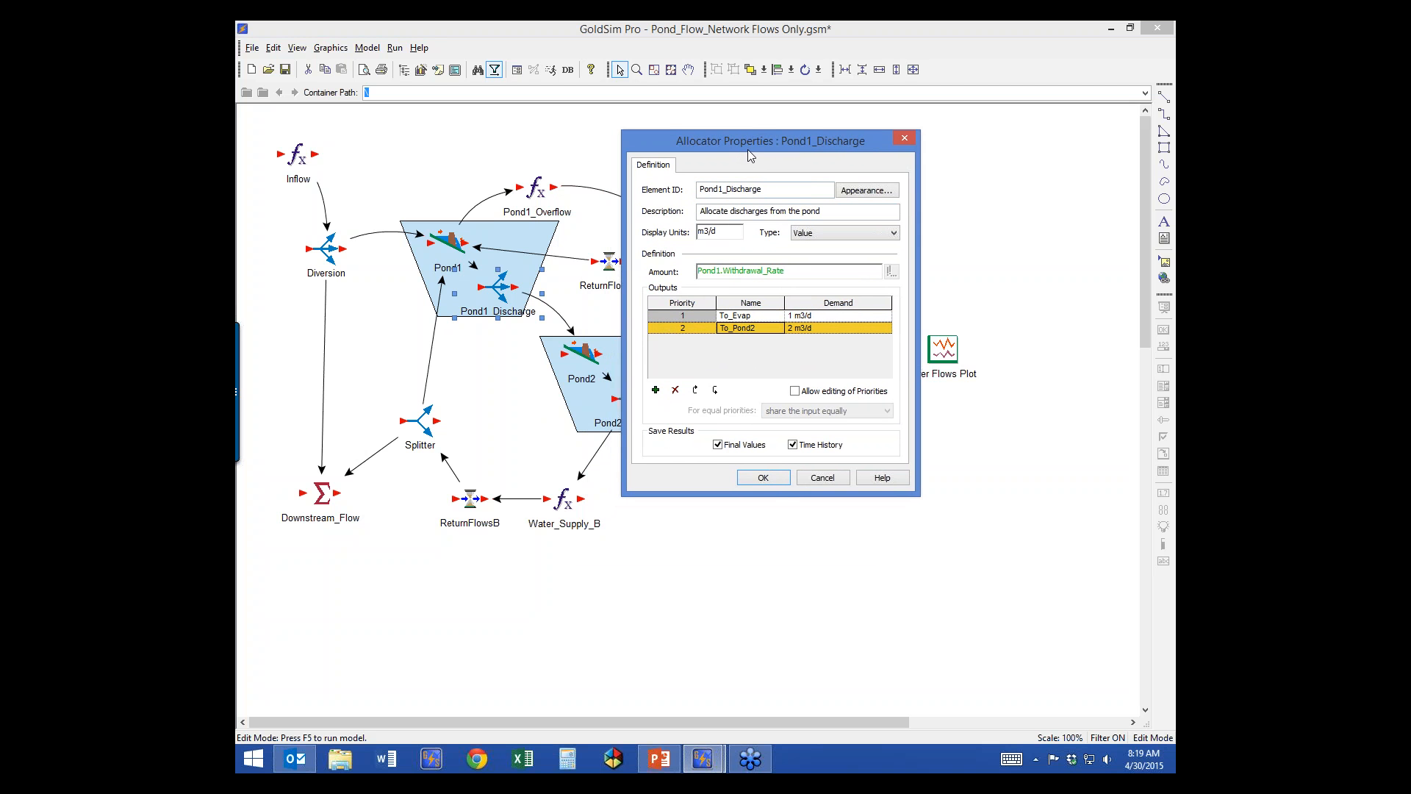
left_click(763, 477)
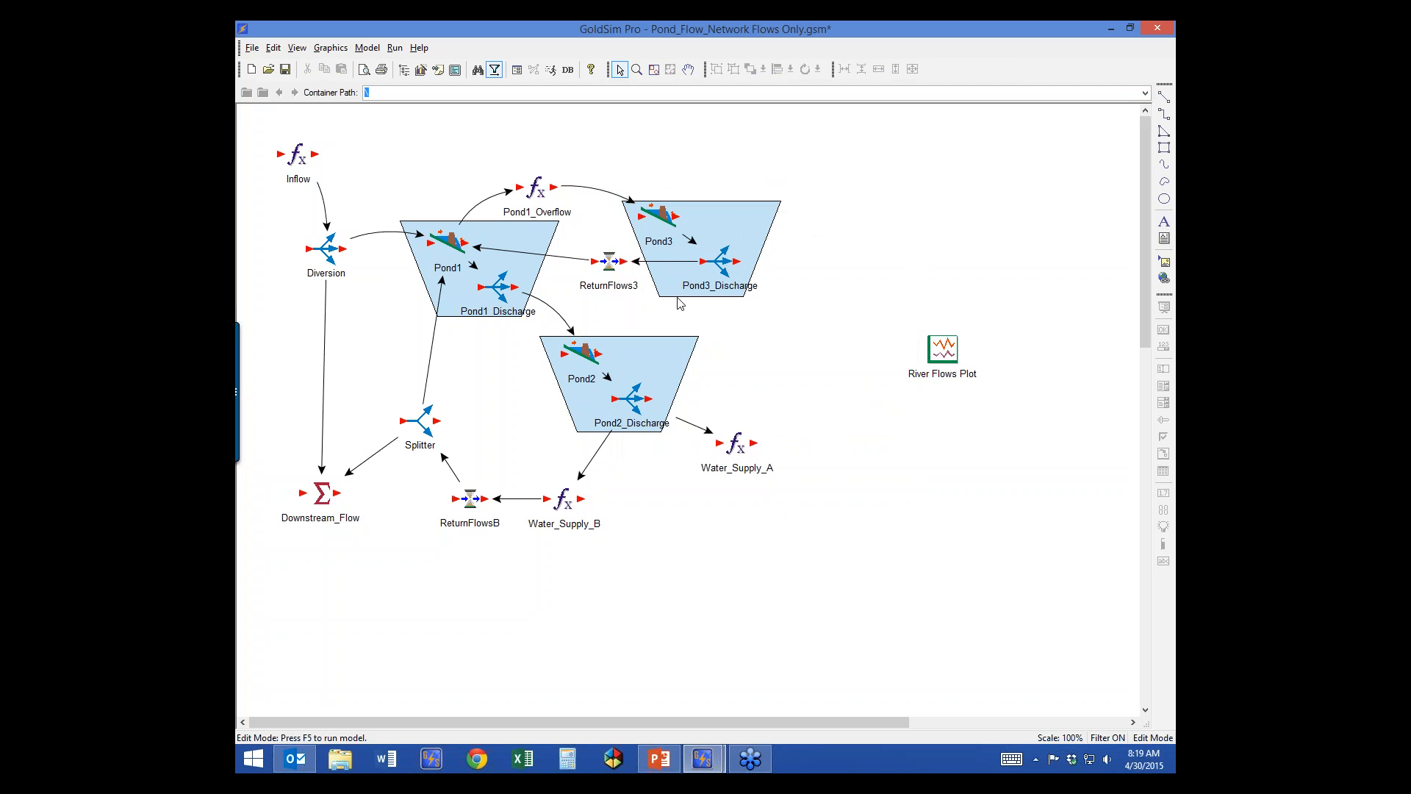
Check the Amount definition in the Pond1_Discharge allocator's properties
mouse_move(745, 252)
double_click(492, 307)
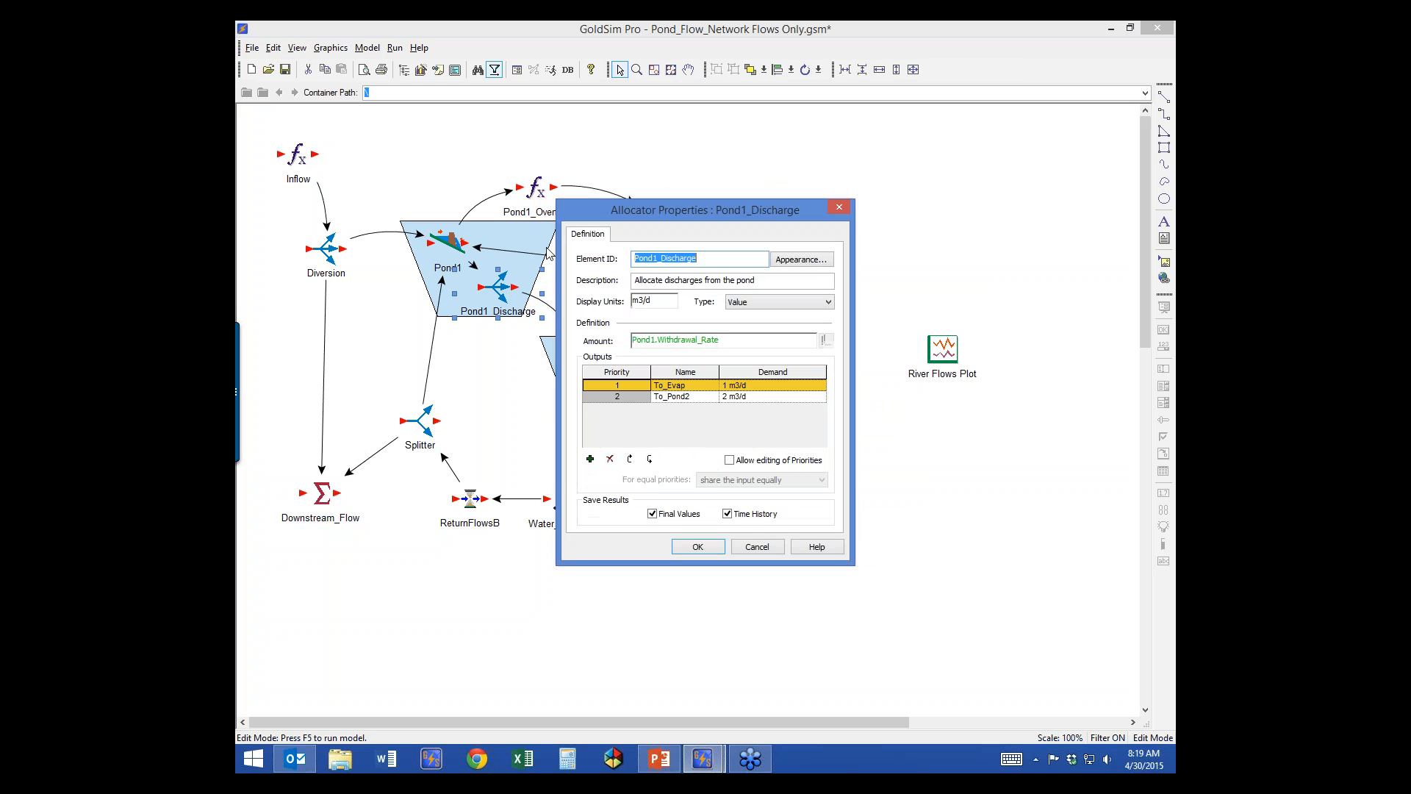
left_click_drag(575, 215, 595, 211)
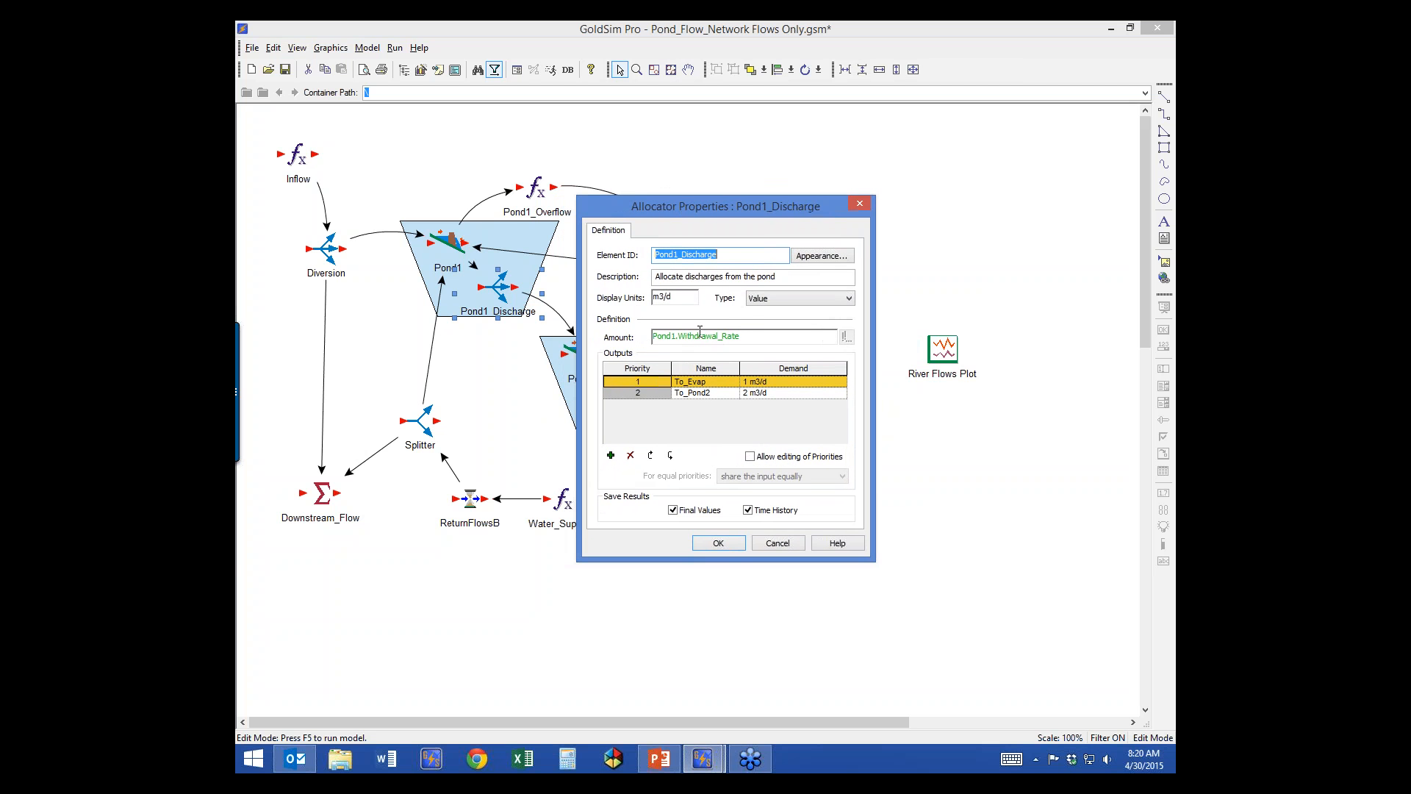
left_click(741, 336)
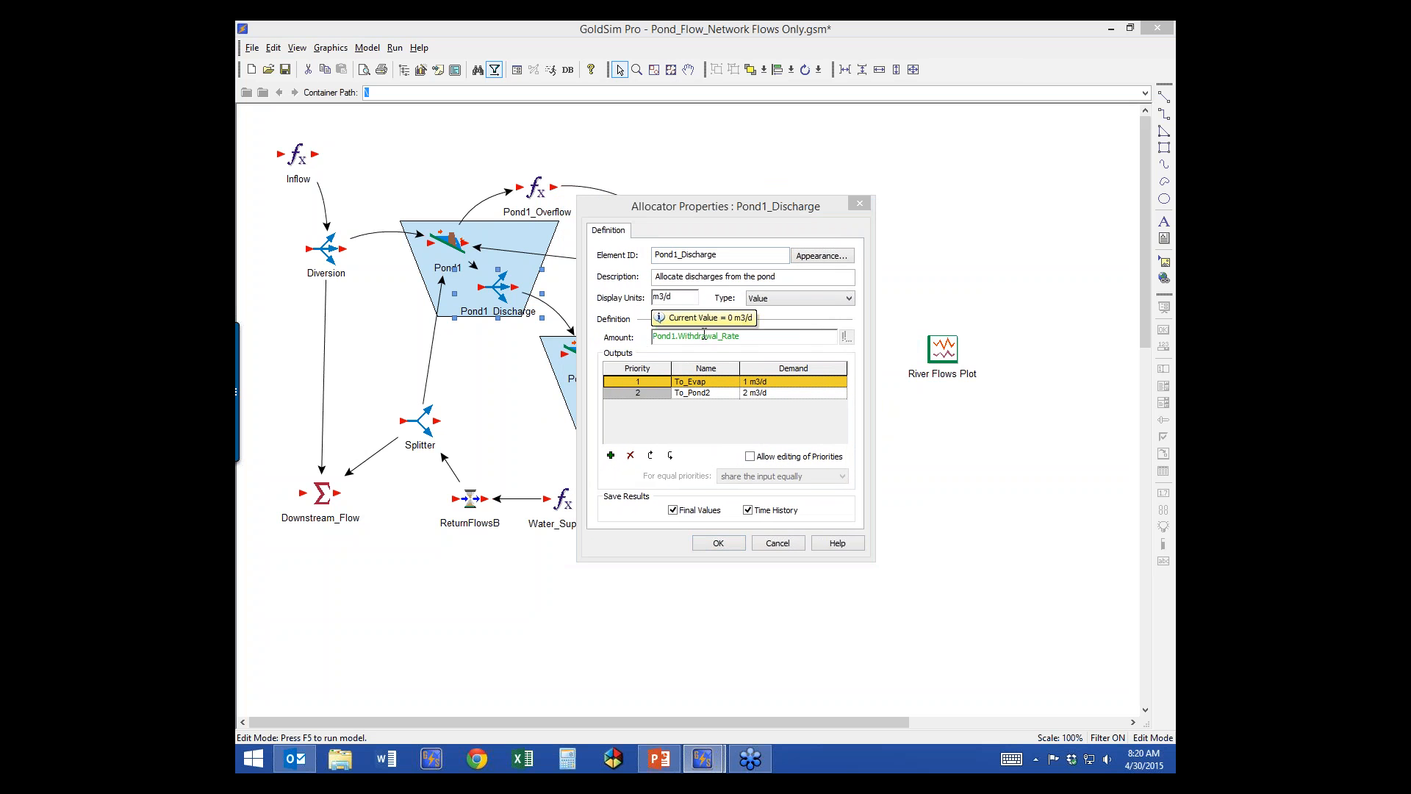
left_click(699, 543)
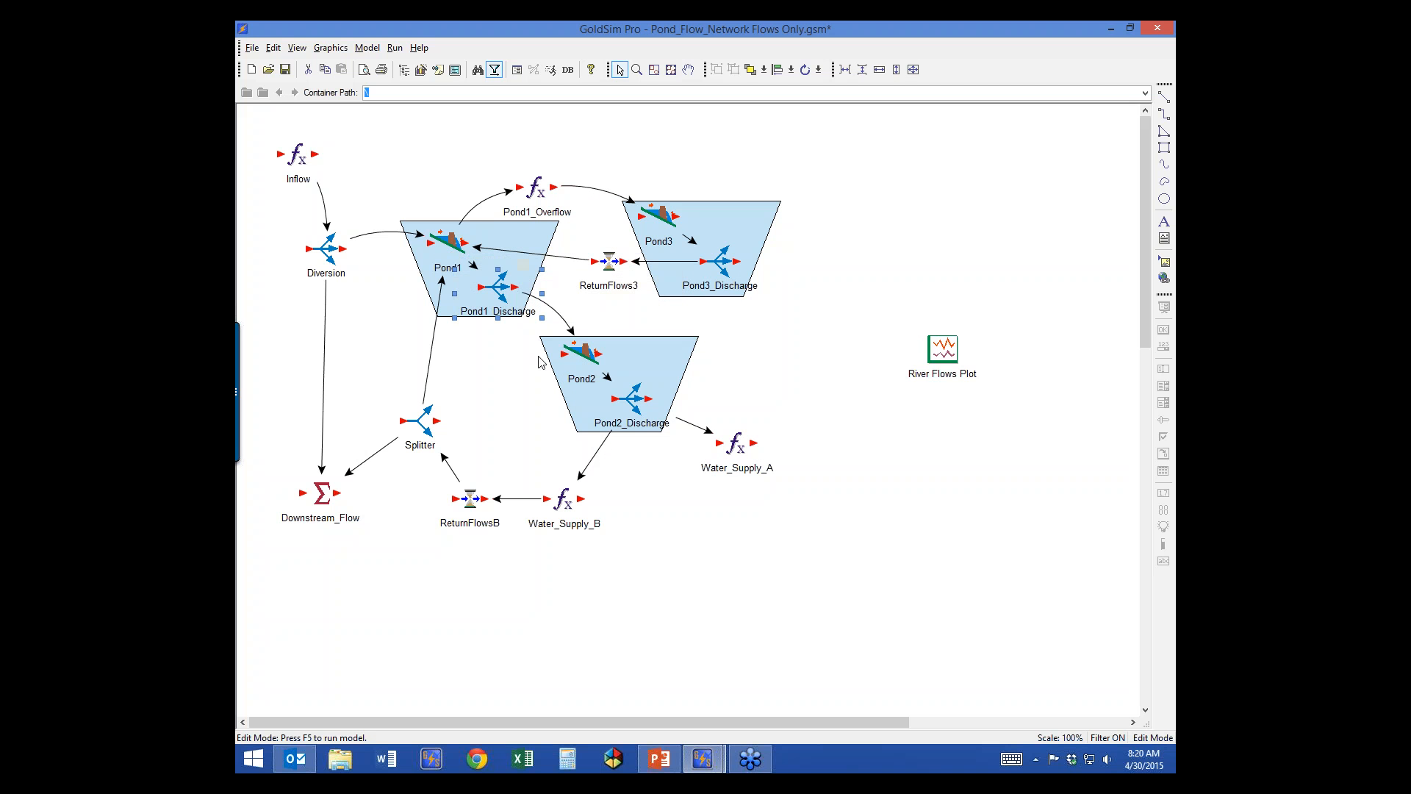
Inspect the Addition Rate definition in the Pond2 reservoir's properties
left_click(586, 353)
double_click(586, 353)
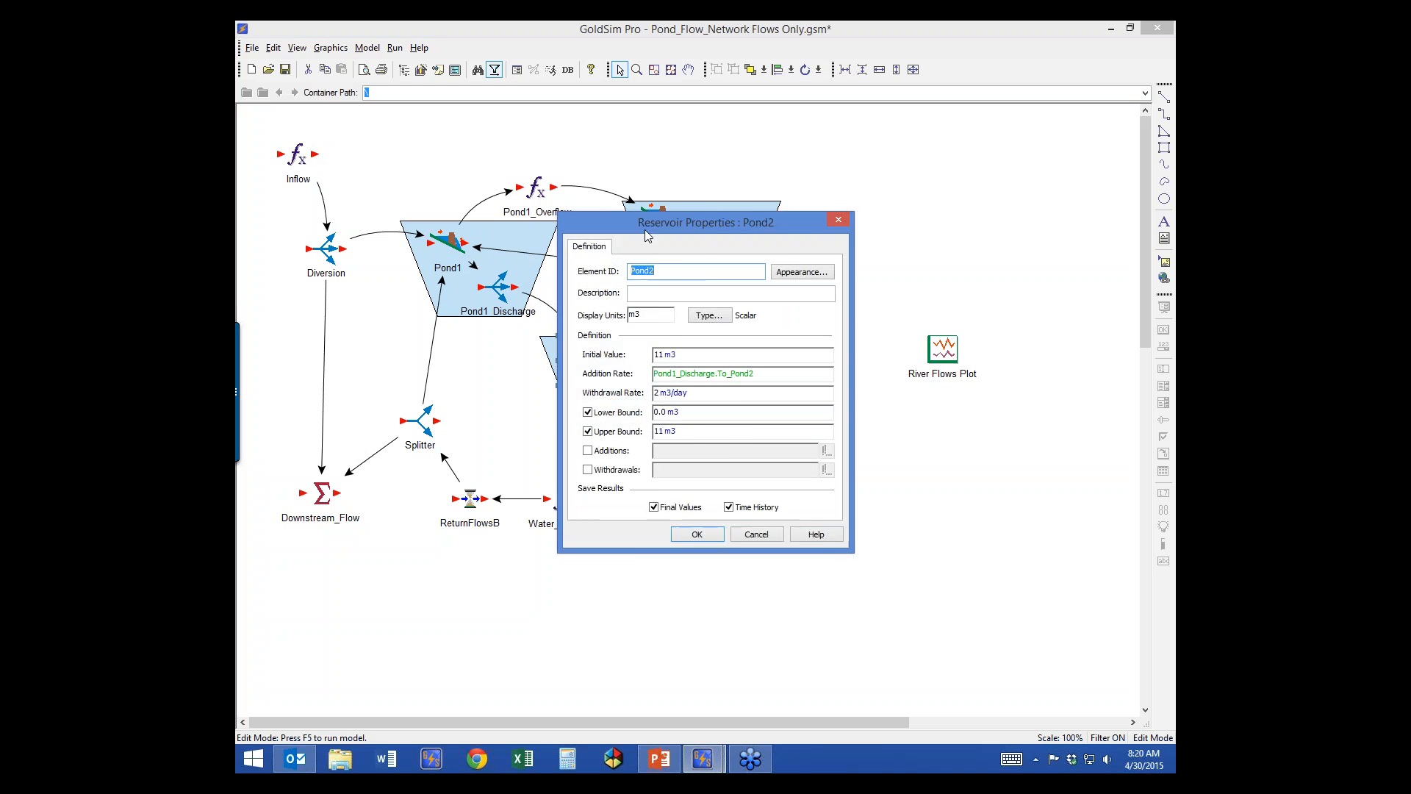
left_click_drag(646, 230, 742, 216)
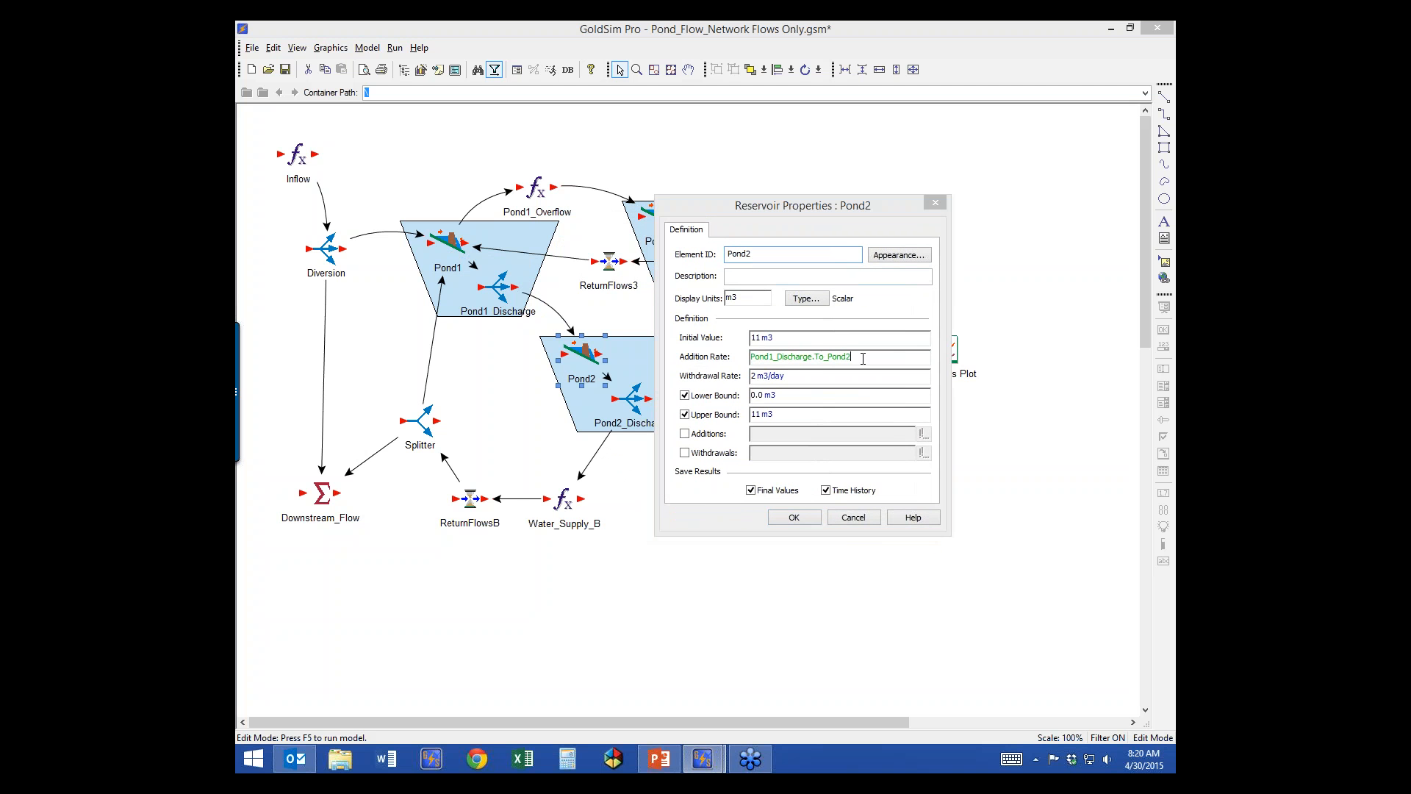
left_click_drag(853, 358, 750, 358)
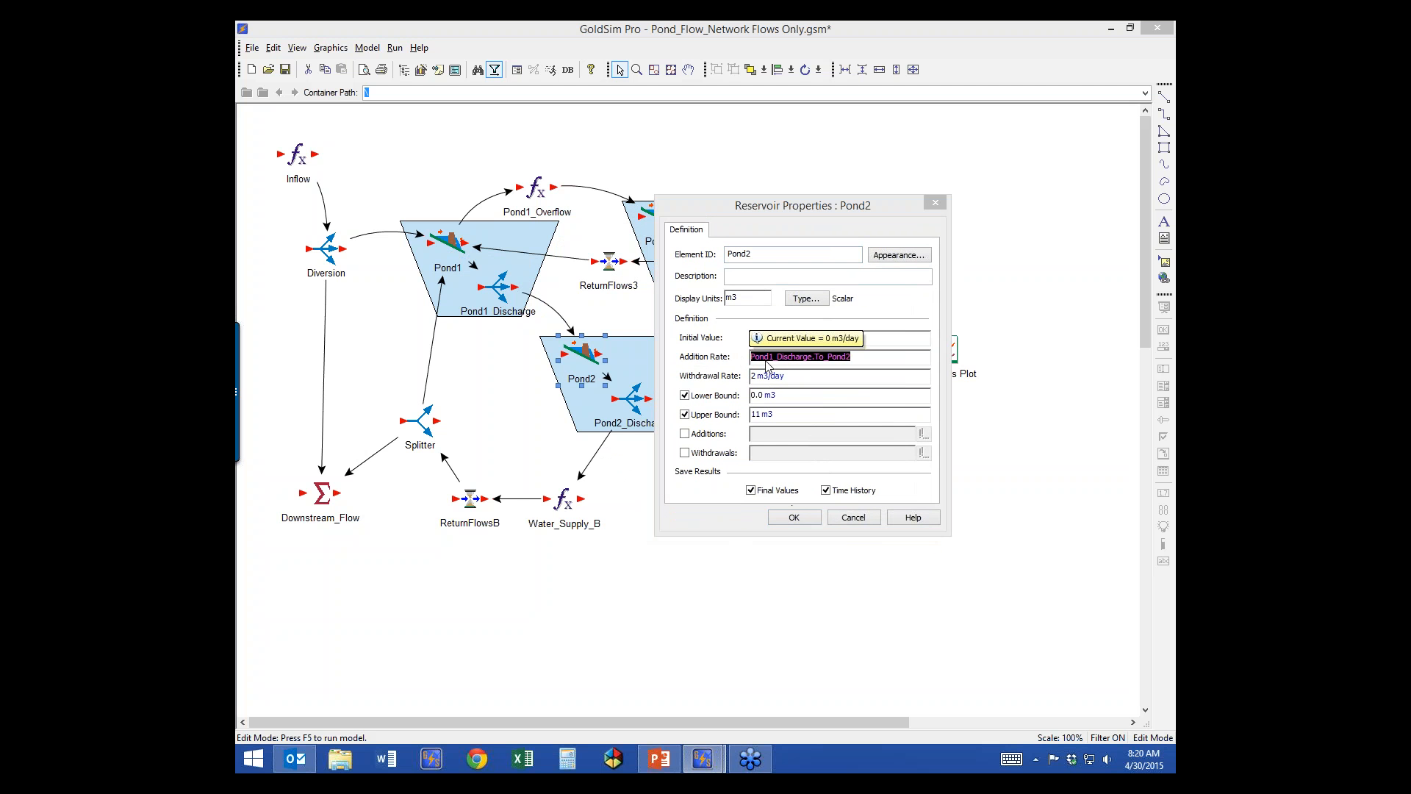
left_click(819, 361)
left_click(794, 518)
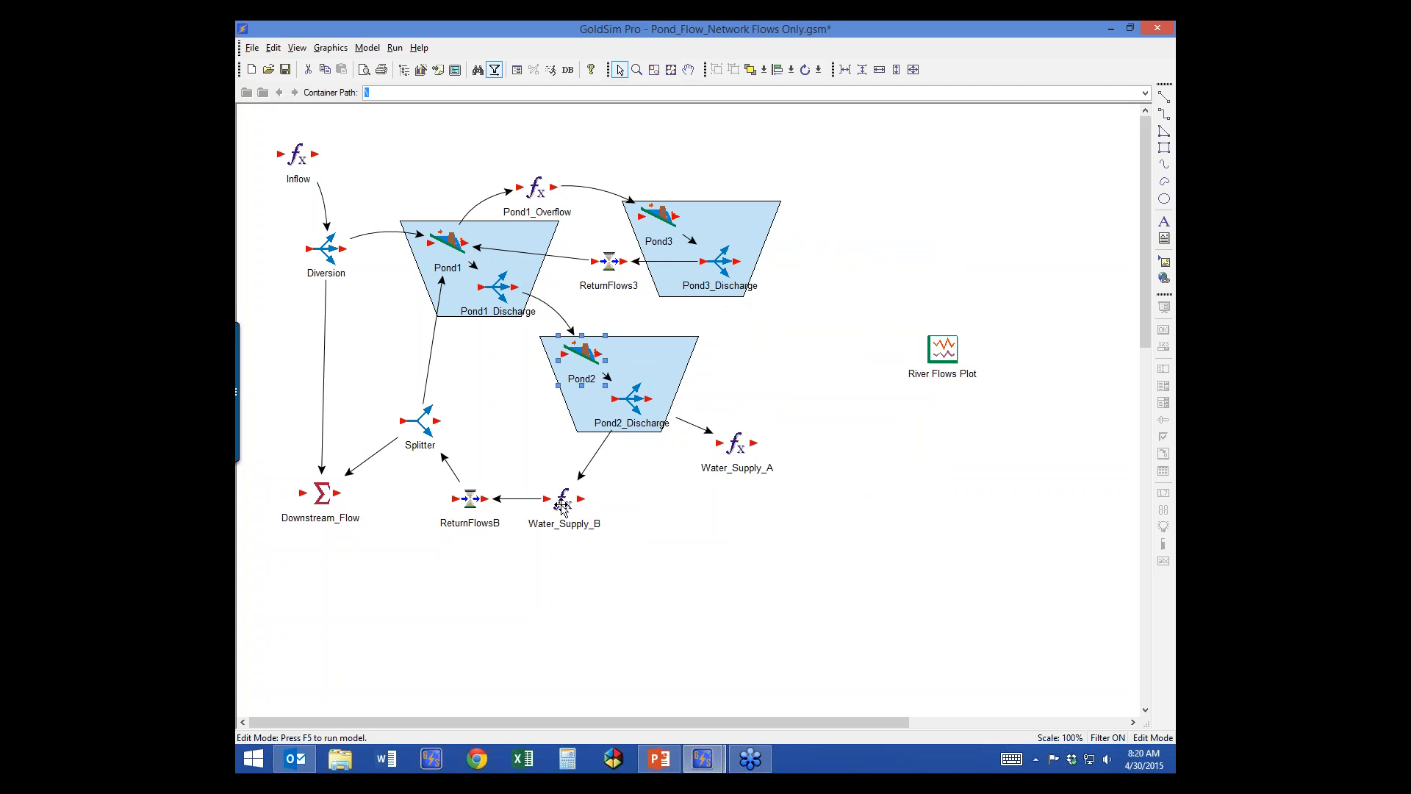
Examine the equation in the Inflow expression's properties and close them without changes
mouse_move(562, 507)
double_click(297, 155)
left_click_drag(620, 268, 515, 78)
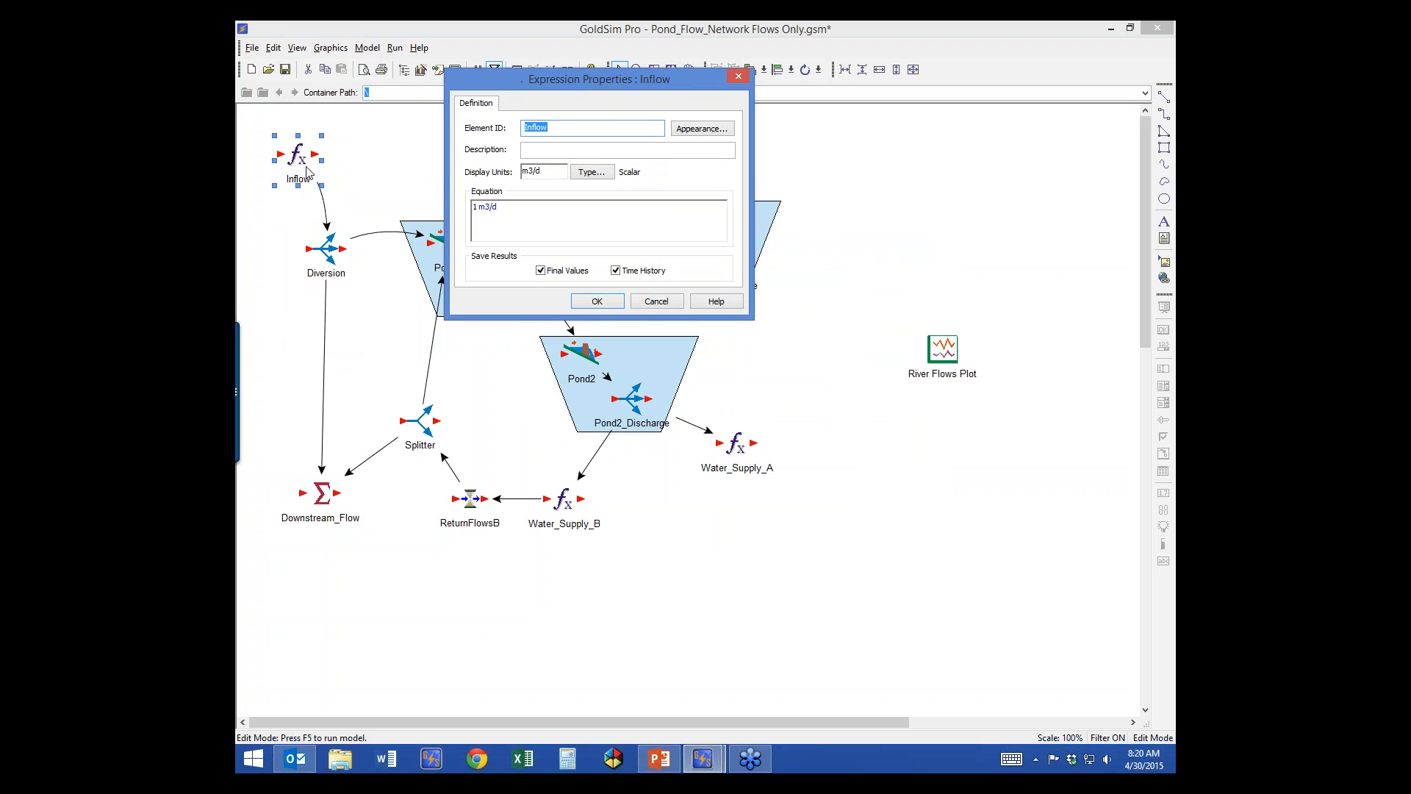
left_click(511, 208)
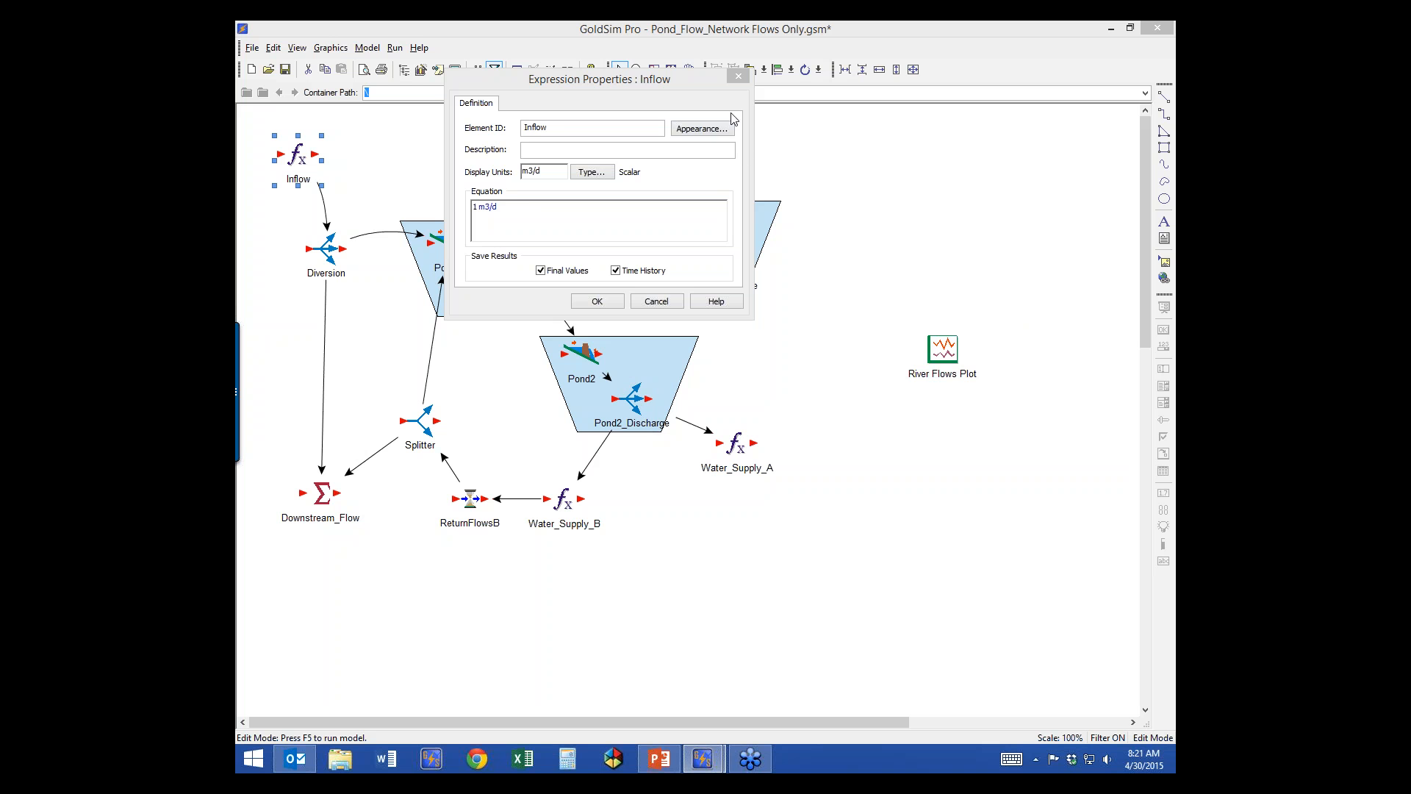
left_click(738, 76)
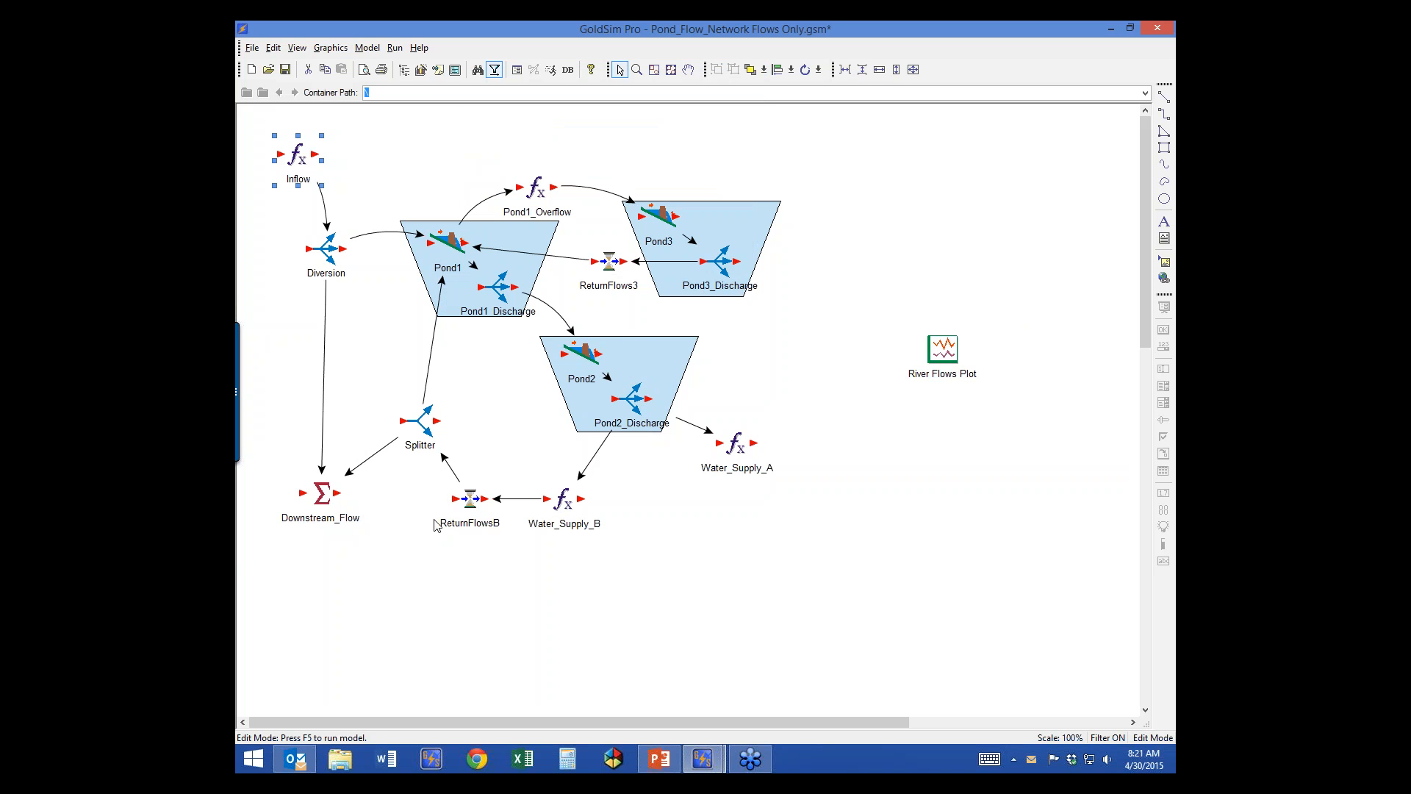
Review the material inflow and delay definition in the ReturnFlowsB element's properties
left_click(467, 502)
double_click(467, 502)
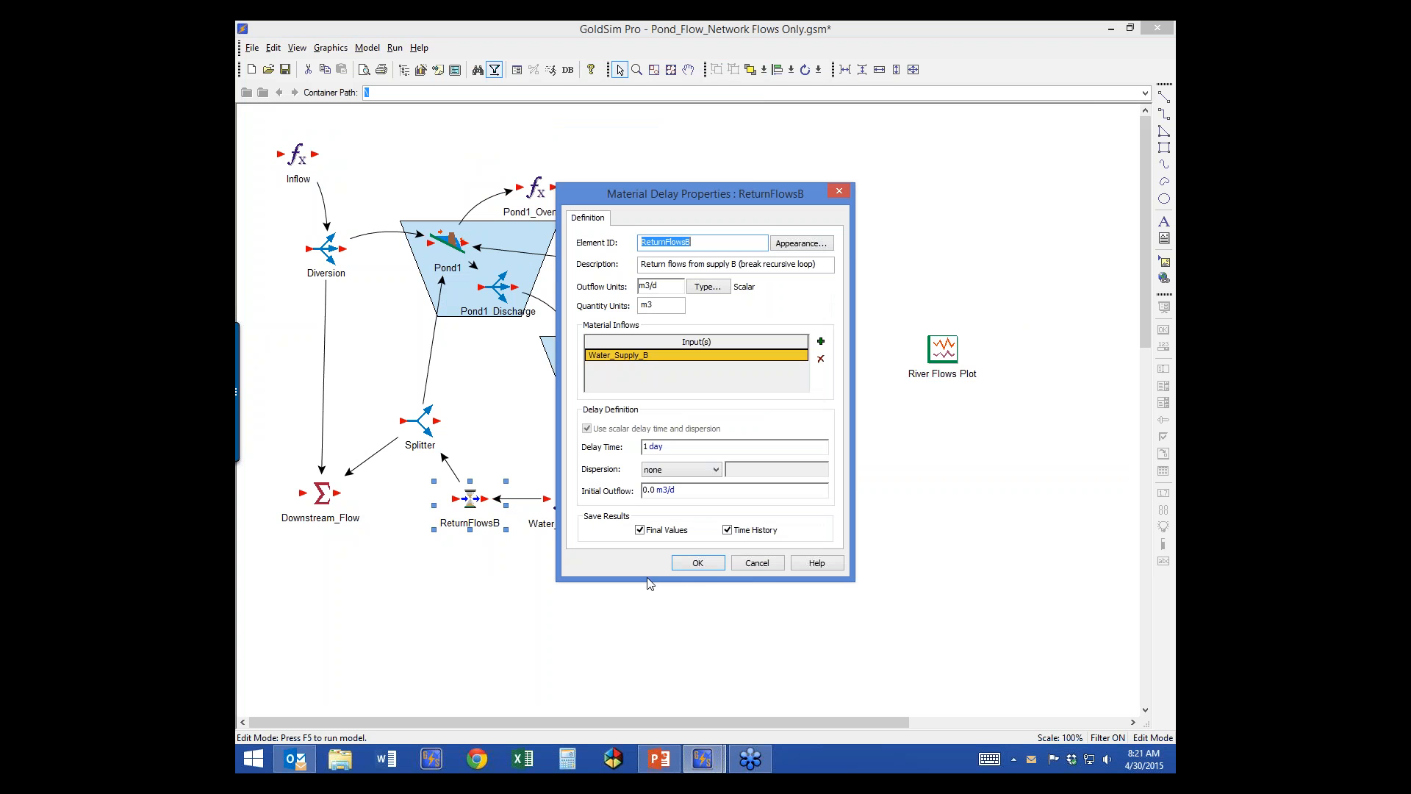
left_click(710, 565)
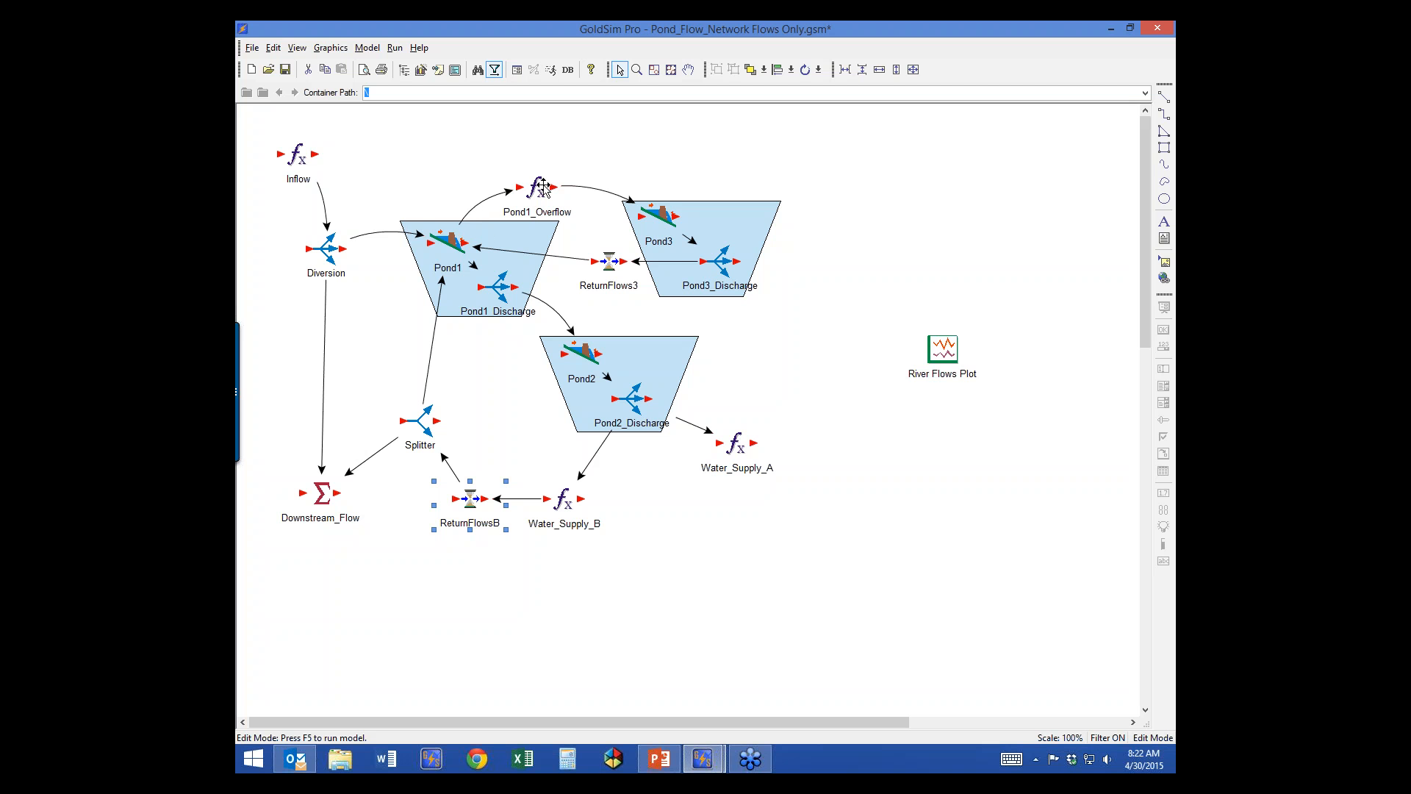
Move the ReturnFlows3 element slightly closer to Pond3_Discharge
mouse_move(439, 243)
mouse_move(665, 211)
left_click(611, 260)
left_click_drag(613, 260, 624, 260)
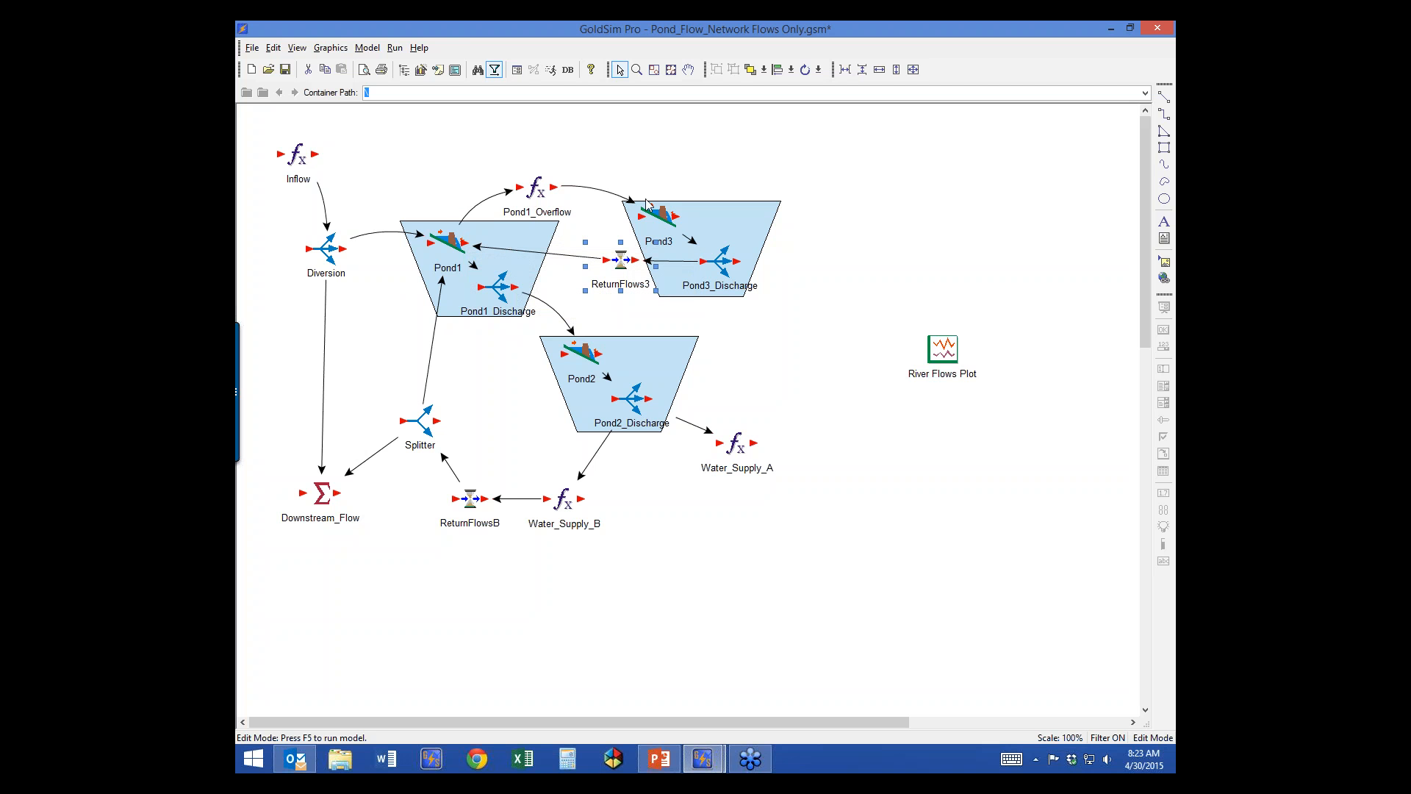
Review the equation in the Inflow expression's properties and close them without changes
mouse_move(634, 264)
mouse_move(567, 360)
double_click(298, 155)
left_click_drag(625, 266, 493, 132)
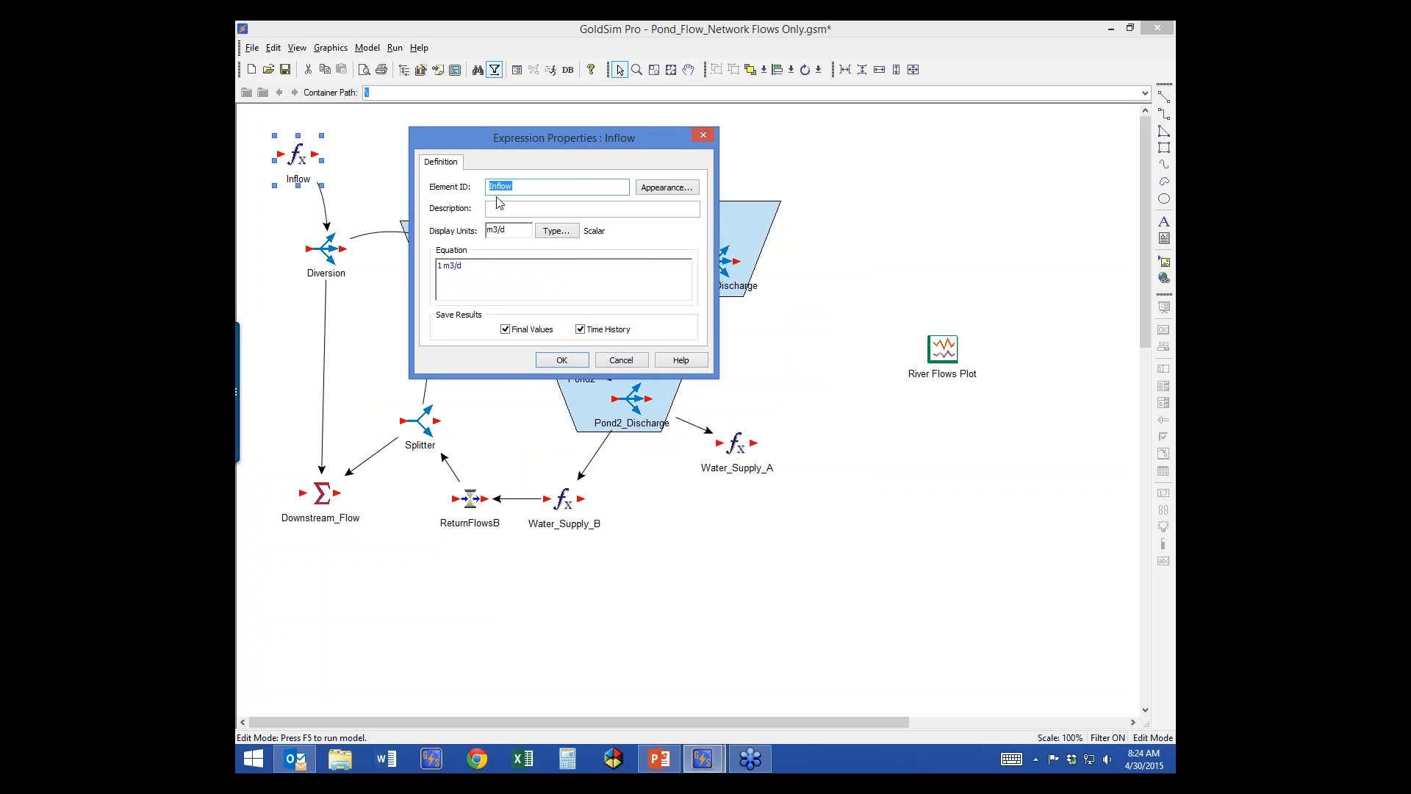
left_click_drag(464, 266, 434, 267)
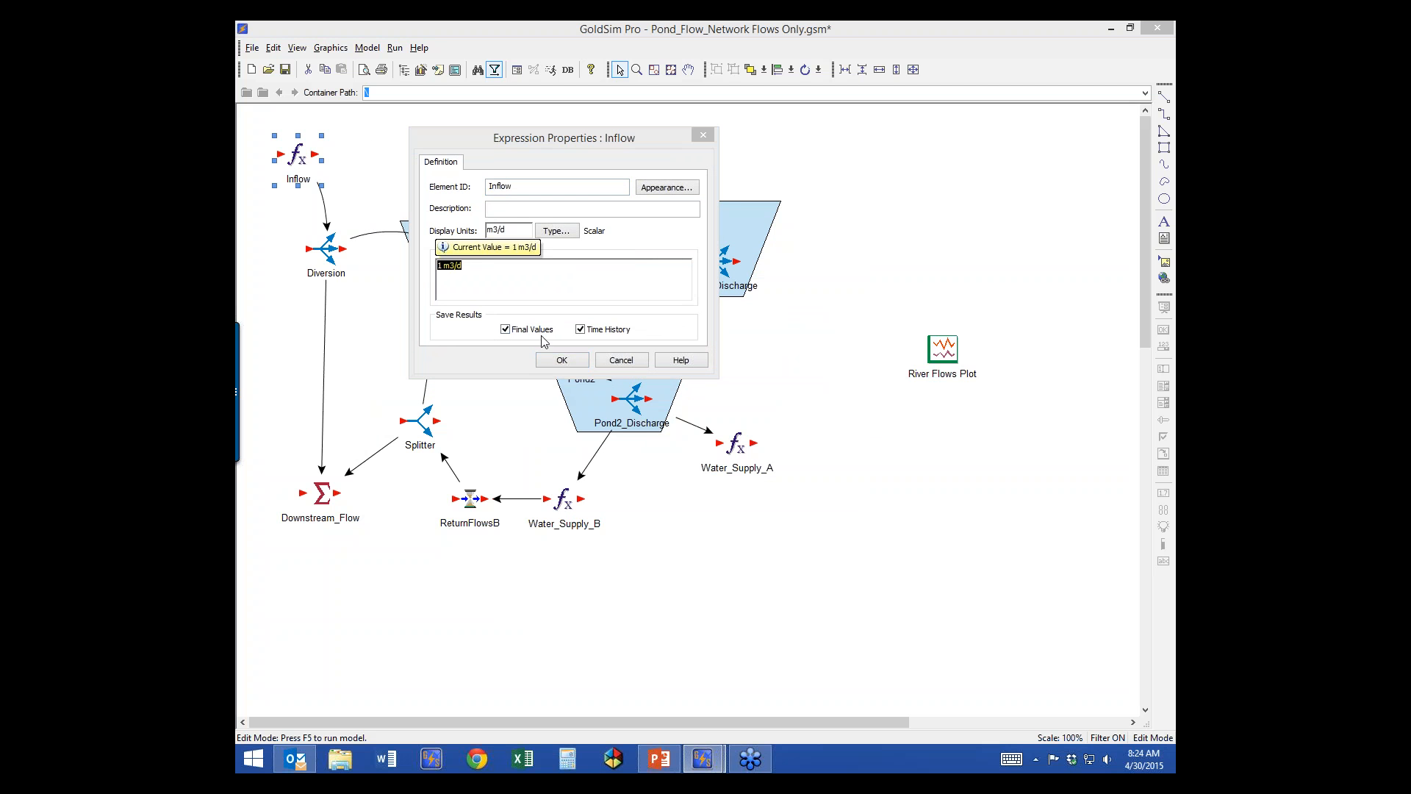
left_click(563, 363)
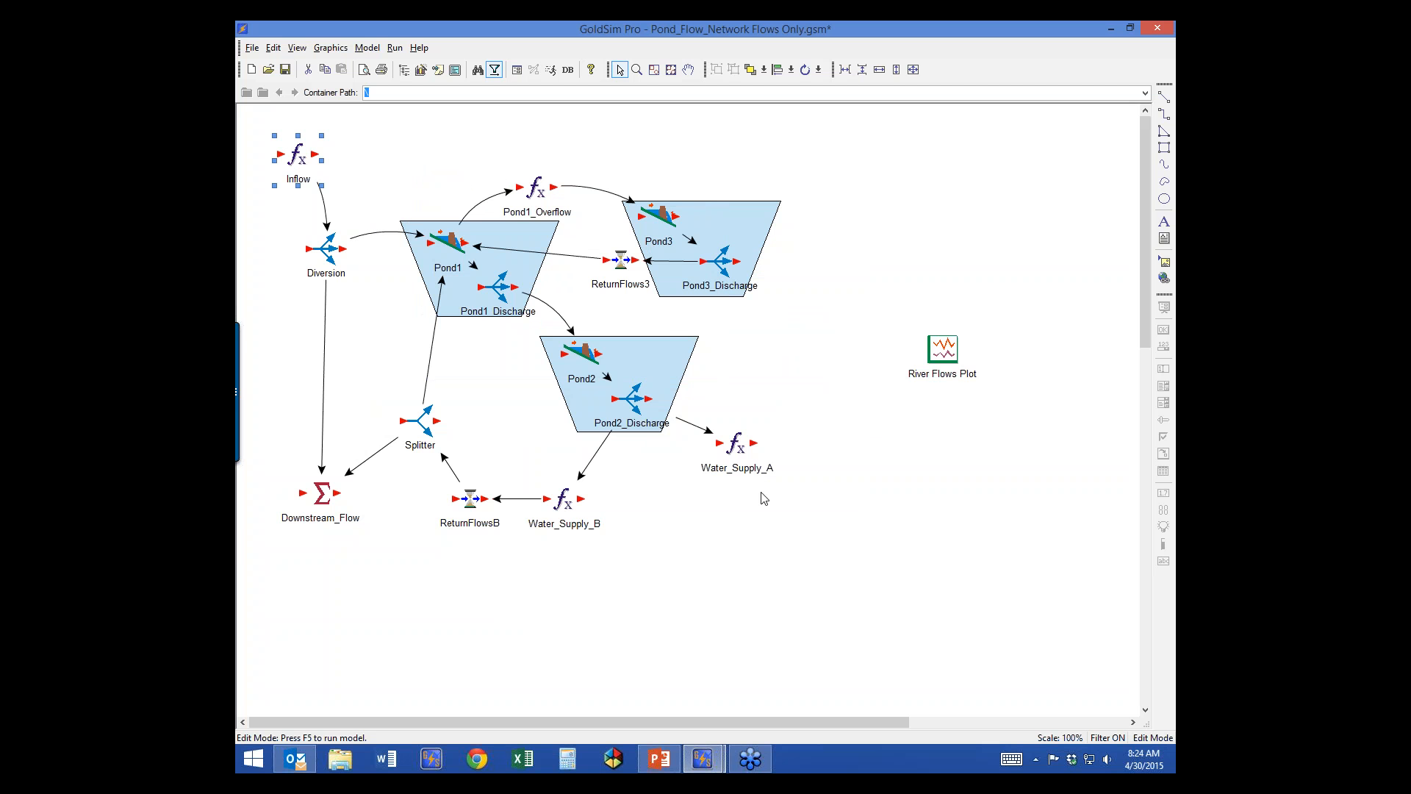
Switch to PowerPoint, start the slide show from the "Implementation: System Components" slide and advance to "Keep it DRY"
left_click(658, 759)
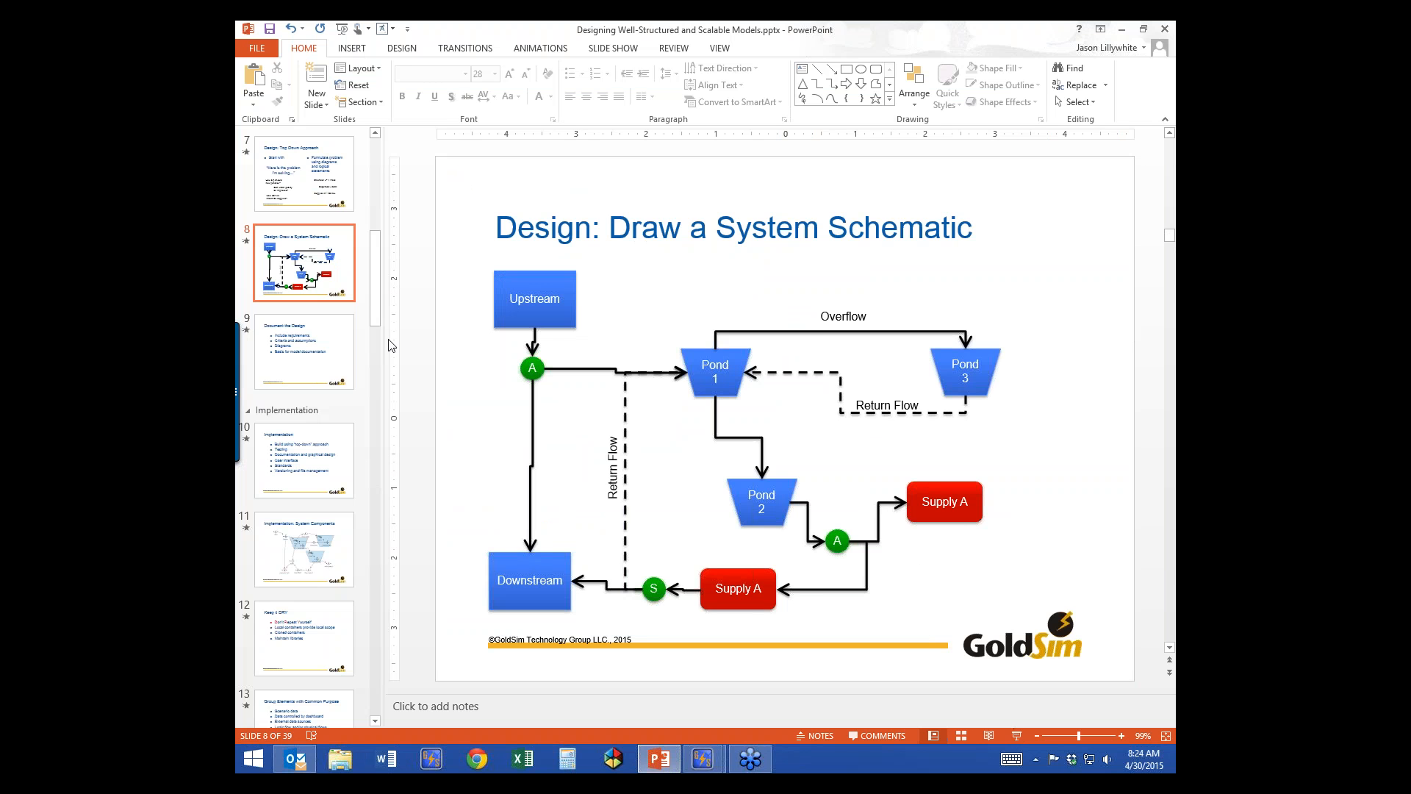
left_click(302, 553)
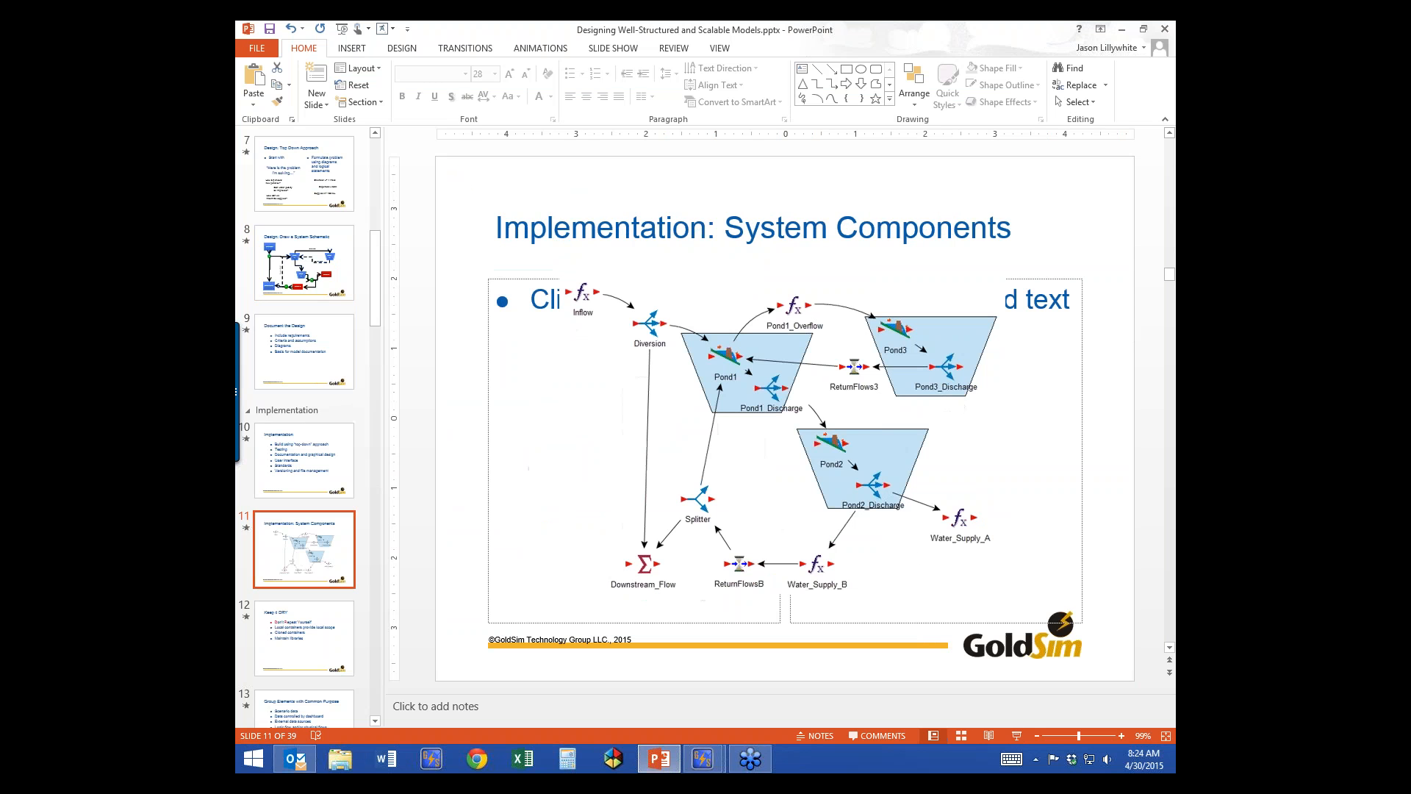
left_click(1019, 737)
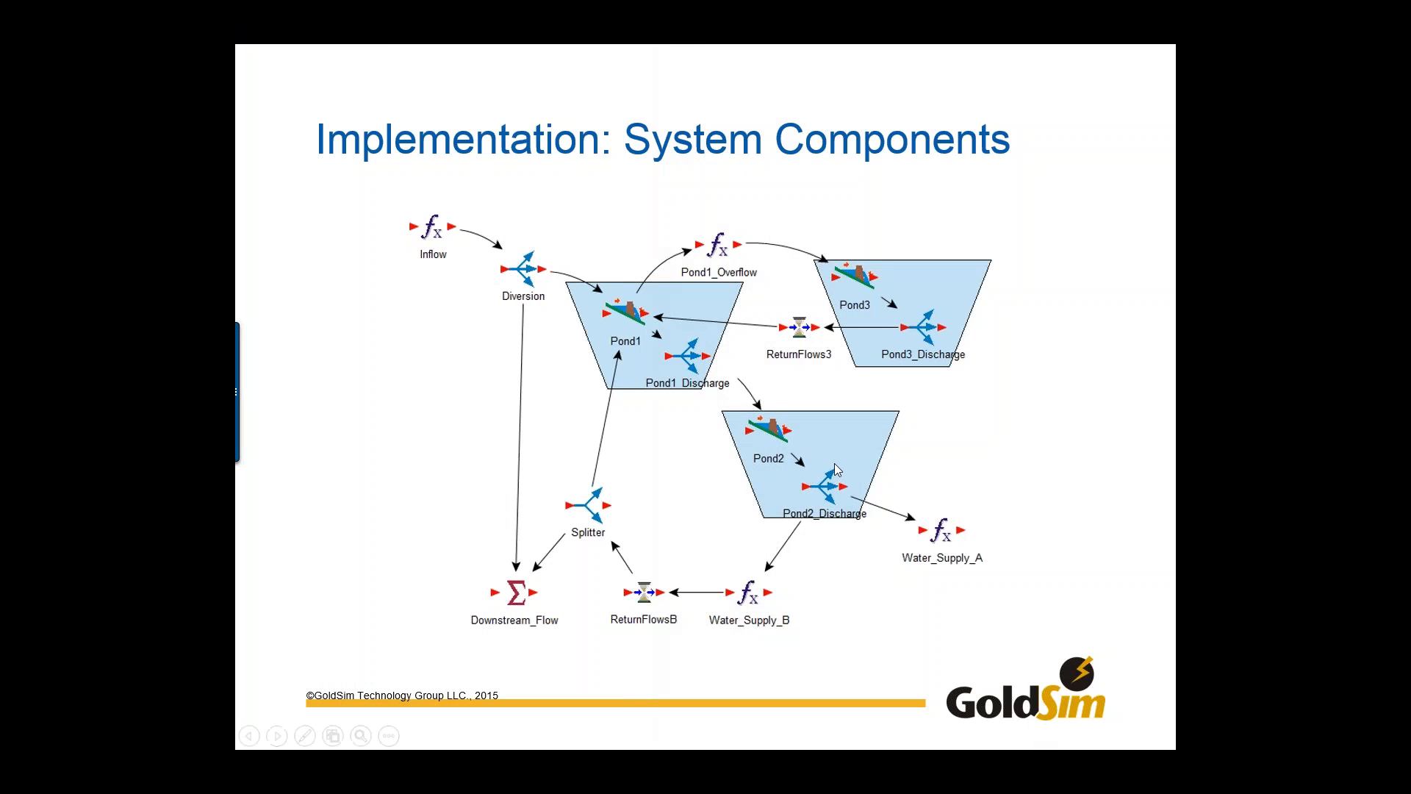
left_click(961, 435)
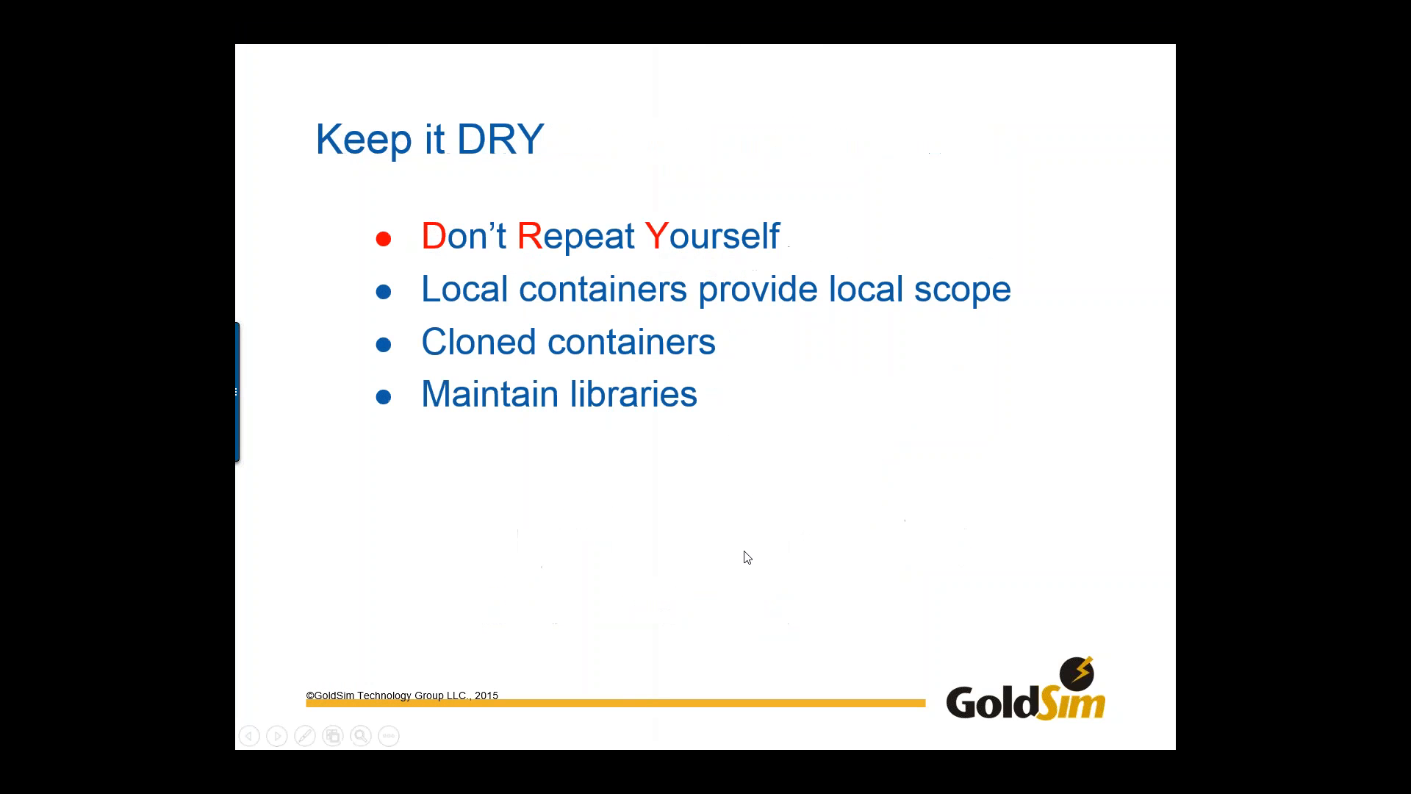
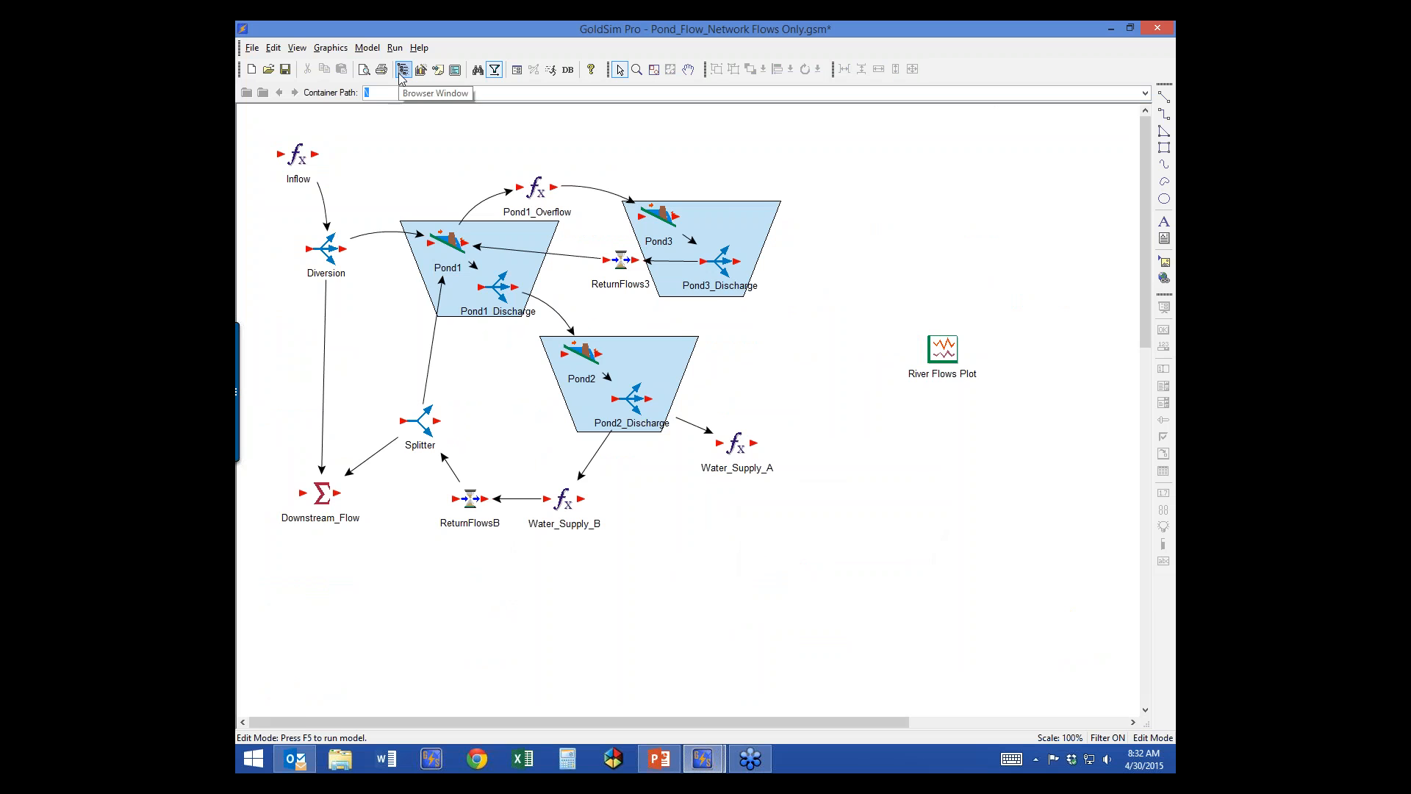
Display the model browser with element subitems shown, and expand the Pond1 and Local Properties entries
left_click(369, 454)
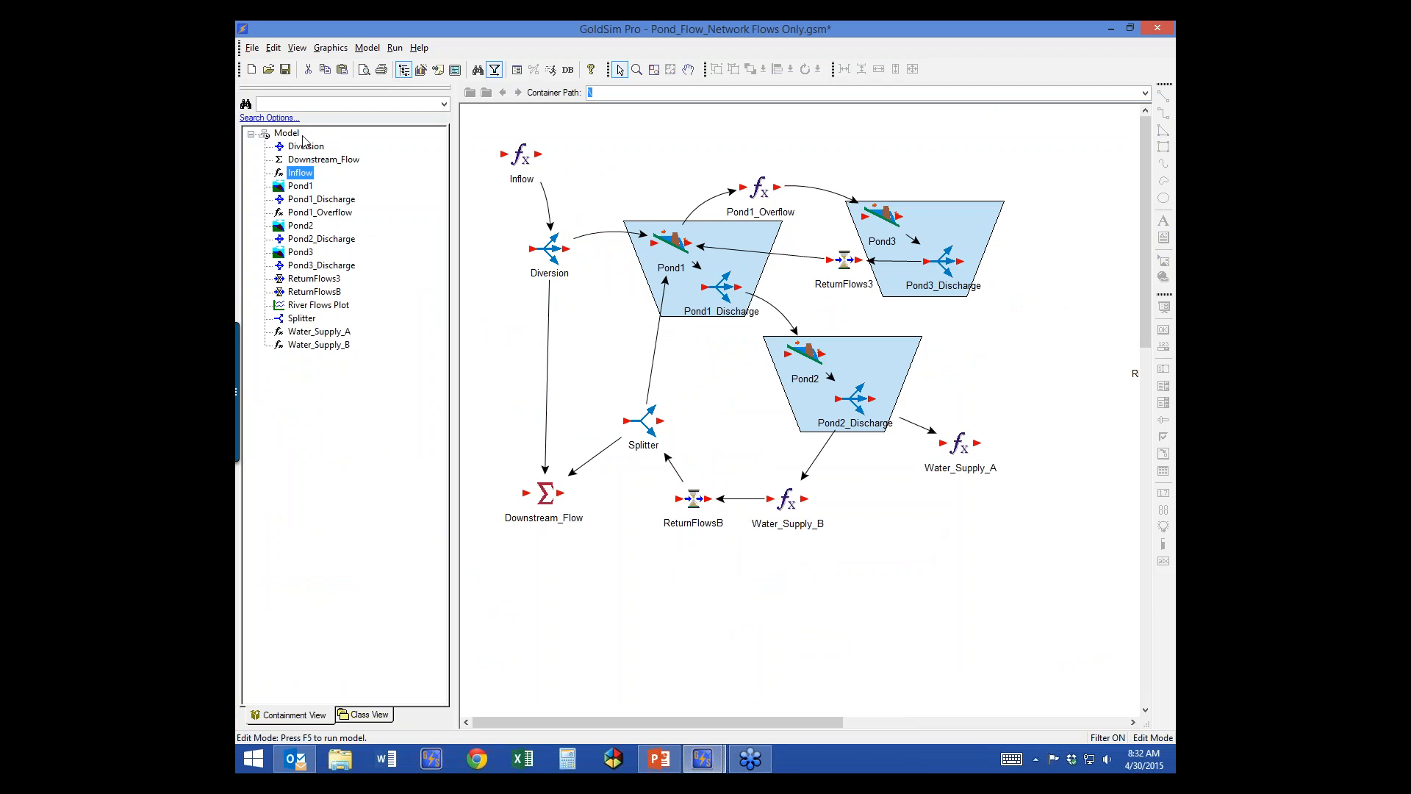
mouse_move(306, 353)
right_click(392, 150)
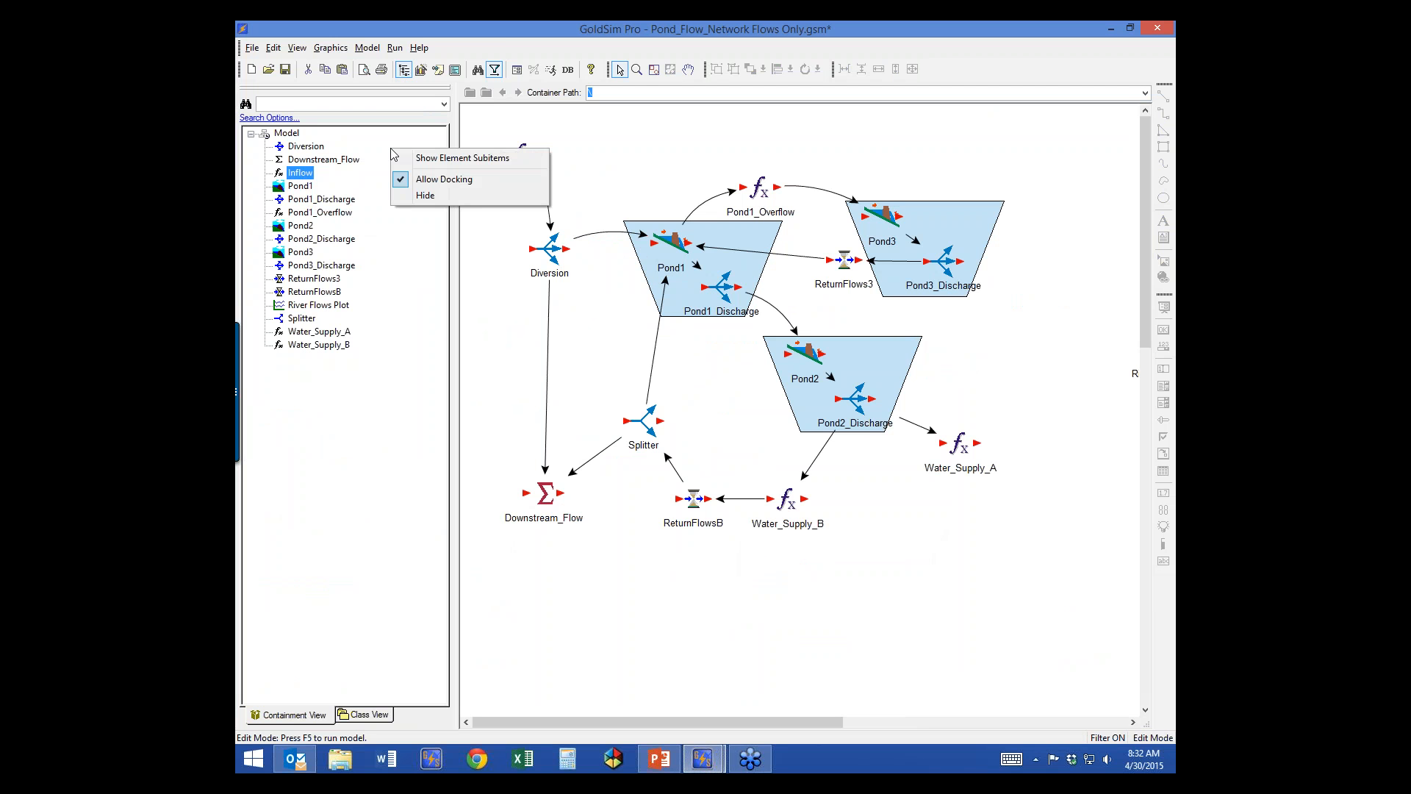
left_click(461, 161)
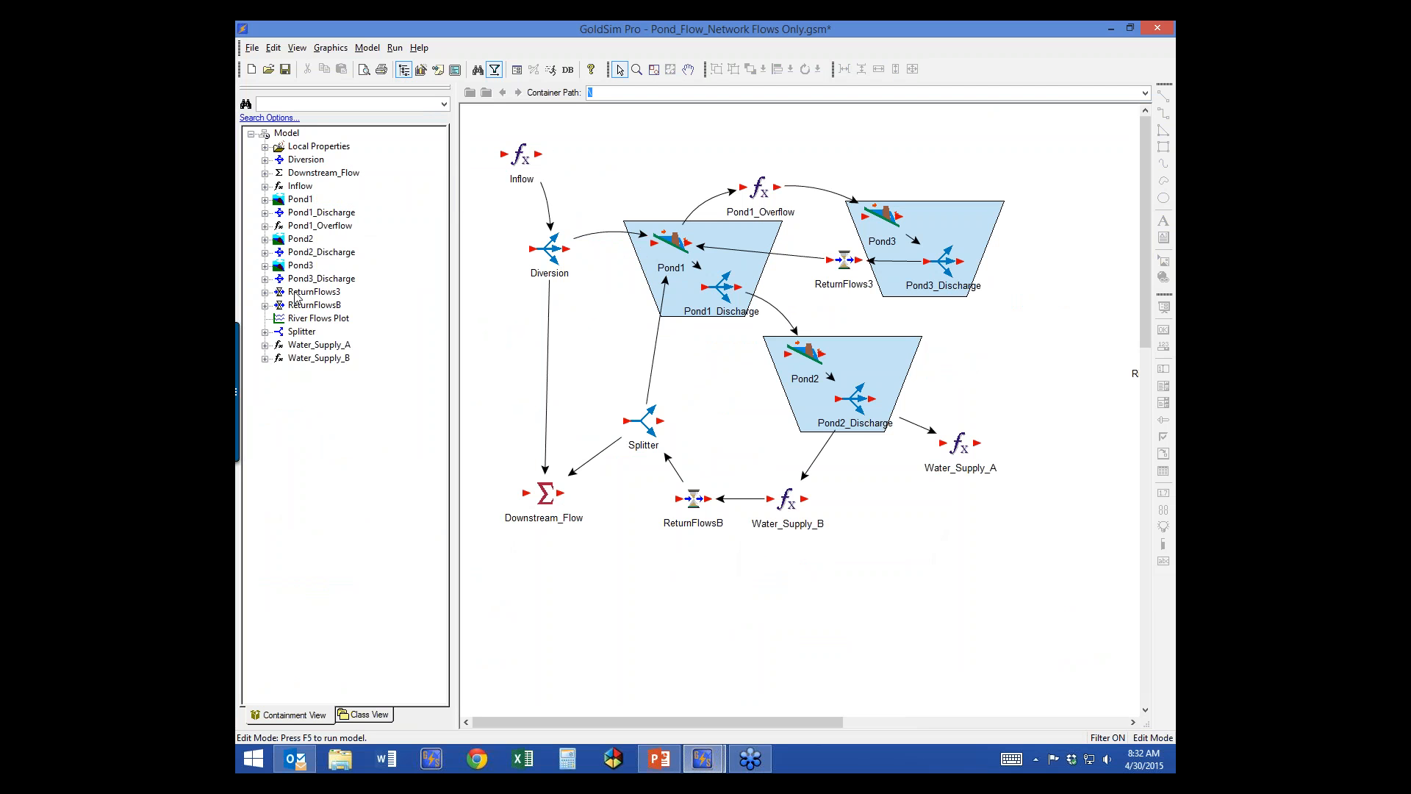
left_click(265, 200)
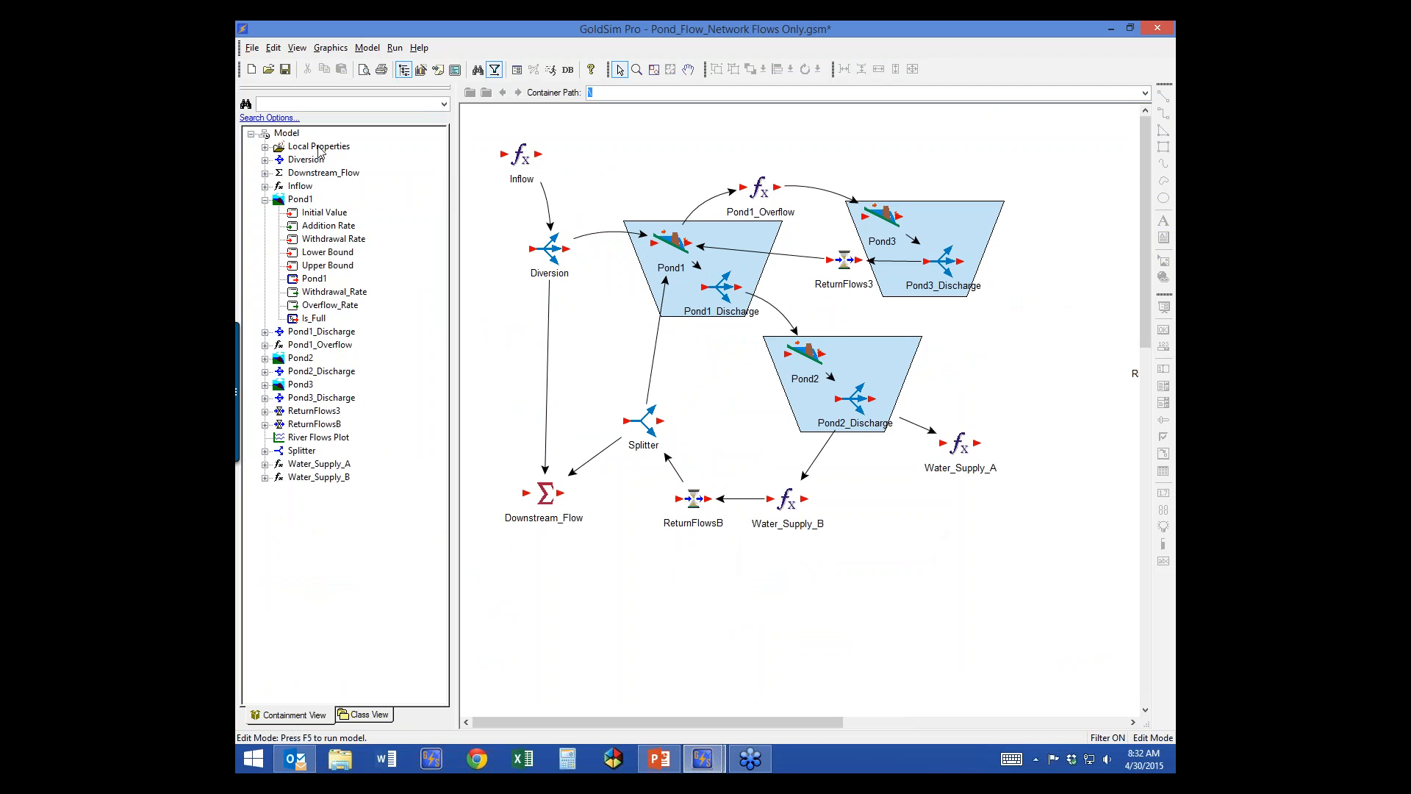
left_click(265, 147)
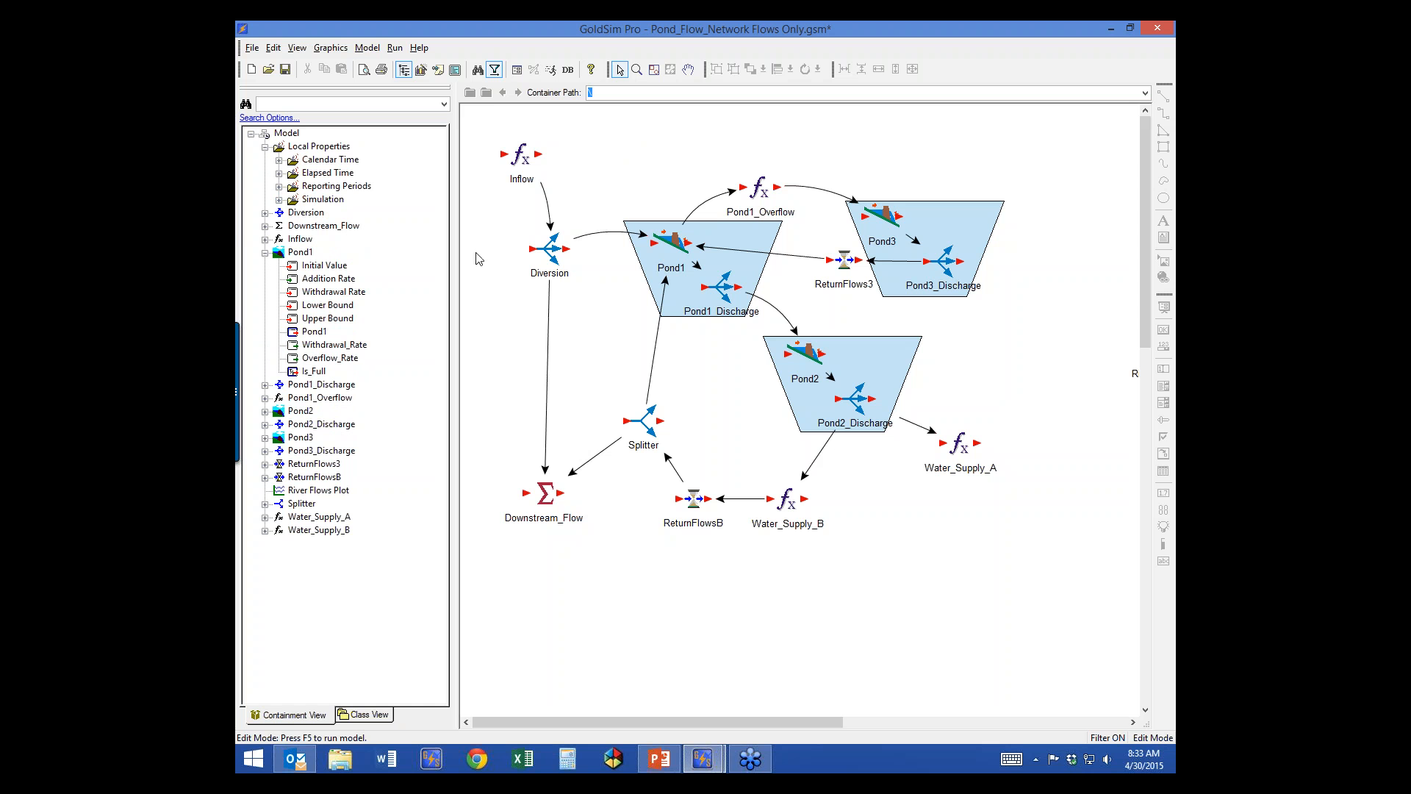
Insert a new container named Flow_Network in the empty space below the Downstream_Flow element
right_click(561, 596)
mouse_move(606, 599)
mouse_move(702, 599)
left_click(769, 603)
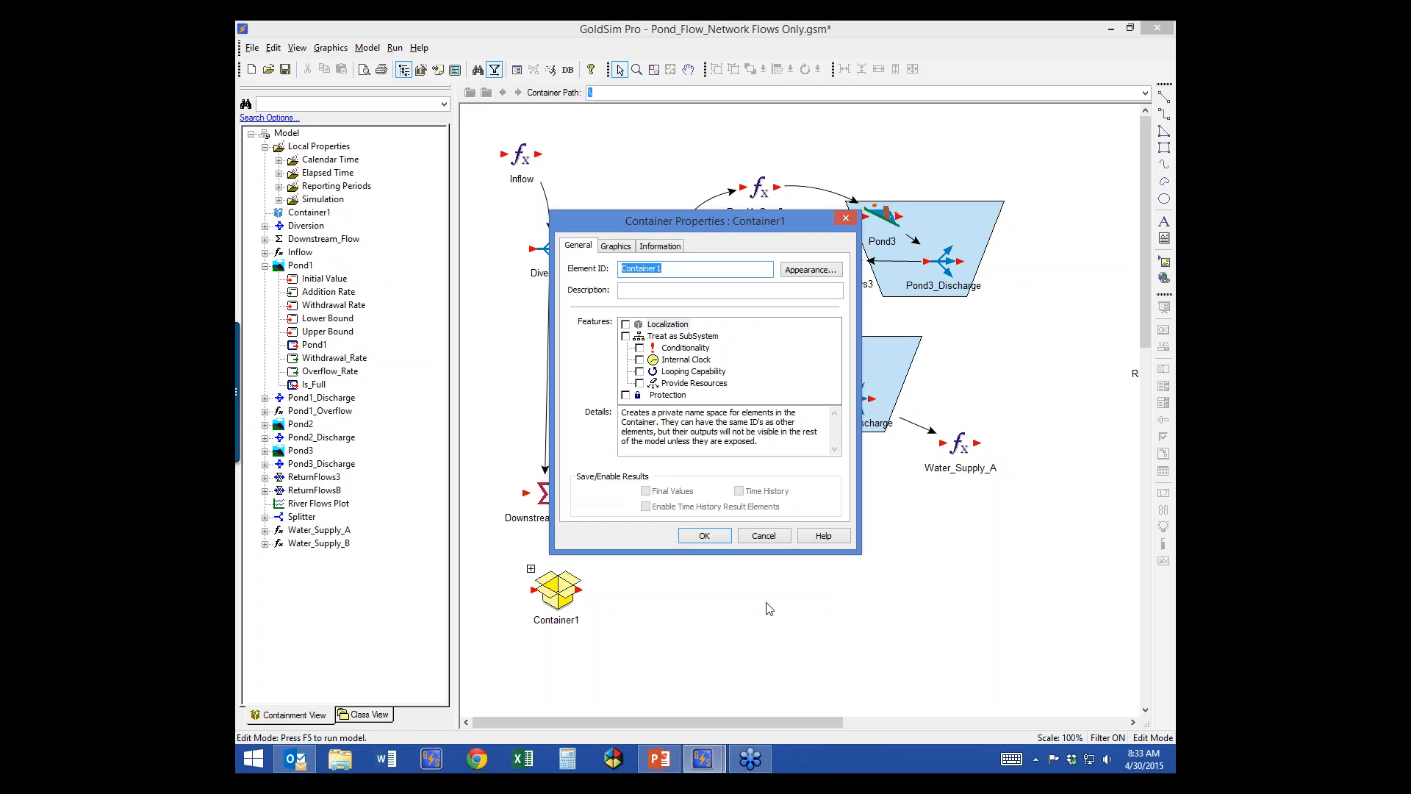
type("Flow_Network")
key("Return")
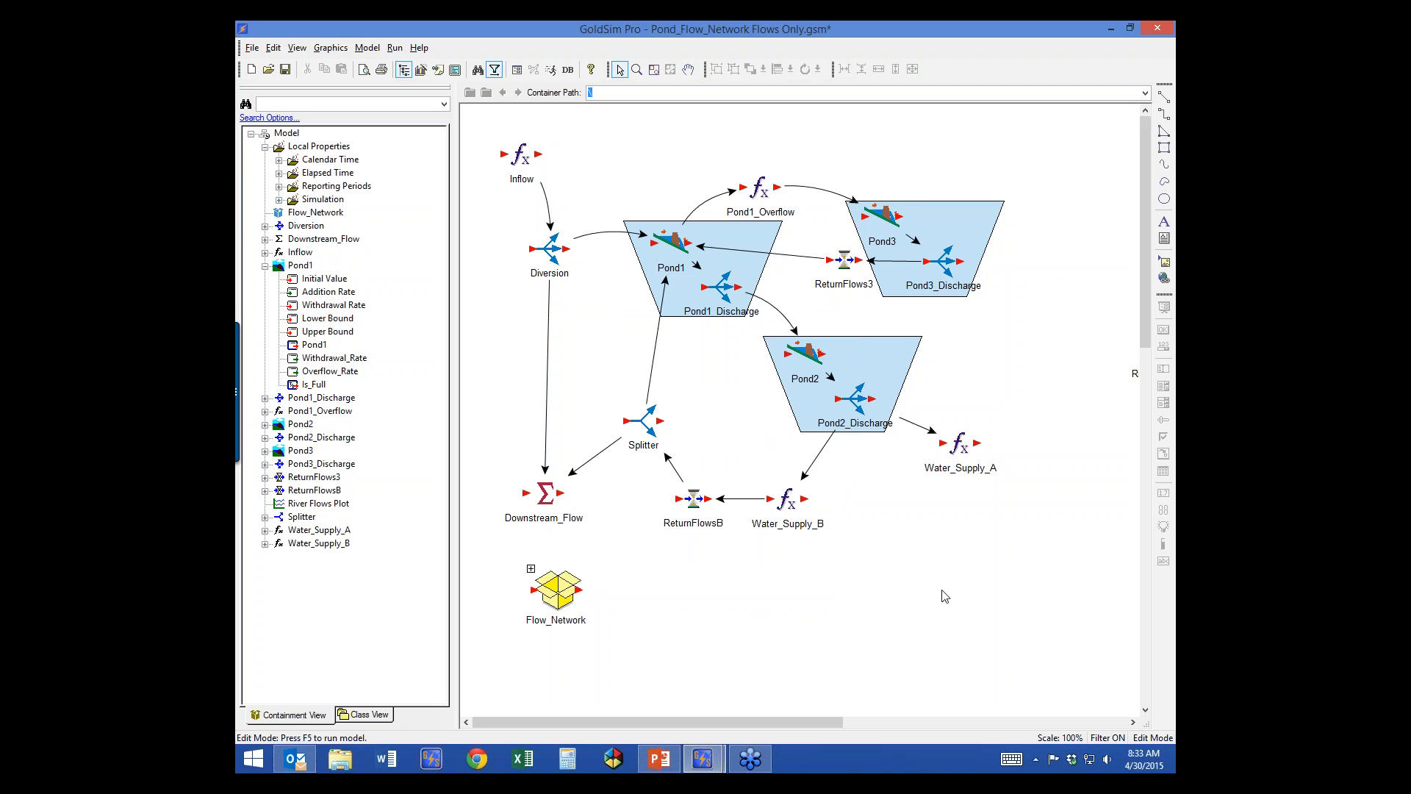
Move all the flow diagram elements into the Flow_Network container and place the container near the upper middle of the canvas
left_click_drag(1102, 588, 463, 109)
left_click_drag(538, 522, 759, 231)
Insert an Expression element named DT beside Flow_Network, with description "Computation step" and display units d
right_click(544, 171)
mouse_move(588, 174)
mouse_move(687, 218)
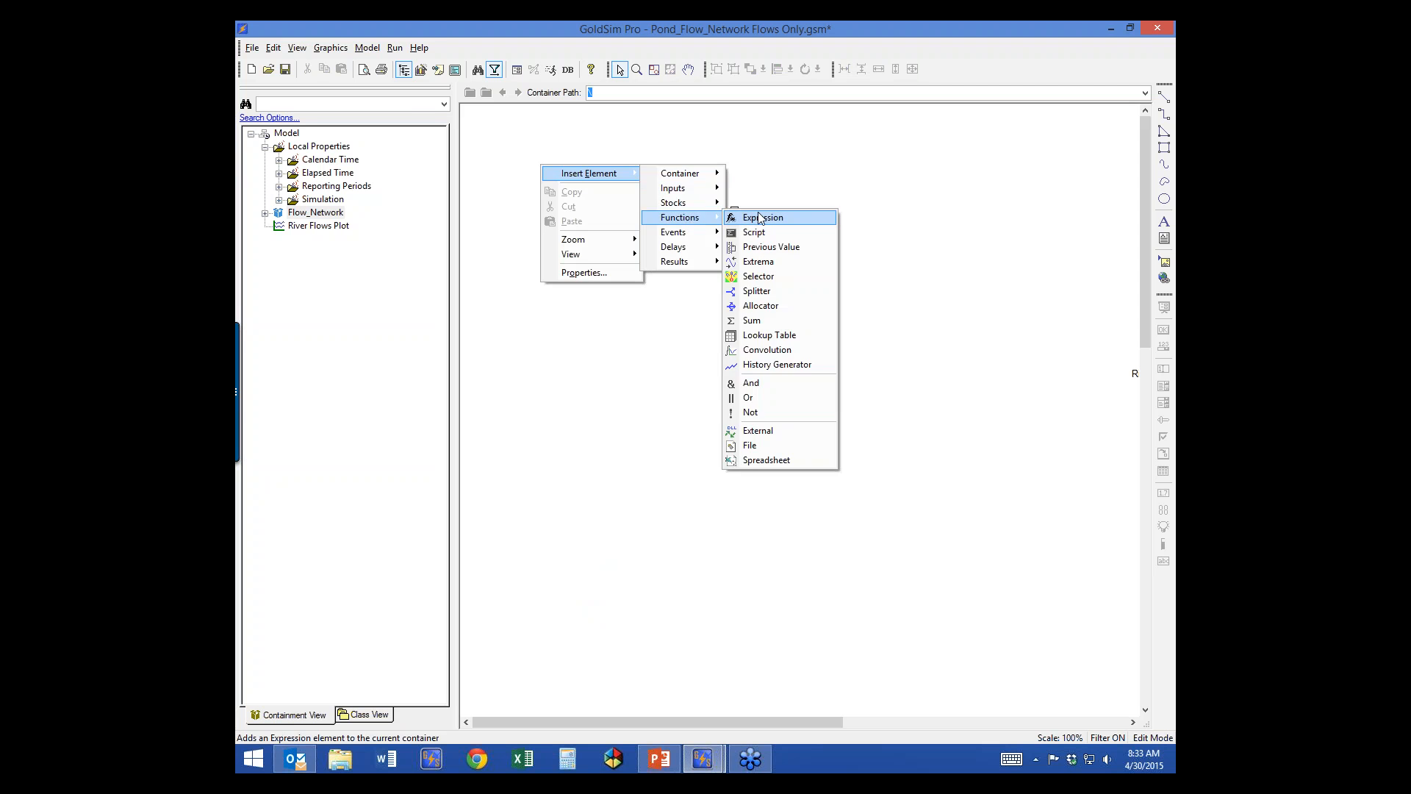
left_click(753, 218)
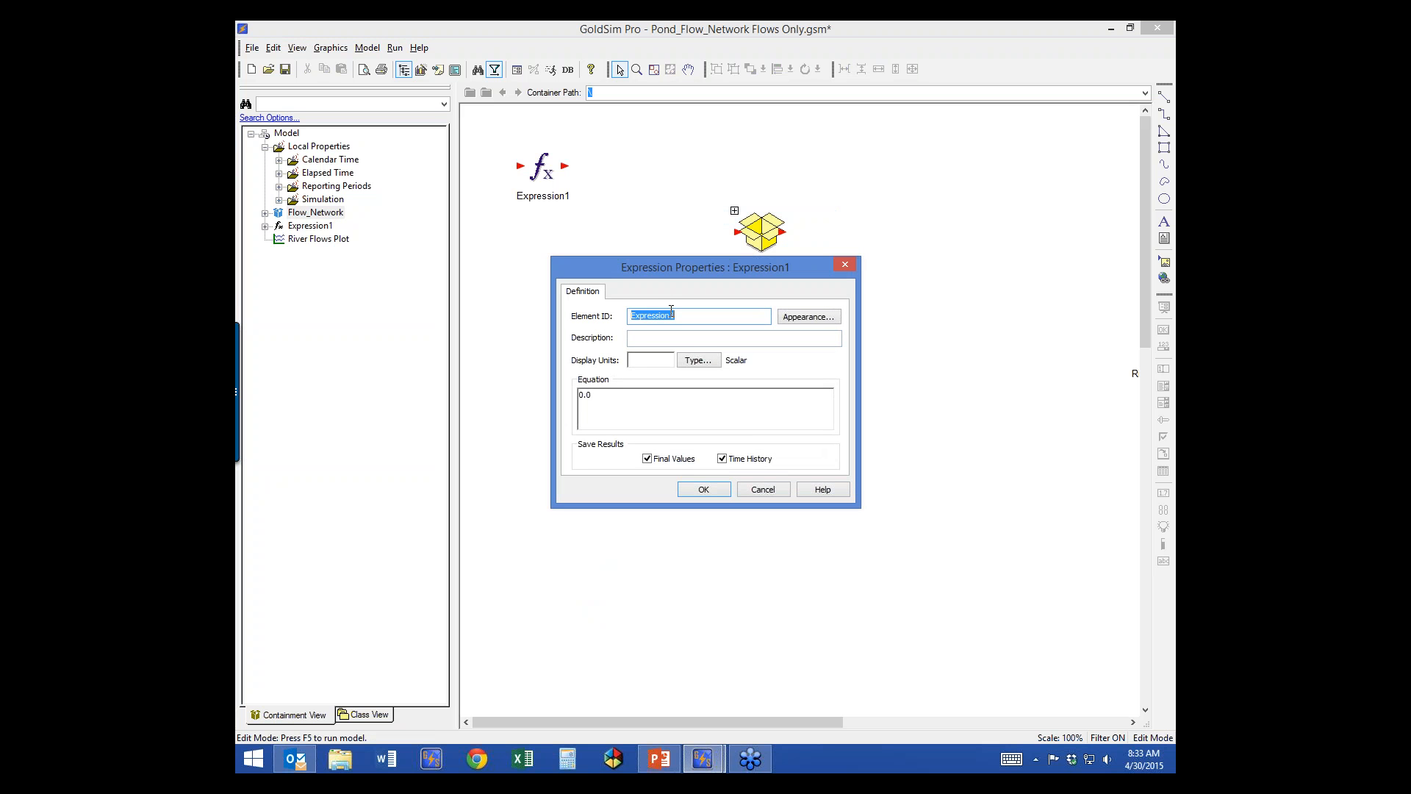
type("DT")
key("Tab")
key("Tab")
type("Computation step")
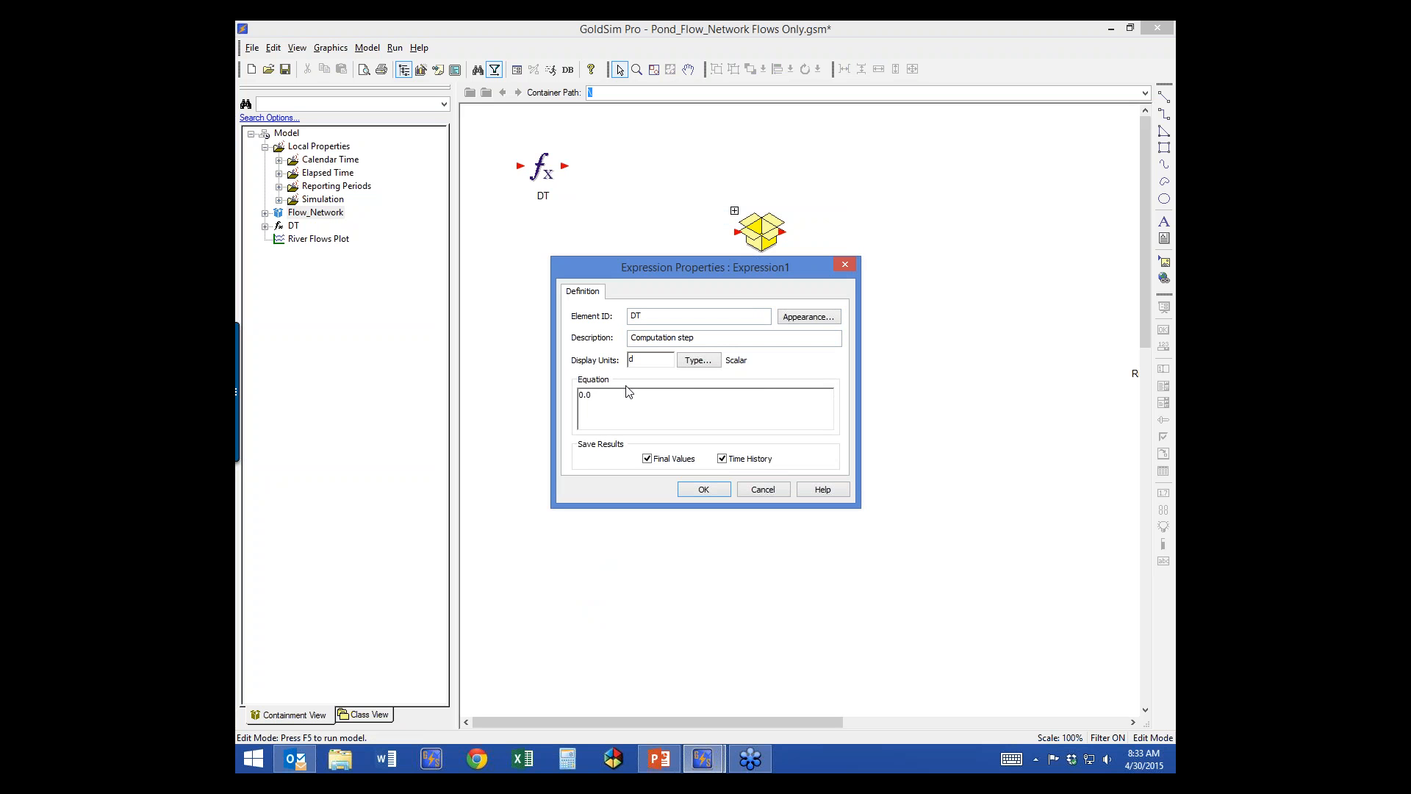
left_click_drag(660, 404, 419, 394)
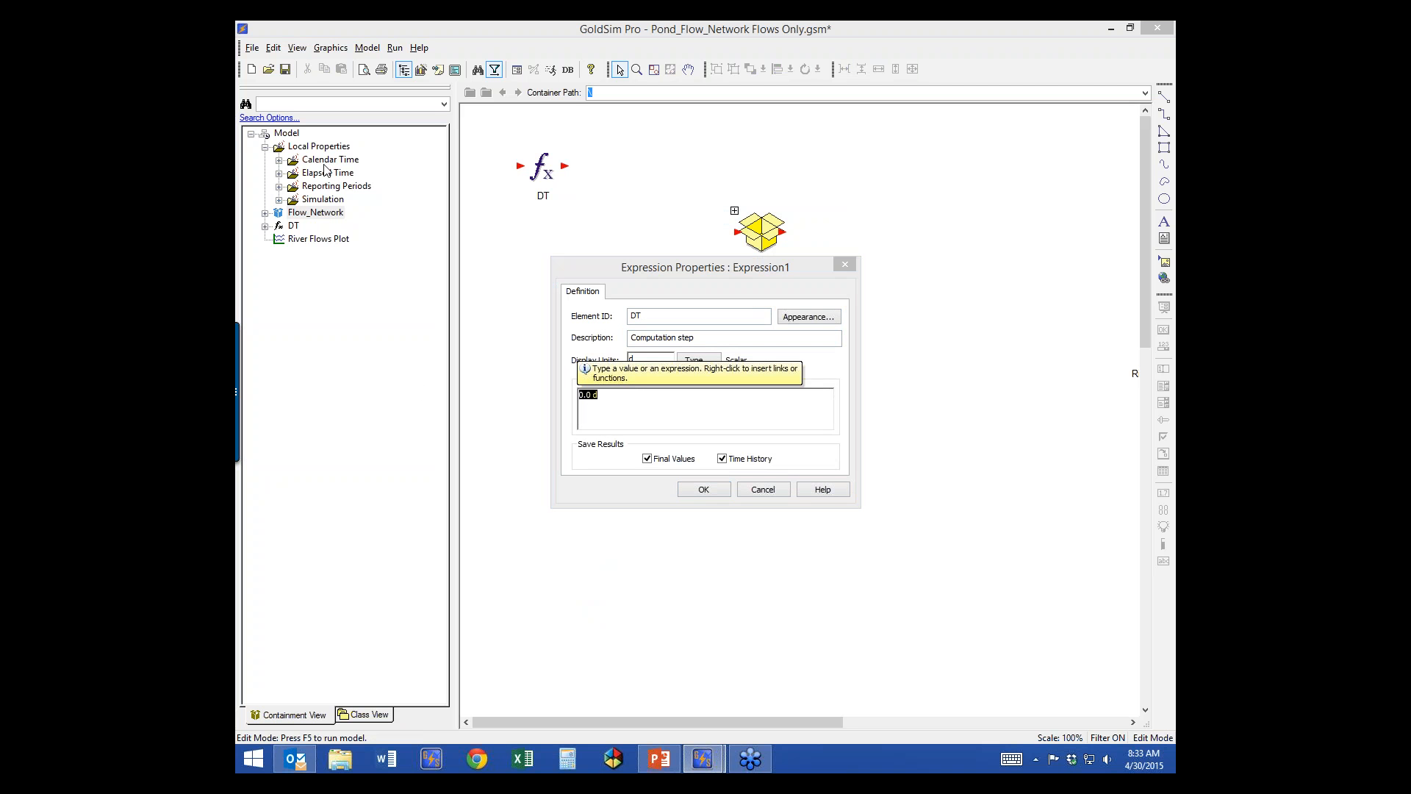
left_click(704, 490)
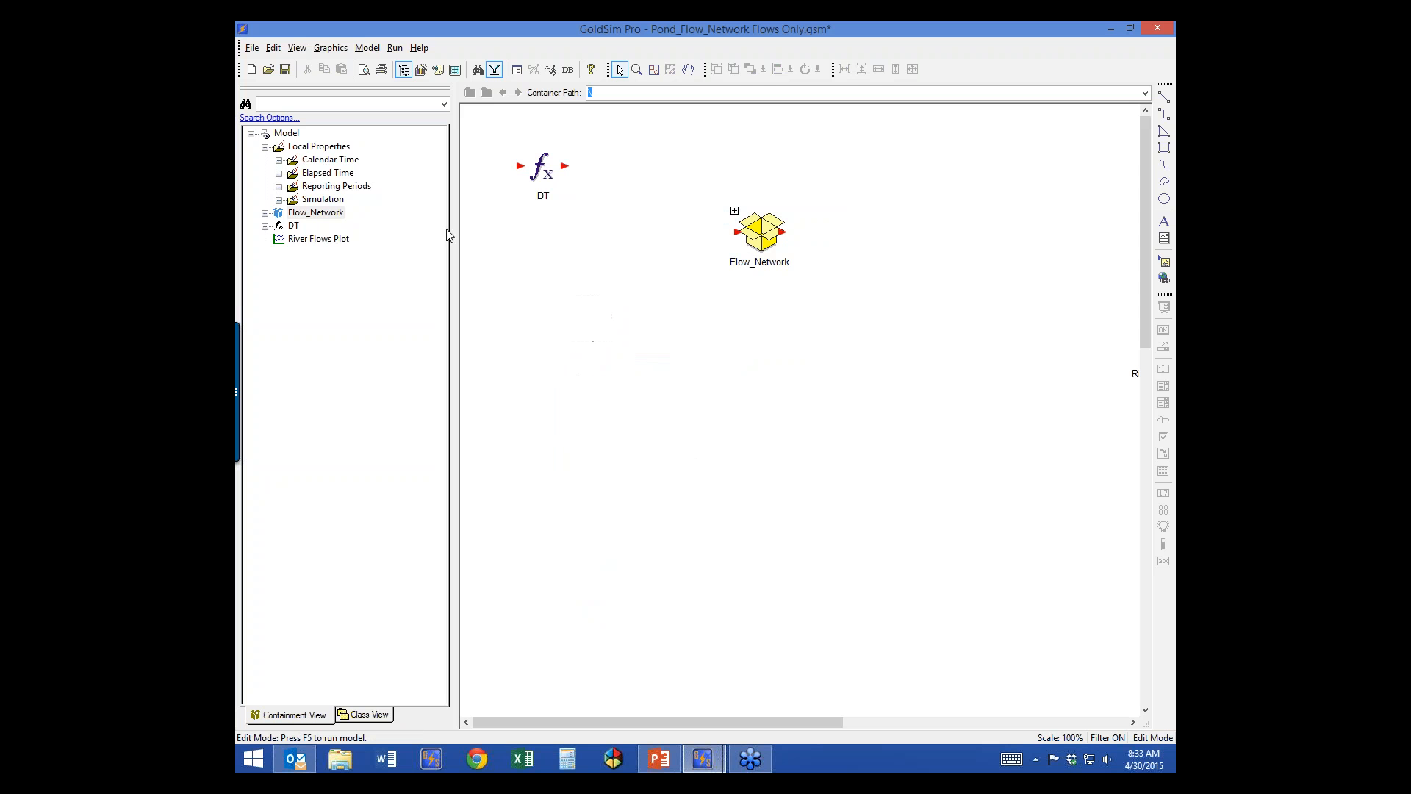
Expand the Calendar Time, Elapsed Time, Reporting Periods and Simulation local properties and examine the built-in variables and their values
left_click(279, 159)
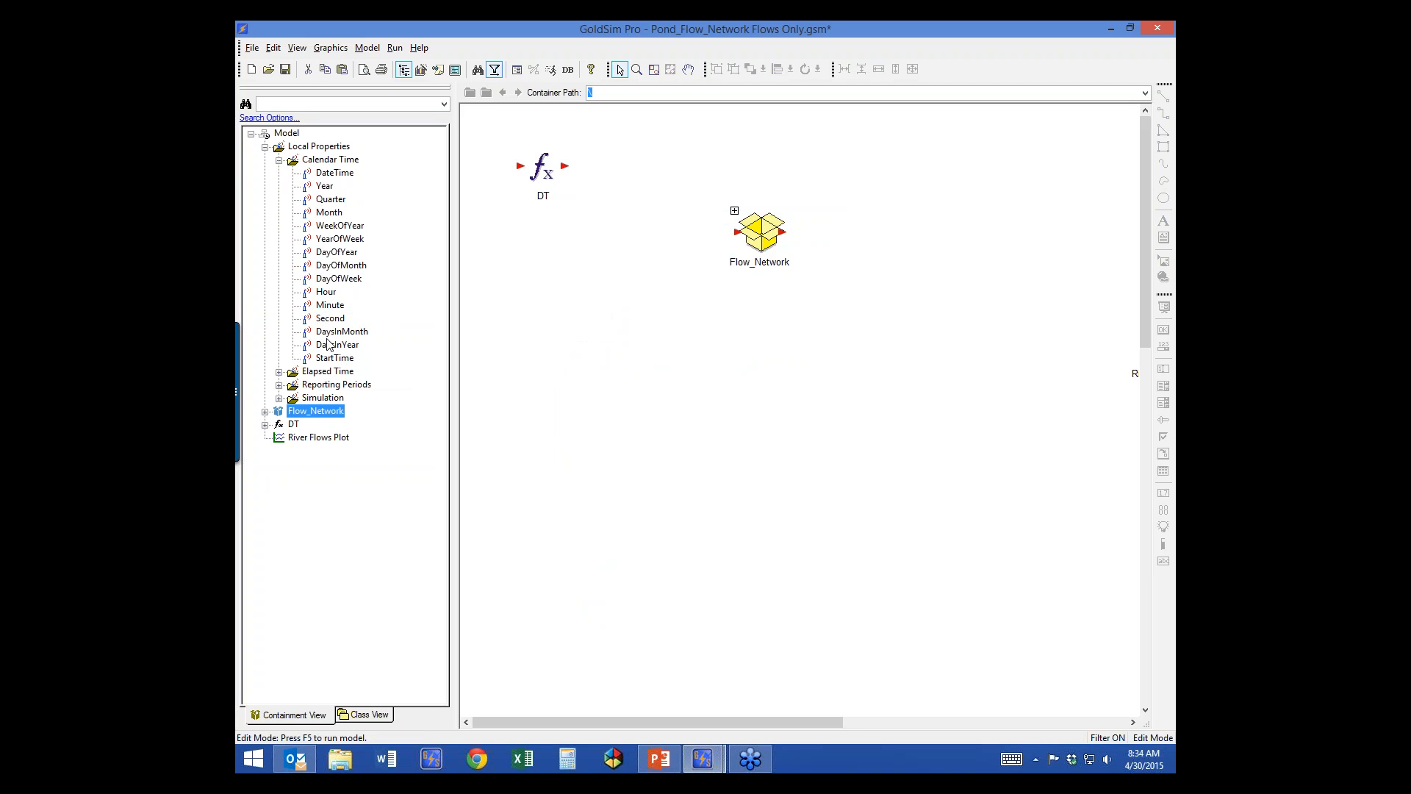
left_click(279, 372)
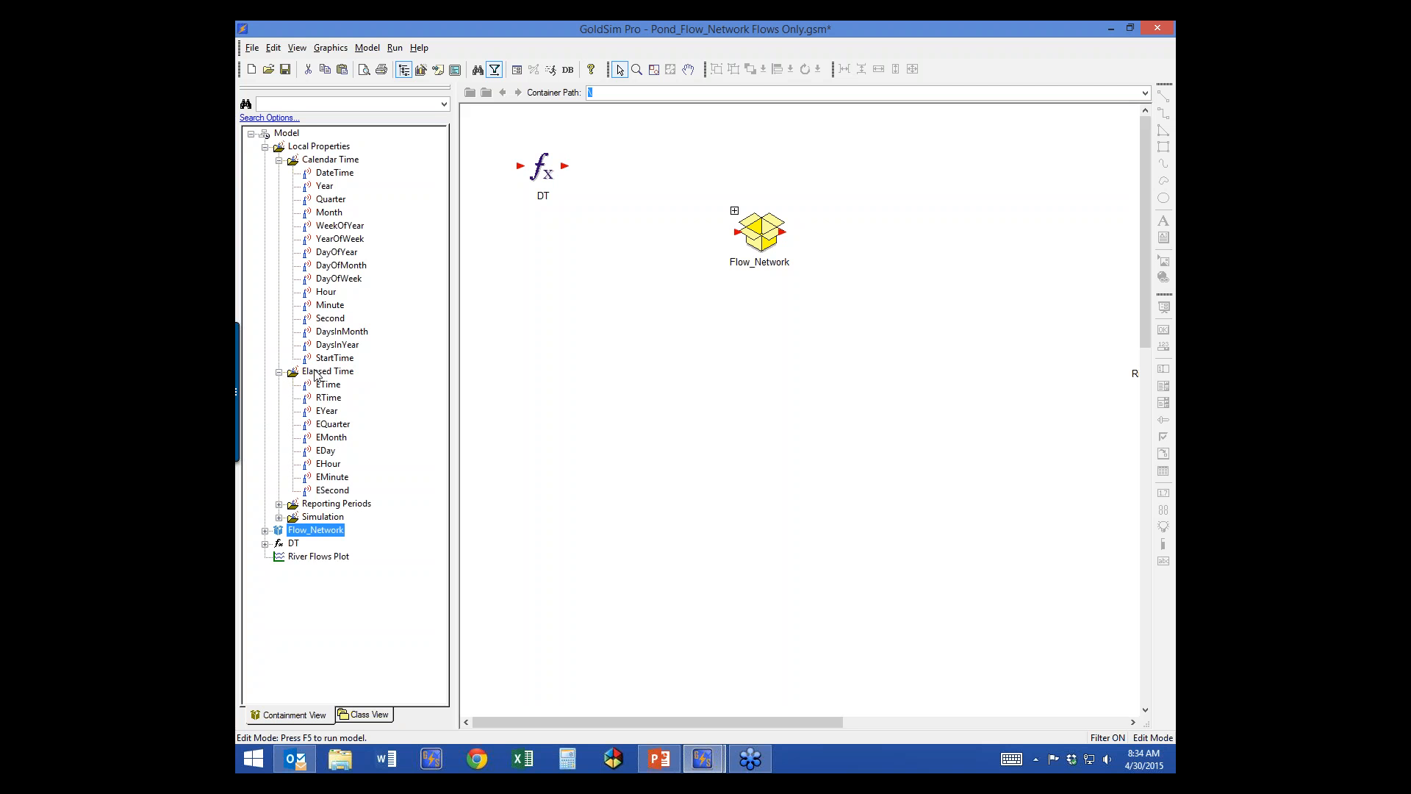
left_click(279, 505)
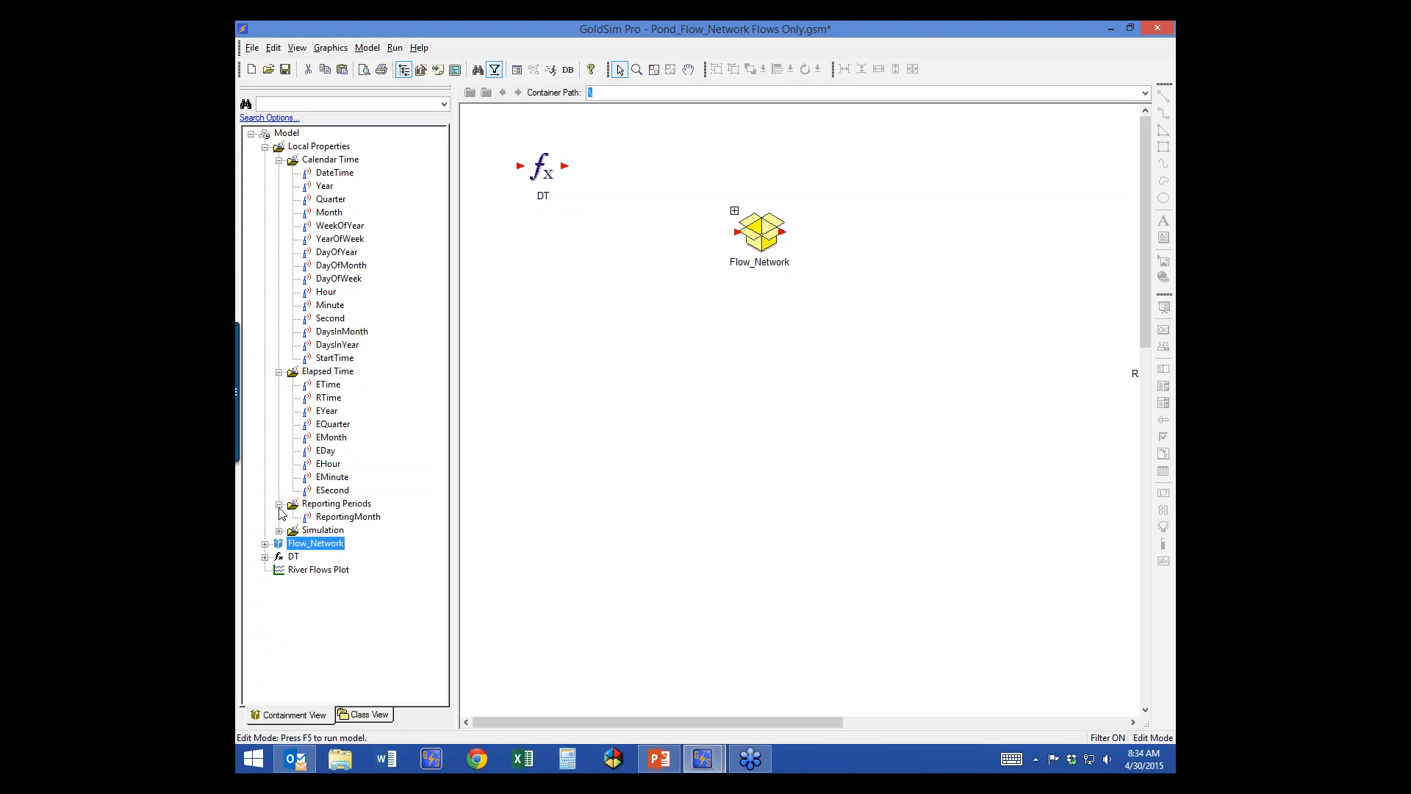
left_click(279, 531)
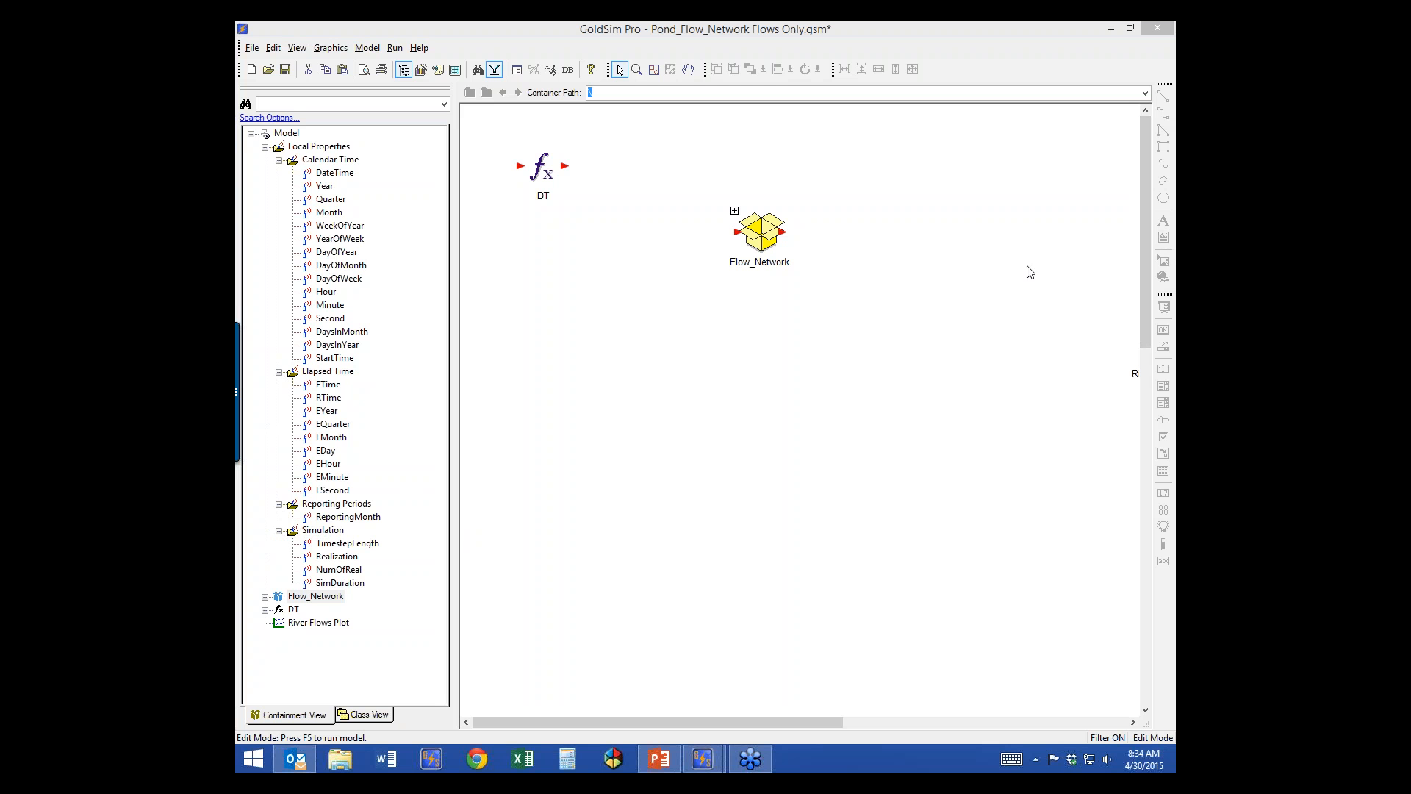
mouse_move(322, 250)
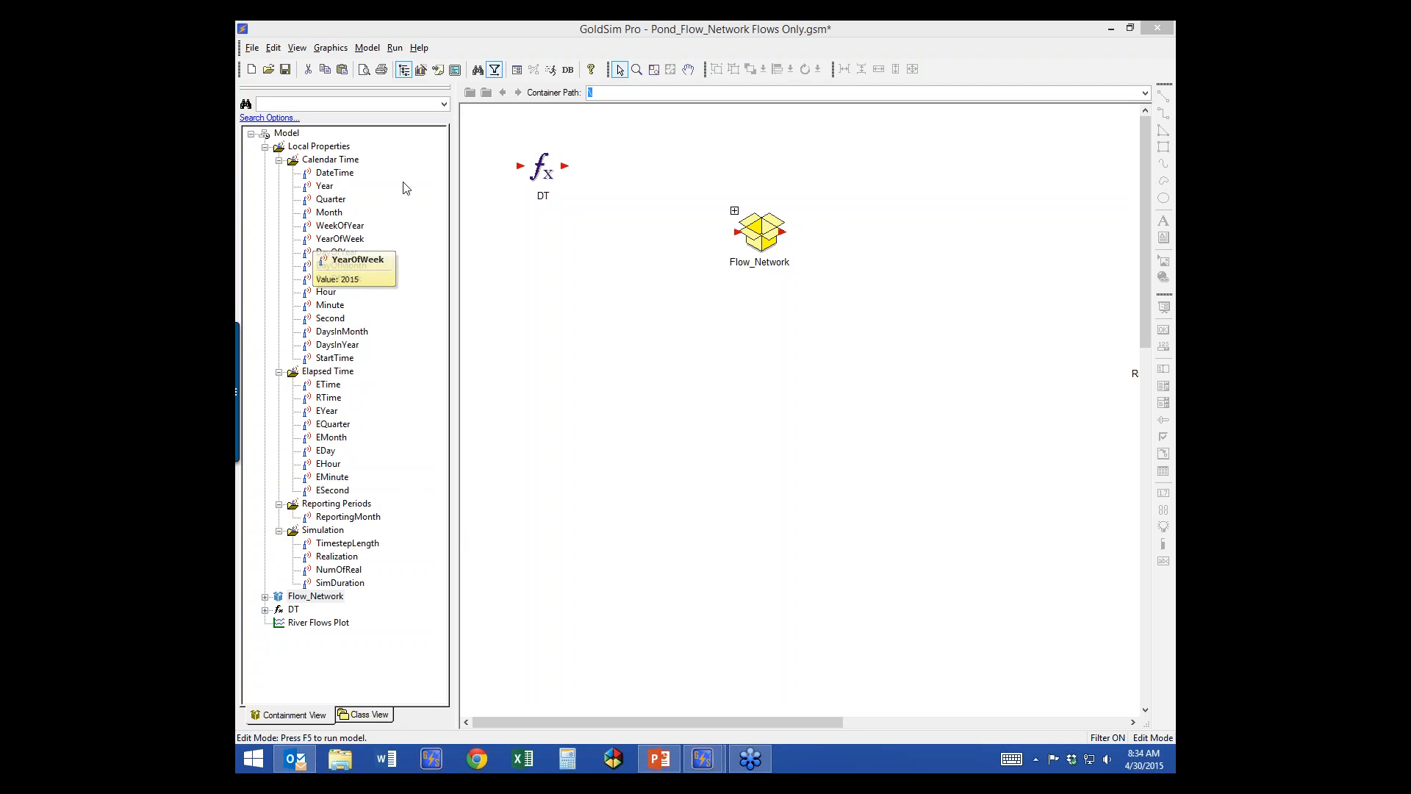
mouse_move(328, 203)
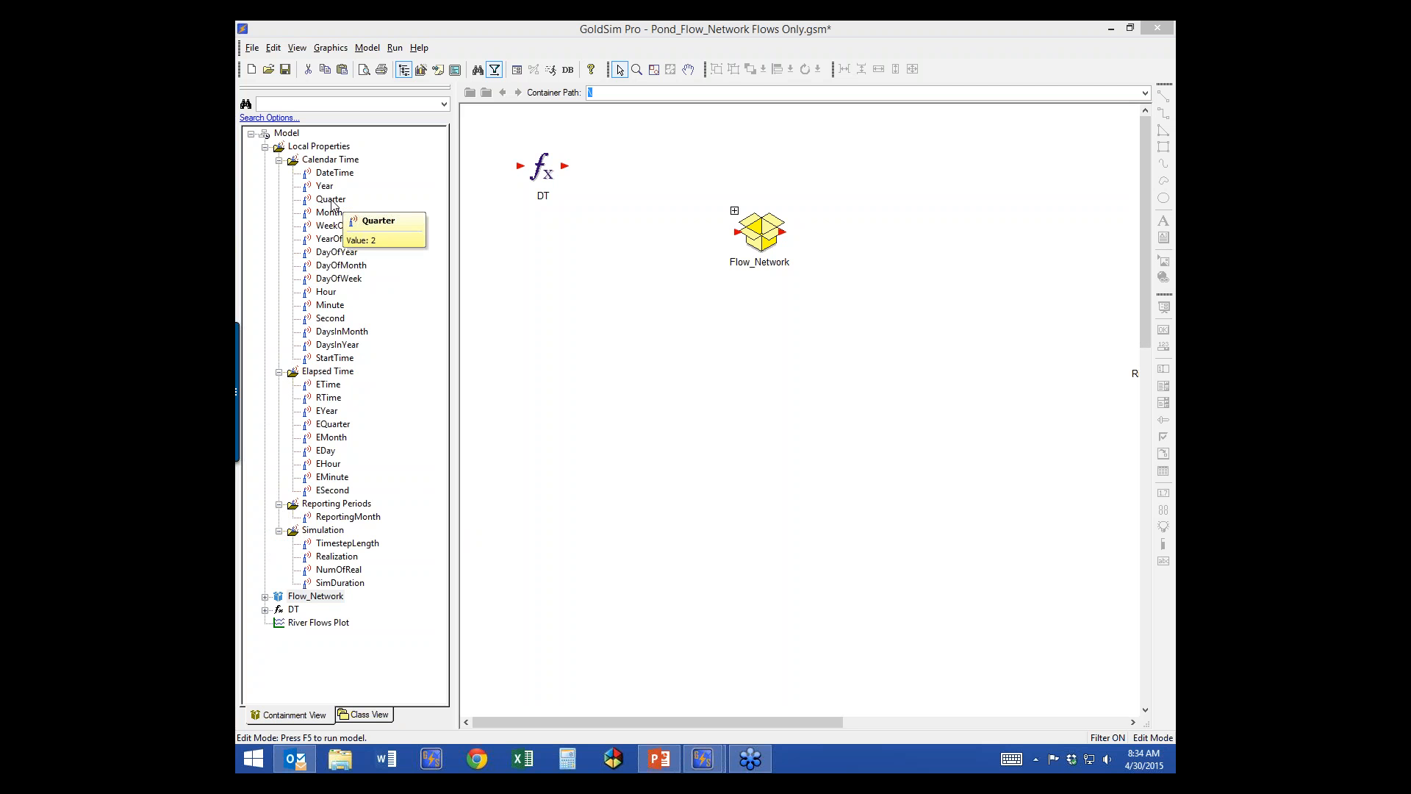
mouse_move(333, 175)
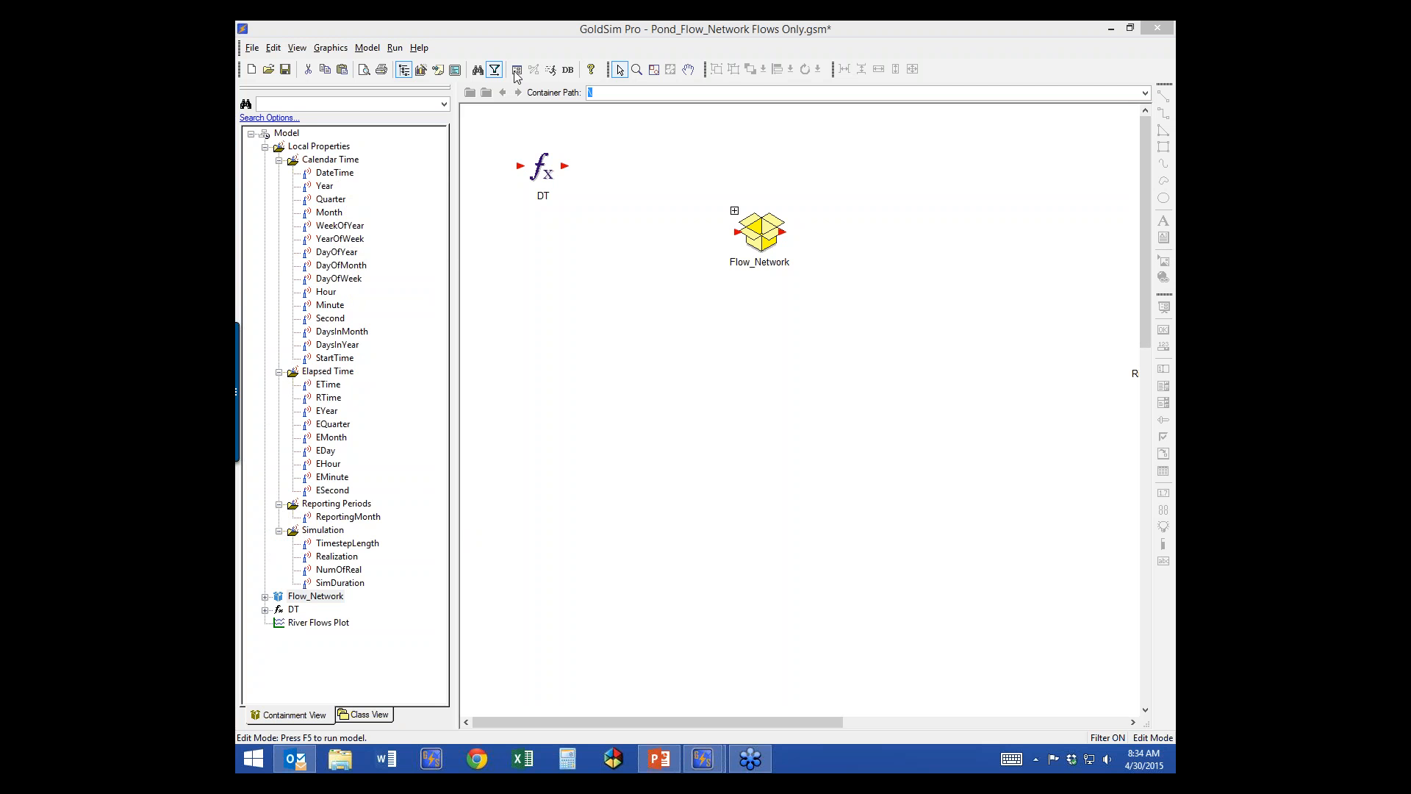
Set the simulation's start date to 1/28/2015 and its time basis to Calendar Time
left_click(518, 69)
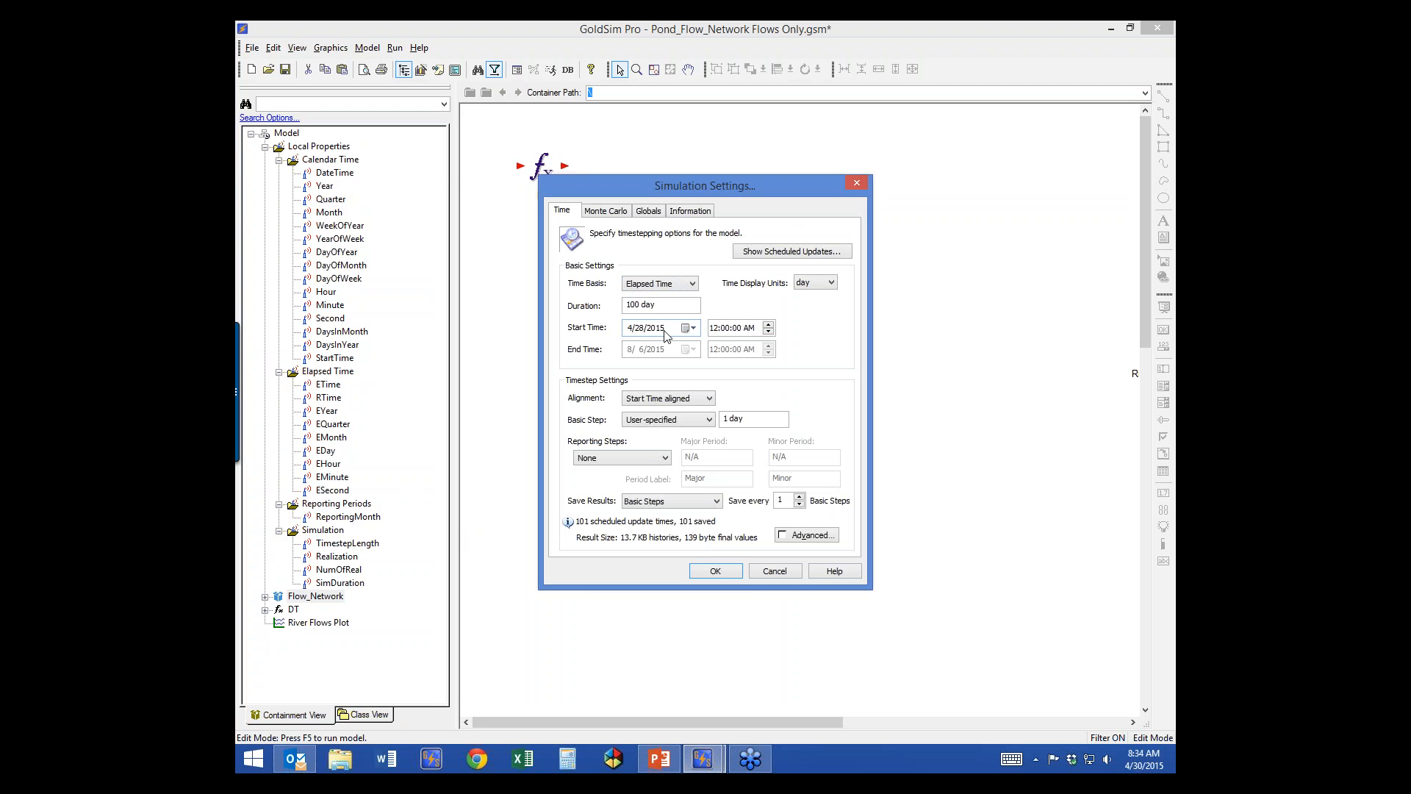
left_click(629, 328)
type("1")
key("Right")
left_click(673, 306)
left_click(668, 289)
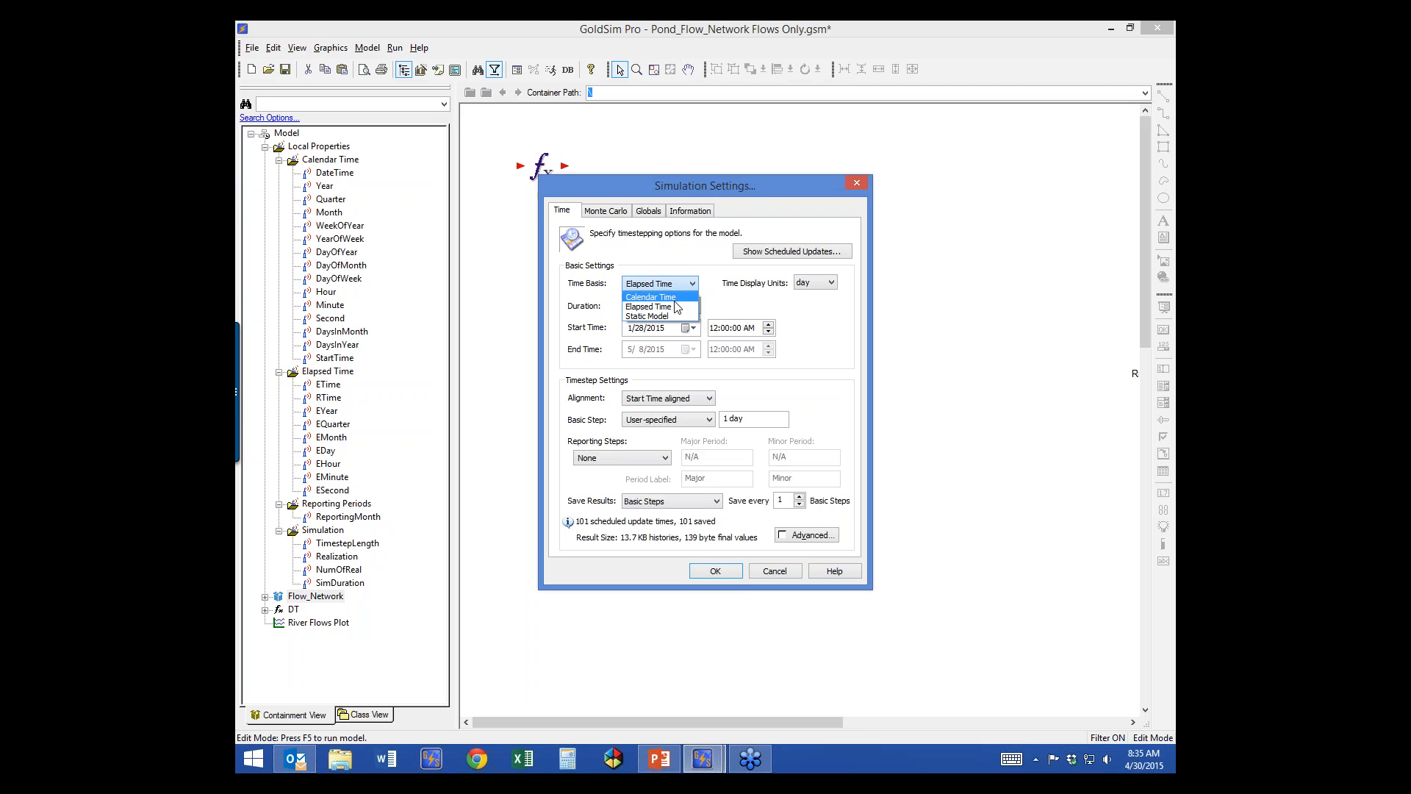
left_click(672, 298)
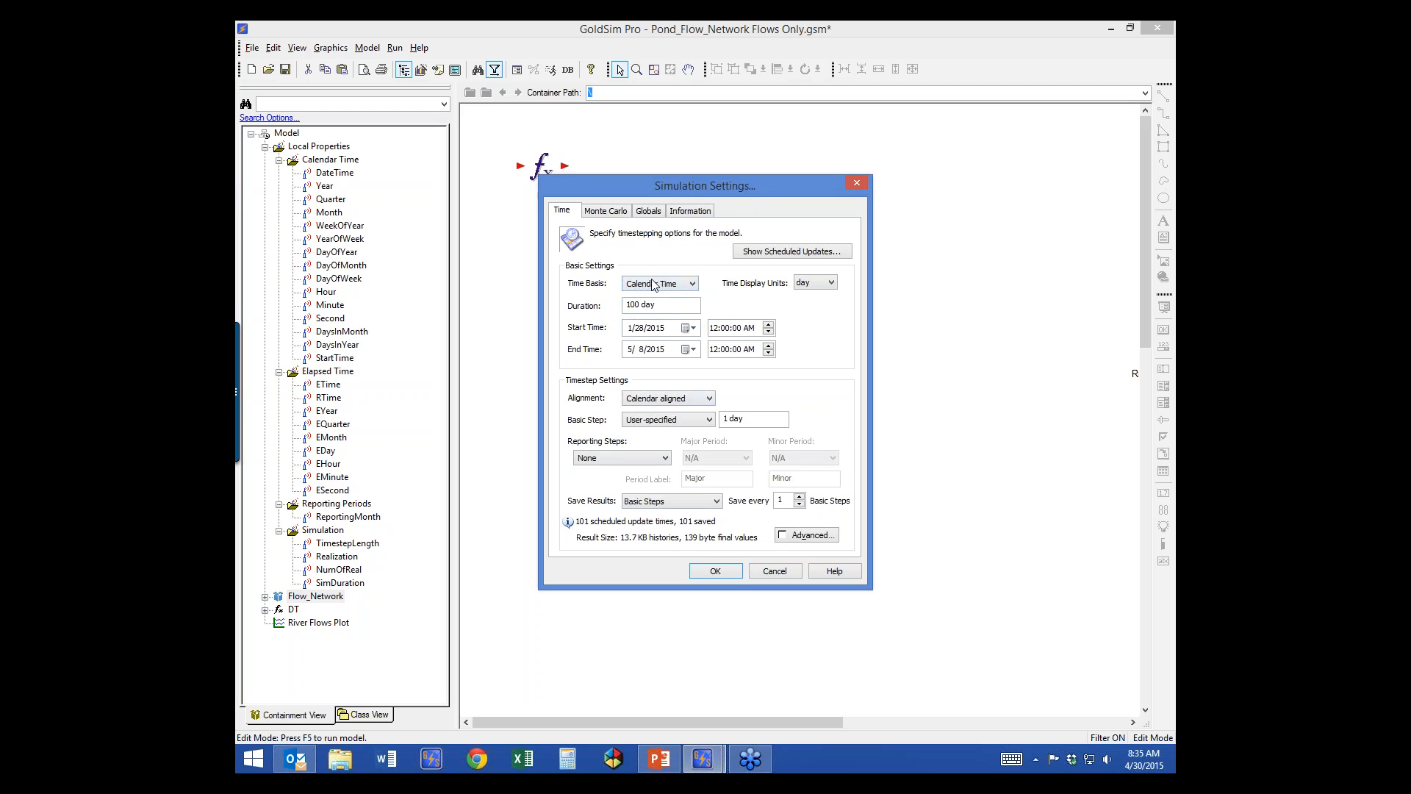
left_click(714, 572)
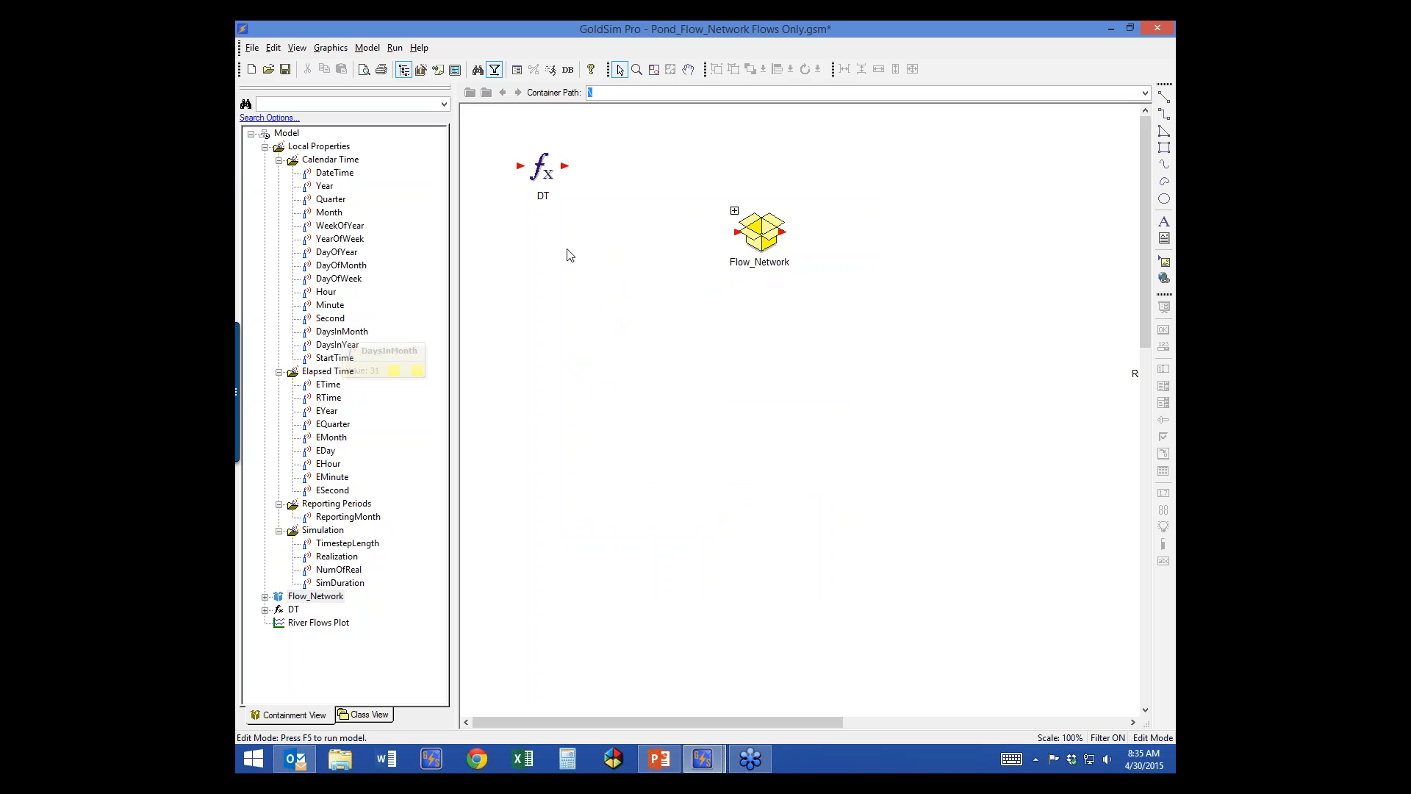
Set the DT expression's equation to daysinmonth * 1 d and nudge the element slightly on the canvas
left_click(542, 164)
left_click_drag(543, 161, 549, 167)
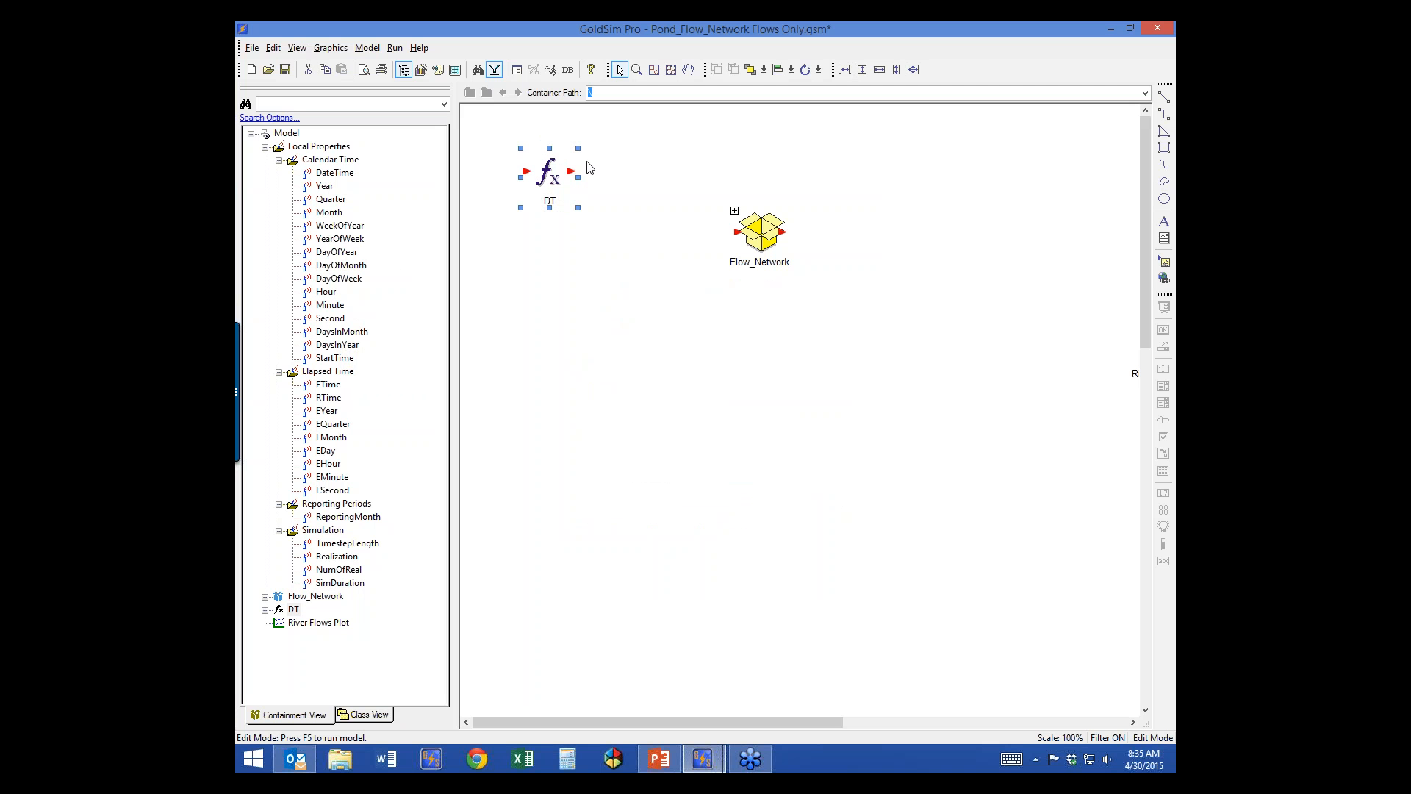
double_click(548, 173)
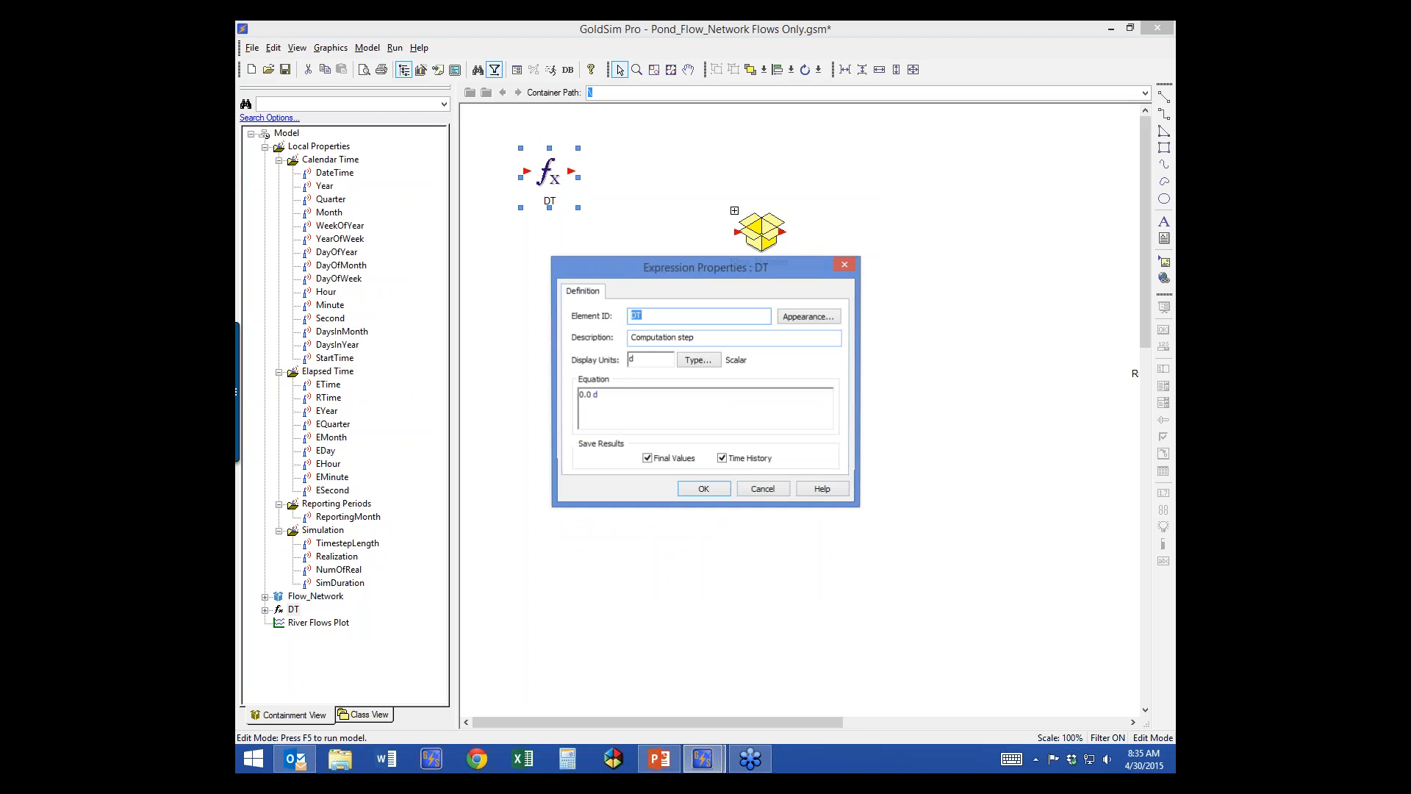
left_click_drag(613, 395, 519, 400)
type("daysinmon")
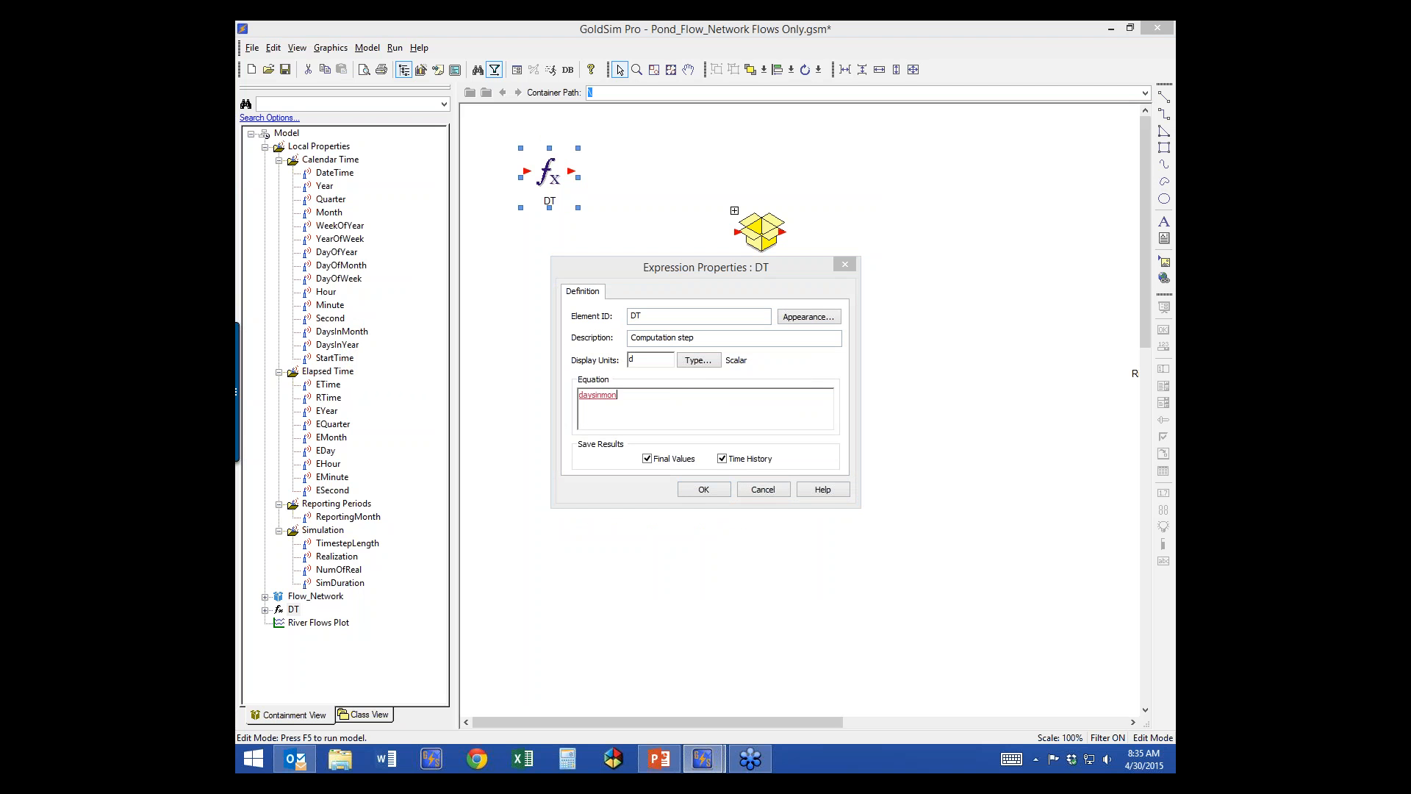
type("th * 1 d")
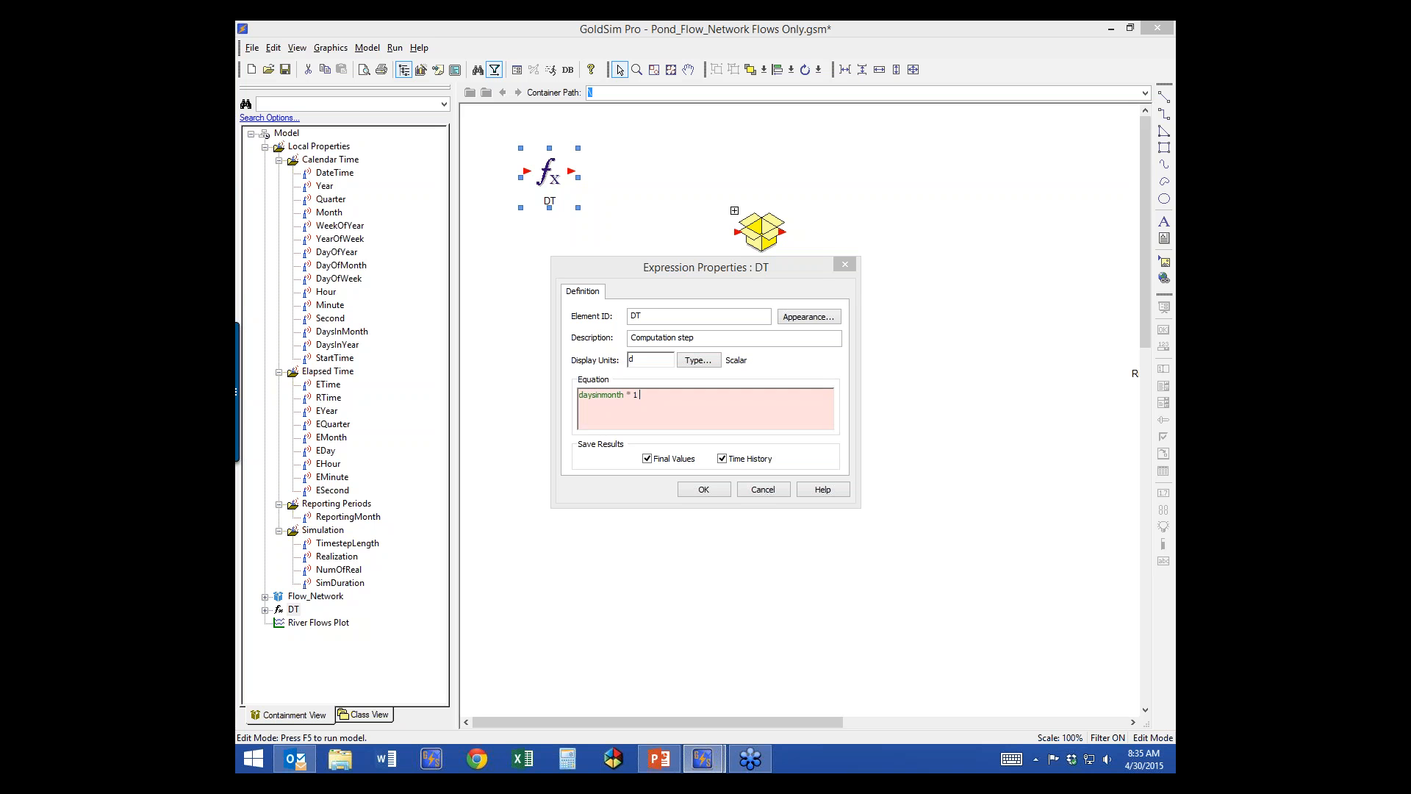
left_click(663, 268)
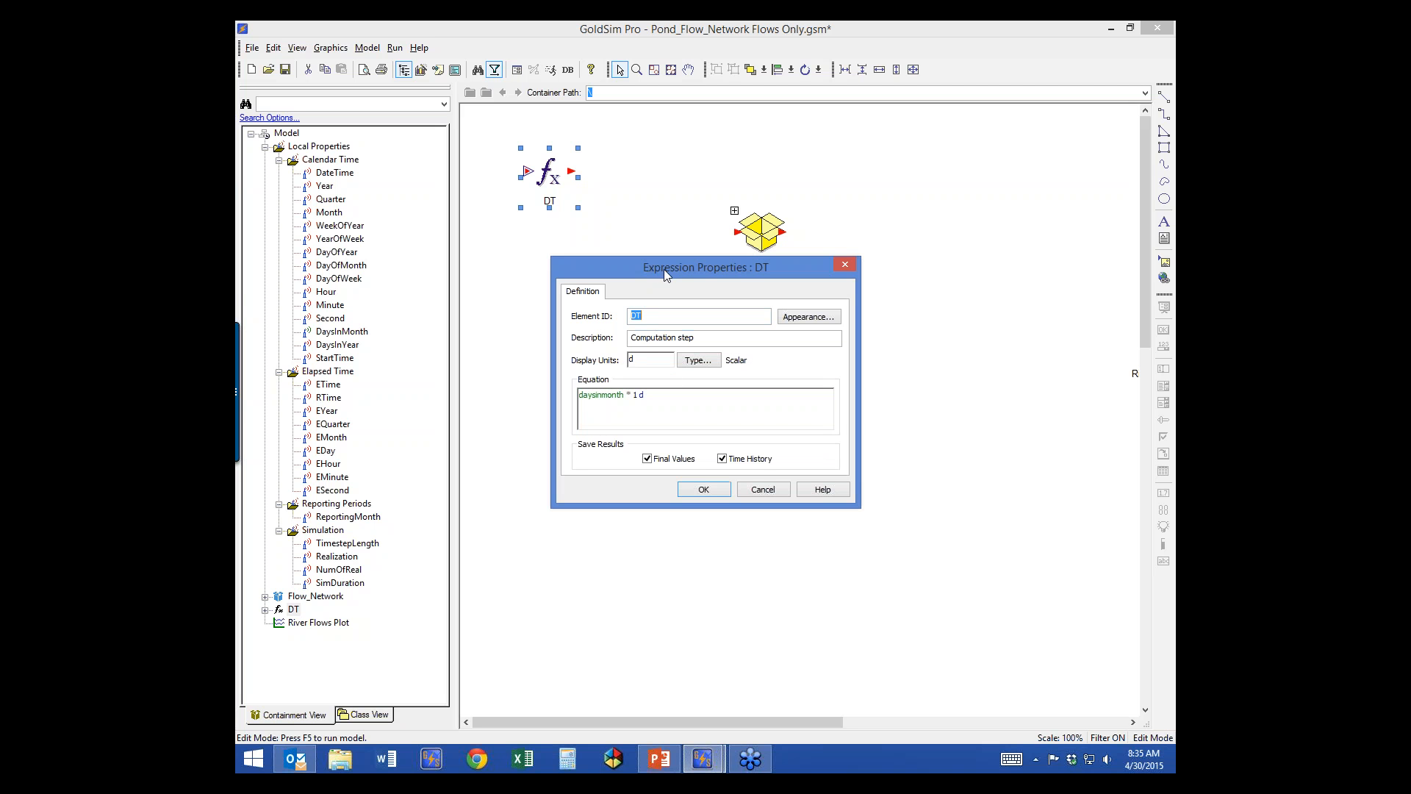
left_click_drag(664, 267, 584, 228)
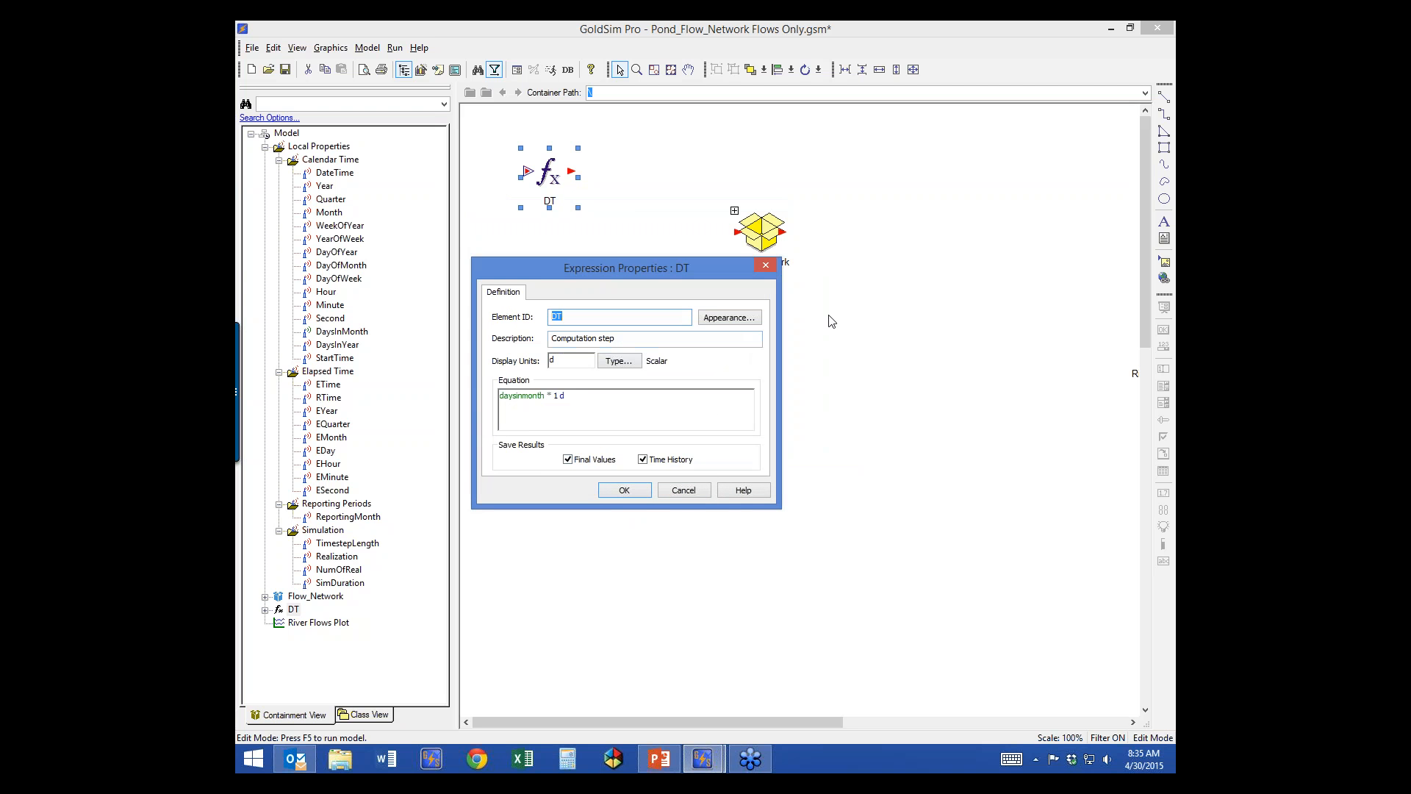
left_click(626, 489)
left_click(596, 236)
left_click_drag(555, 173, 561, 174)
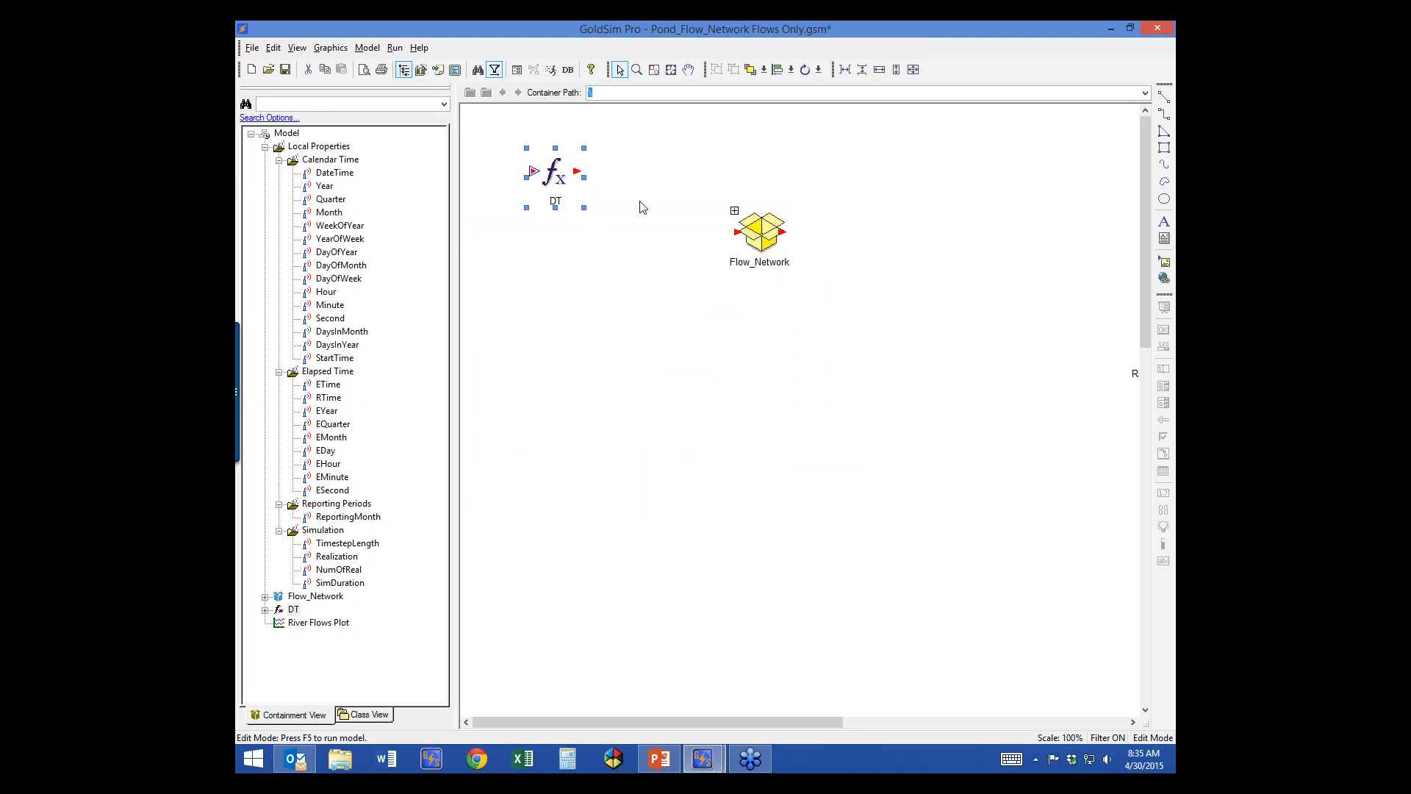
mouse_move(576, 177)
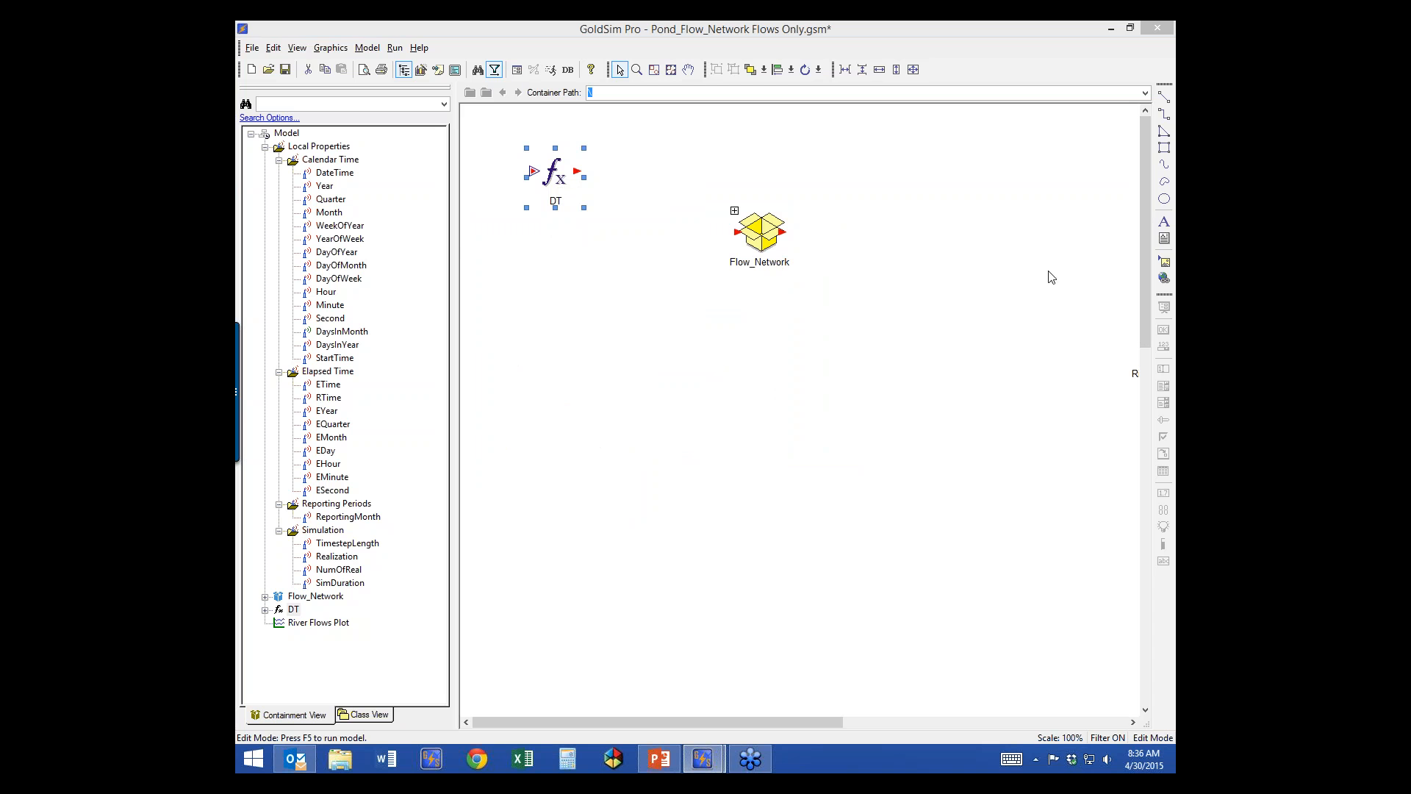
left_click(717, 324)
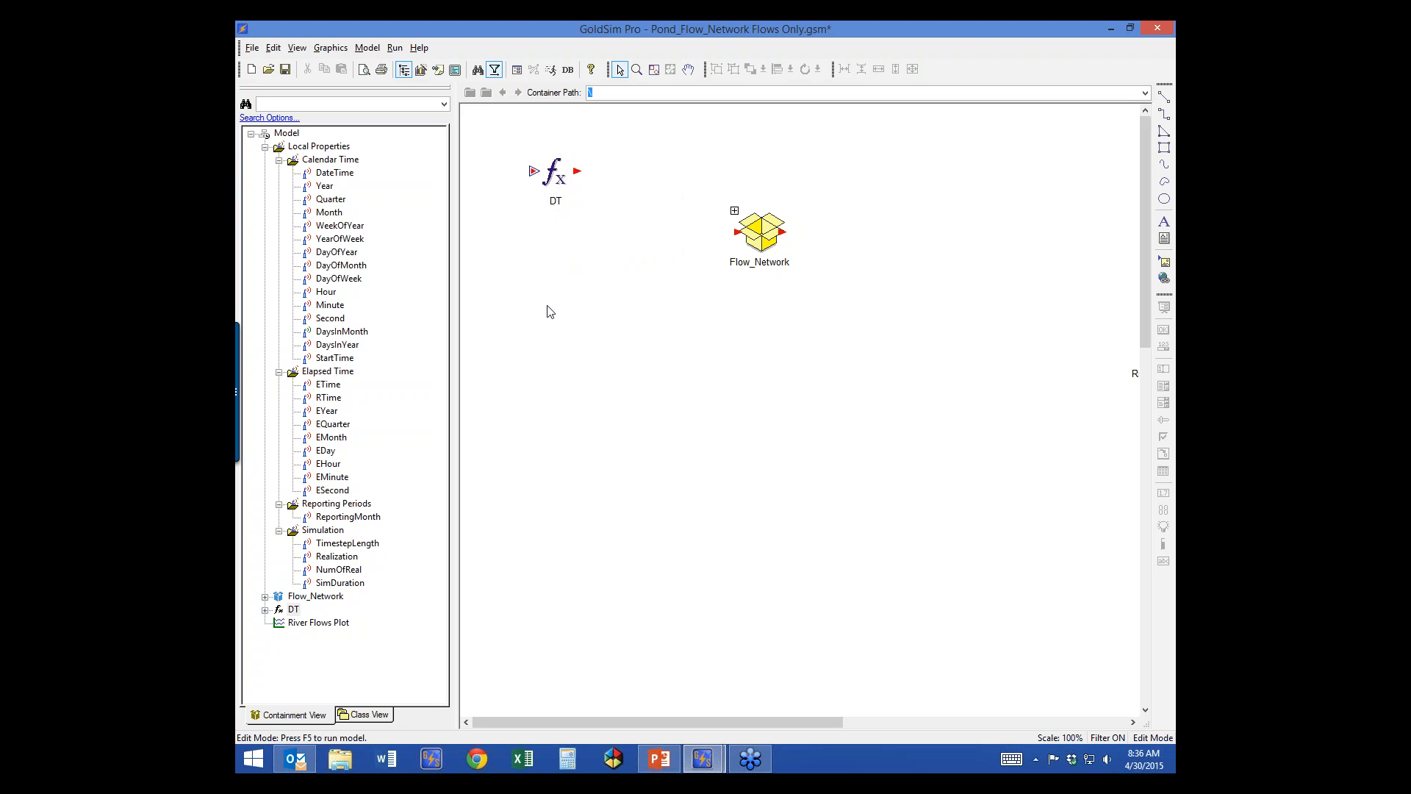
Review the simulation time settings and examine the built-in Calendar Time and Elapsed Time variables
mouse_move(313, 194)
left_click(517, 69)
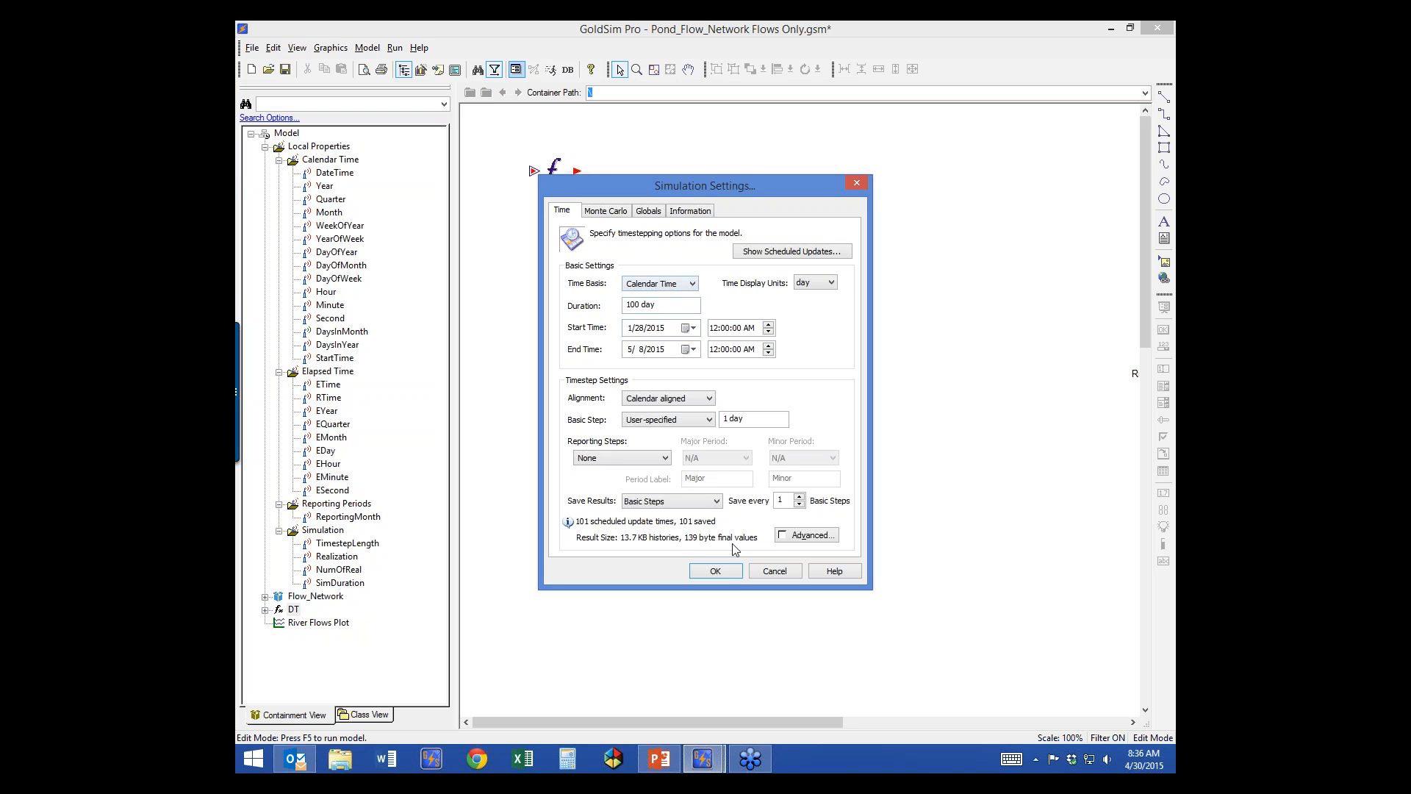
left_click(727, 577)
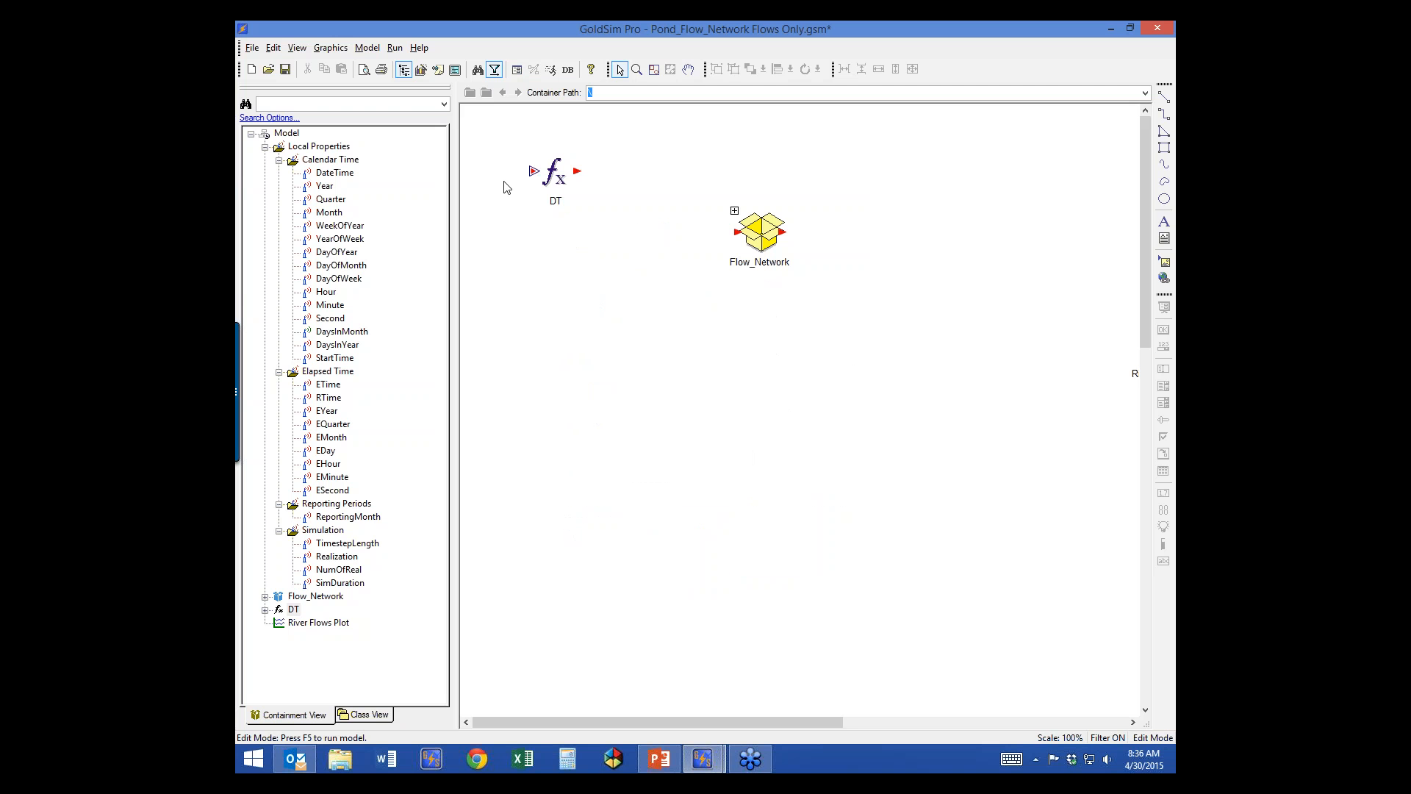
mouse_move(330, 172)
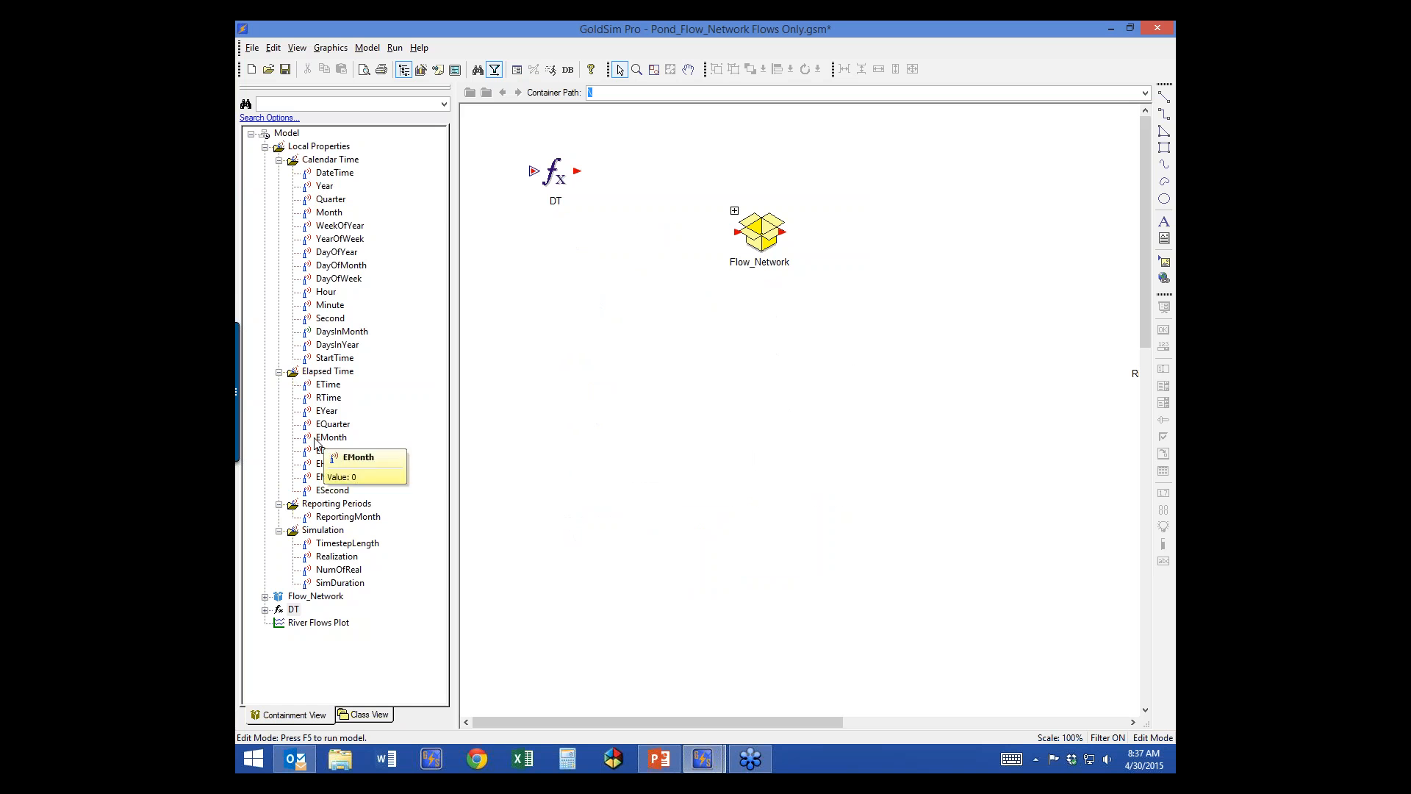
mouse_move(326, 455)
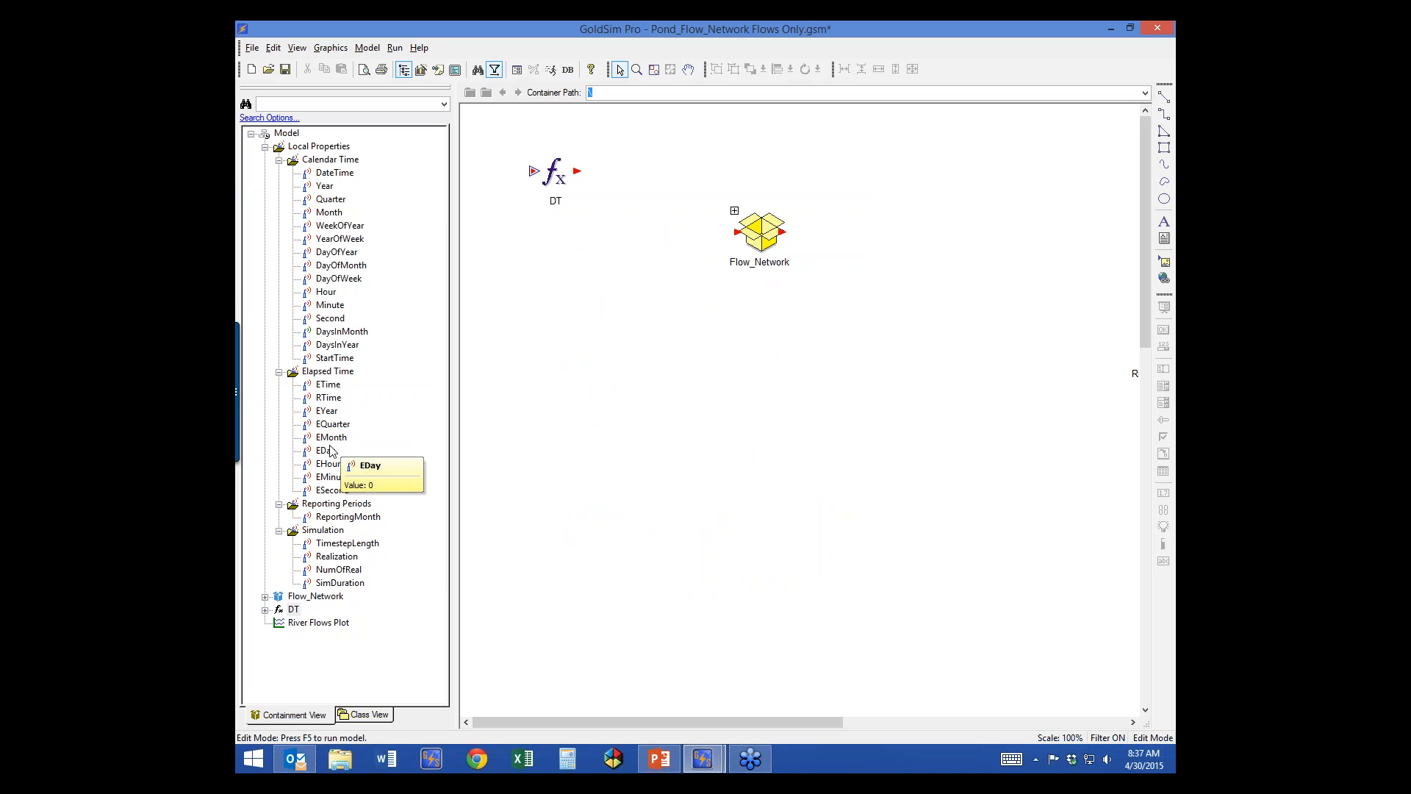
left_click(323, 384)
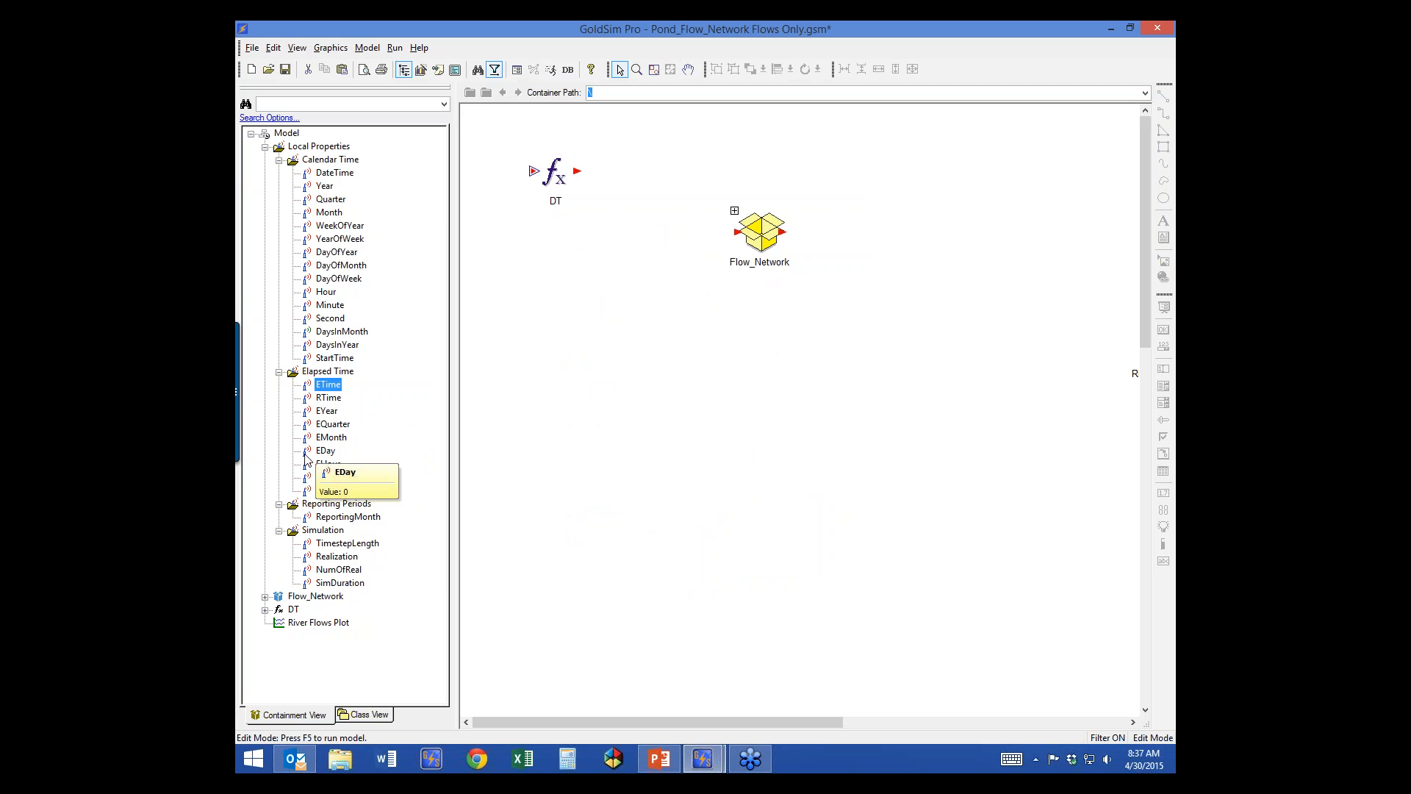
Collapse the Elapsed Time and Calendar Time groups, and check the values of DT and ReportingMonth
left_click(279, 373)
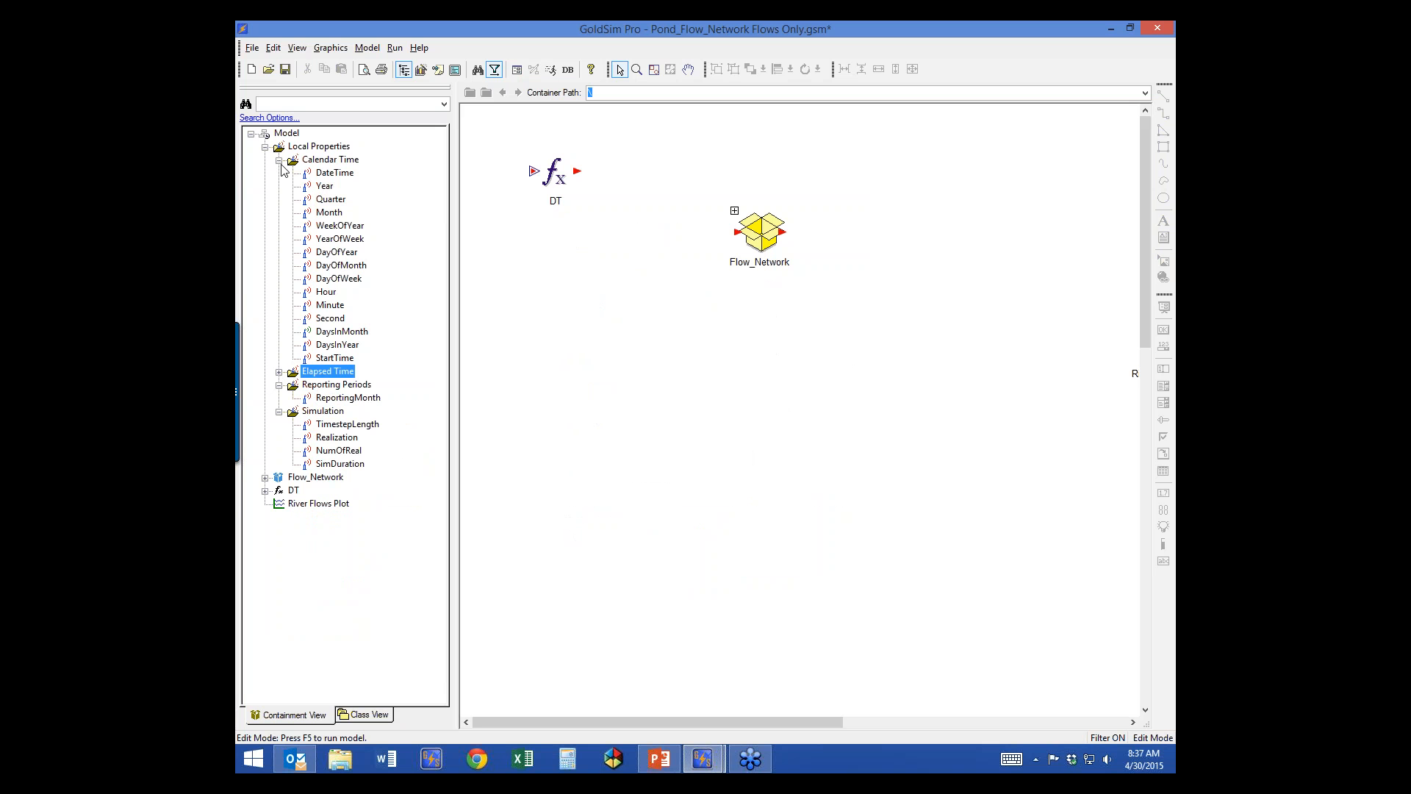
left_click(280, 161)
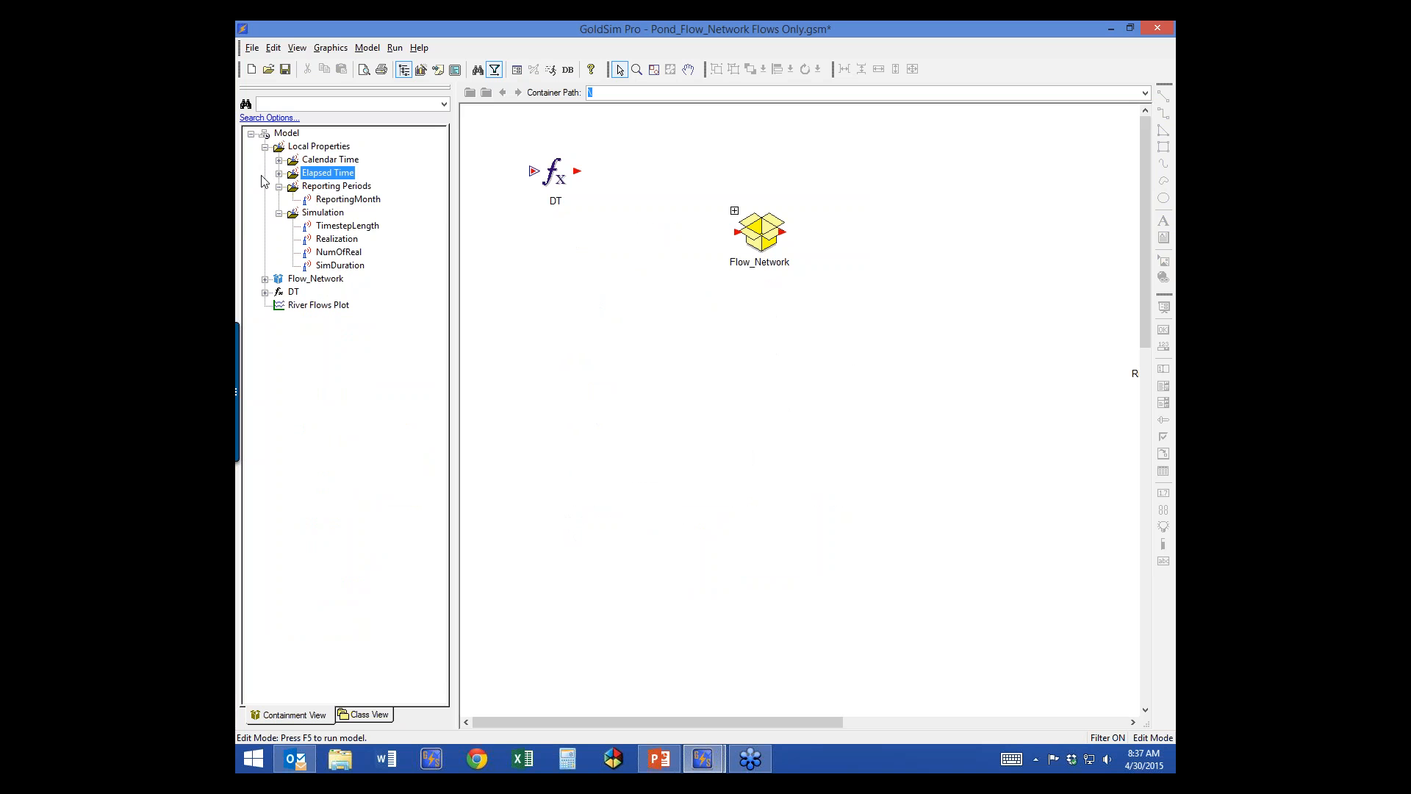
left_click(335, 188)
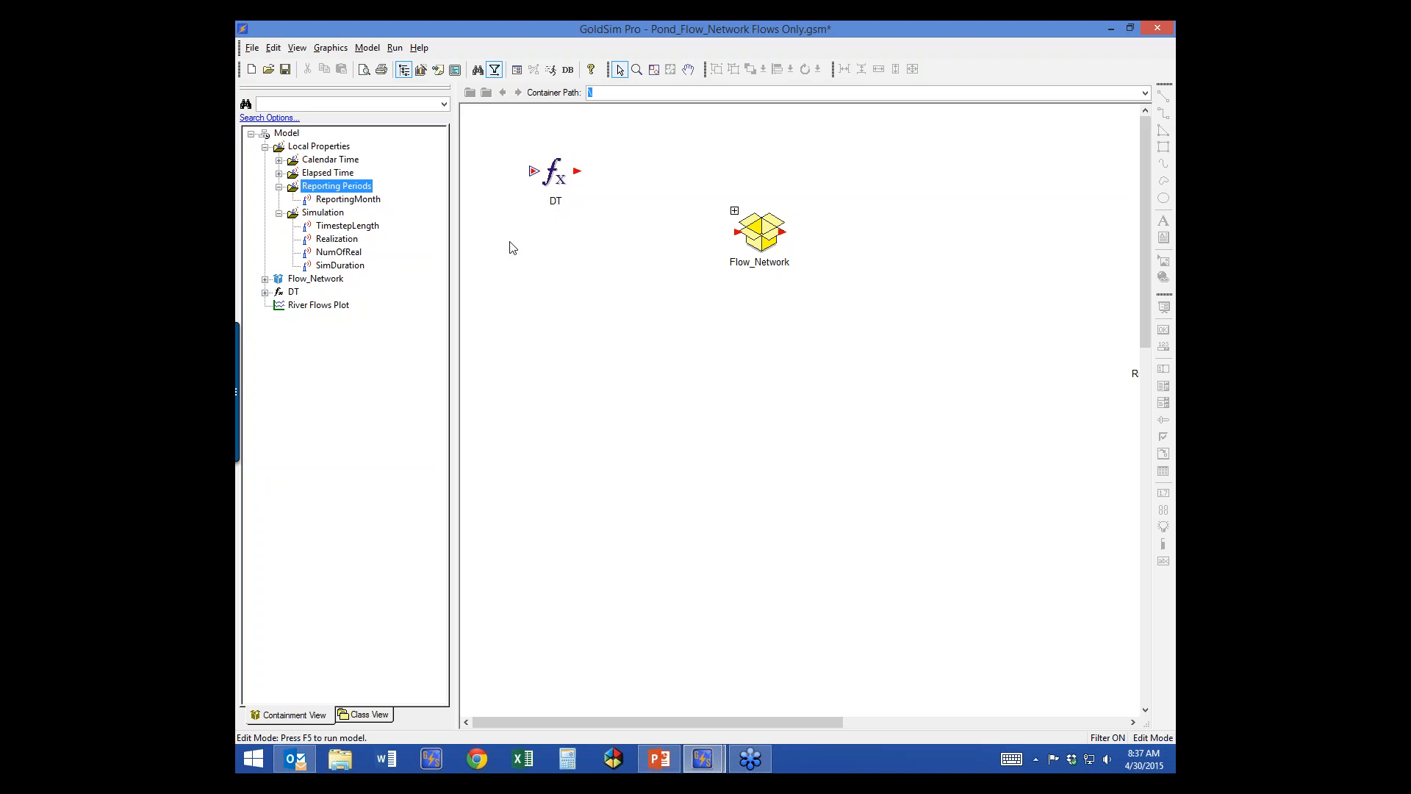
mouse_move(544, 176)
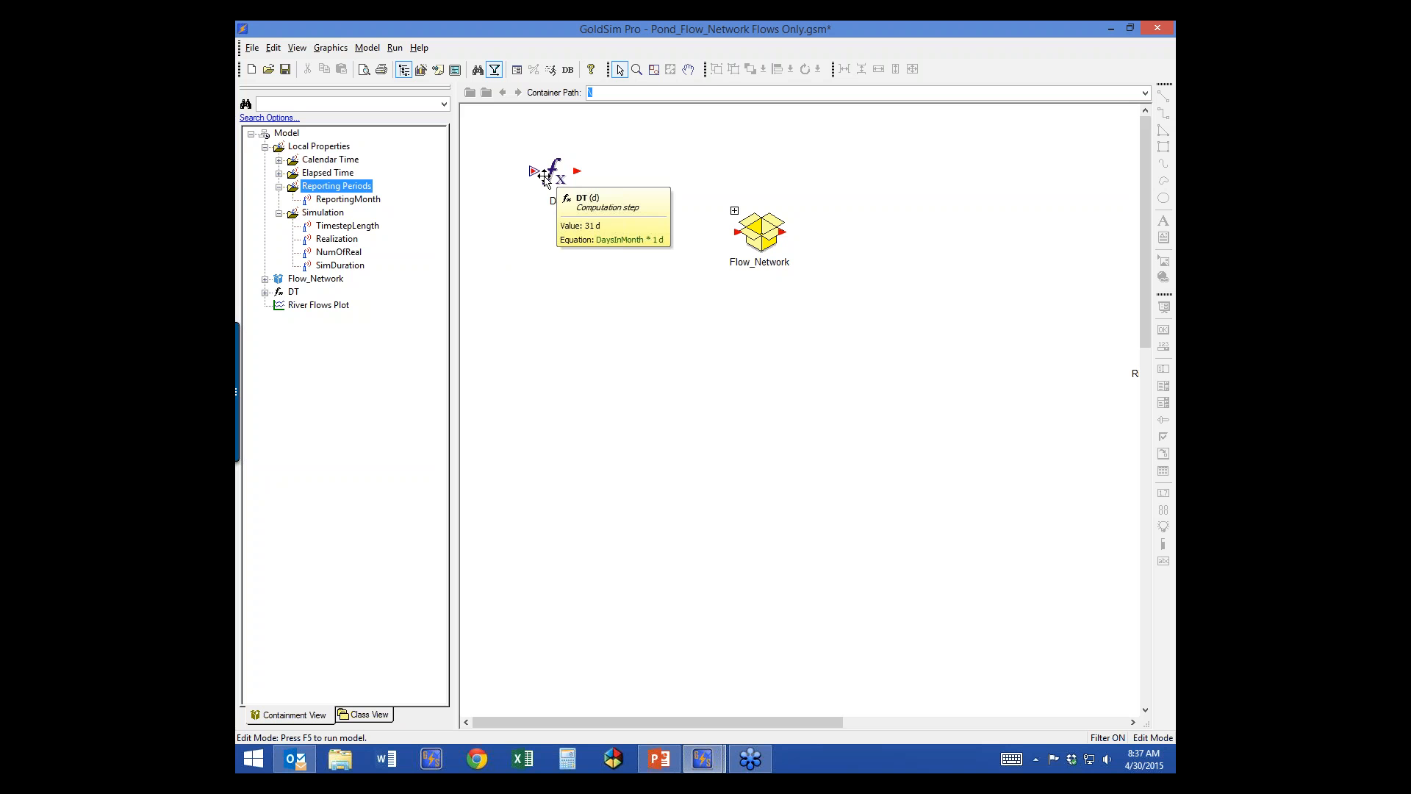
mouse_move(340, 208)
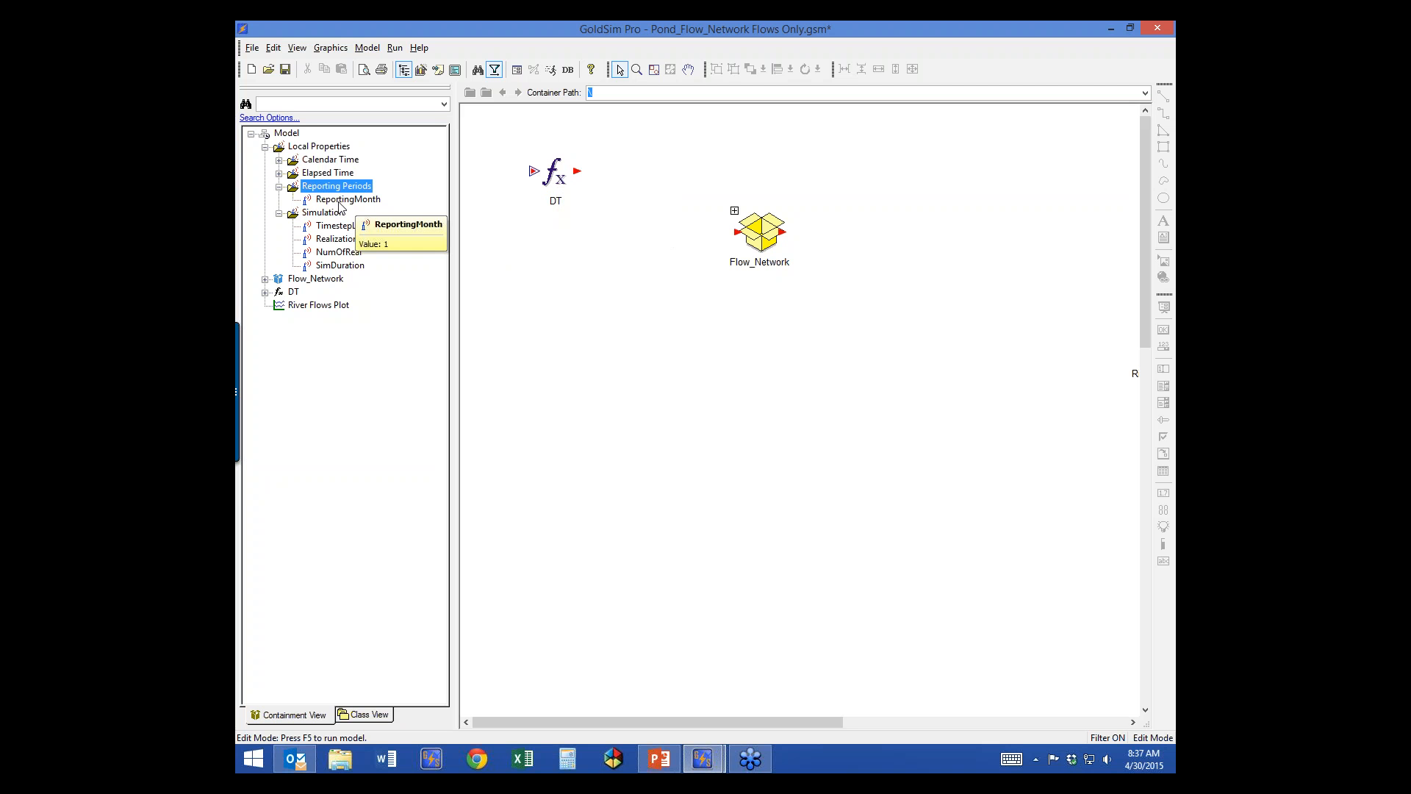
In the simulation time settings, set the reporting steps to Major & Minor Periods and the basic step to No basic step
left_click(516, 69)
left_click(684, 425)
left_click(662, 433)
left_click(615, 453)
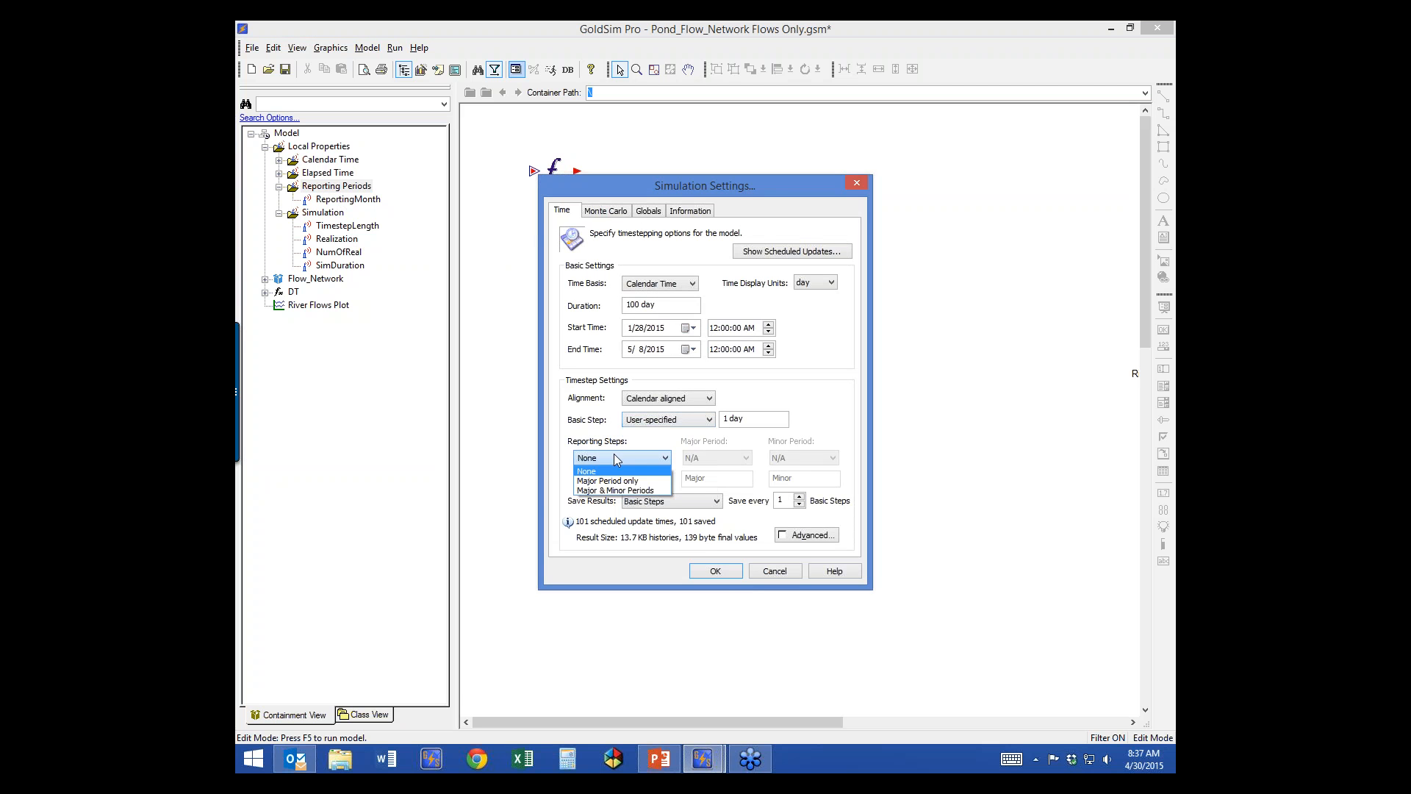
left_click(608, 492)
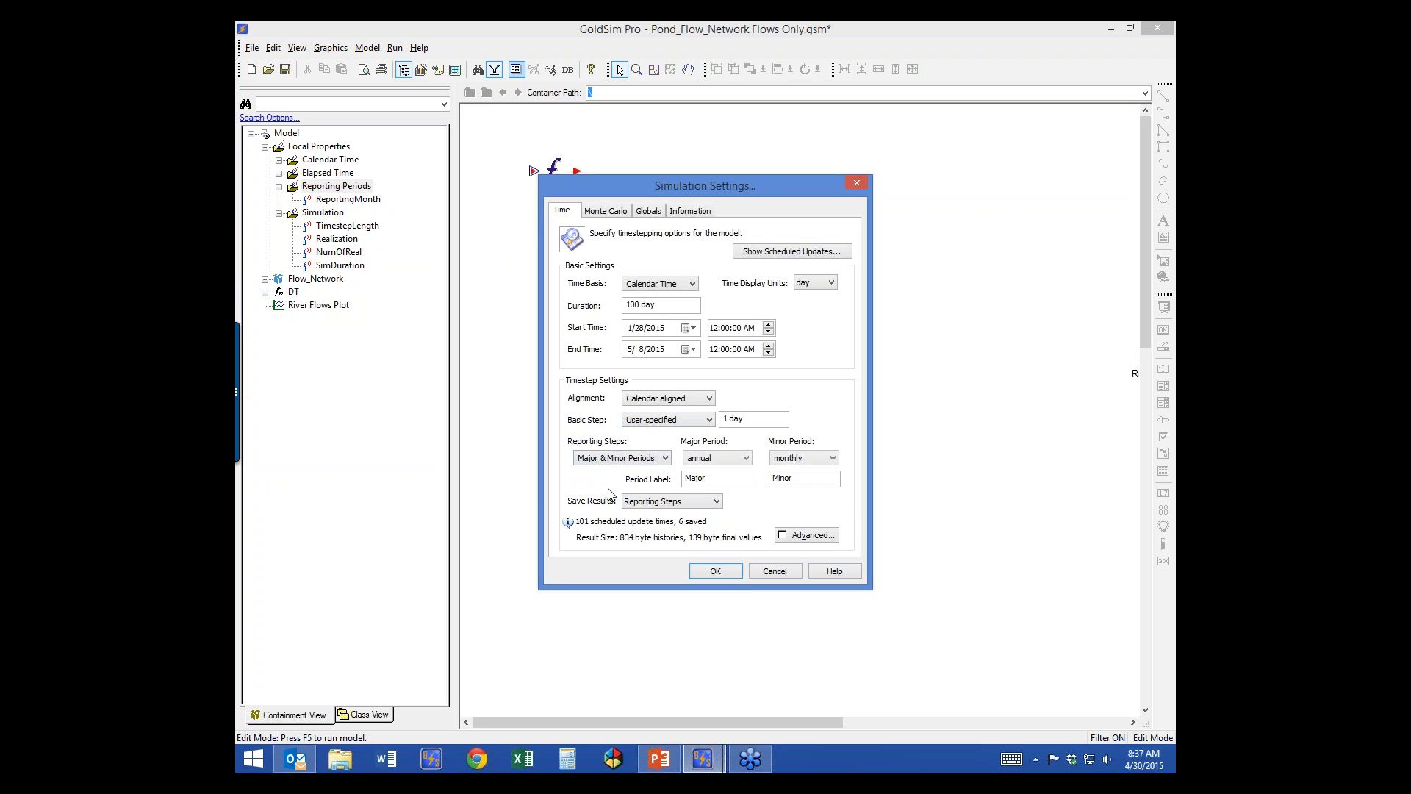
left_click(658, 420)
left_click(644, 521)
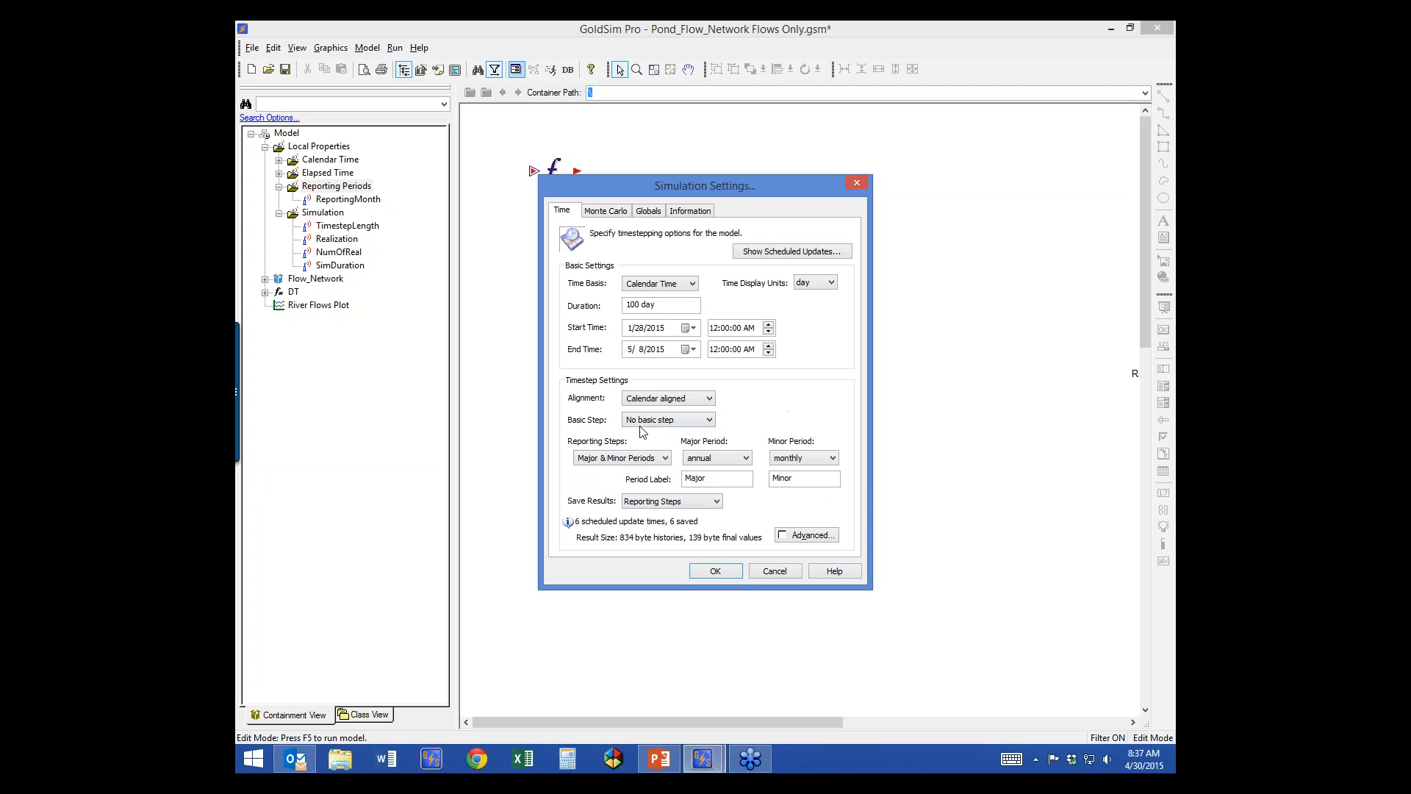
Set the major reporting period to monthly and the minor reporting period to daily
left_click(741, 459)
left_click(719, 490)
left_click(798, 462)
left_click(792, 490)
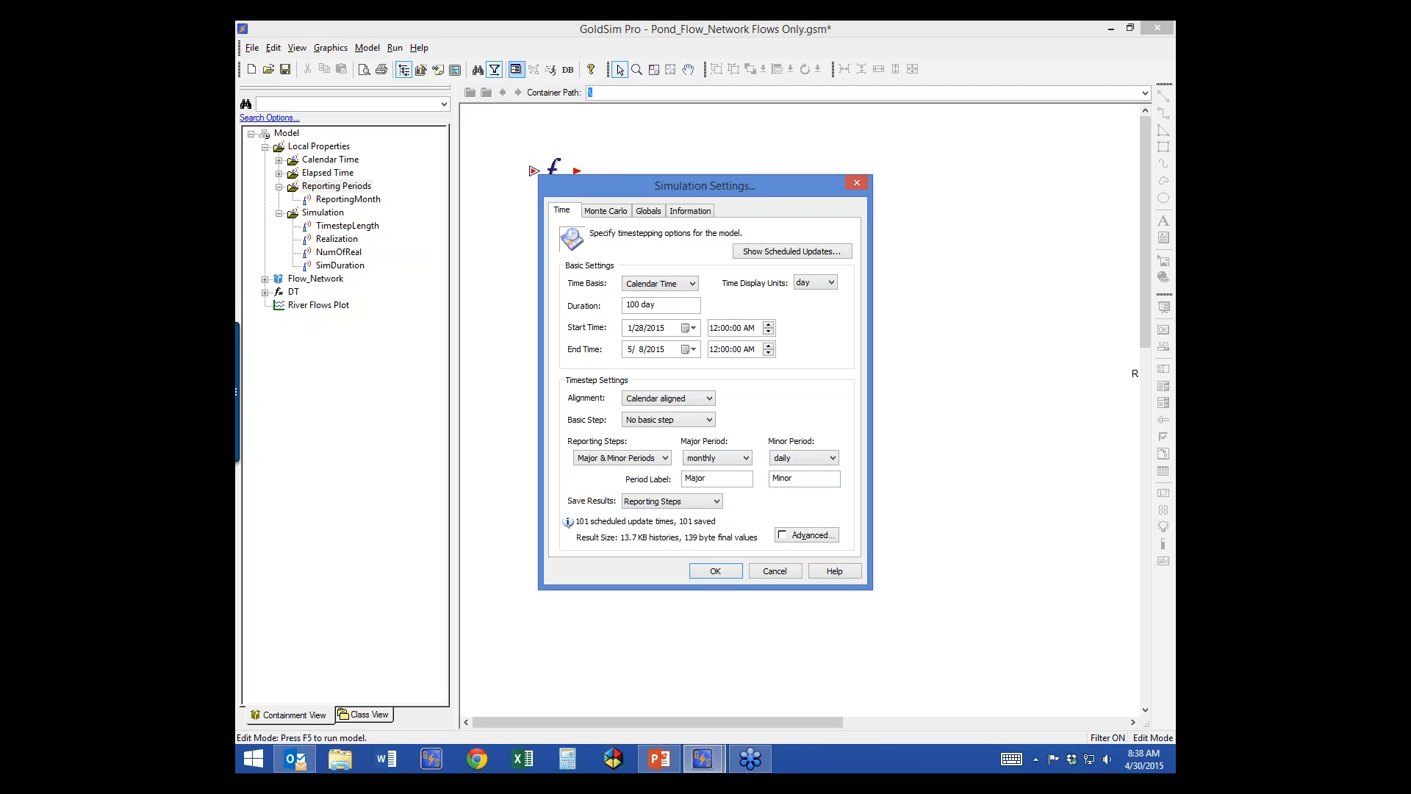
Review the scheduled updates list from late January into March 2015 and accept the simulation settings
left_click(776, 252)
left_click_drag(778, 197, 989, 171)
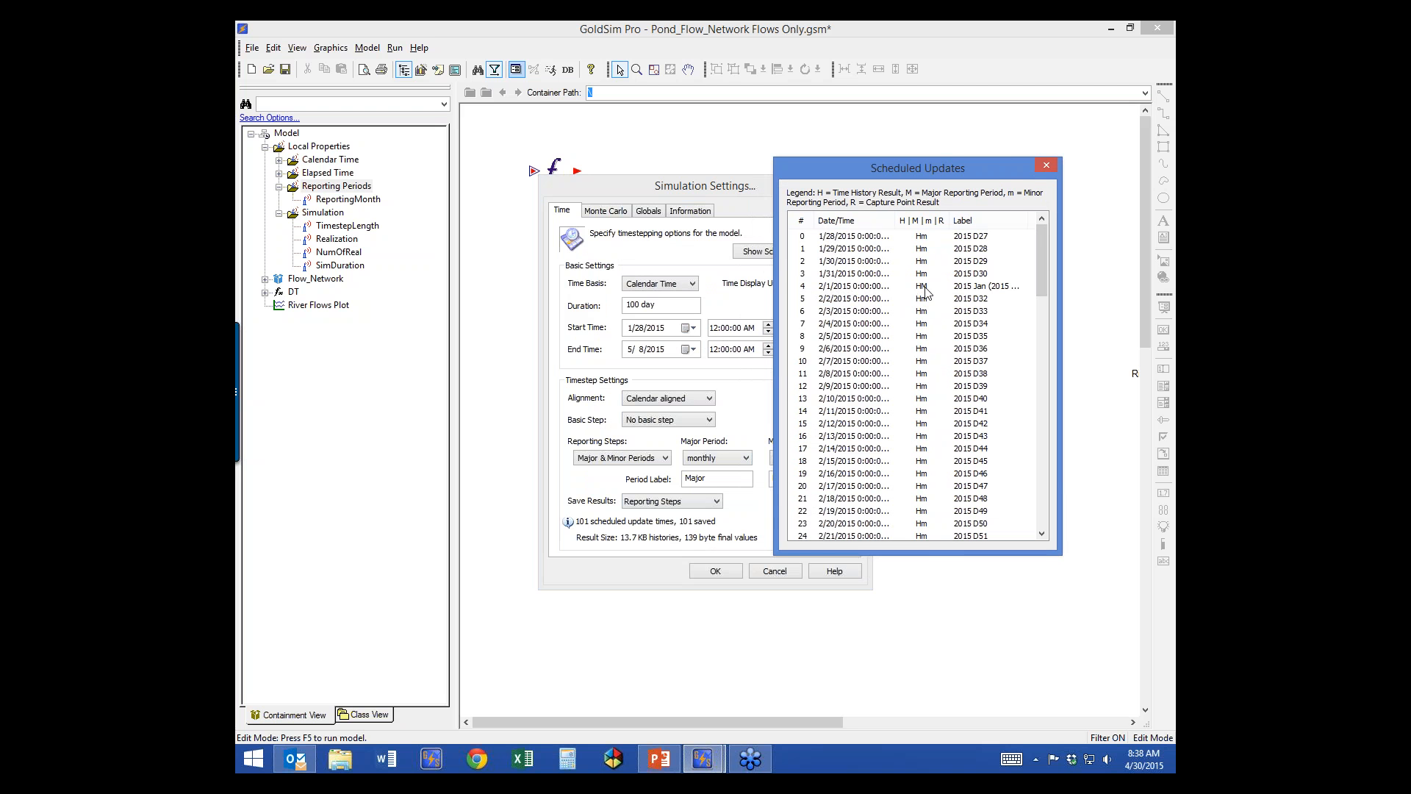
left_click_drag(1044, 260, 1045, 323)
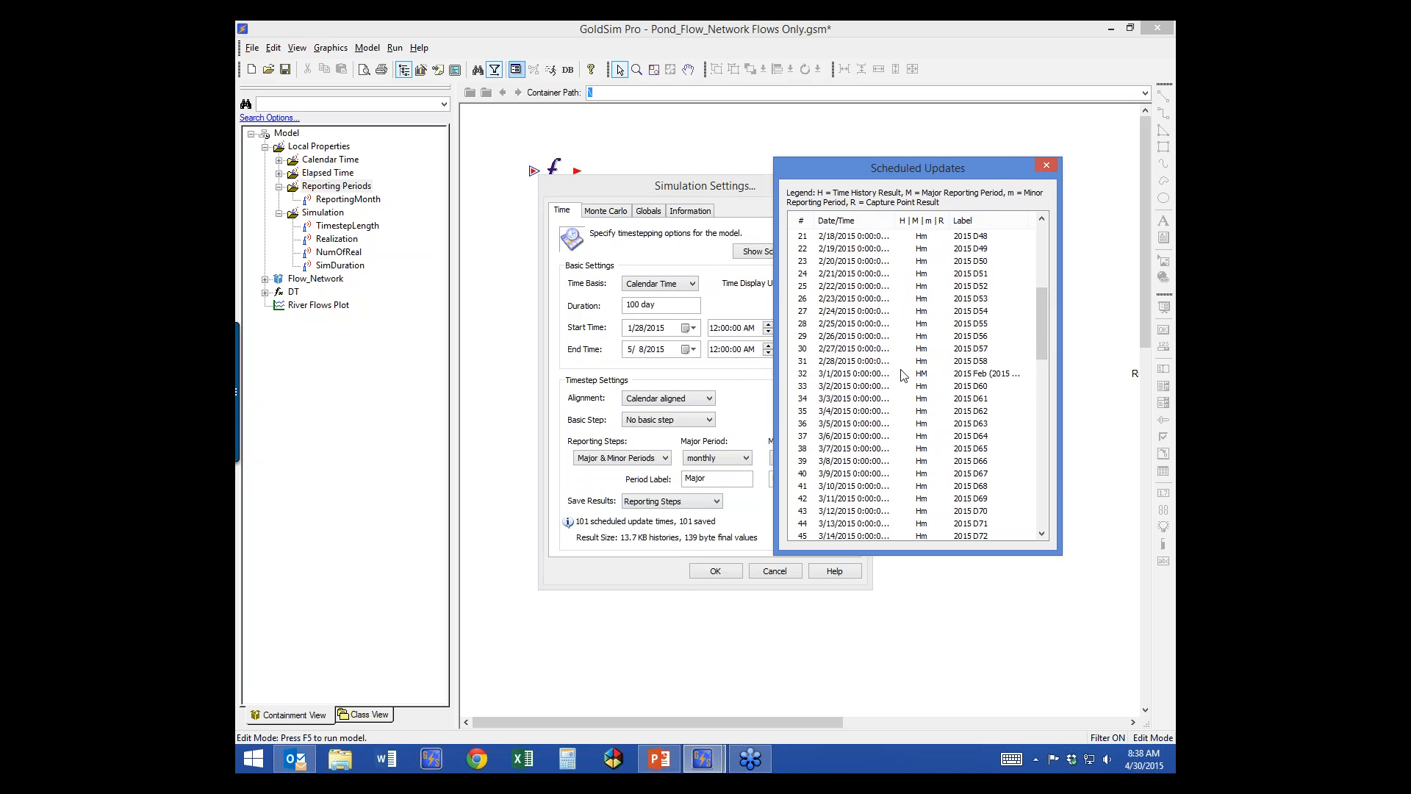
left_click_drag(1039, 329, 1044, 356)
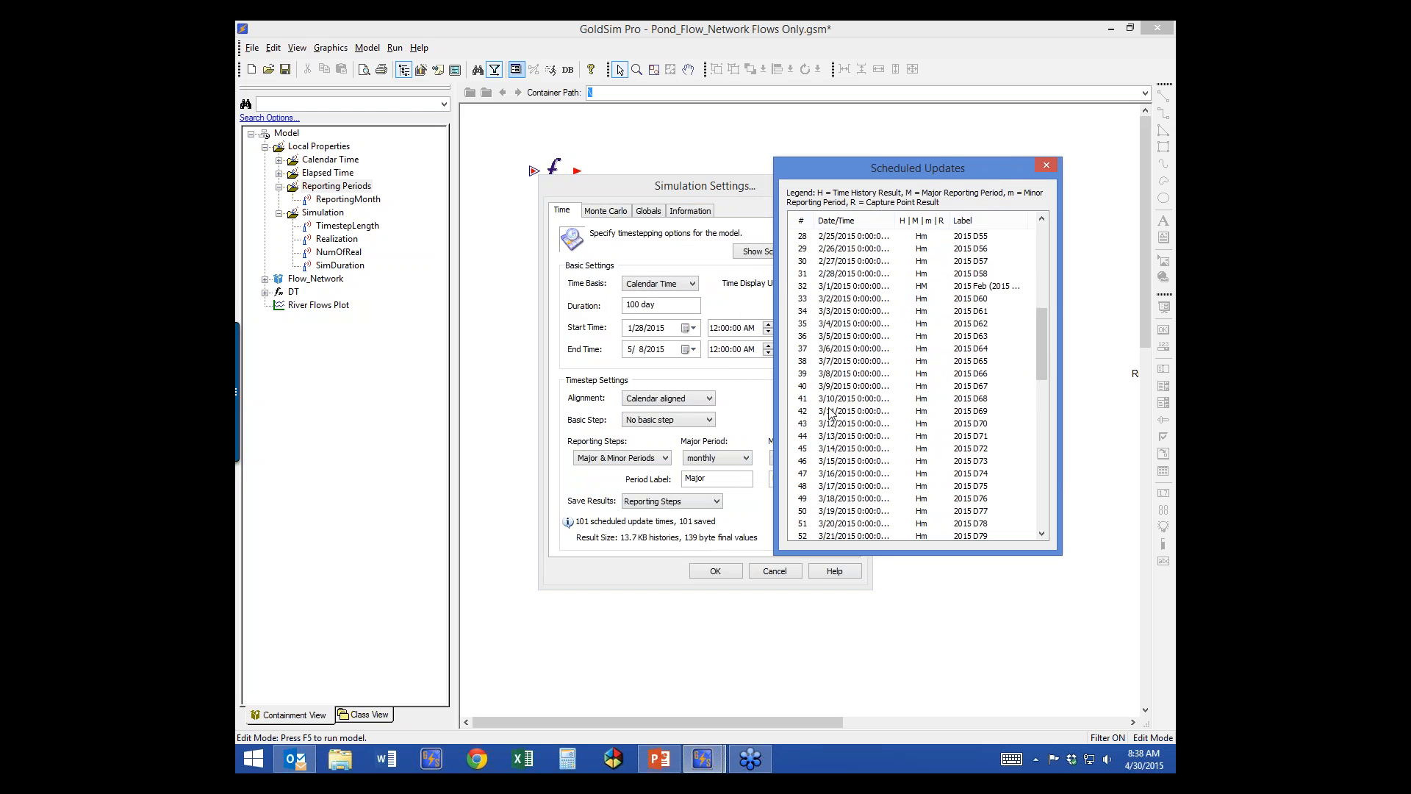
left_click(1046, 165)
left_click(714, 570)
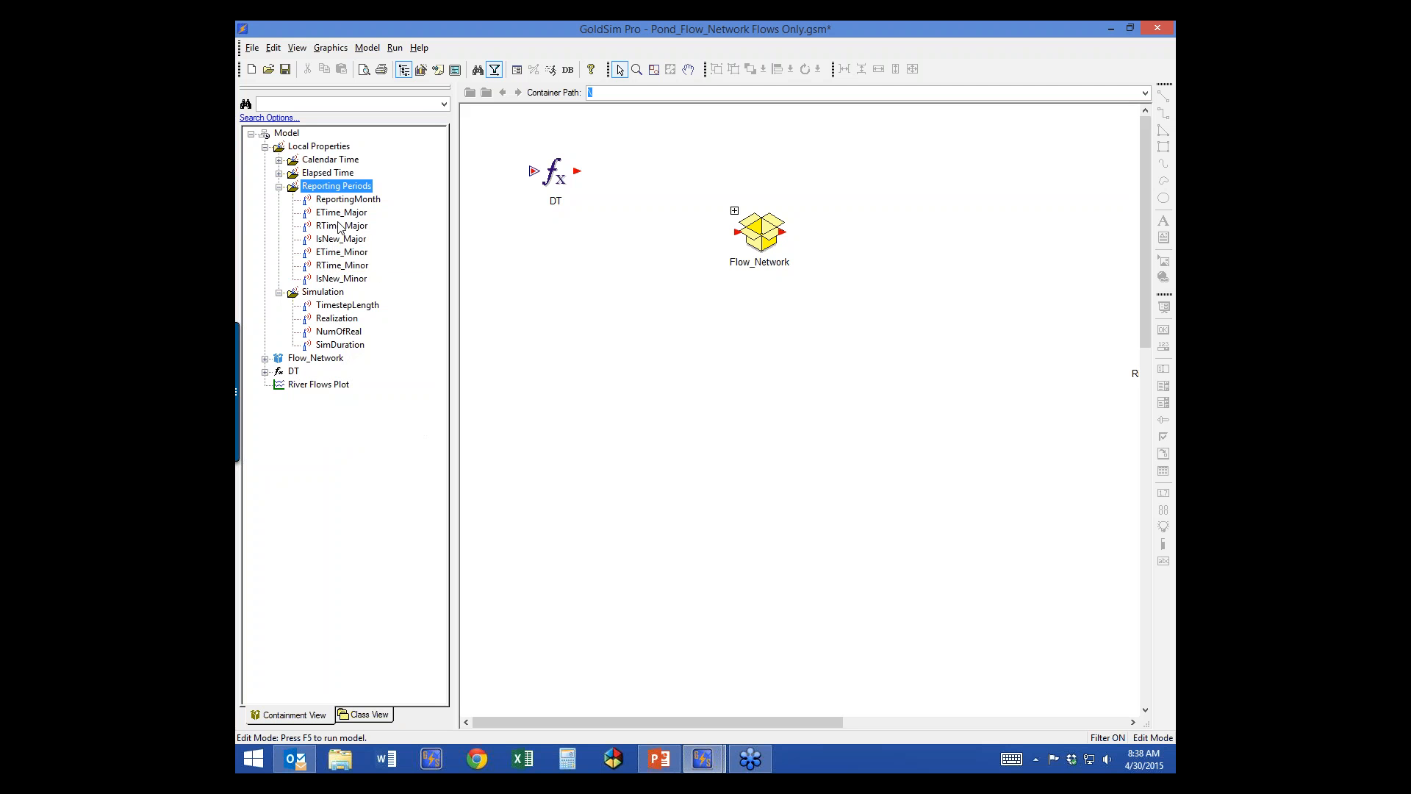
mouse_move(340, 277)
Insert a second Expression element on the canvas below DT
right_click(559, 277)
mouse_move(606, 292)
mouse_move(698, 329)
left_click(779, 329)
left_click_drag(665, 271, 729, 166)
Define the new expression as TimestepLength with display units d and place it beside DT
left_click(704, 301)
left_click_drag(704, 302, 544, 314)
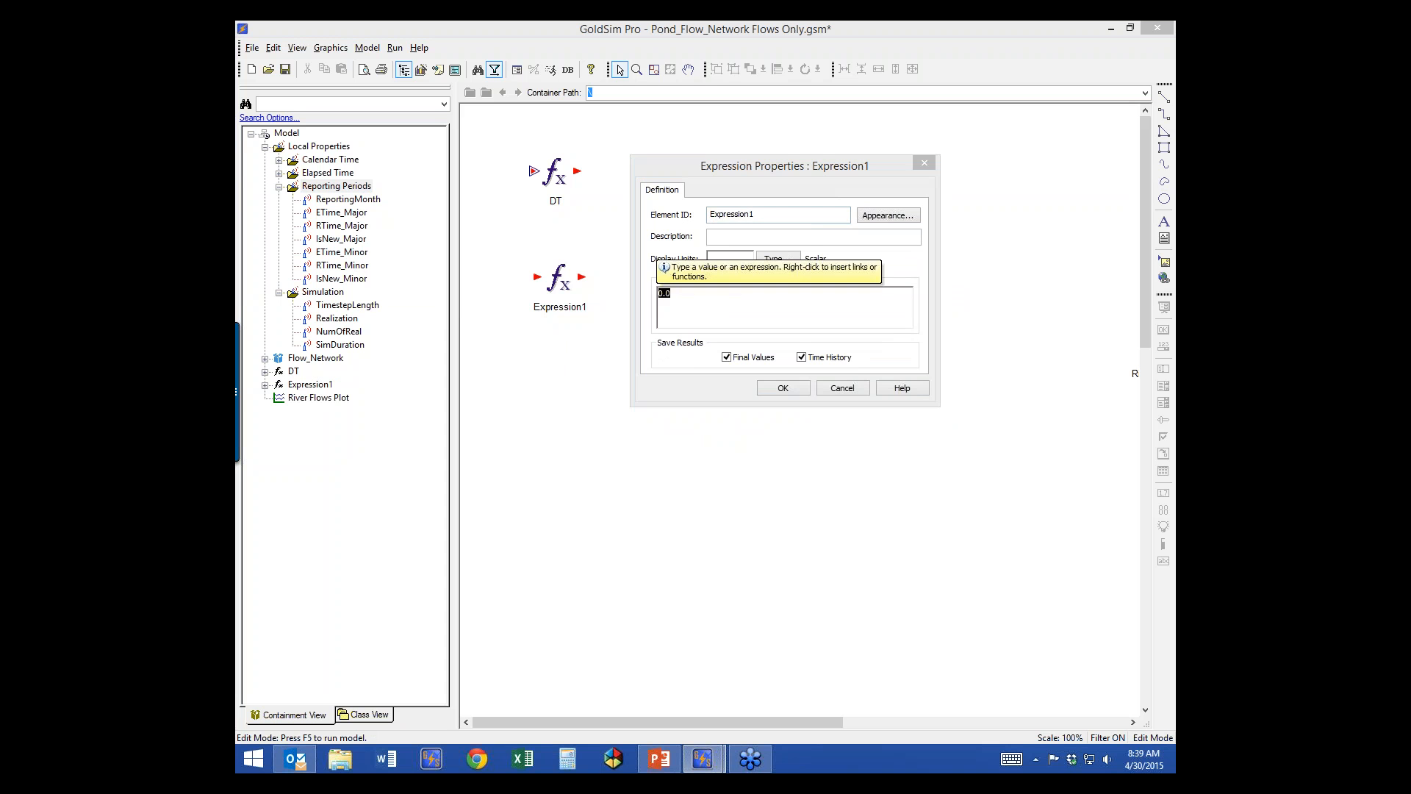
type("~t")
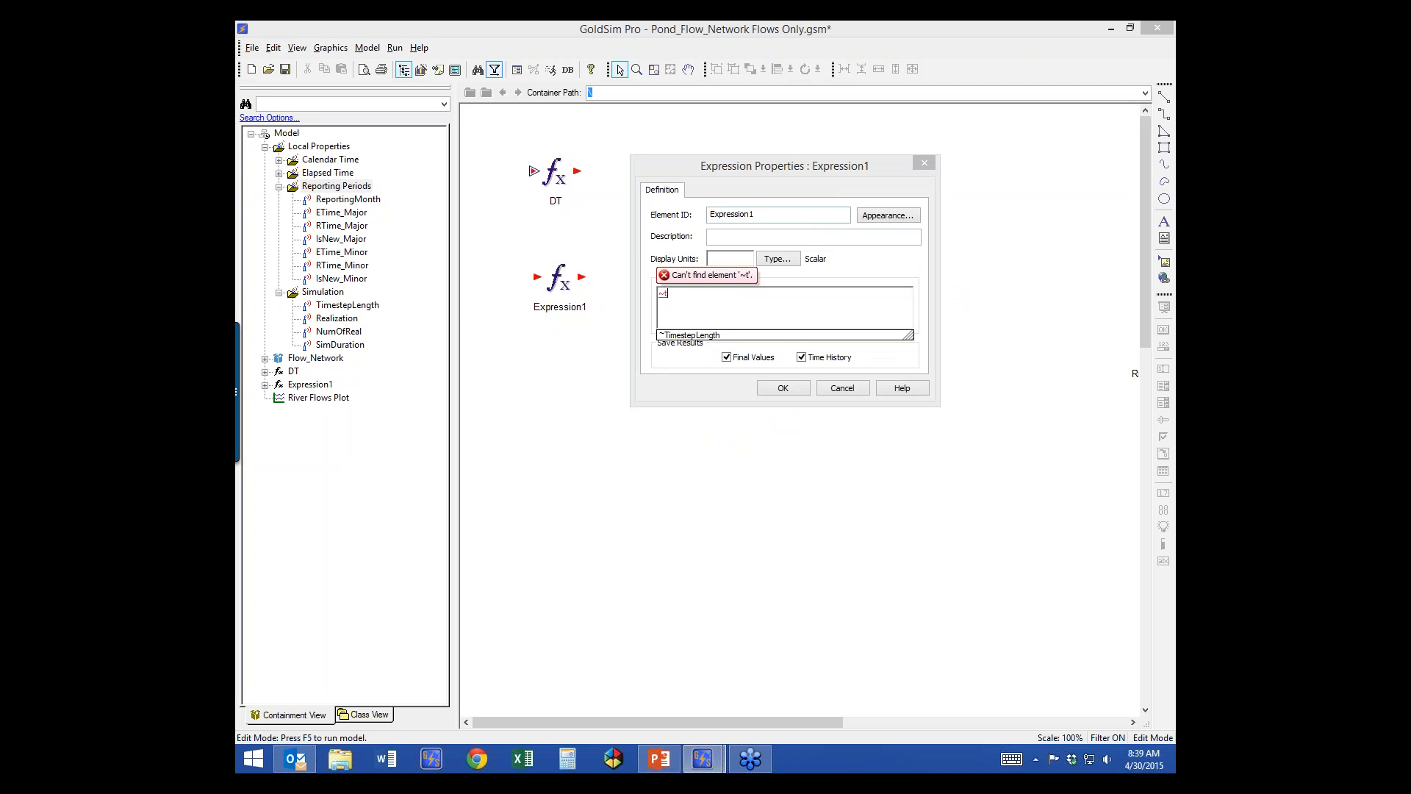
key("Return")
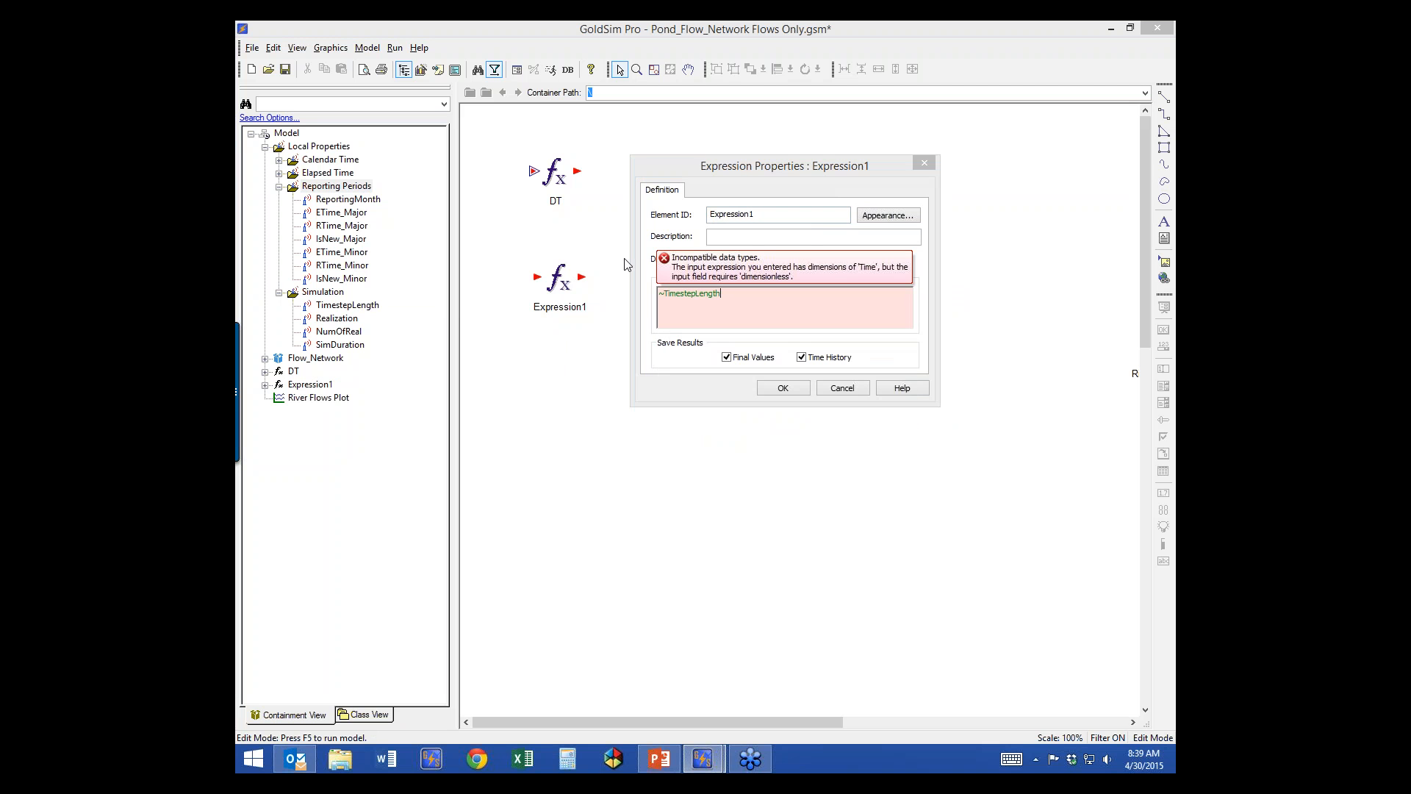
left_click(647, 242)
left_click(725, 257)
type("d")
mouse_move(682, 295)
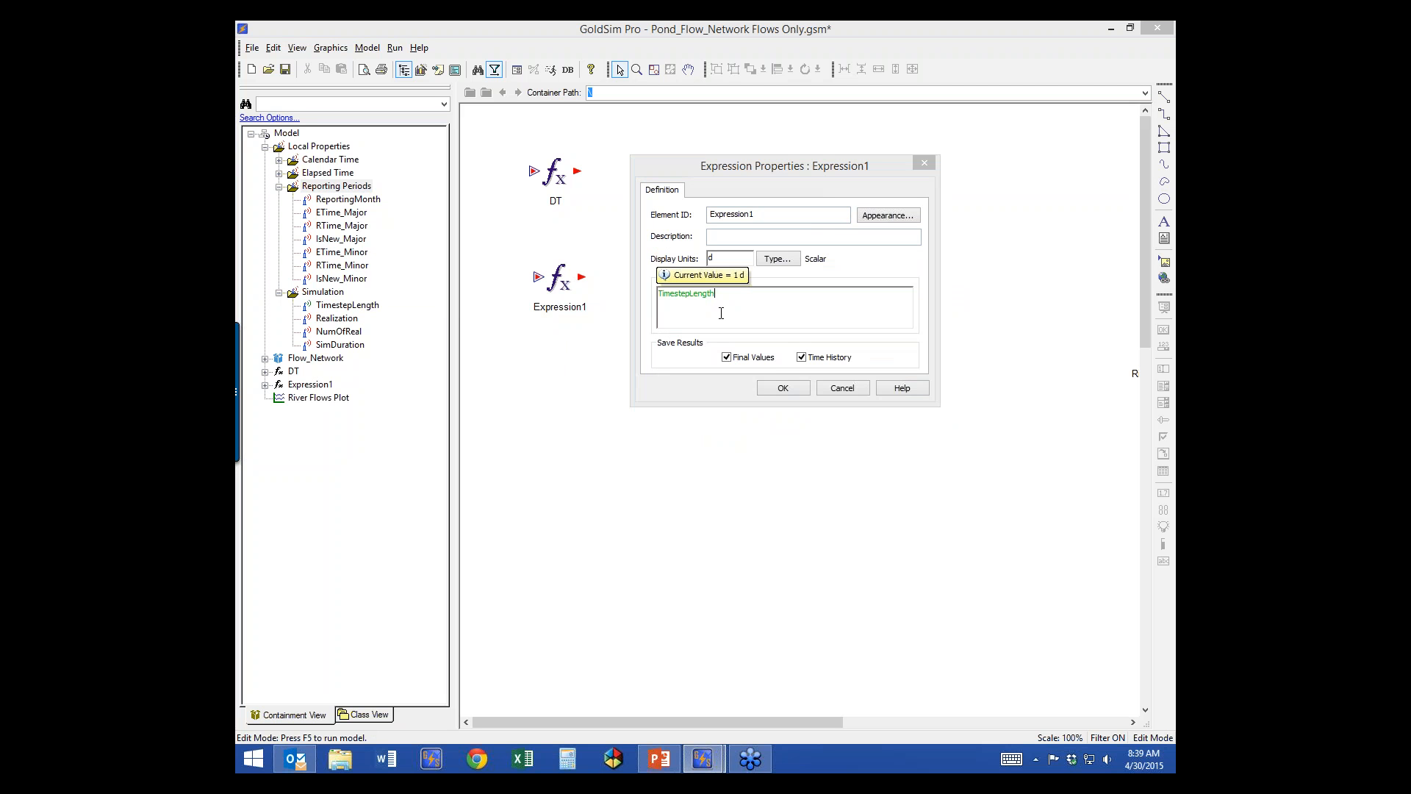
left_click(776, 388)
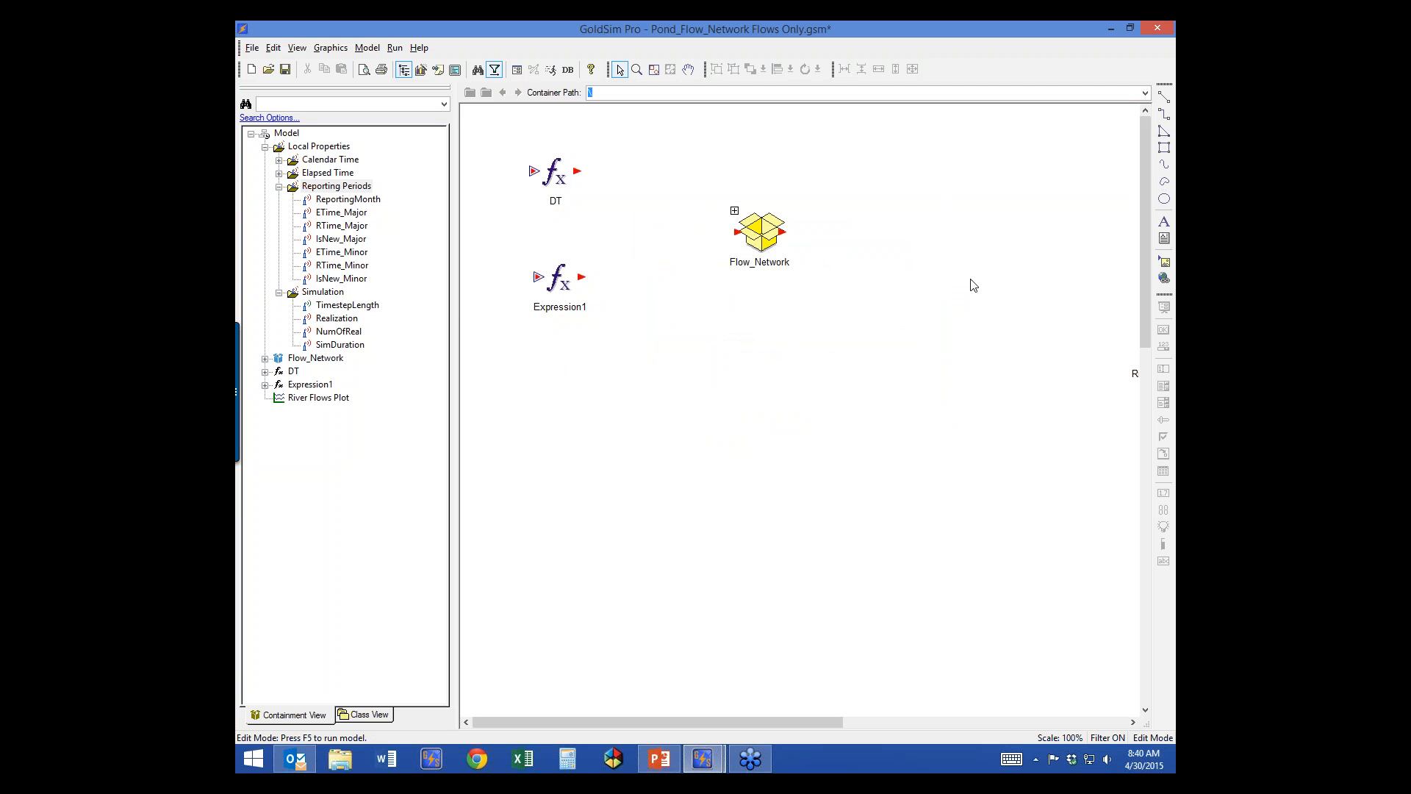
left_click_drag(555, 294, 644, 188)
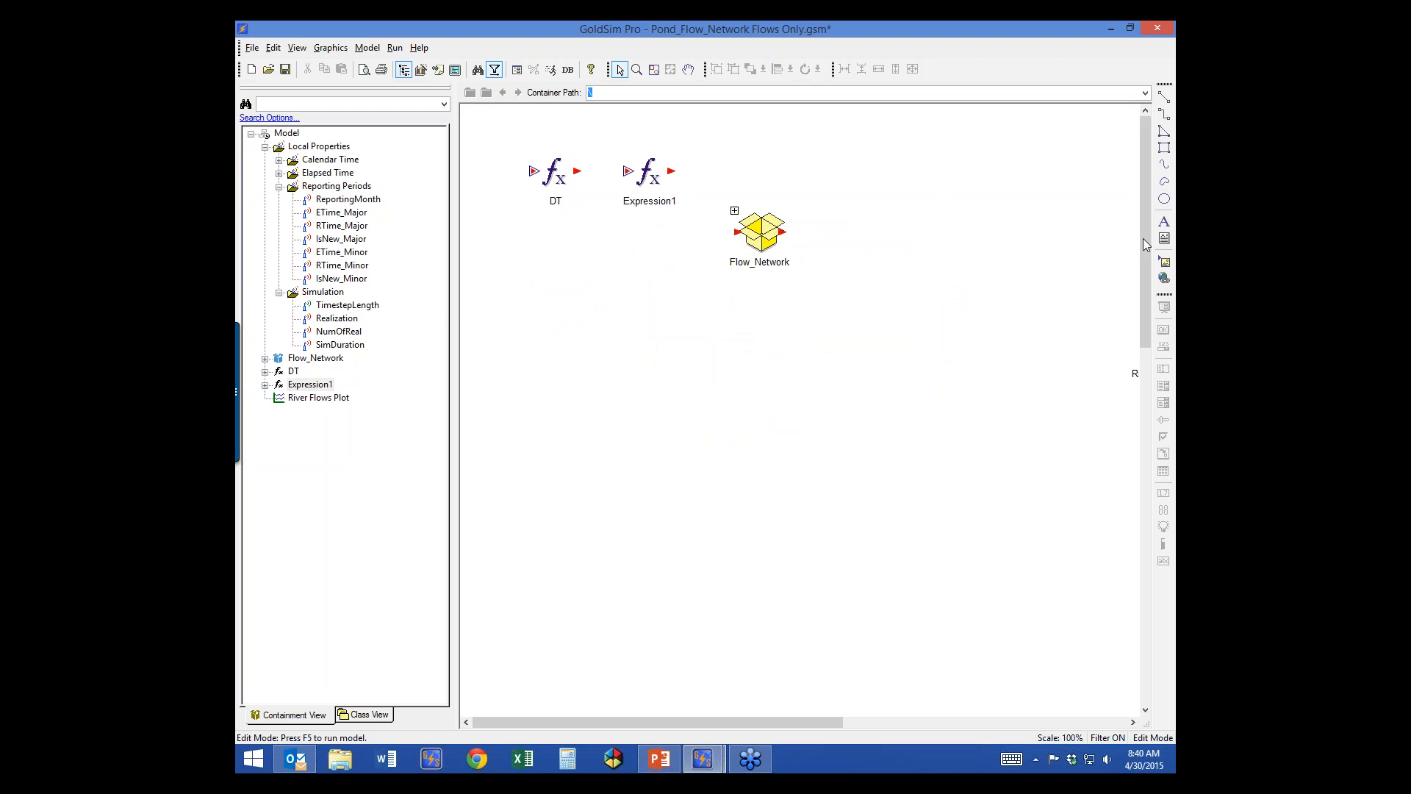
Switch to the PowerPoint presentation on designing well-structured and scalable models
left_click(1168, 231)
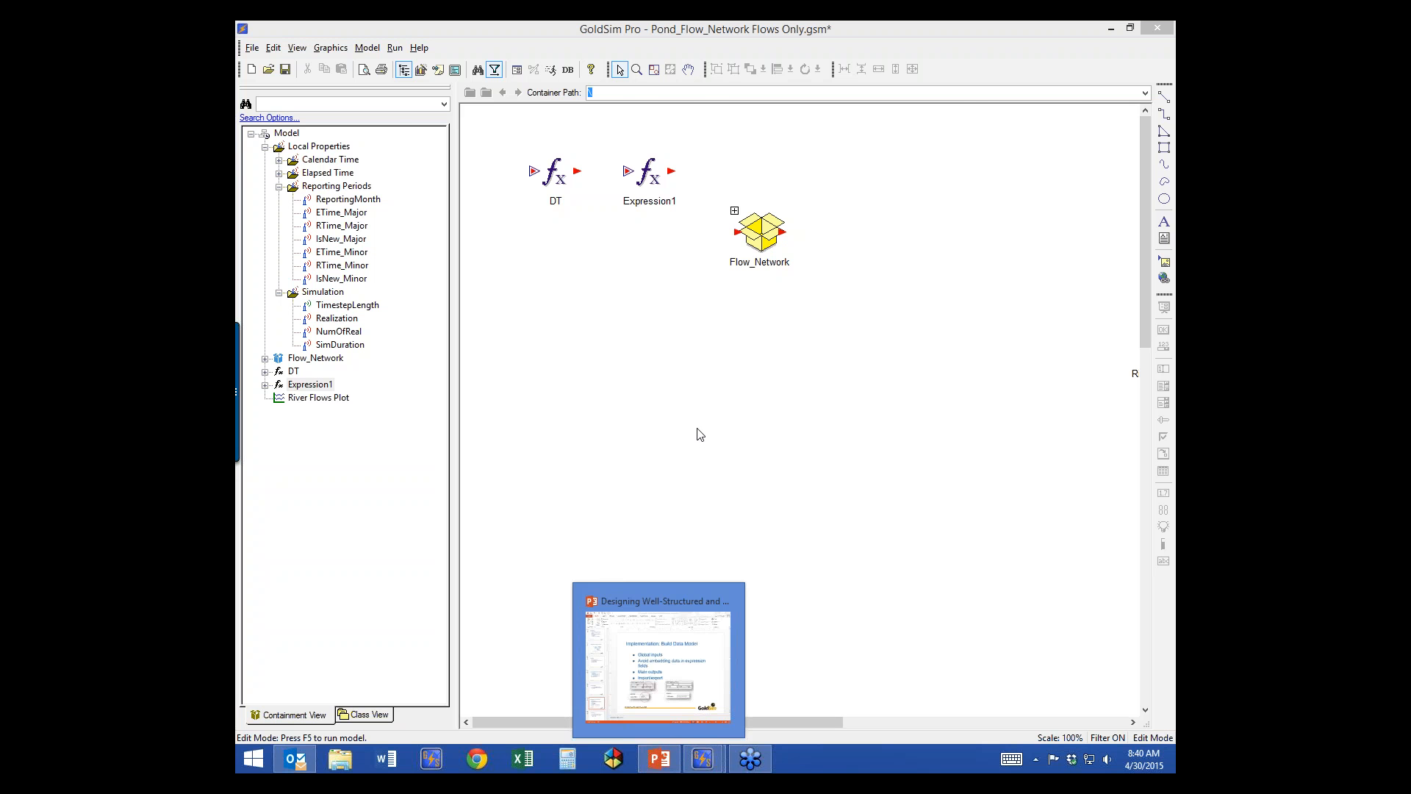
left_click(658, 760)
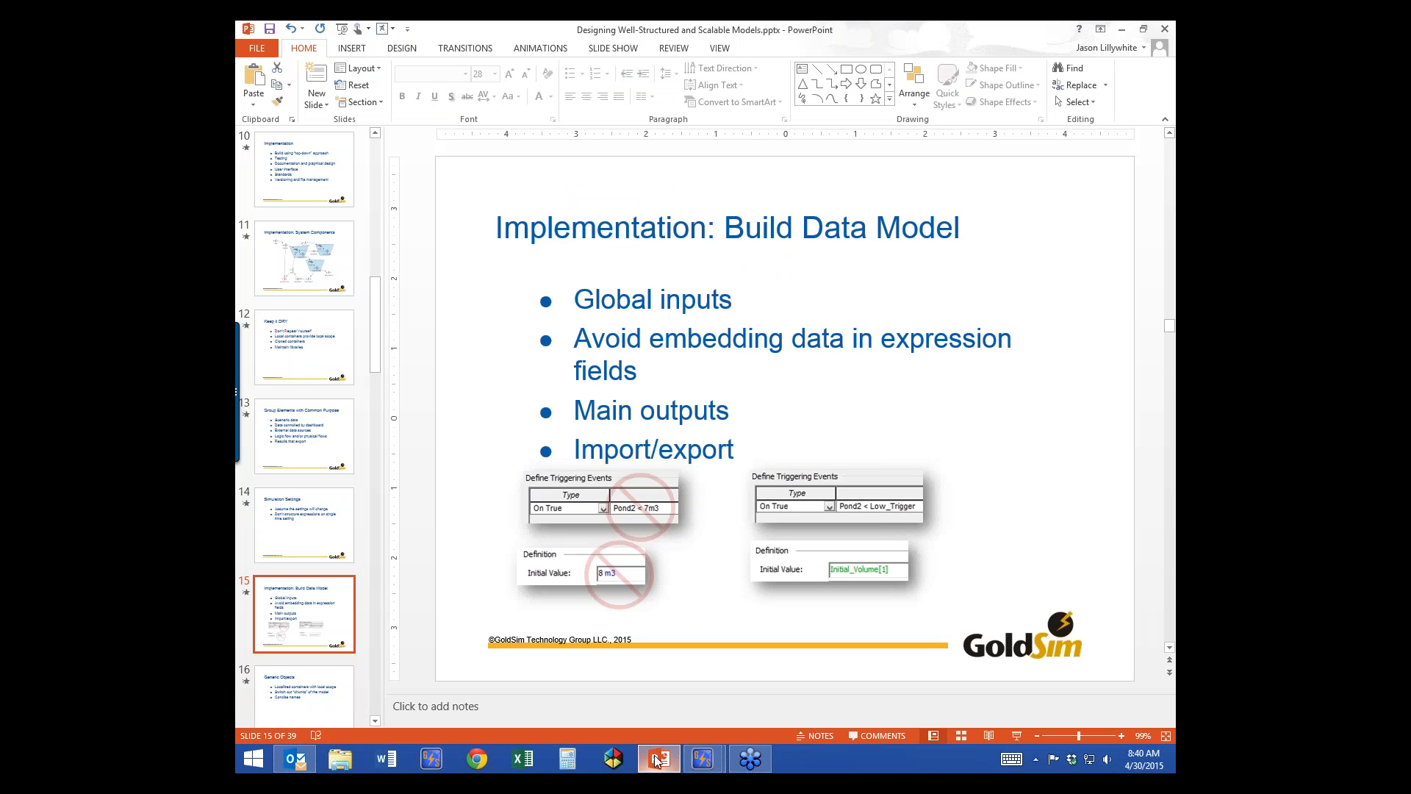
Present the slides from Build Data Model through Generic Objects and end the slide show
left_click(1017, 735)
left_click(741, 623)
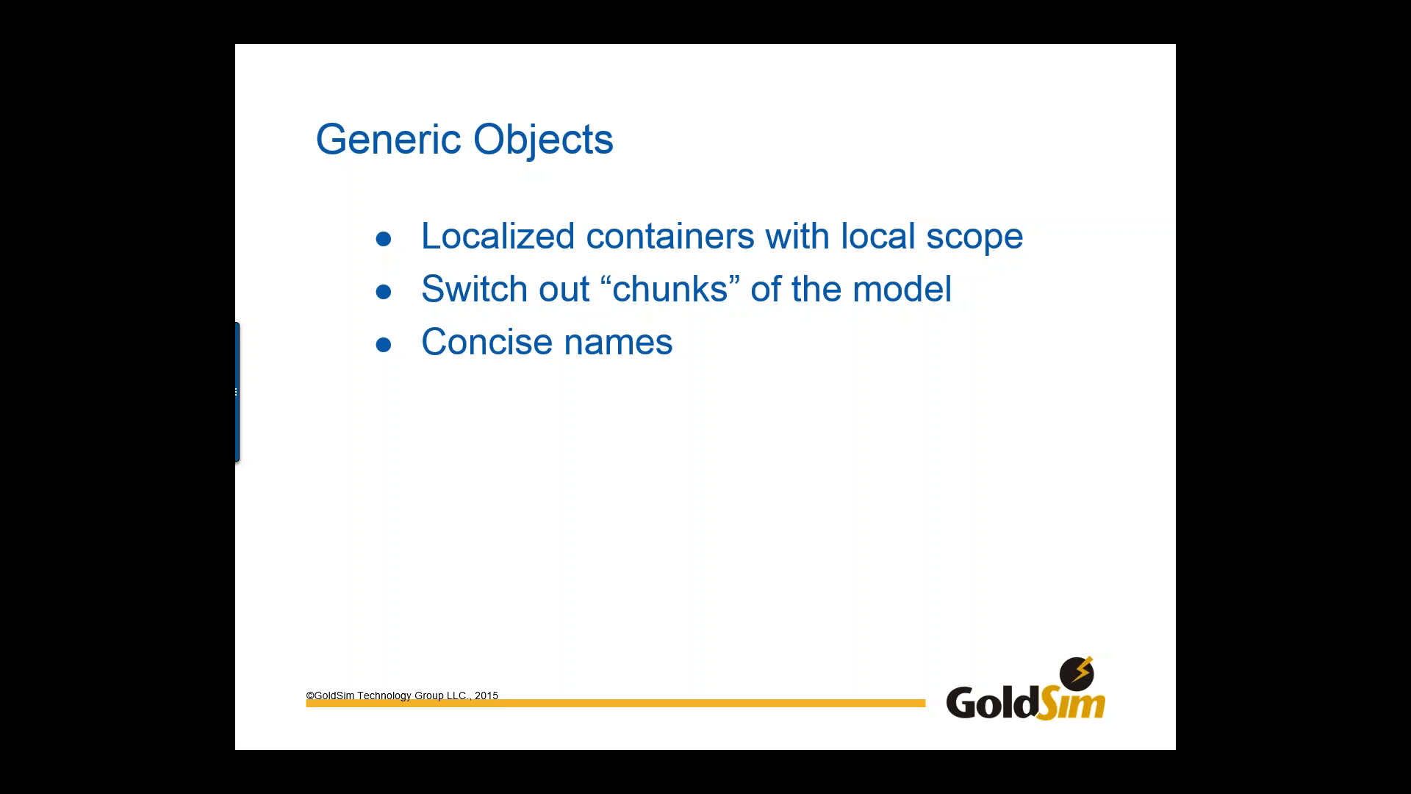
key("Escape")
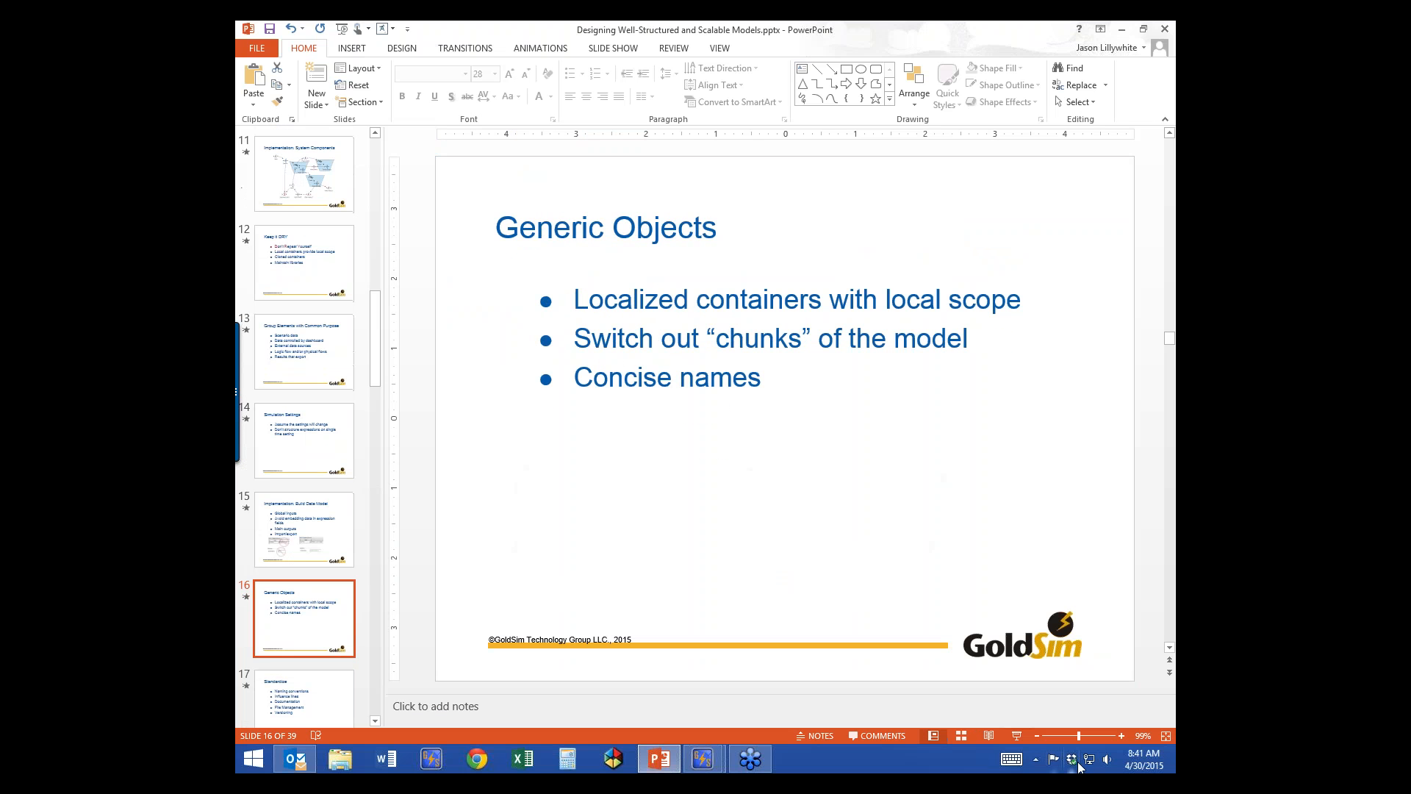
Switch to GoldSim and open Pond_Flow_Network Step 5.gsm from the Desktop's April 2015 Presentation folder, discarding changes to the Flows Only model
mouse_move(702, 757)
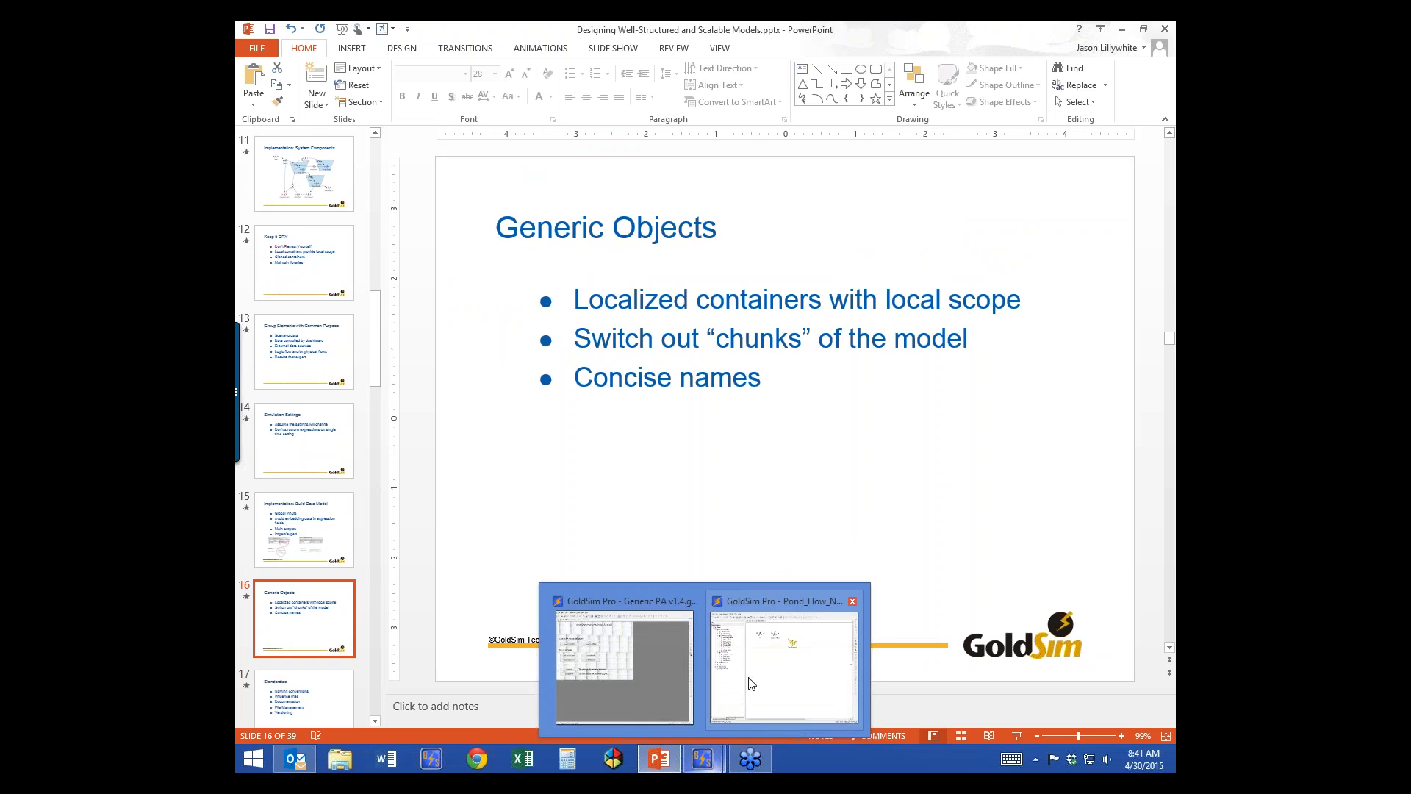
left_click(797, 658)
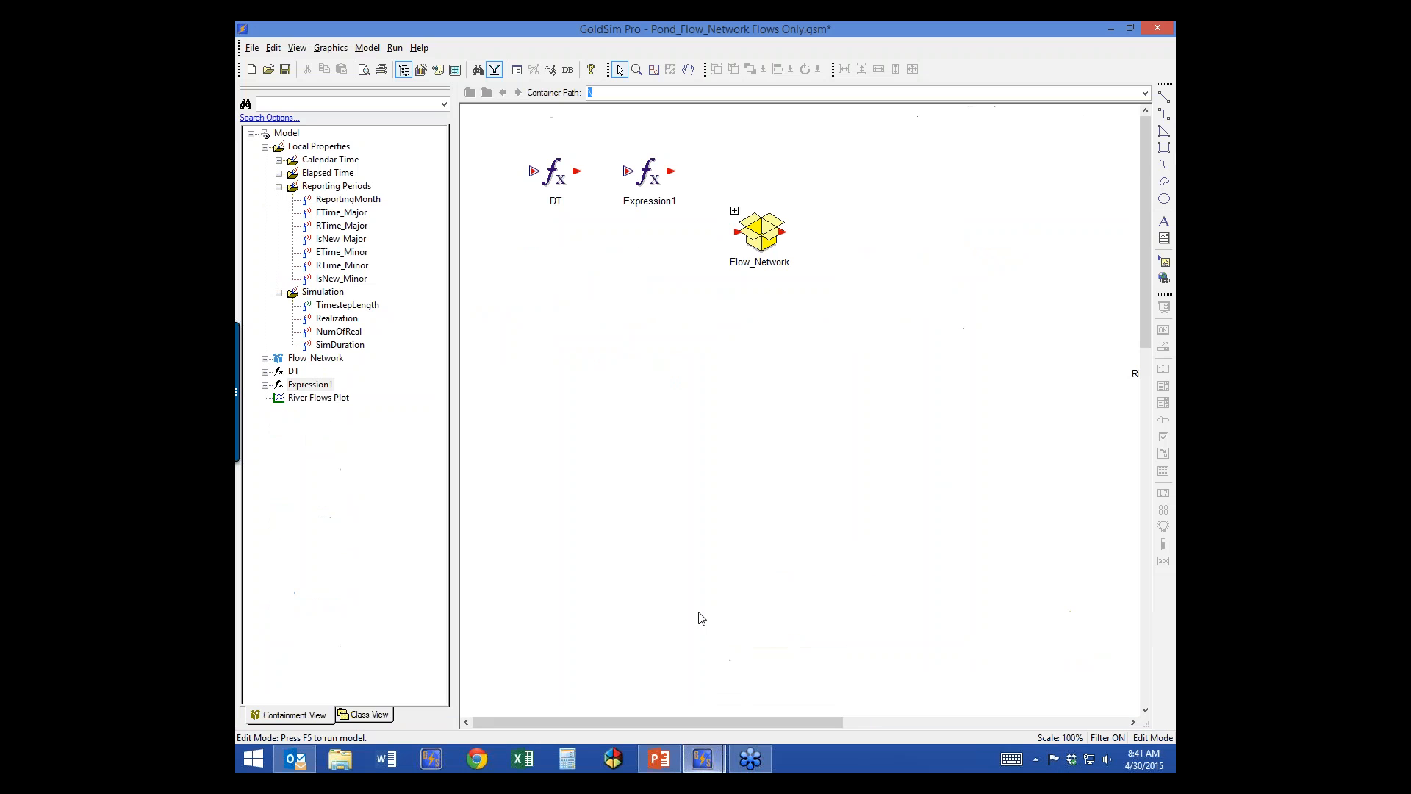
left_click(267, 70)
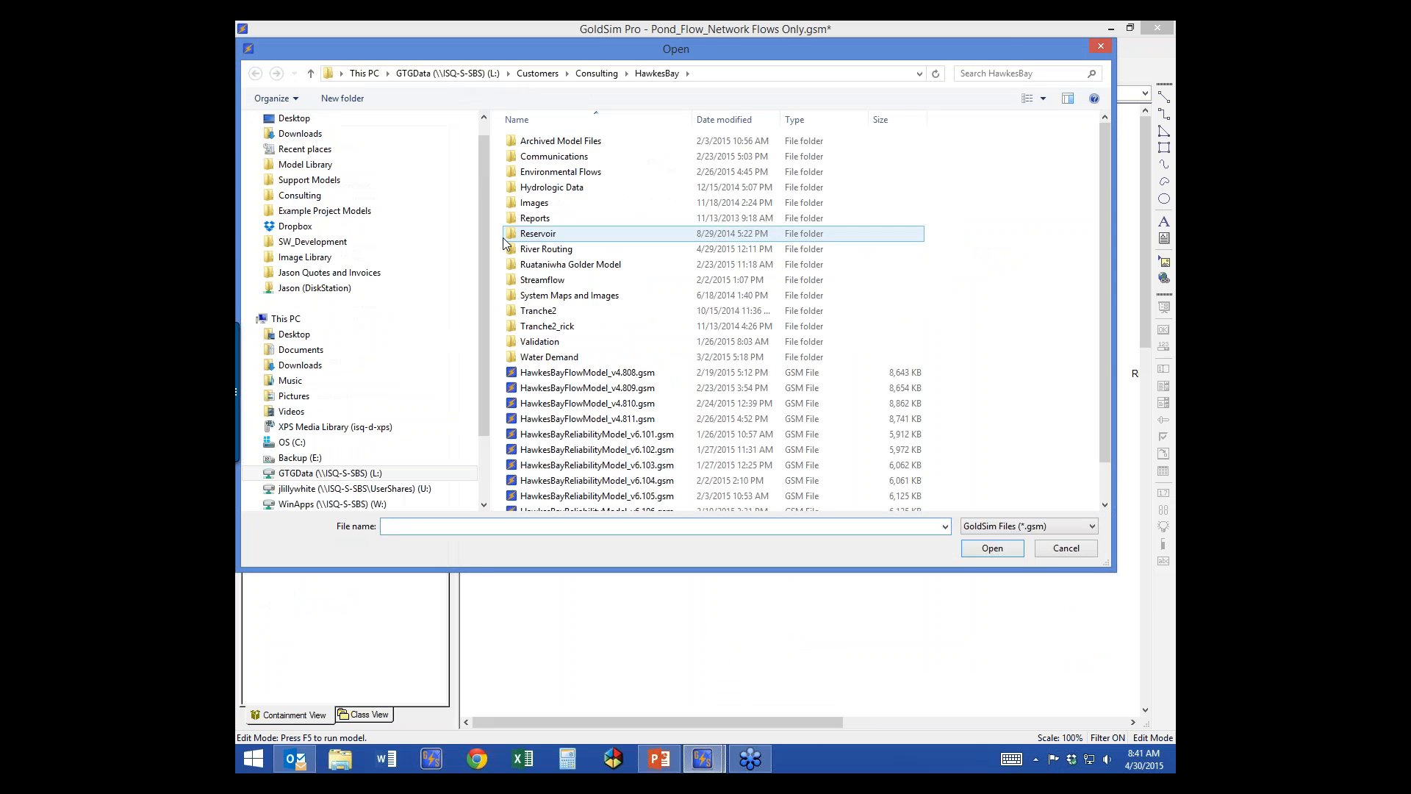
left_click(293, 120)
double_click(743, 189)
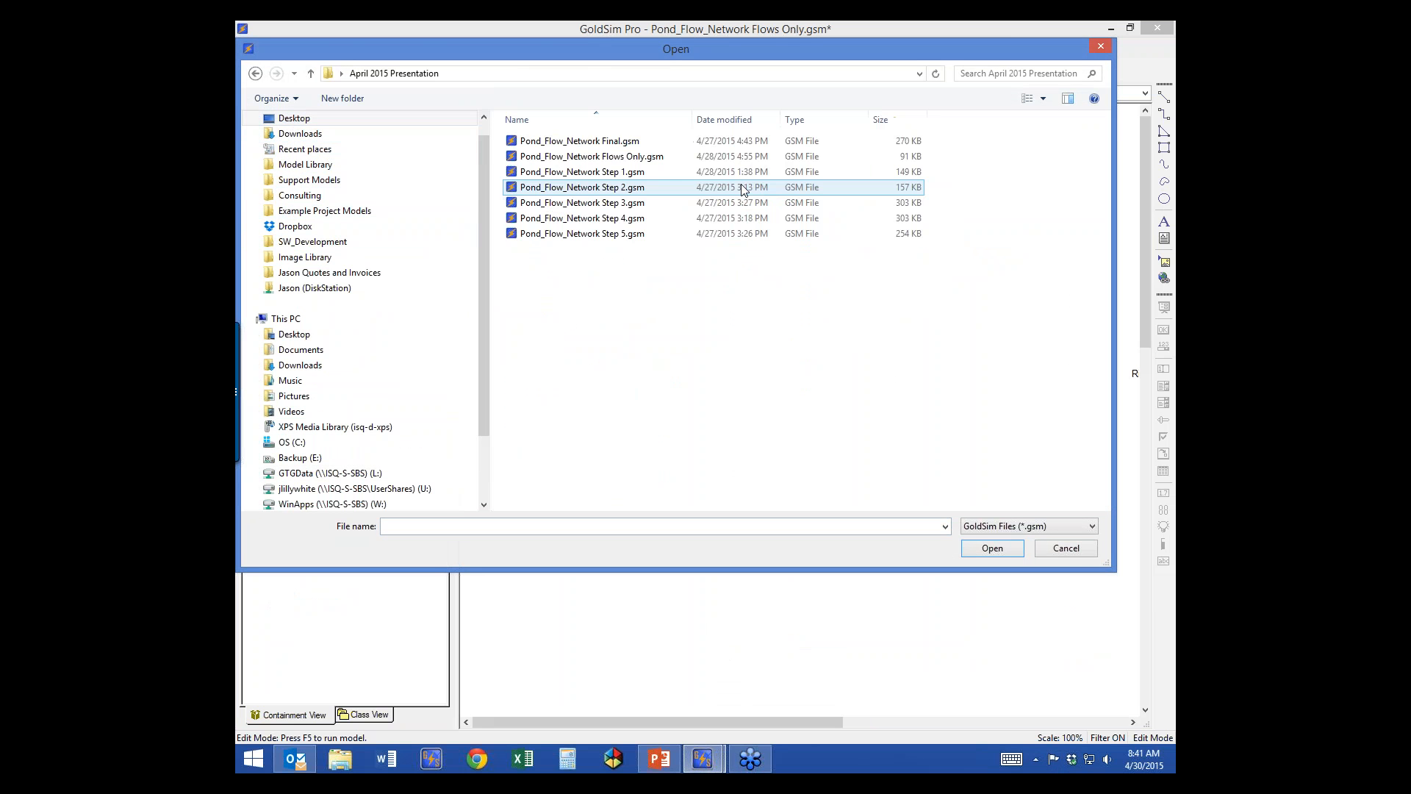
double_click(578, 236)
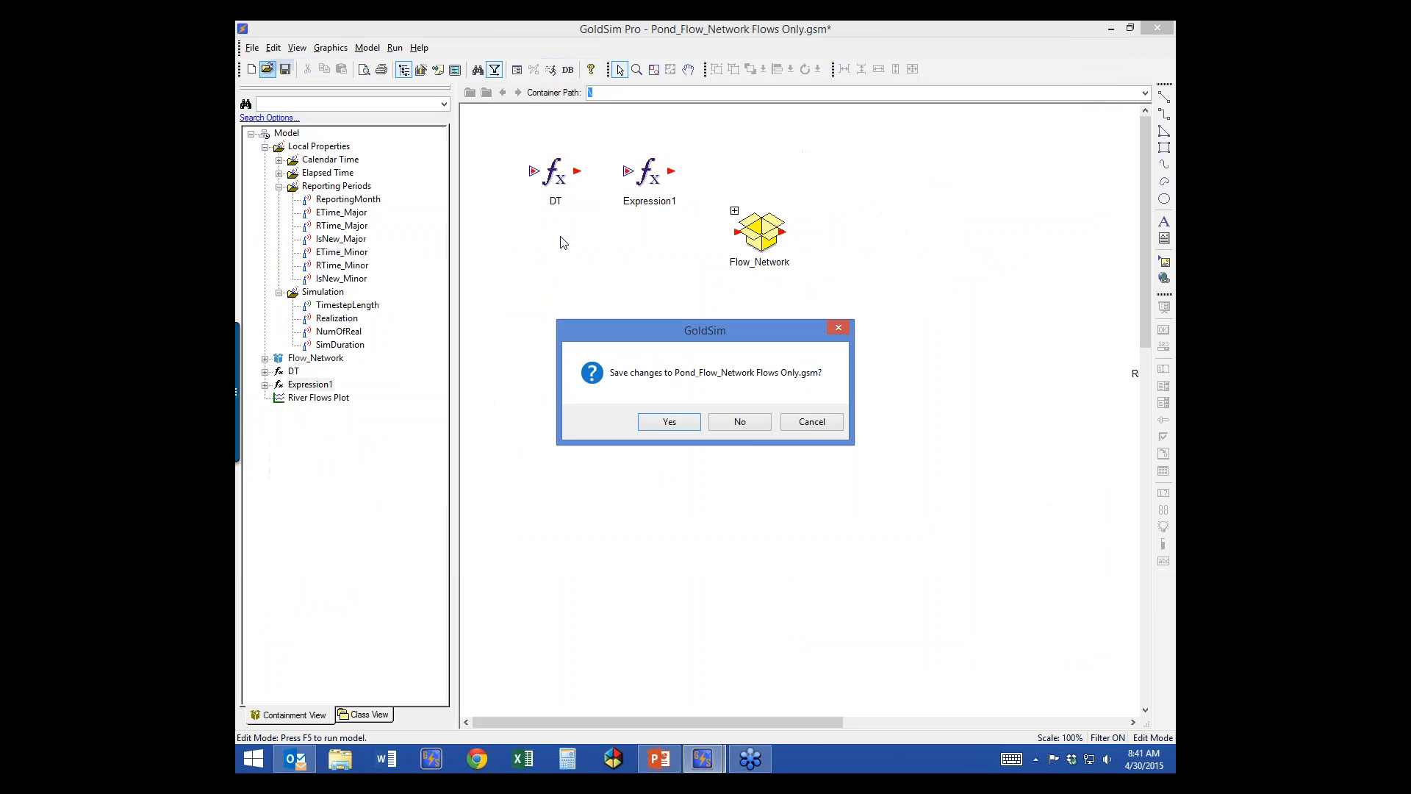
left_click(739, 422)
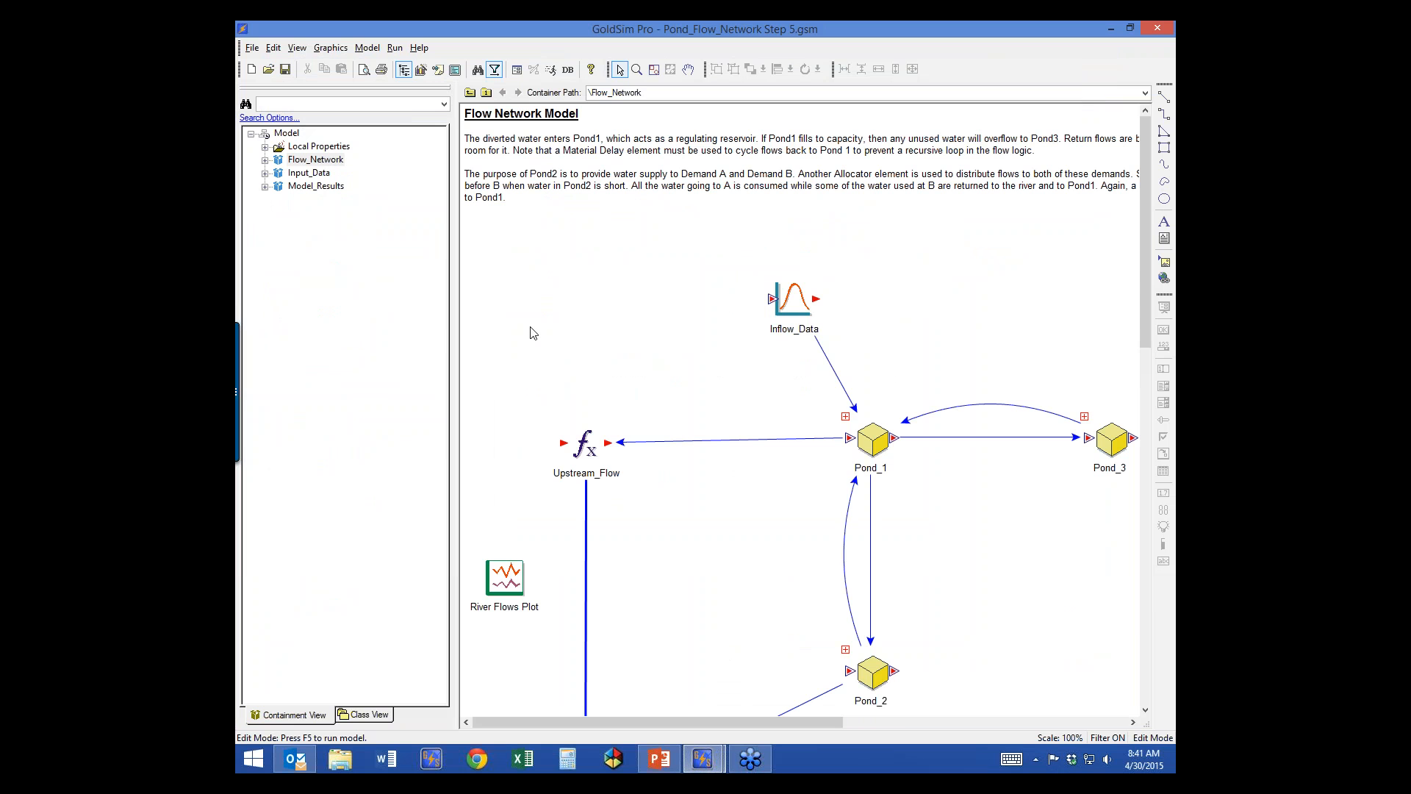
Hide the model browser and move Inflow_Data, Pond_1, Pond_3, Pond_2 and Upstream_Flow into a compact layout beneath the description
left_click(404, 69)
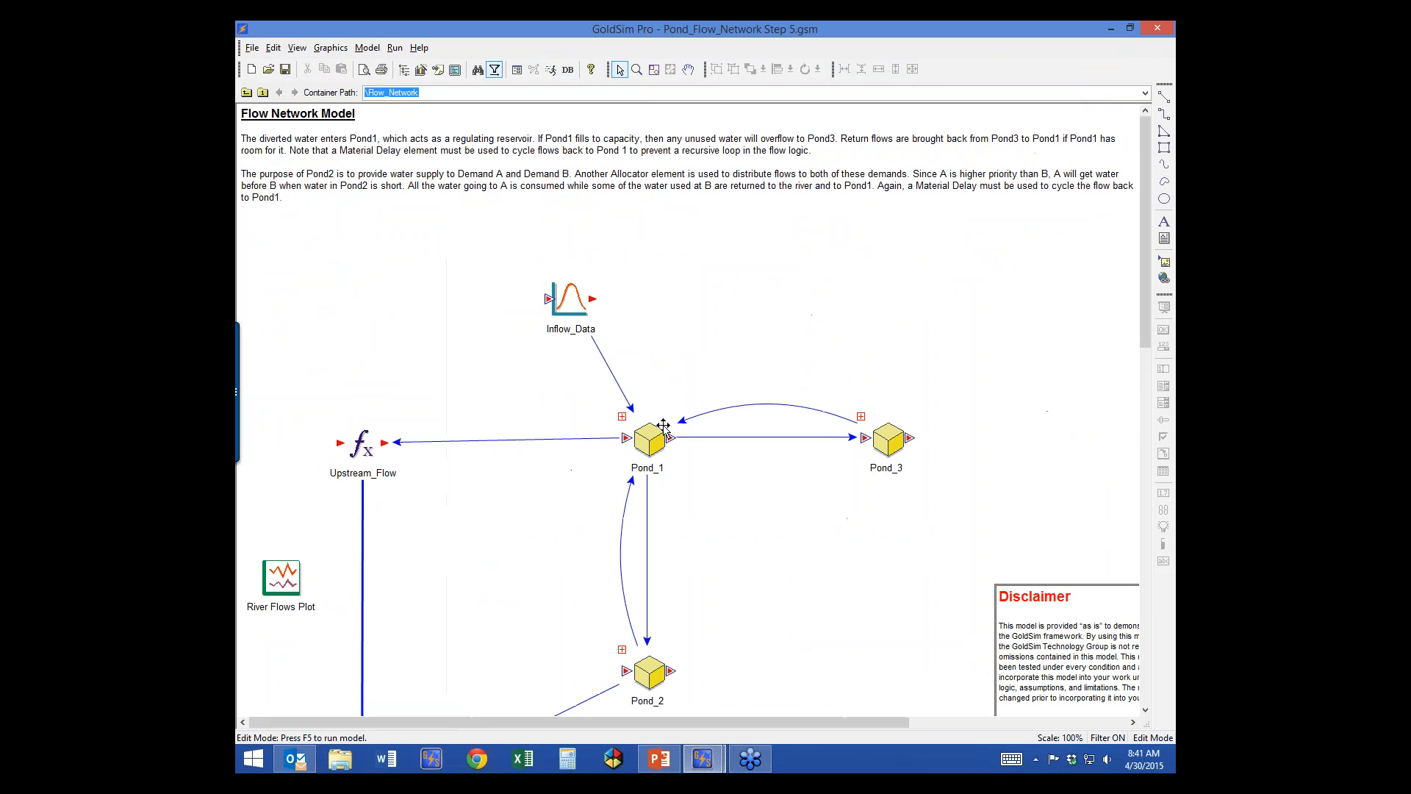
left_click_drag(572, 304, 467, 298)
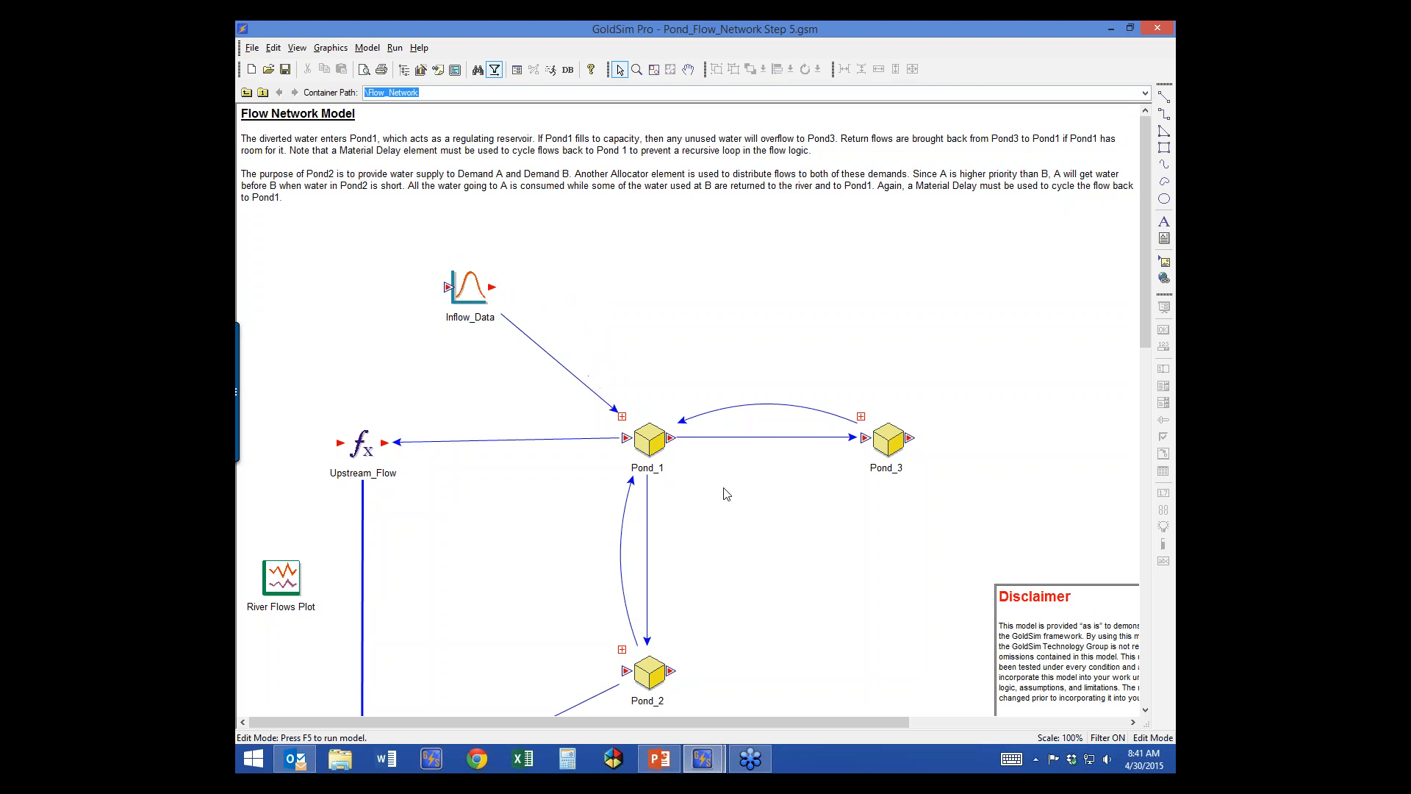
left_click_drag(653, 441, 586, 345)
left_click_drag(853, 439, 691, 343)
left_click_drag(649, 680, 583, 469)
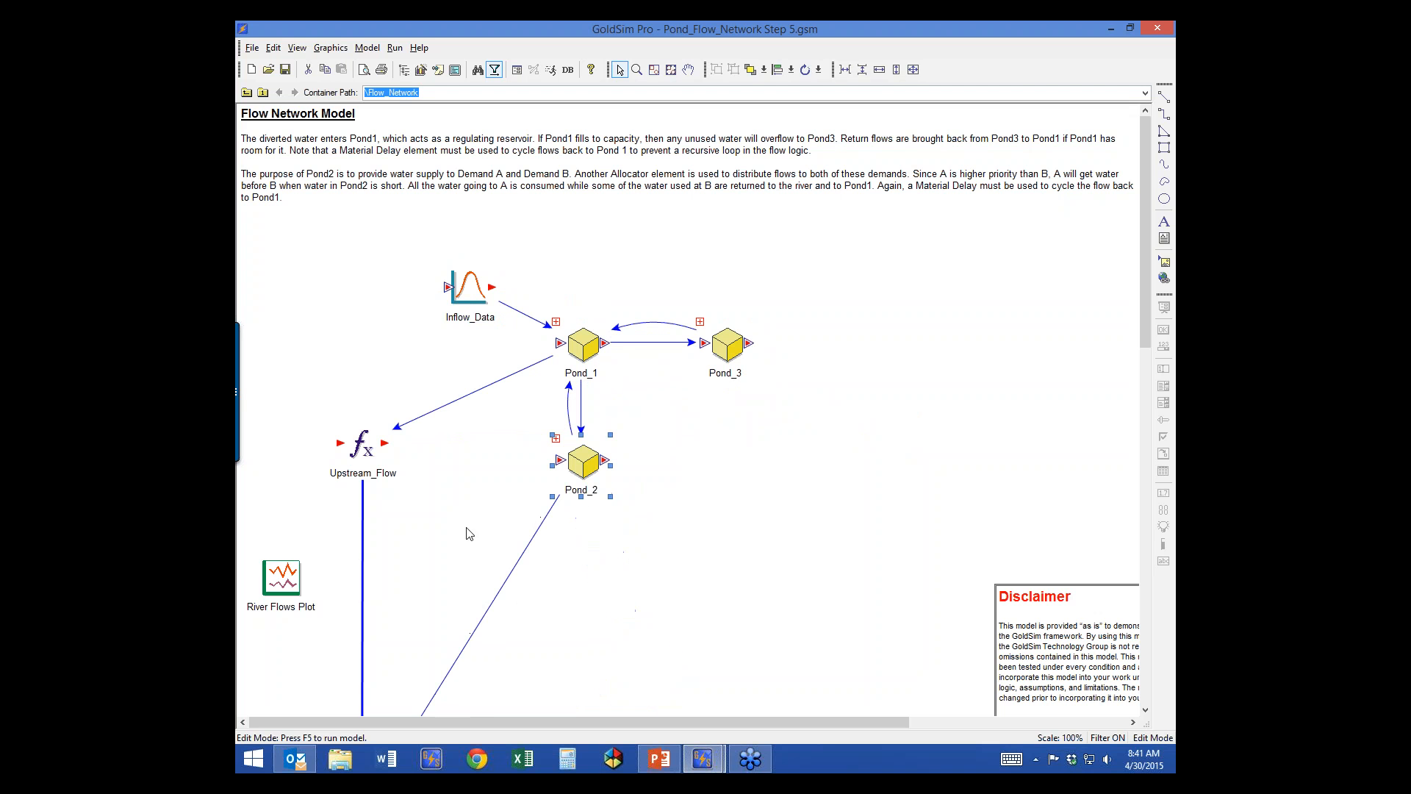
left_click_drag(359, 445, 349, 312)
left_click(423, 534)
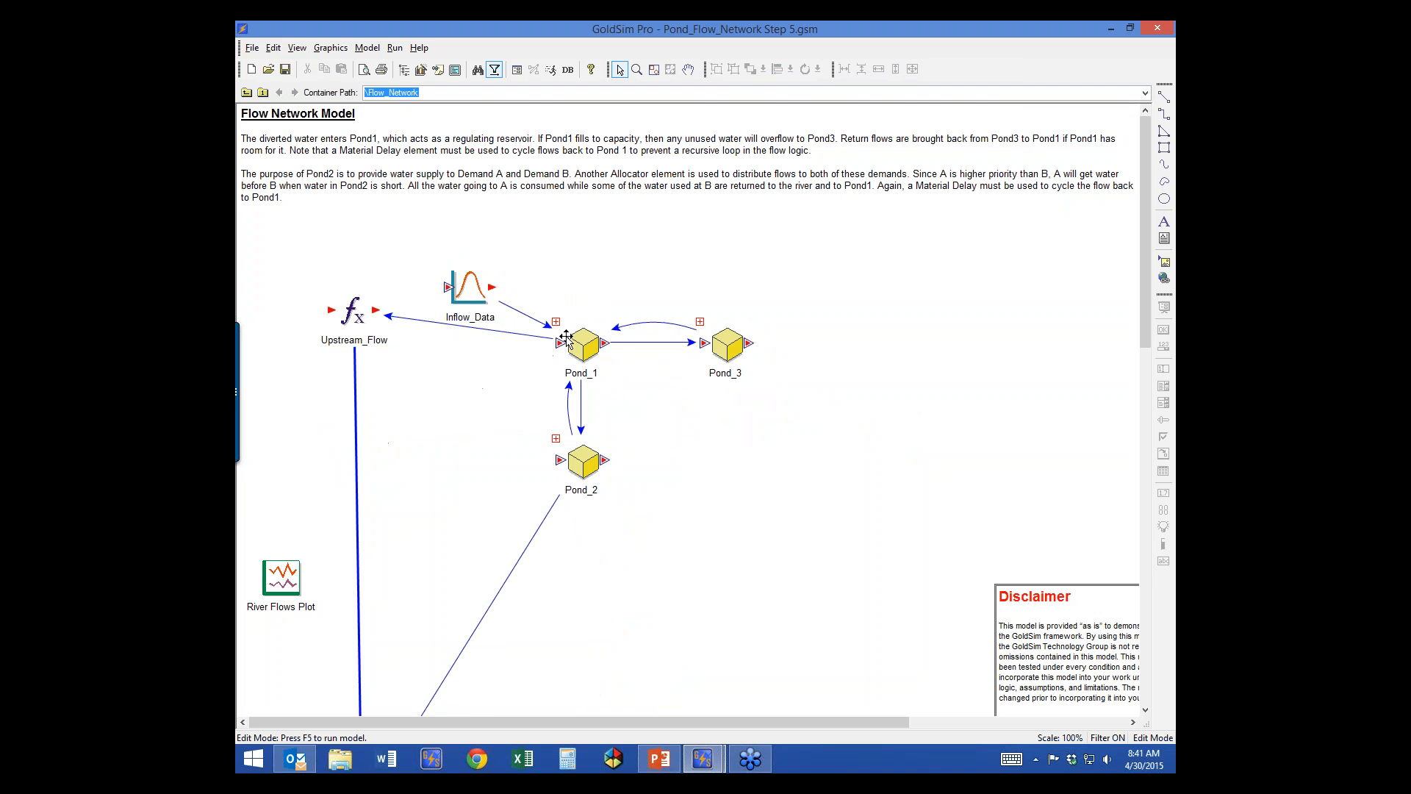
Move Downstream_Flow up below Upstream_Flow and place River Flows Plot to the right of the ponds
scroll(614, 580, "down", 5)
left_click_drag(360, 629, 362, 381)
left_click(270, 399)
left_click_drag(269, 399, 945, 198)
scroll(808, 422, "up", 5)
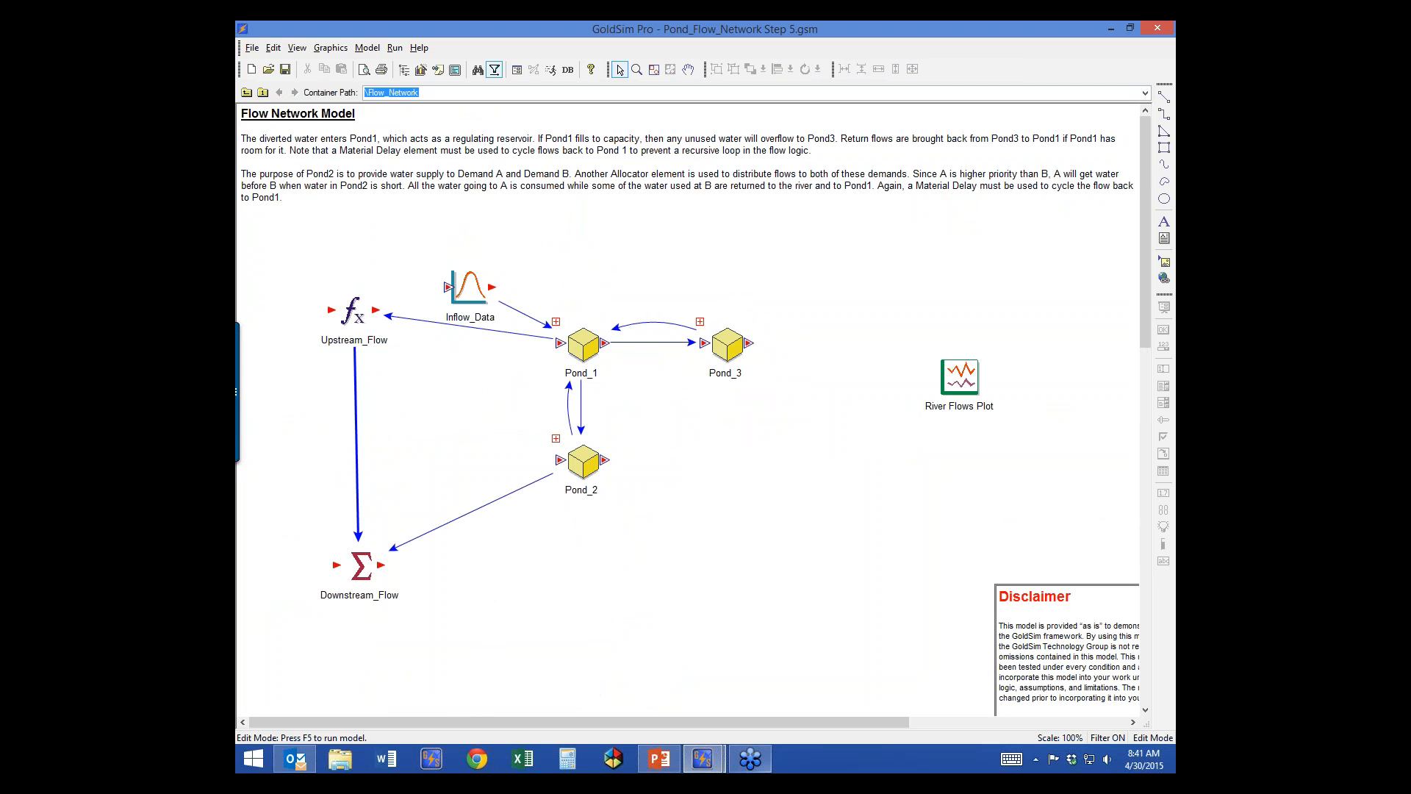
Open Pond_Flow_Network Flows Only.gsm in a separate GoldSim window and examine how its pond and discharge elements are named
mouse_move(712, 765)
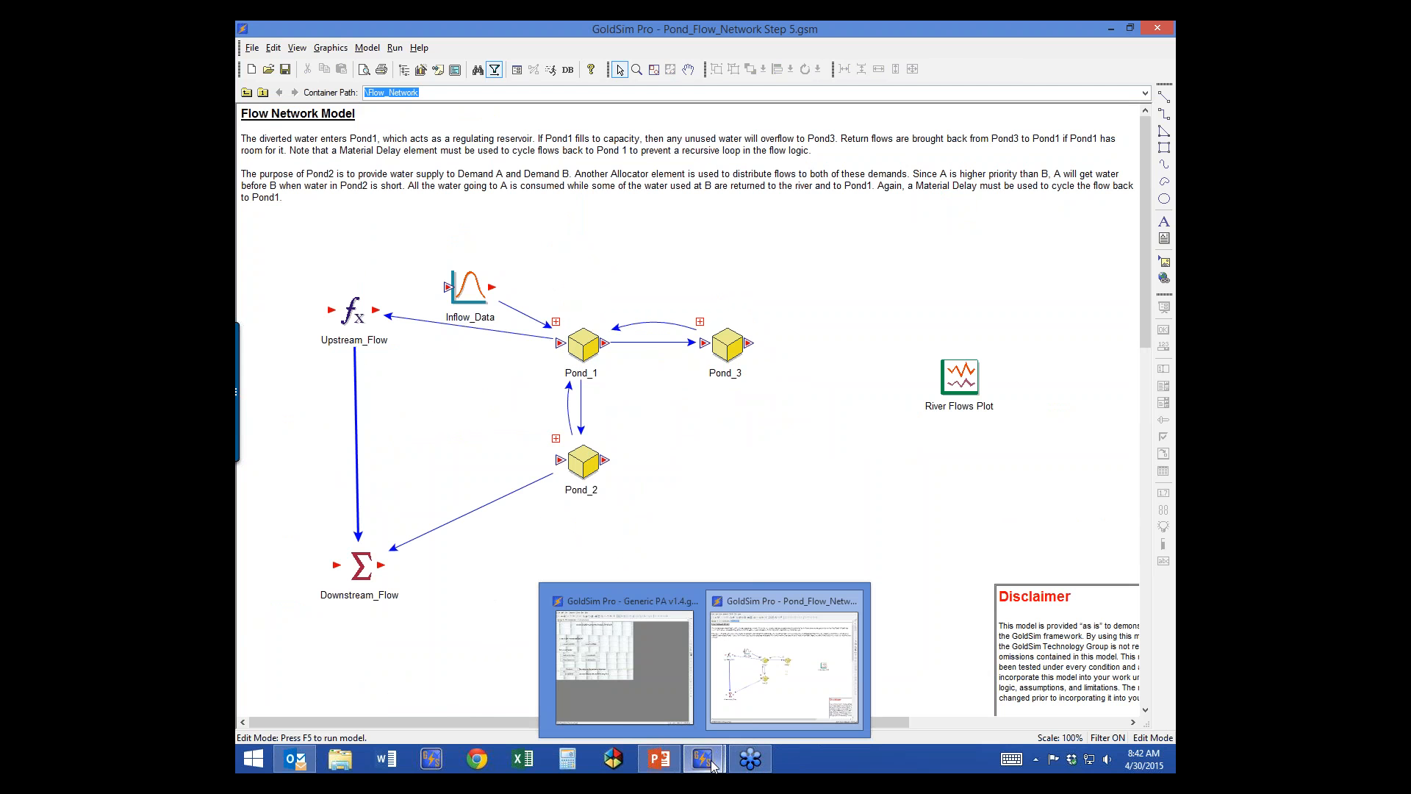
right_click(711, 764)
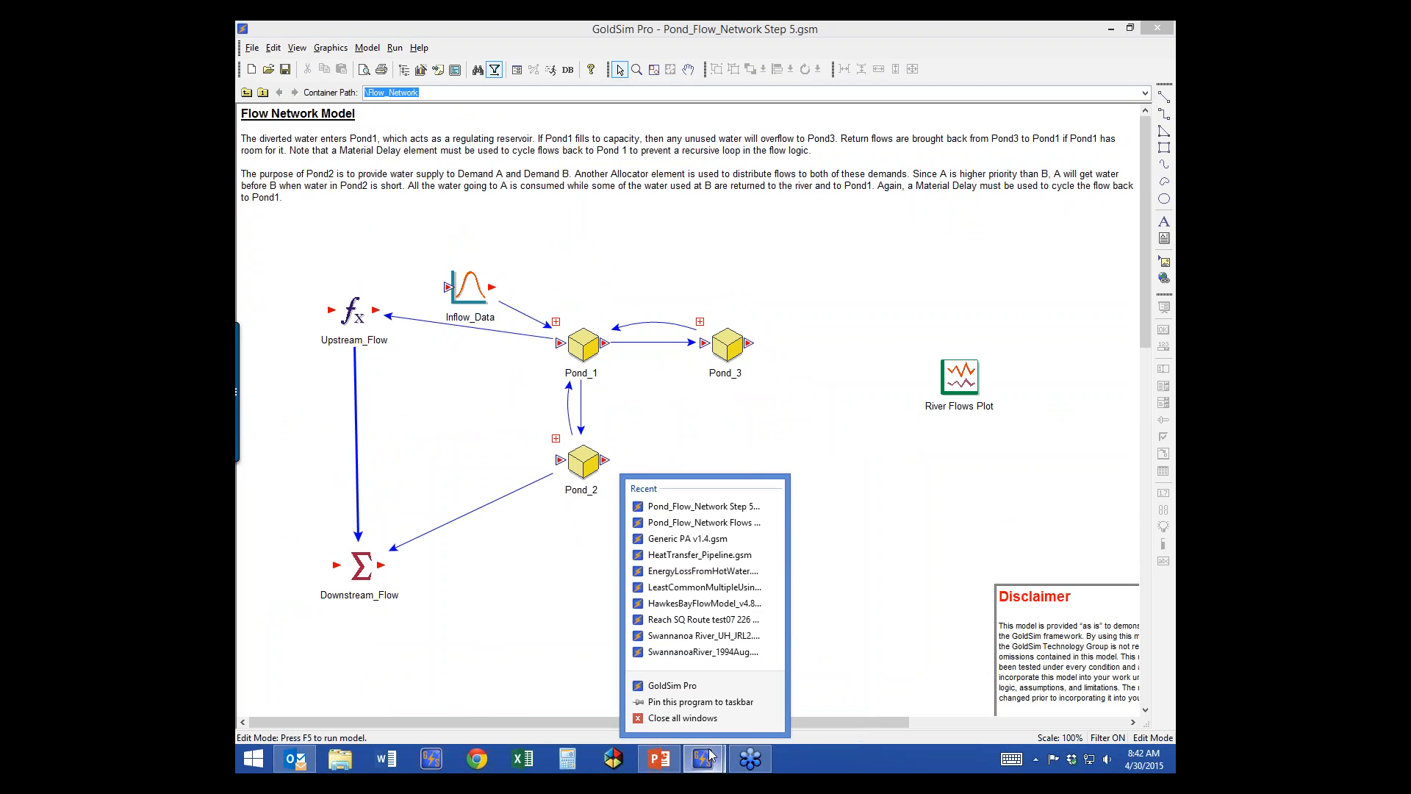
left_click(724, 523)
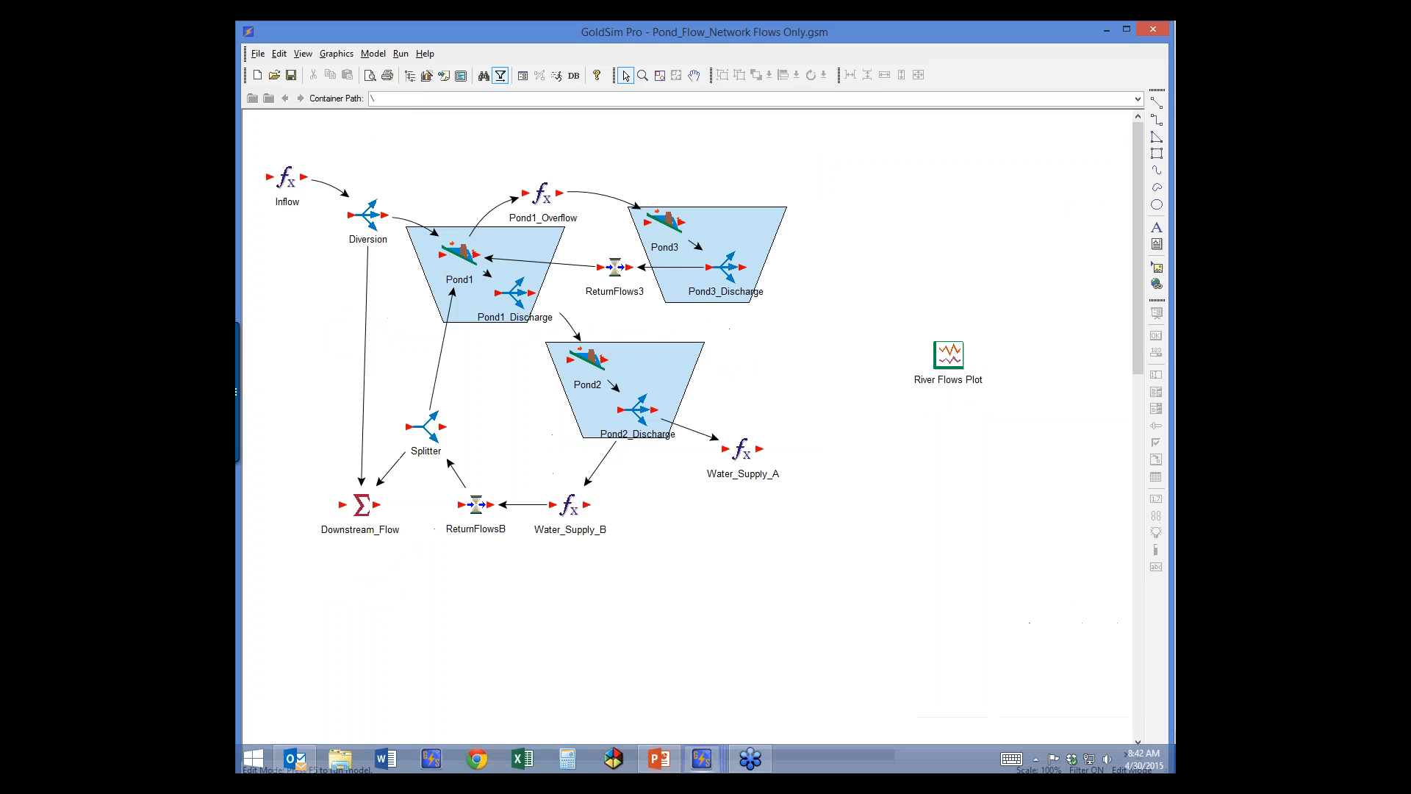
mouse_move(470, 239)
left_click(513, 291)
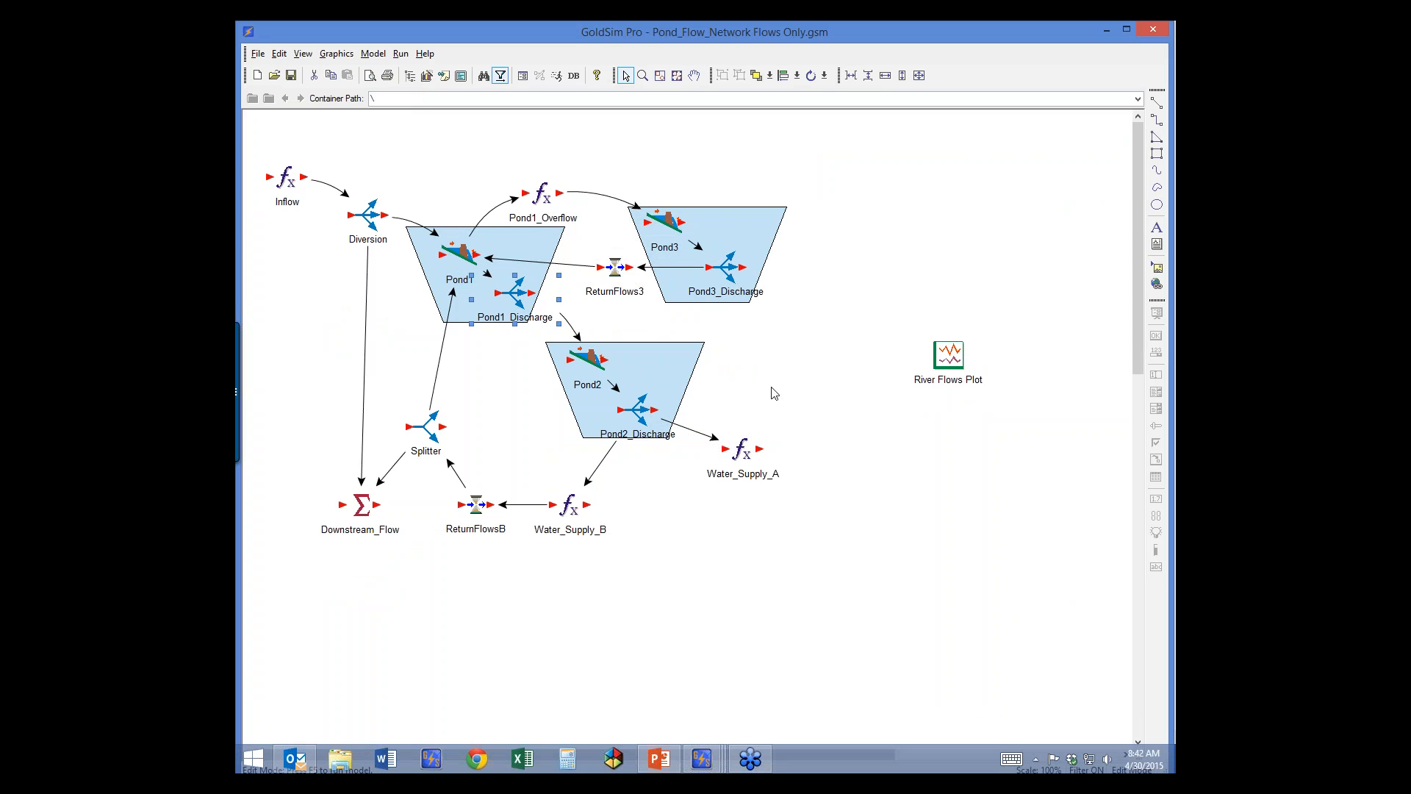
Return to the Step 5 model and rename the Pond reservoir inside the Pond_1 container as Volume
mouse_move(702, 757)
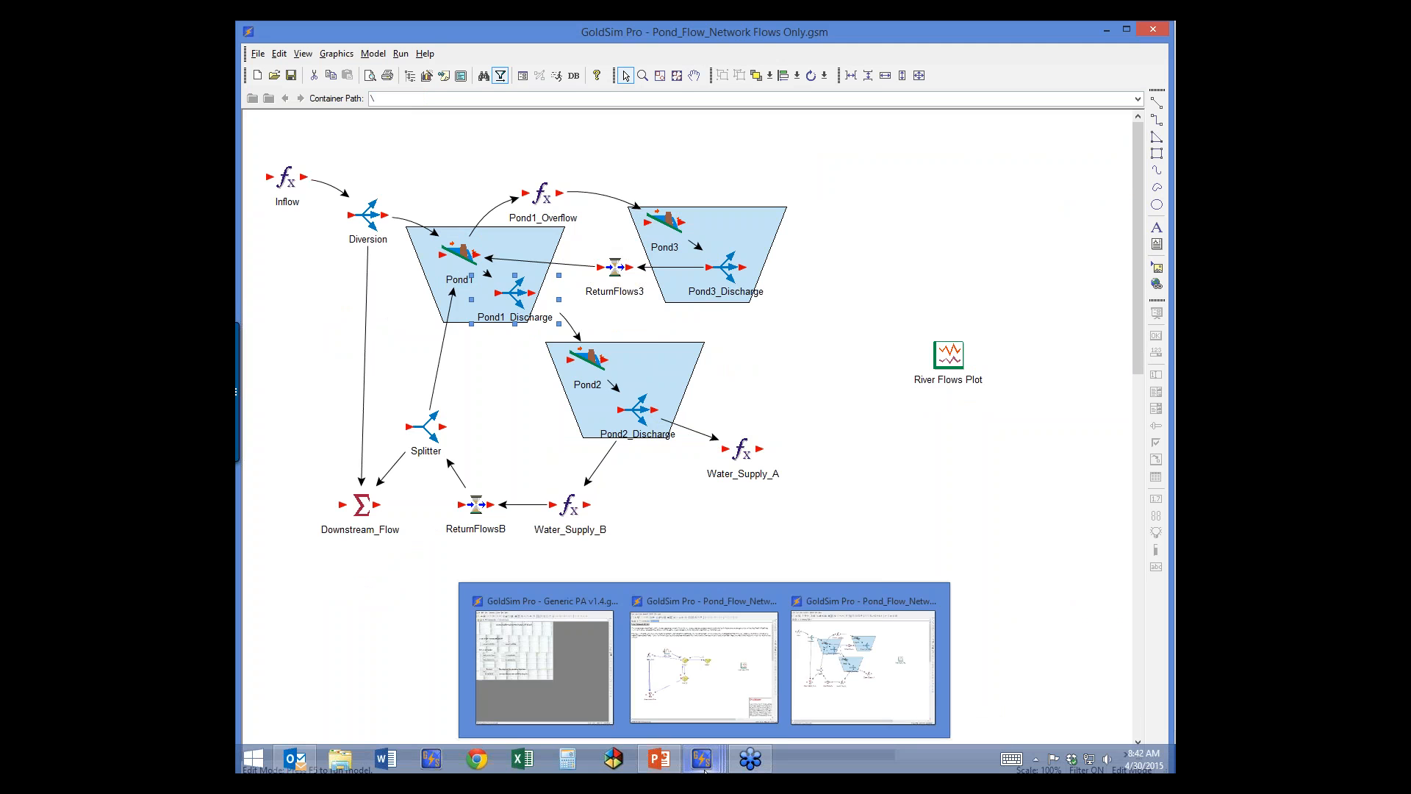
left_click(735, 648)
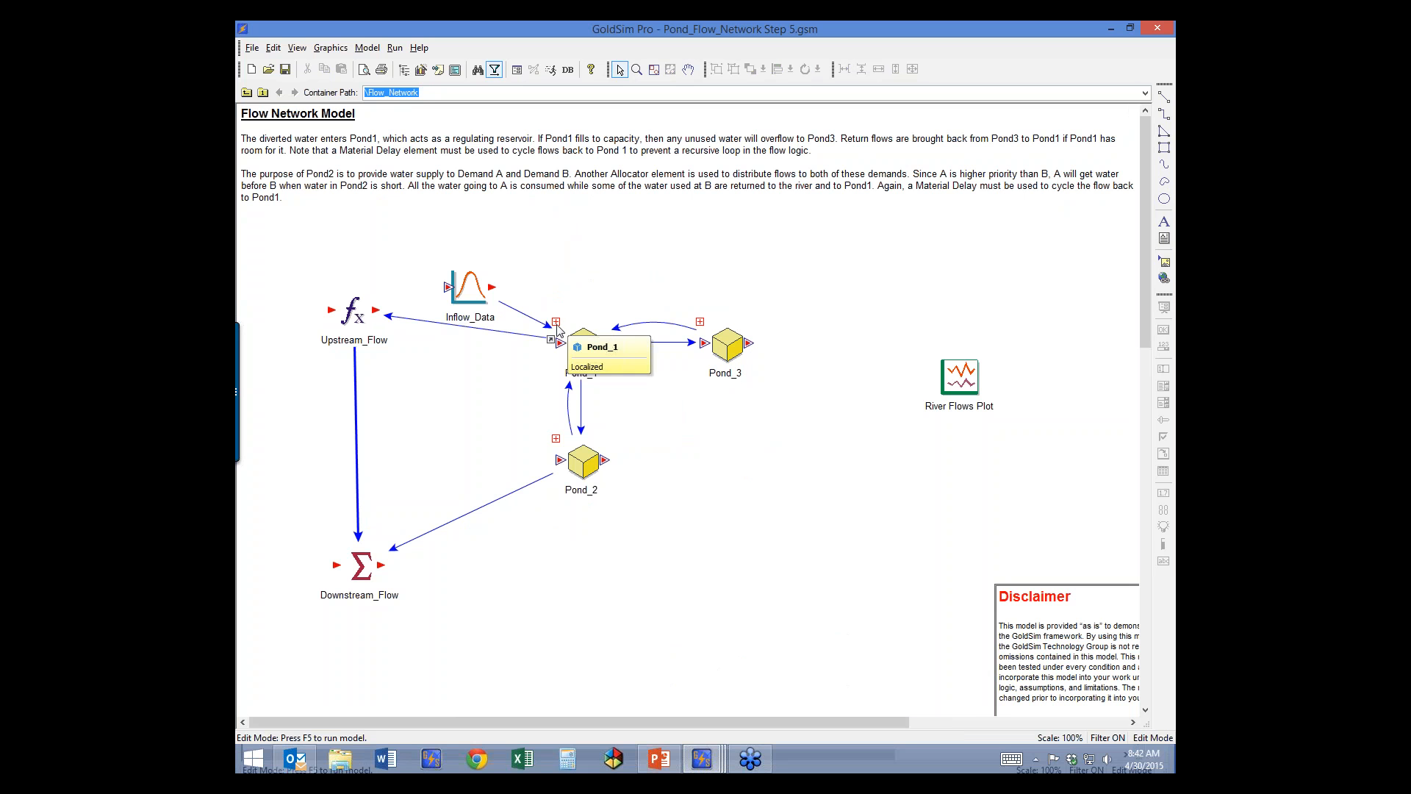
double_click(583, 345)
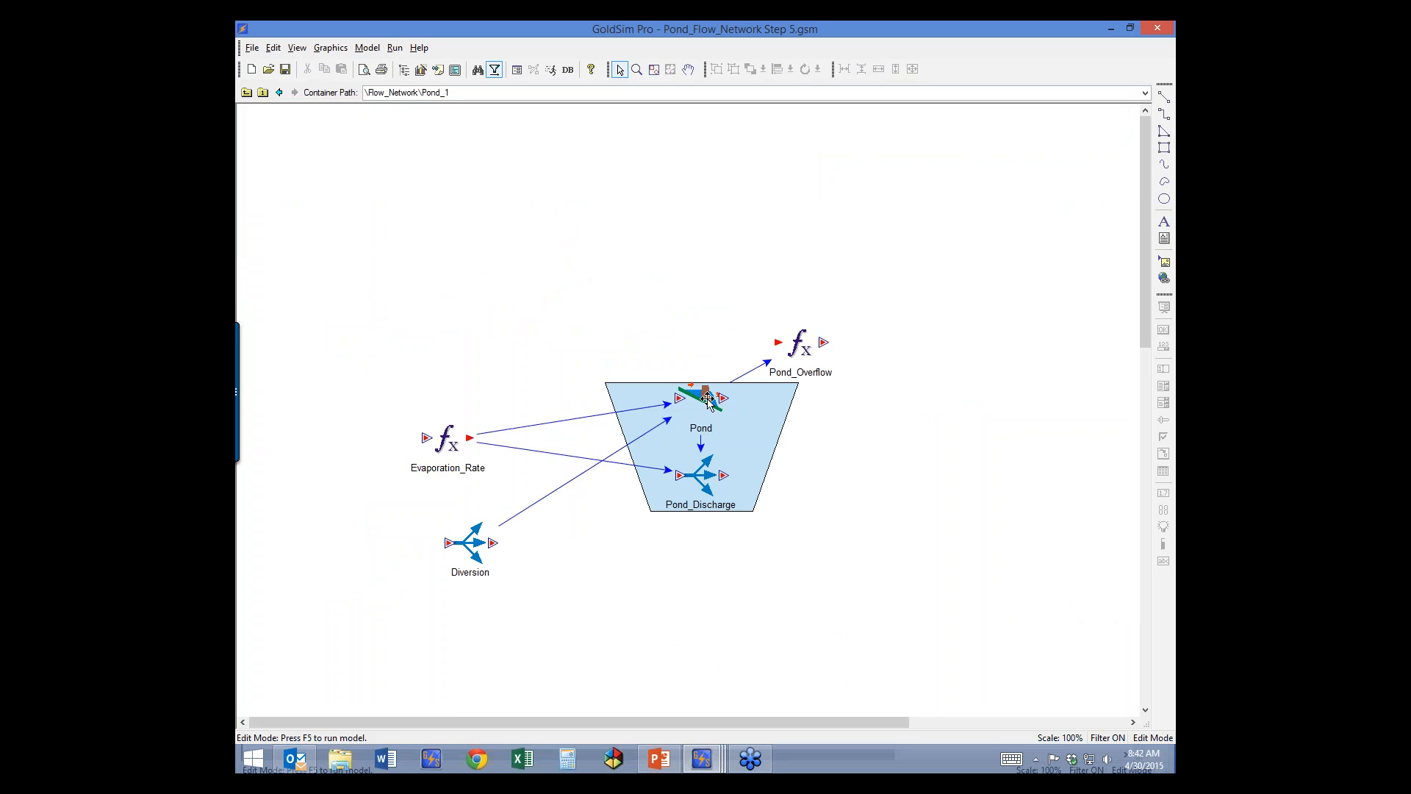
double_click(704, 400)
type("Volume")
key("Return")
left_click(805, 540)
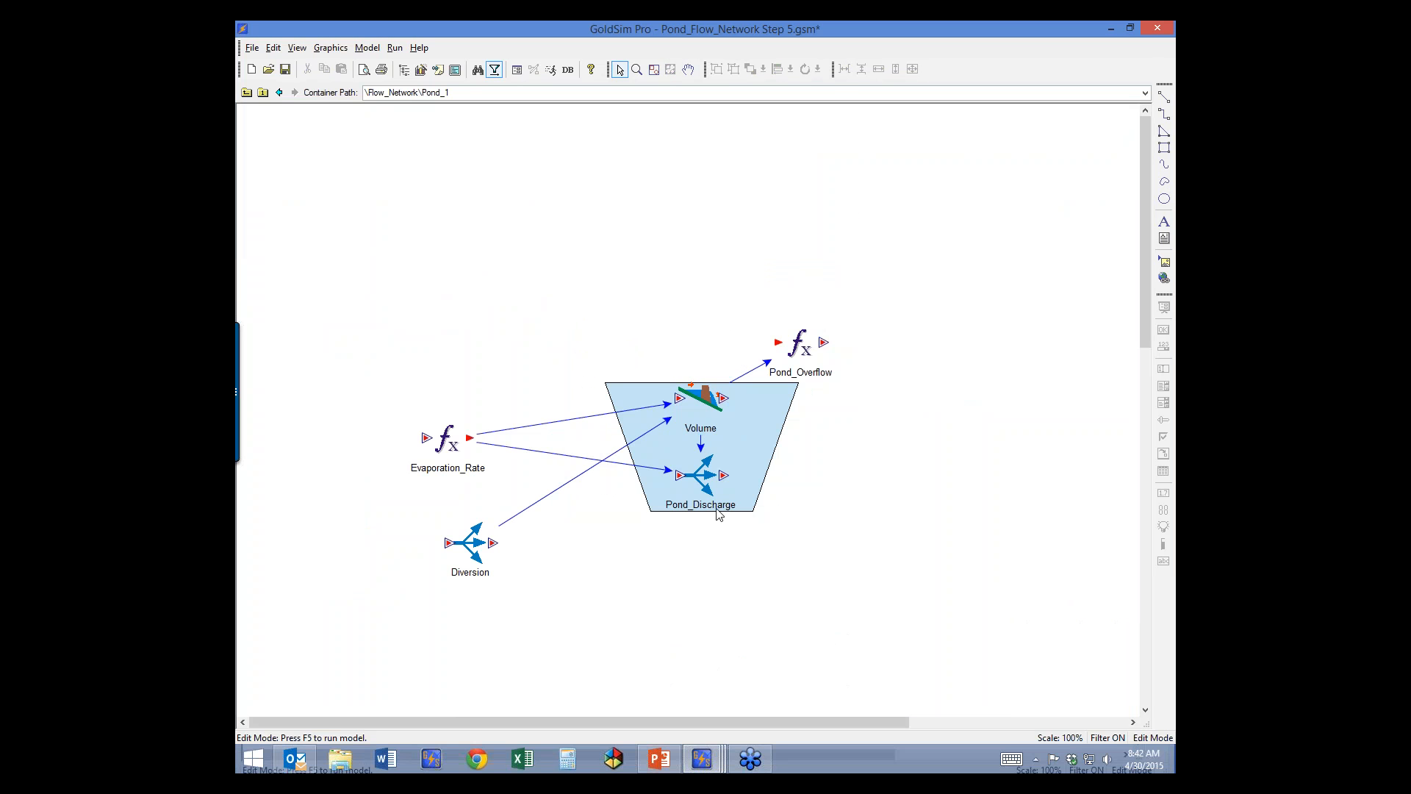
Rename the Pond_Discharge allocator inside Pond_1 as Discharge
double_click(699, 476)
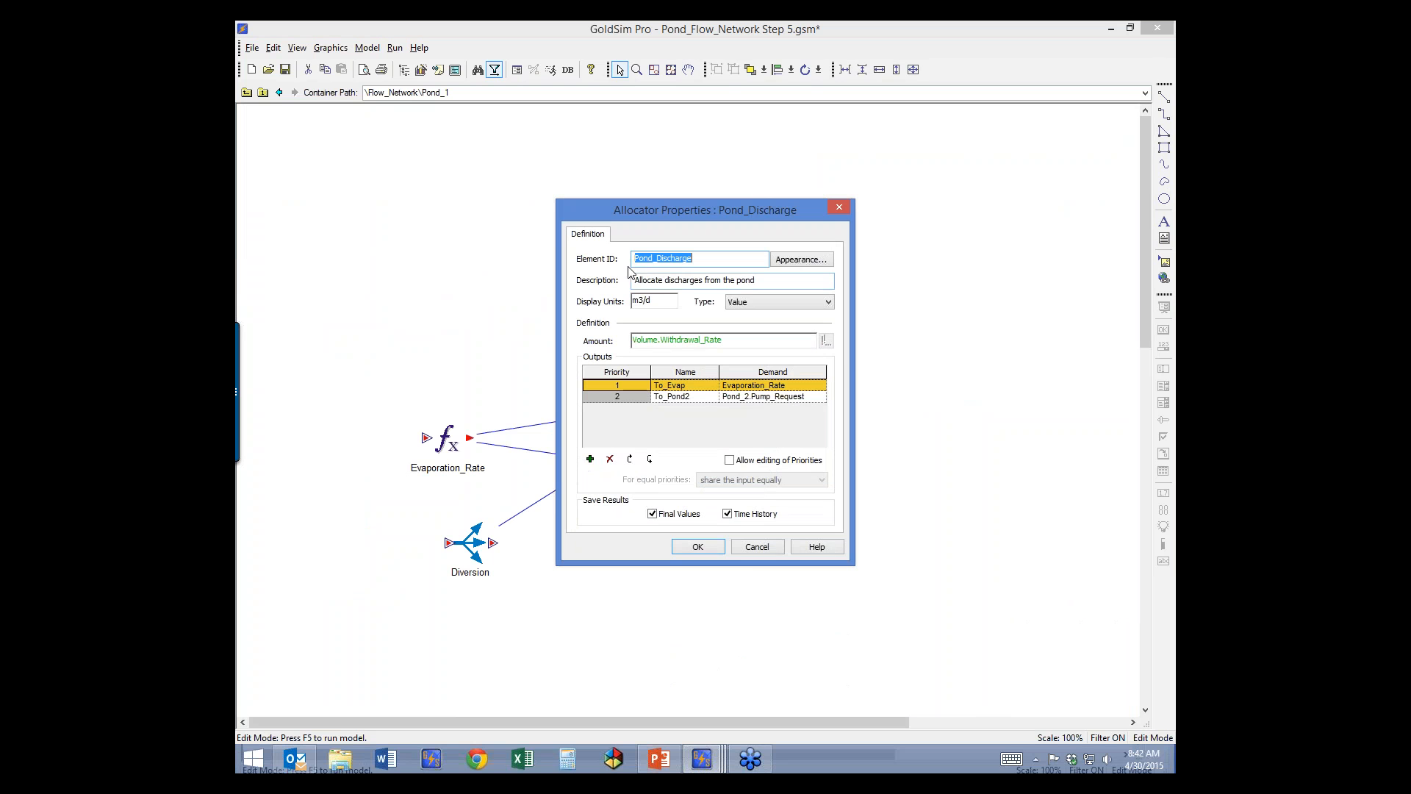
left_click_drag(656, 257, 571, 260)
key("Delete")
left_click(696, 551)
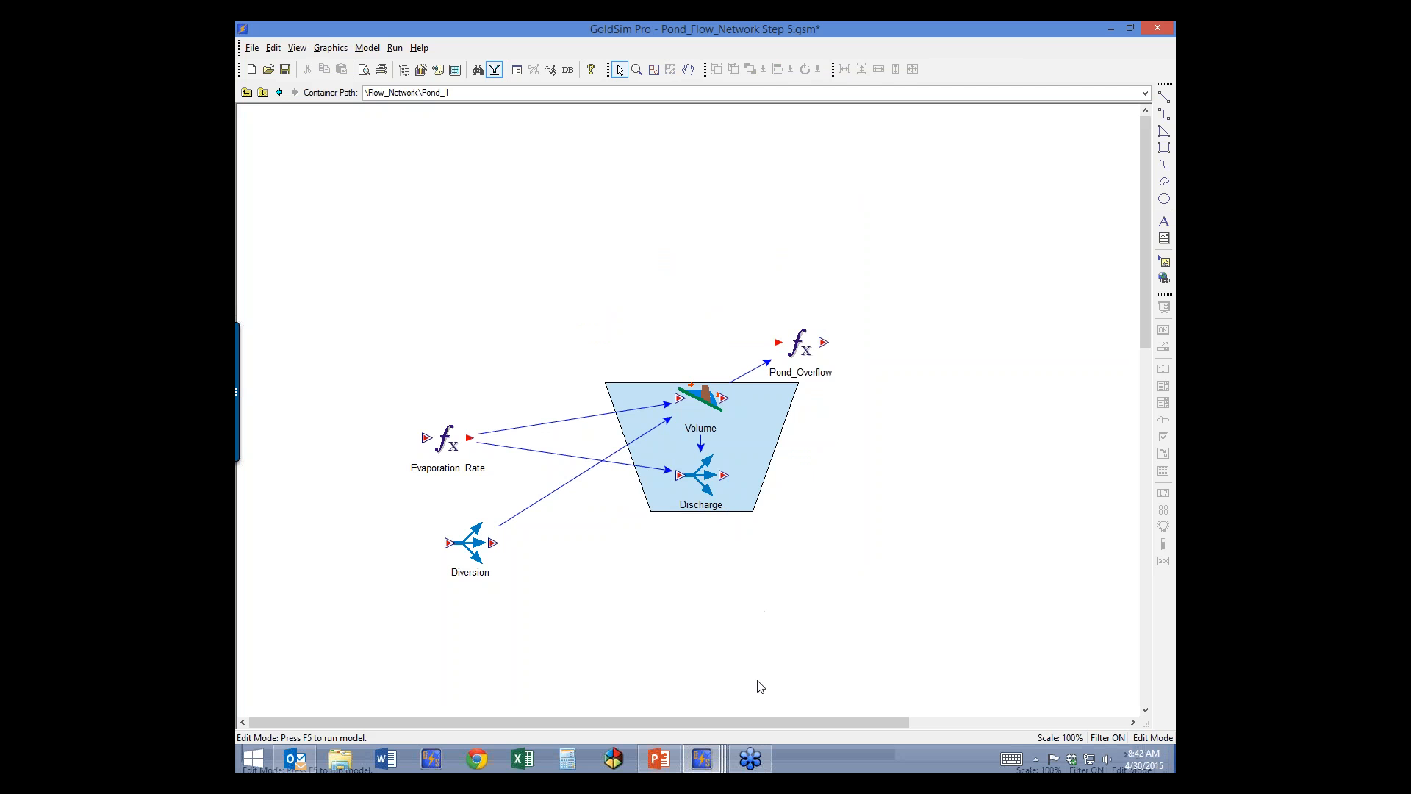
Rename the Pond_Overflow expression as Overflow and go back up to the Flow_Network container
double_click(801, 344)
left_click_drag(658, 315, 622, 310)
key("Delete")
left_click(700, 490)
left_click(247, 93)
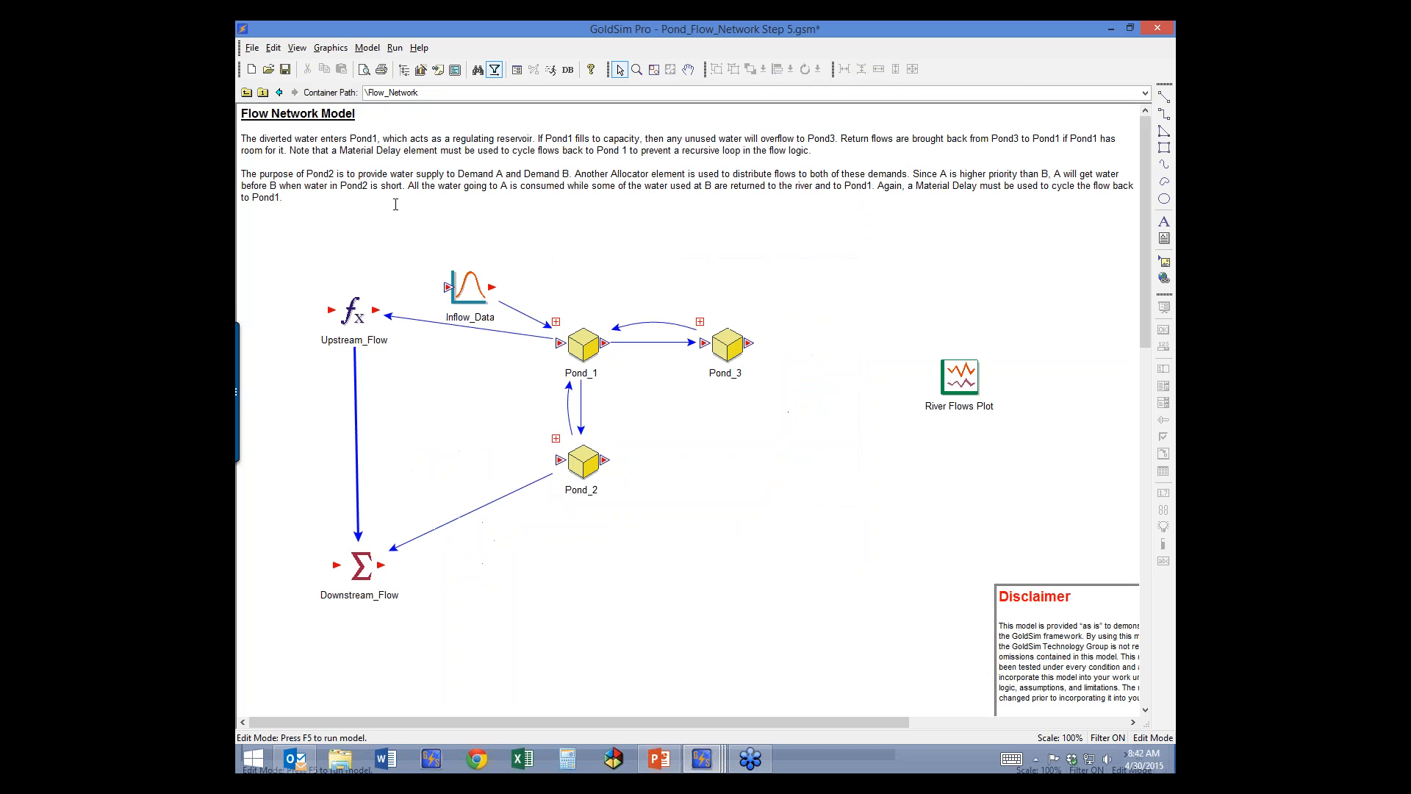
Review the exposed outputs and aliases in the Pond_1 container's properties, widening the Output column to read the full paths
double_click(579, 350)
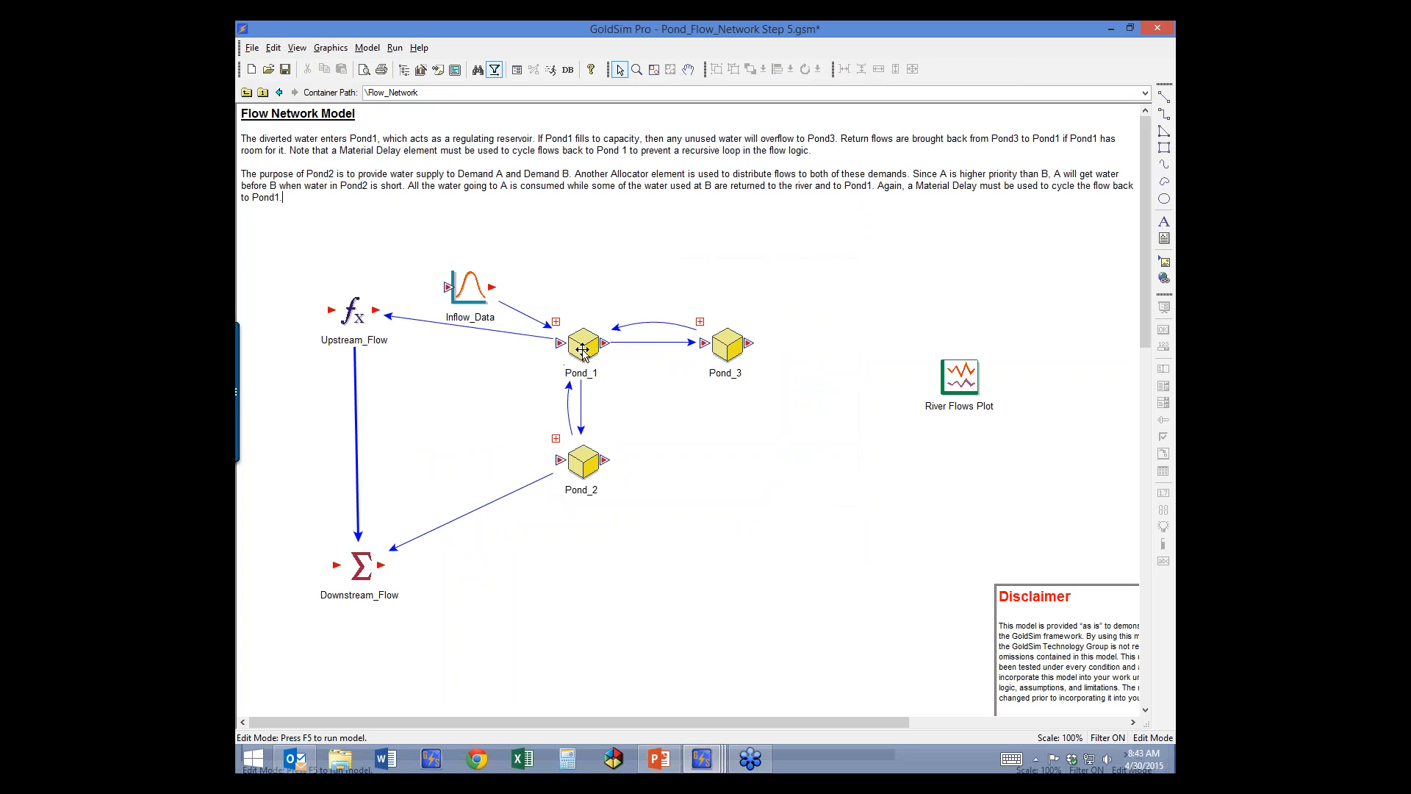
left_click_drag(612, 222, 718, 183)
left_click(816, 213)
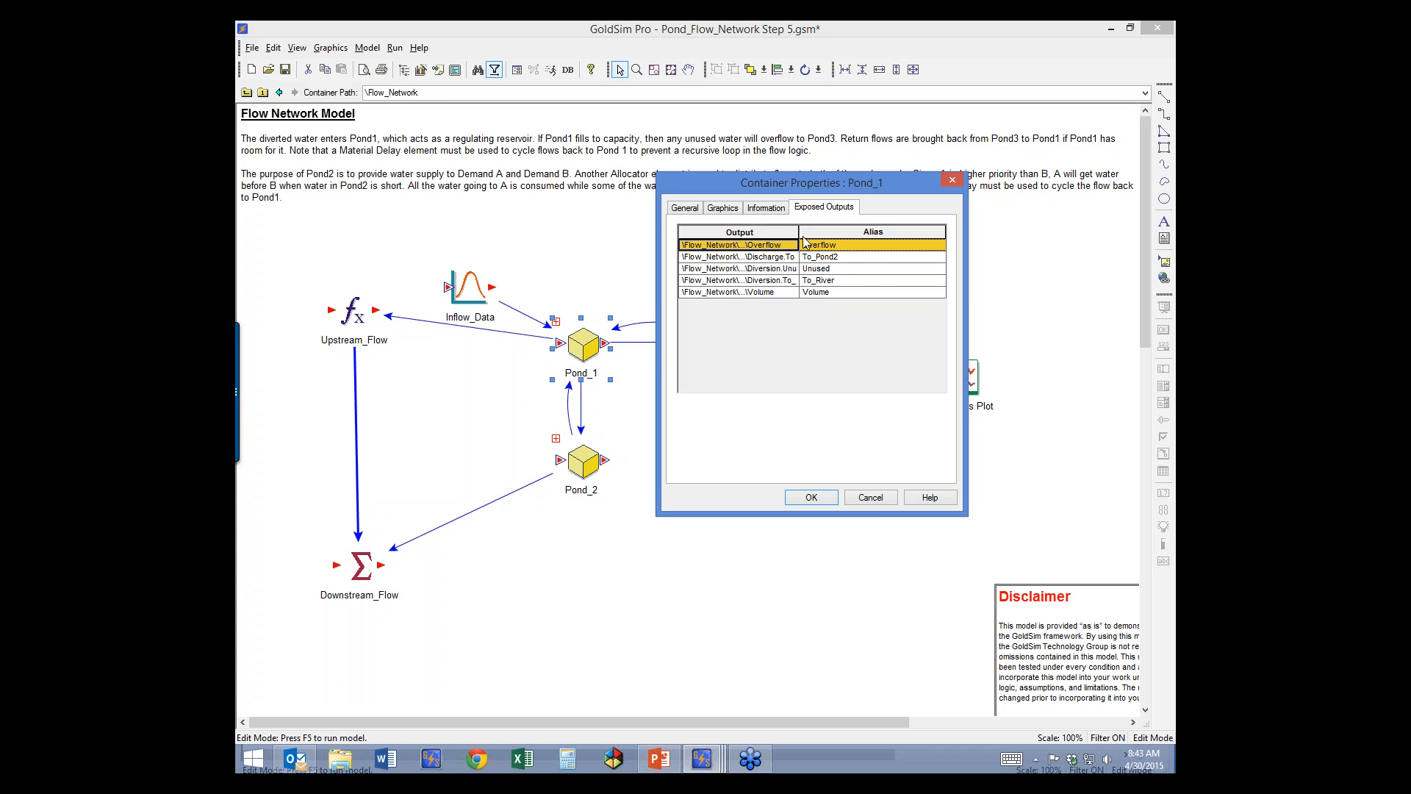
left_click_drag(800, 232, 834, 230)
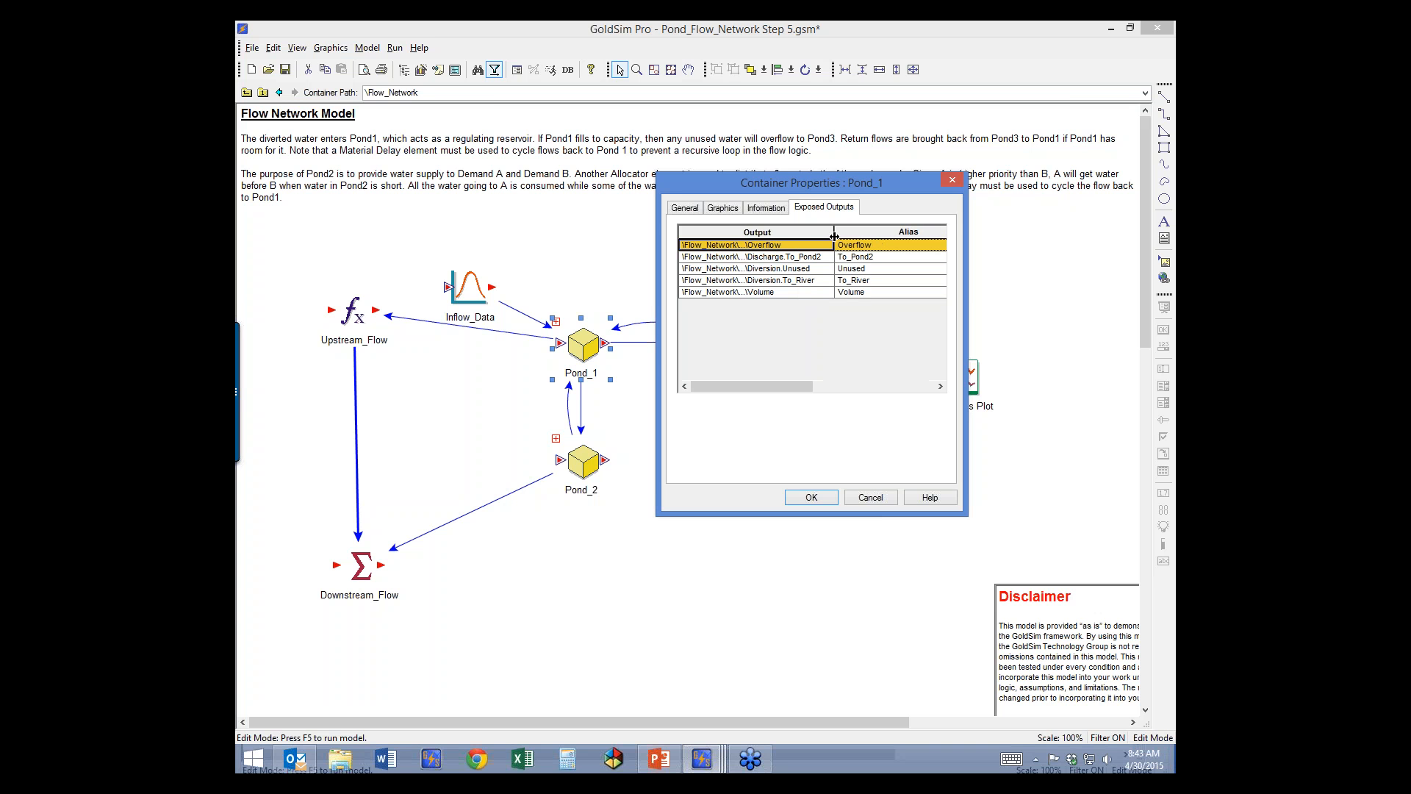
left_click(811, 497)
Insert a new Expression element below Pond_3 and move its properties dialog clear of the ponds
right_click(753, 466)
mouse_move(841, 473)
mouse_move(890, 515)
left_click(955, 517)
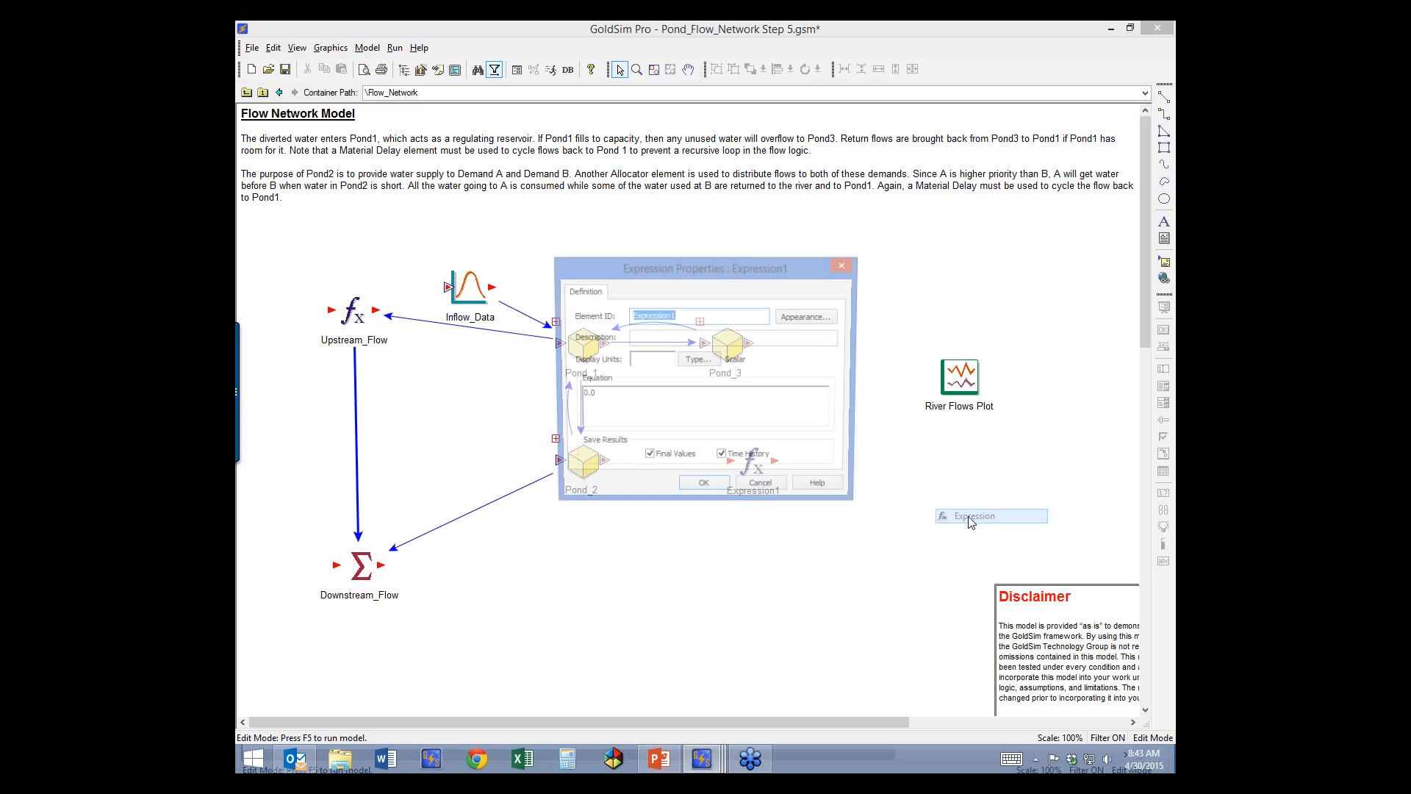
left_click_drag(647, 262, 855, 171)
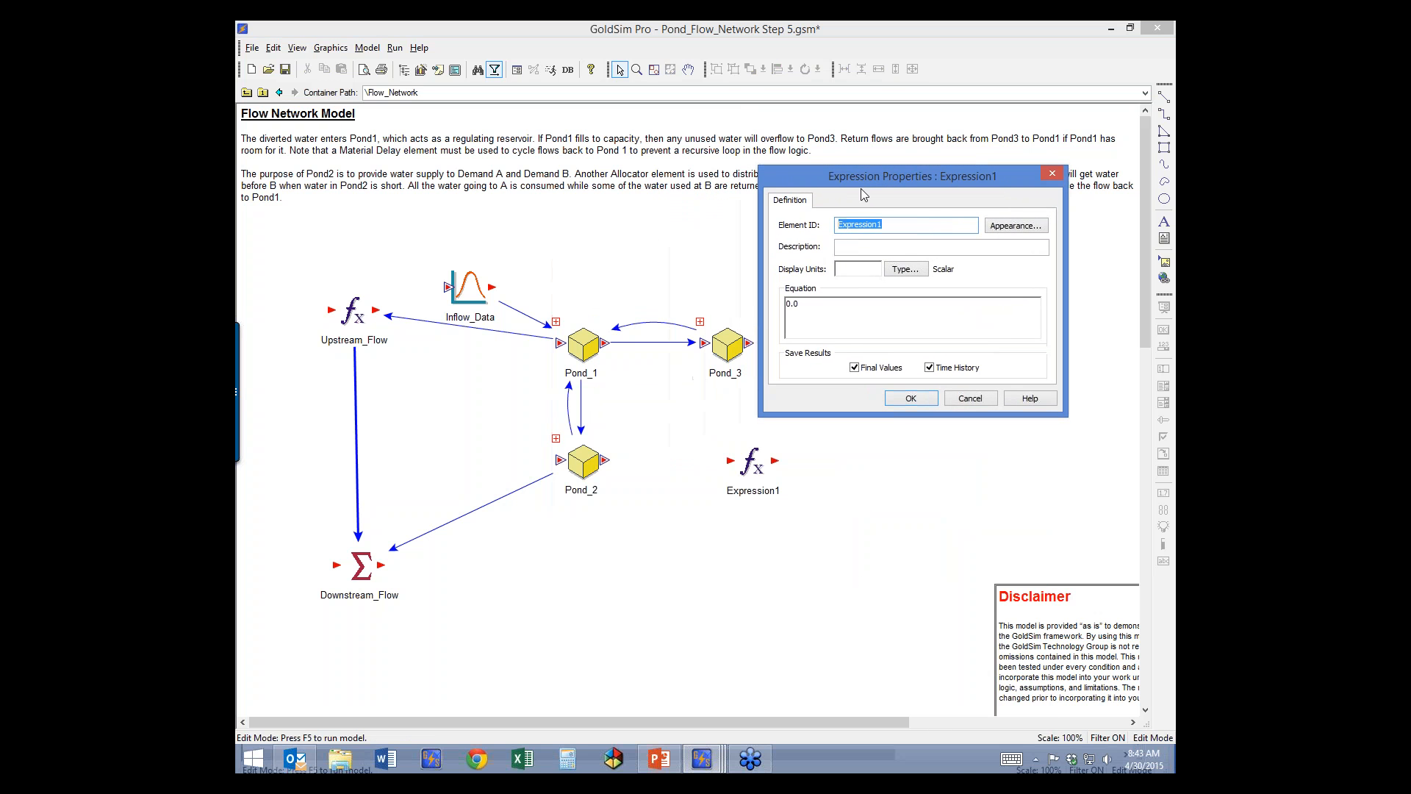
Set the new expression's display units to m3/d and its equation to Pond_1.Overflow
left_click(859, 266)
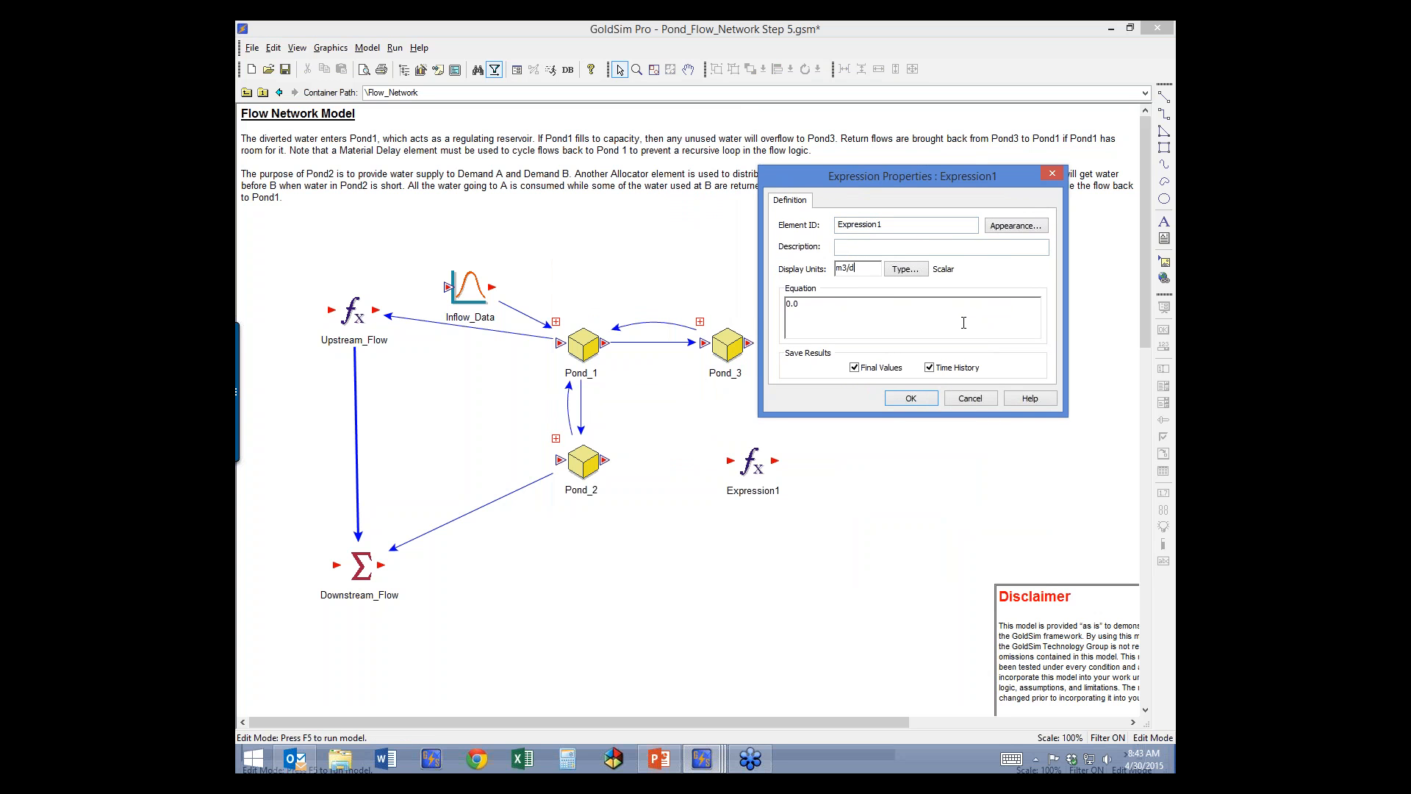
type("m3/d")
key("Tab")
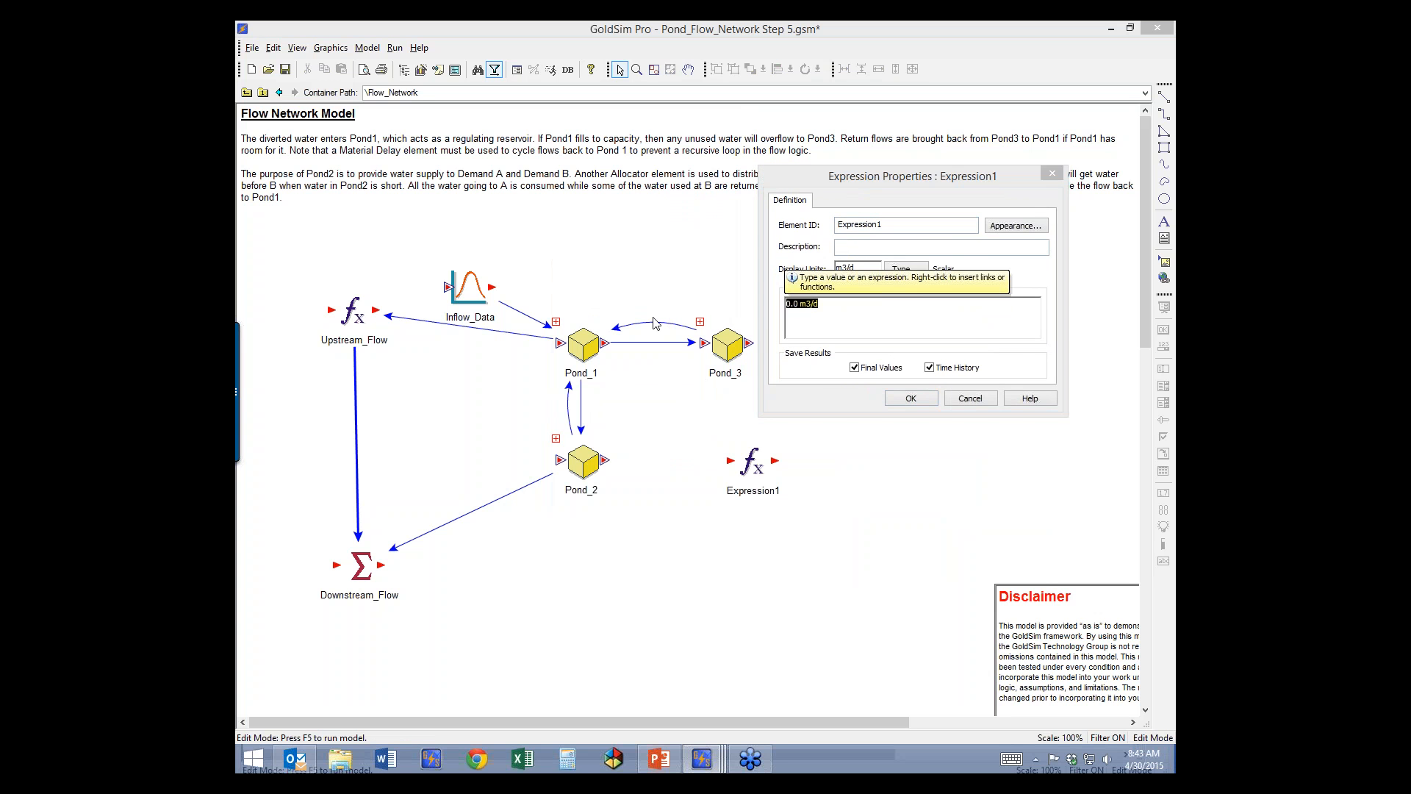
type("po")
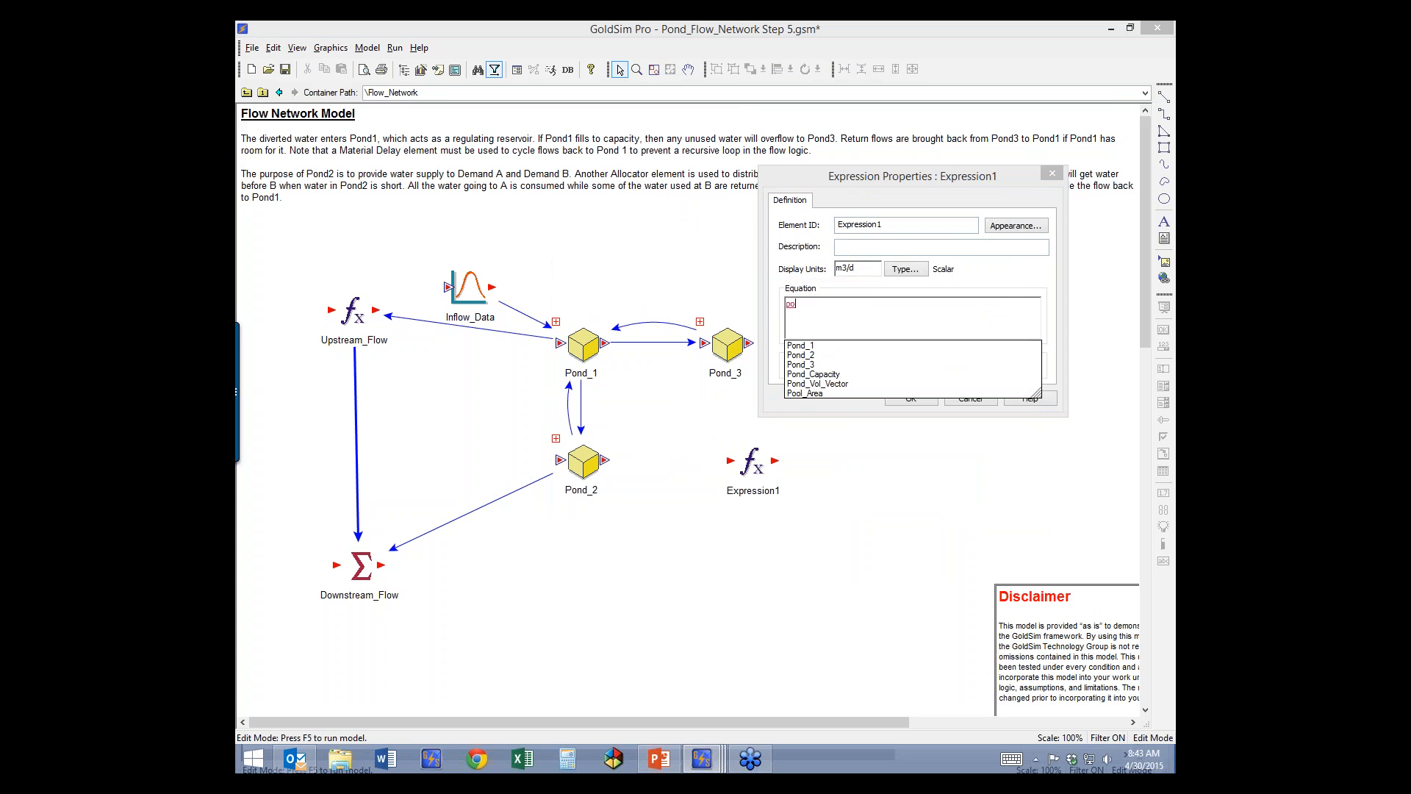
key("Return")
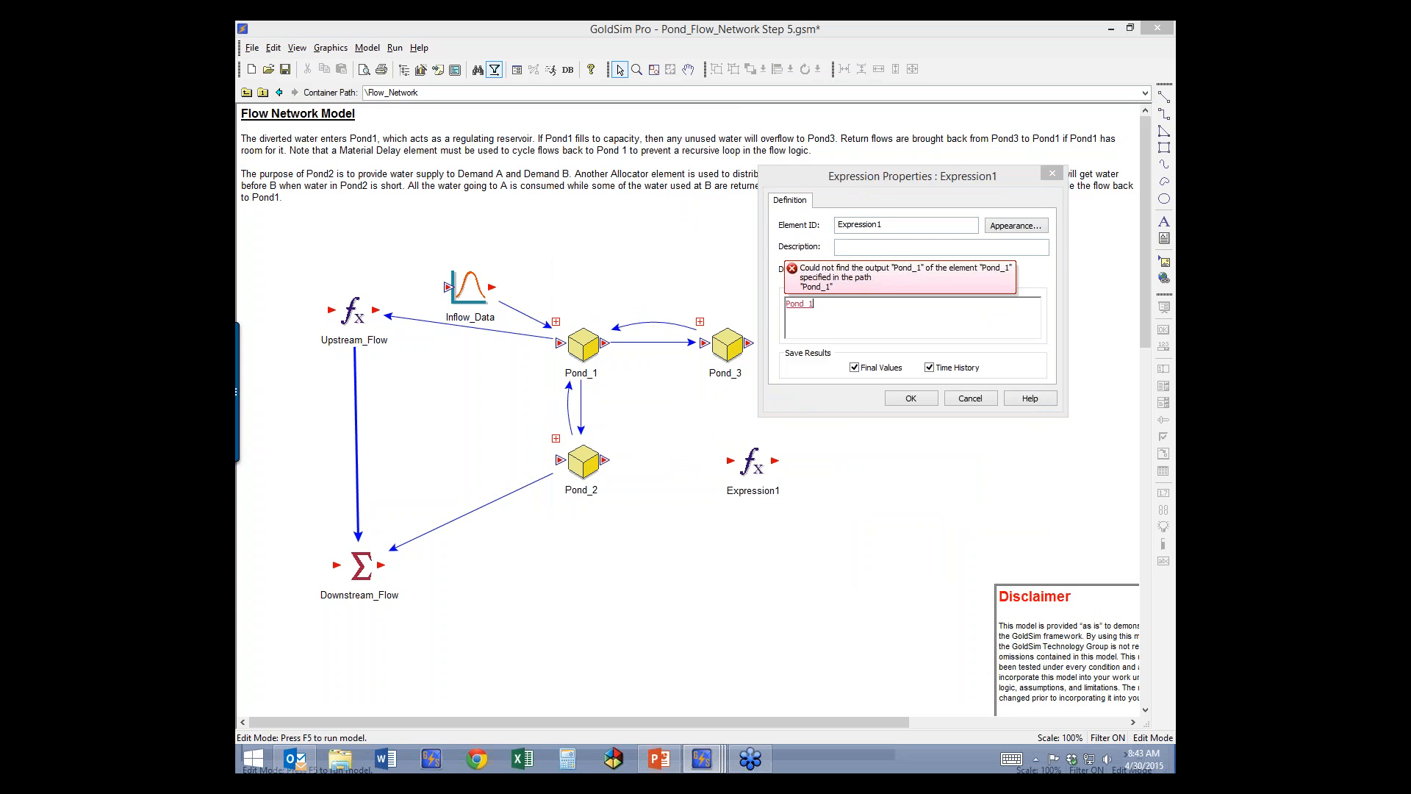
type(".")
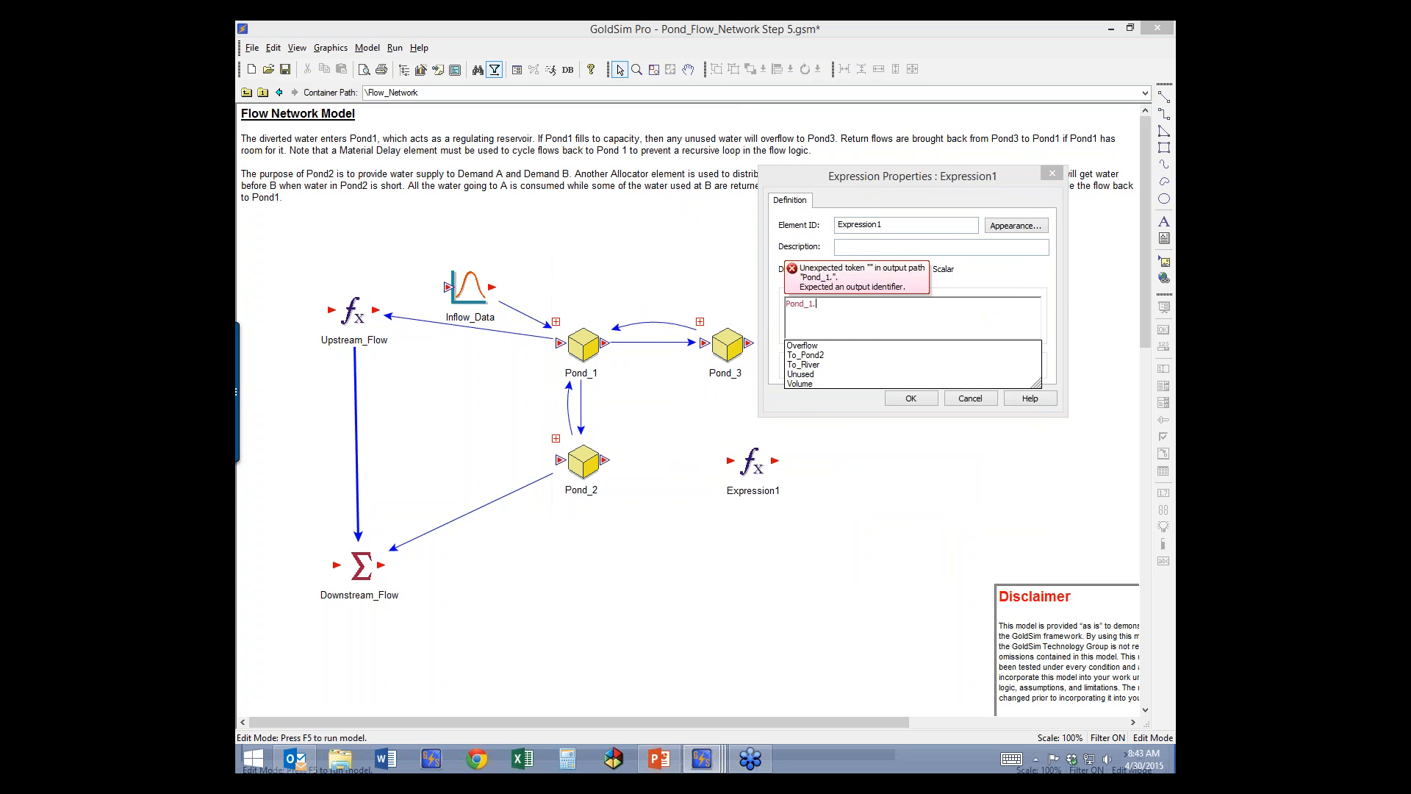
key("Return")
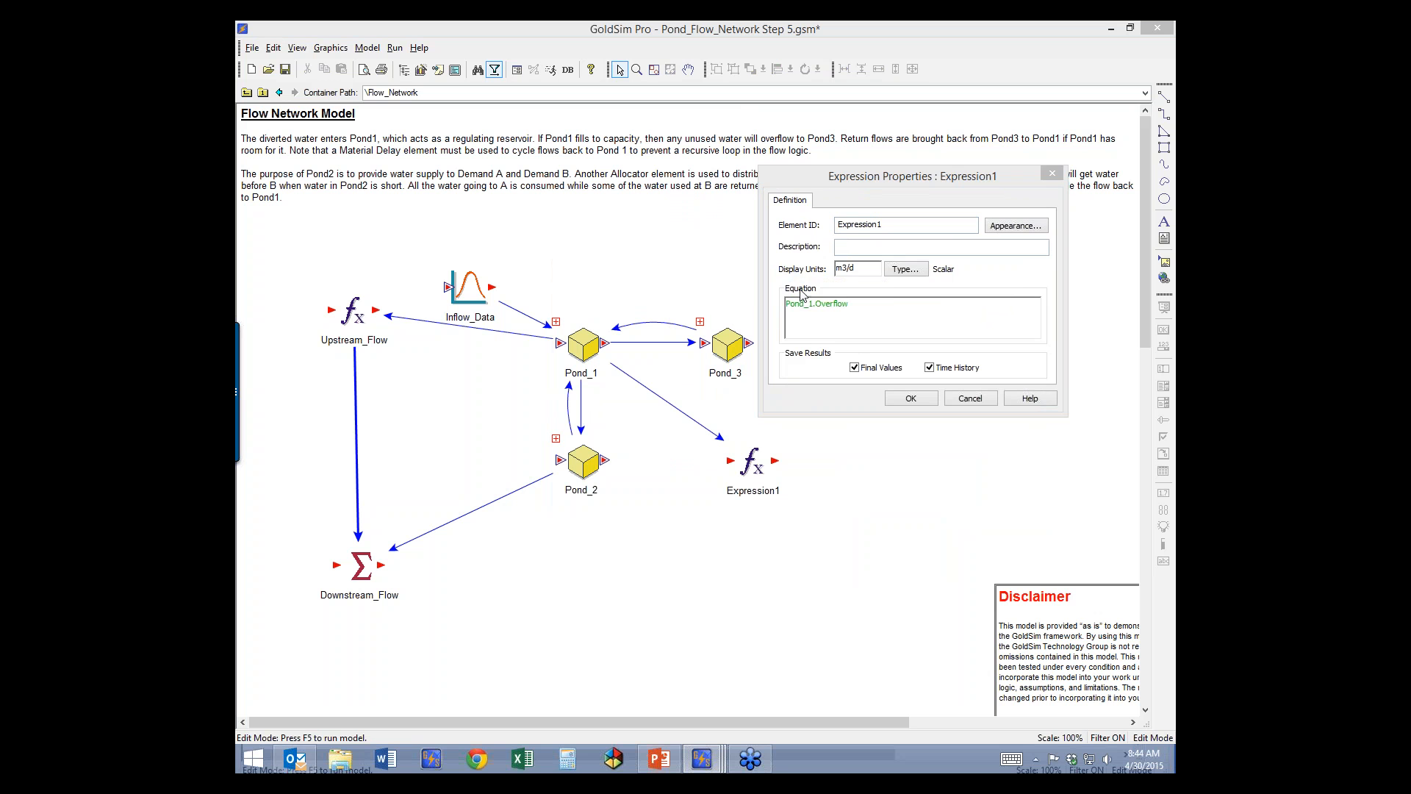
Confirm the new expression's properties and examine Pond1_Overflow in the Pond_Flow_Network Flows Only model
left_click(912, 398)
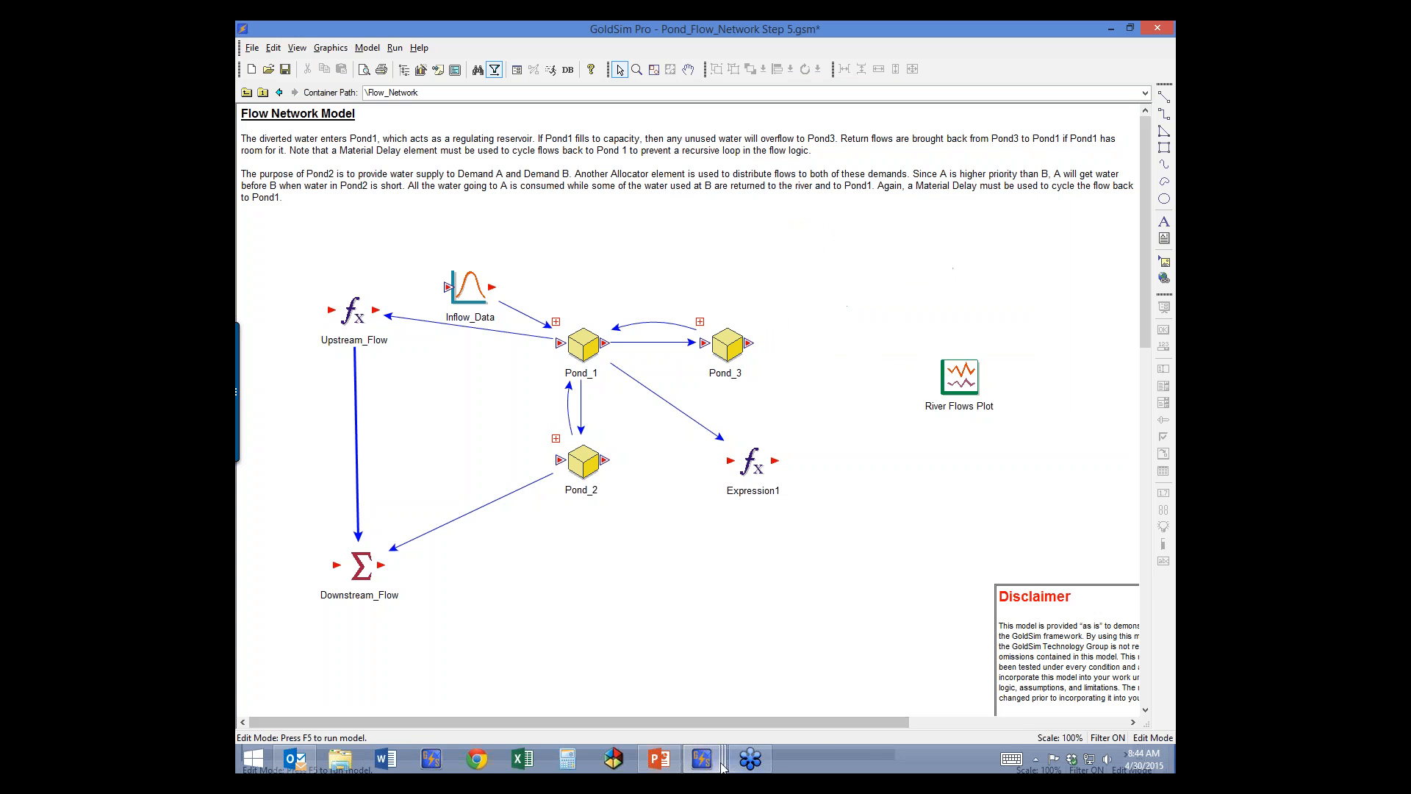
mouse_move(719, 767)
left_click(728, 646)
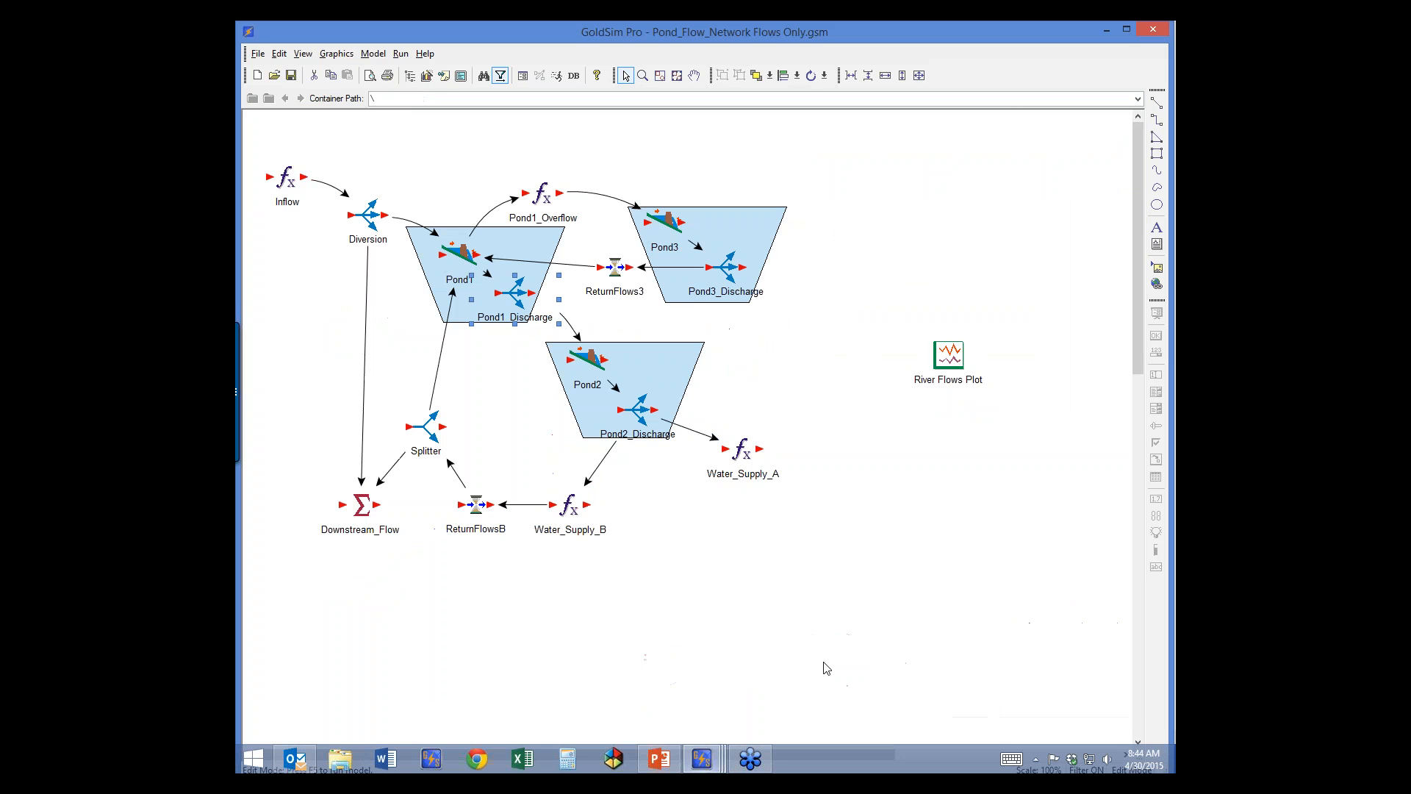
left_click(541, 194)
left_click(702, 761)
mouse_move(517, 277)
mouse_move(695, 761)
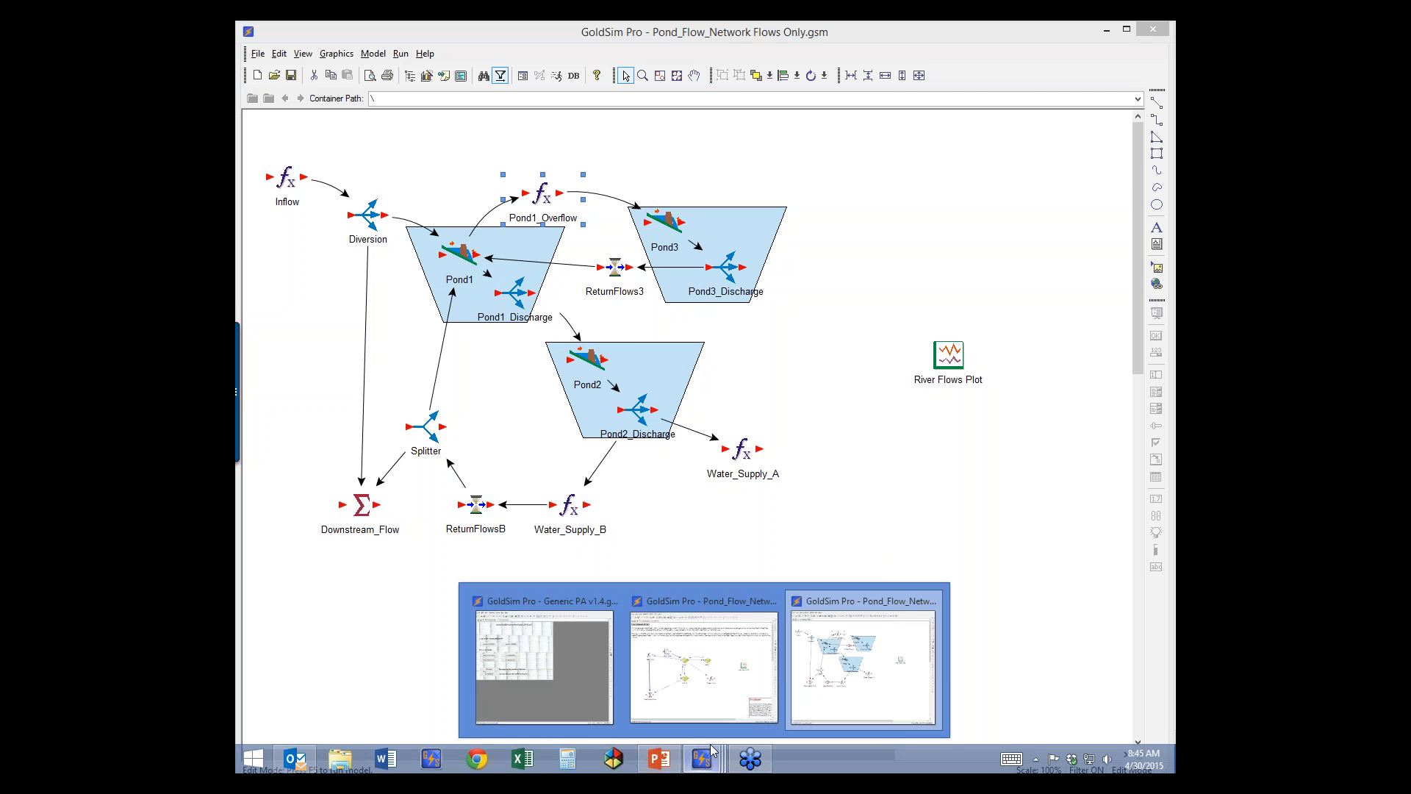
Return to the Step 5 model, look inside the Pond_1 container, and nudge Expression1 slightly away from the ponds in Flow_Network
left_click(714, 675)
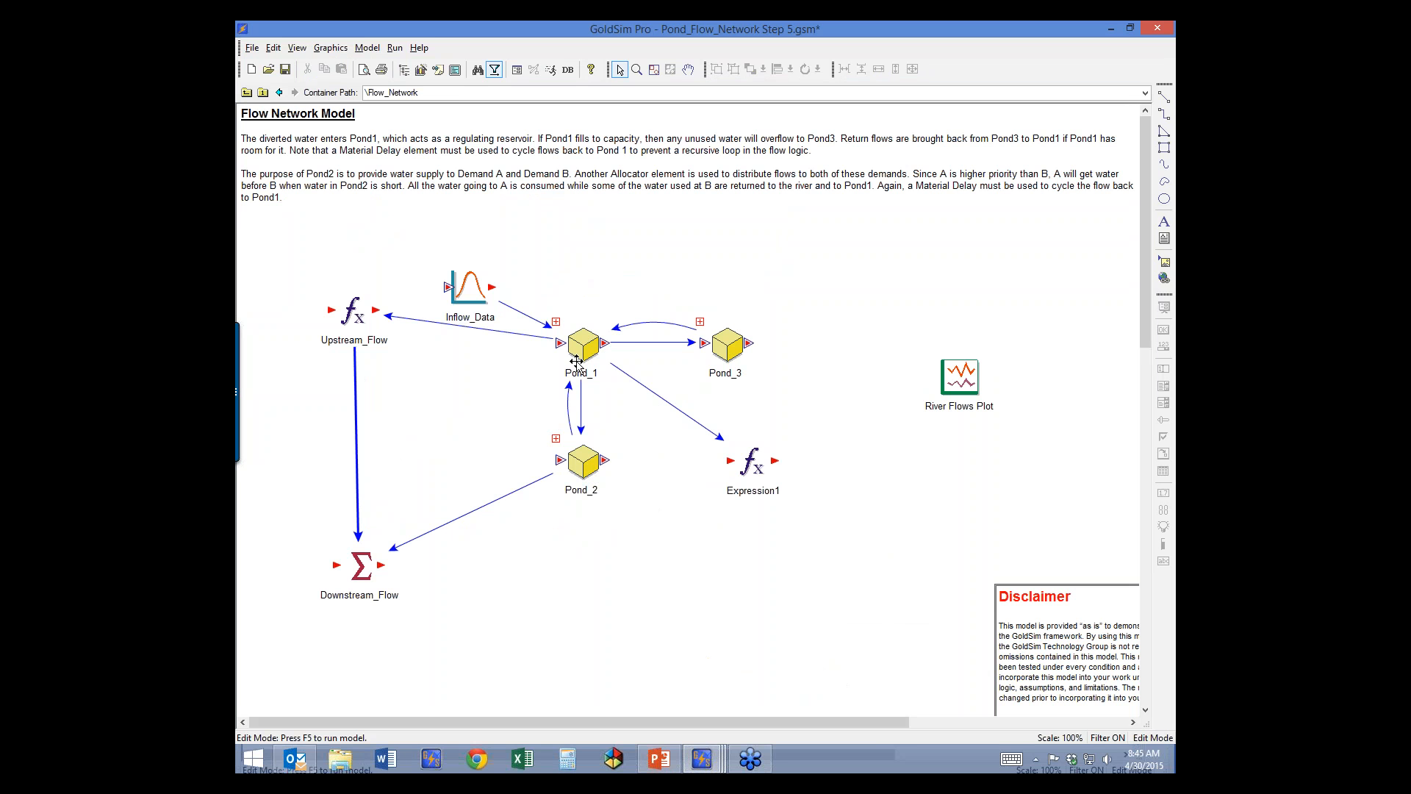
left_click(557, 322)
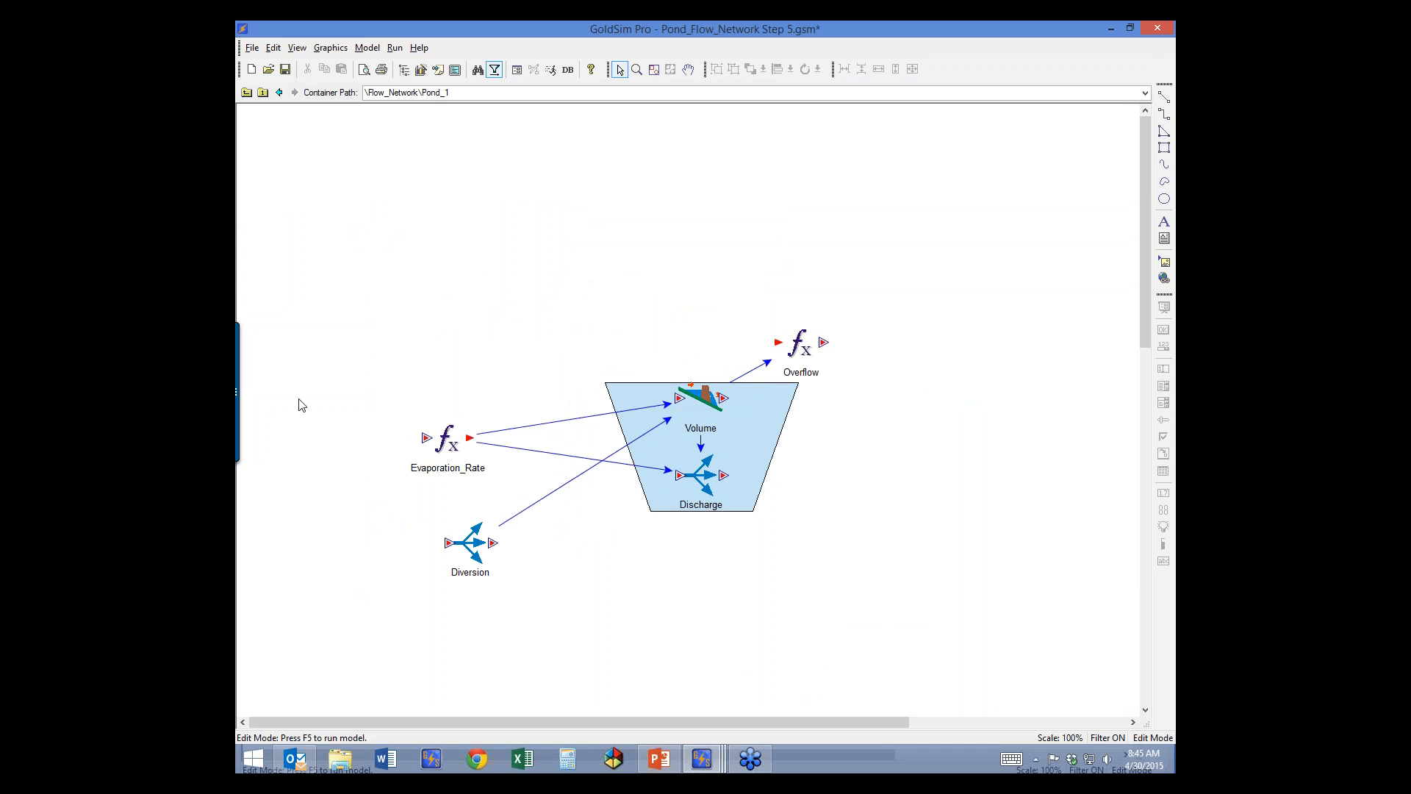
left_click_drag(922, 265, 333, 669)
left_click(247, 93)
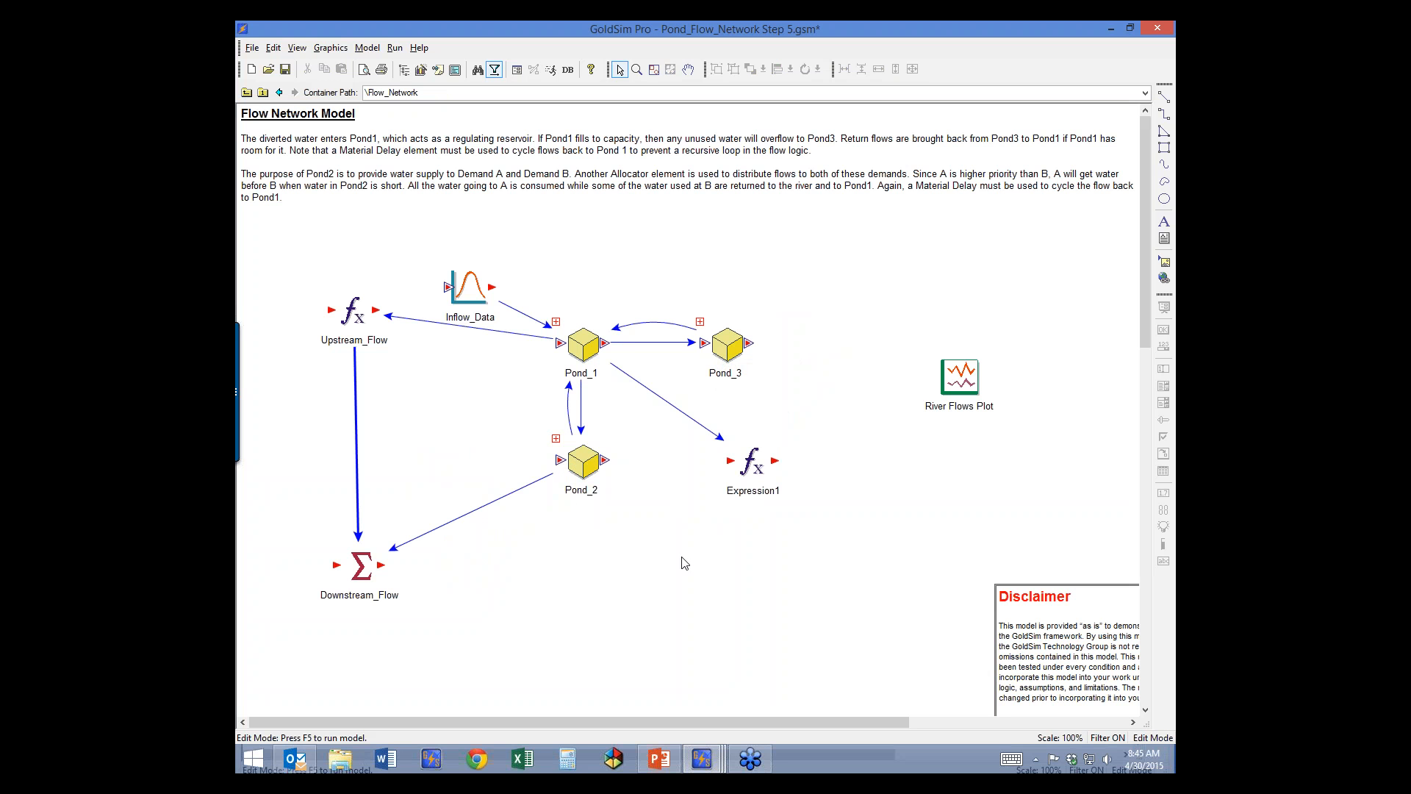
left_click_drag(762, 464, 785, 480)
left_click(697, 580)
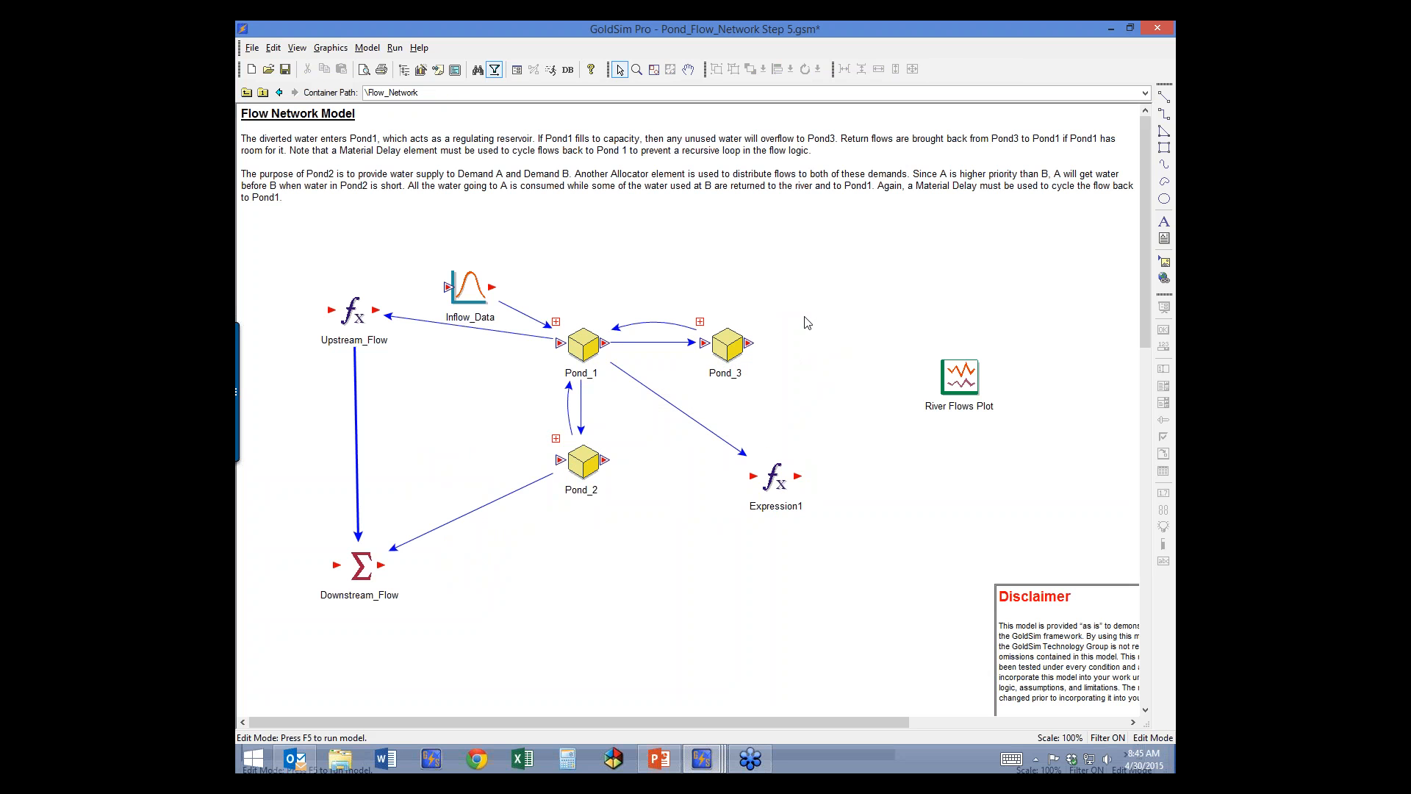
Open Pond_Flow_Network Step 4.gsm without saving the changes to the Step 5 model
left_click(269, 69)
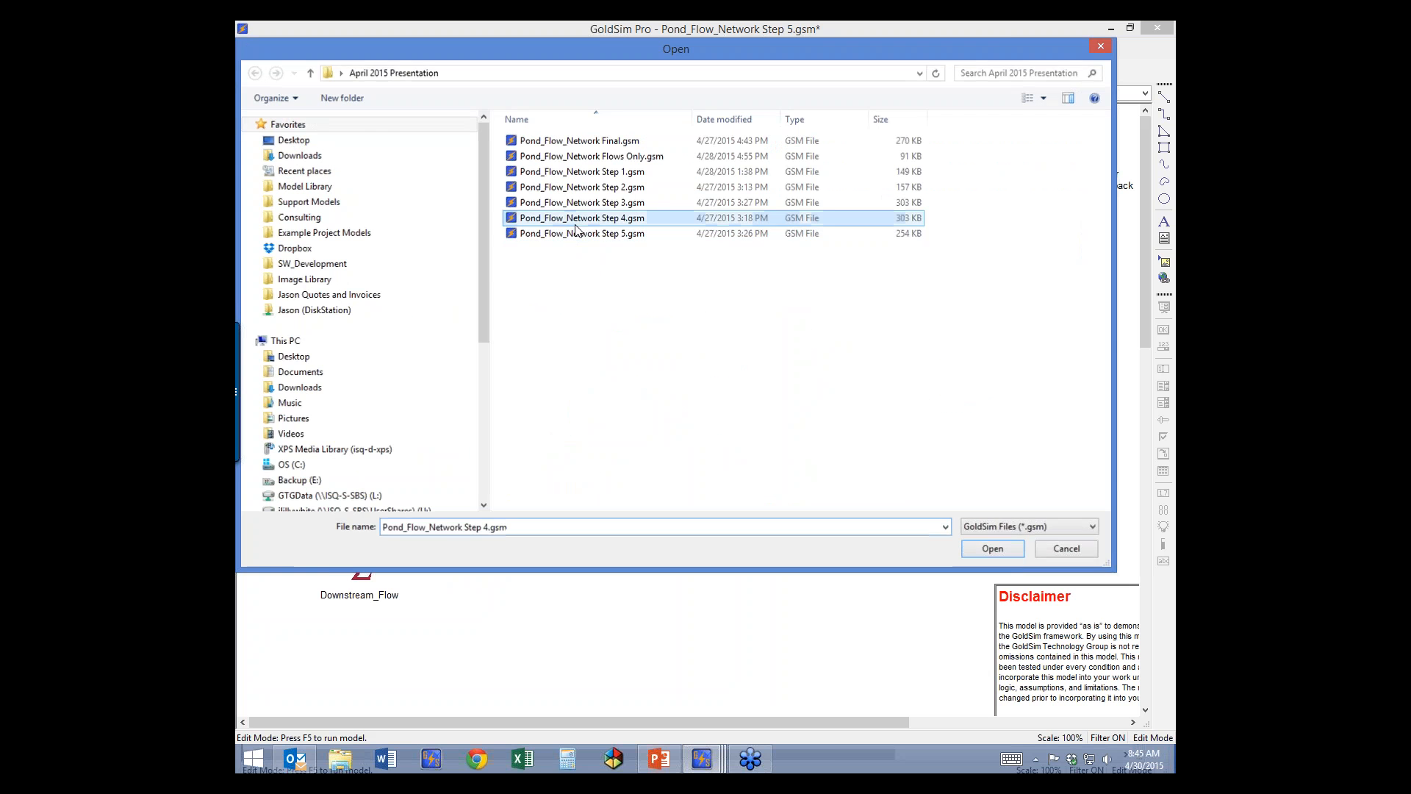
double_click(581, 218)
left_click(731, 422)
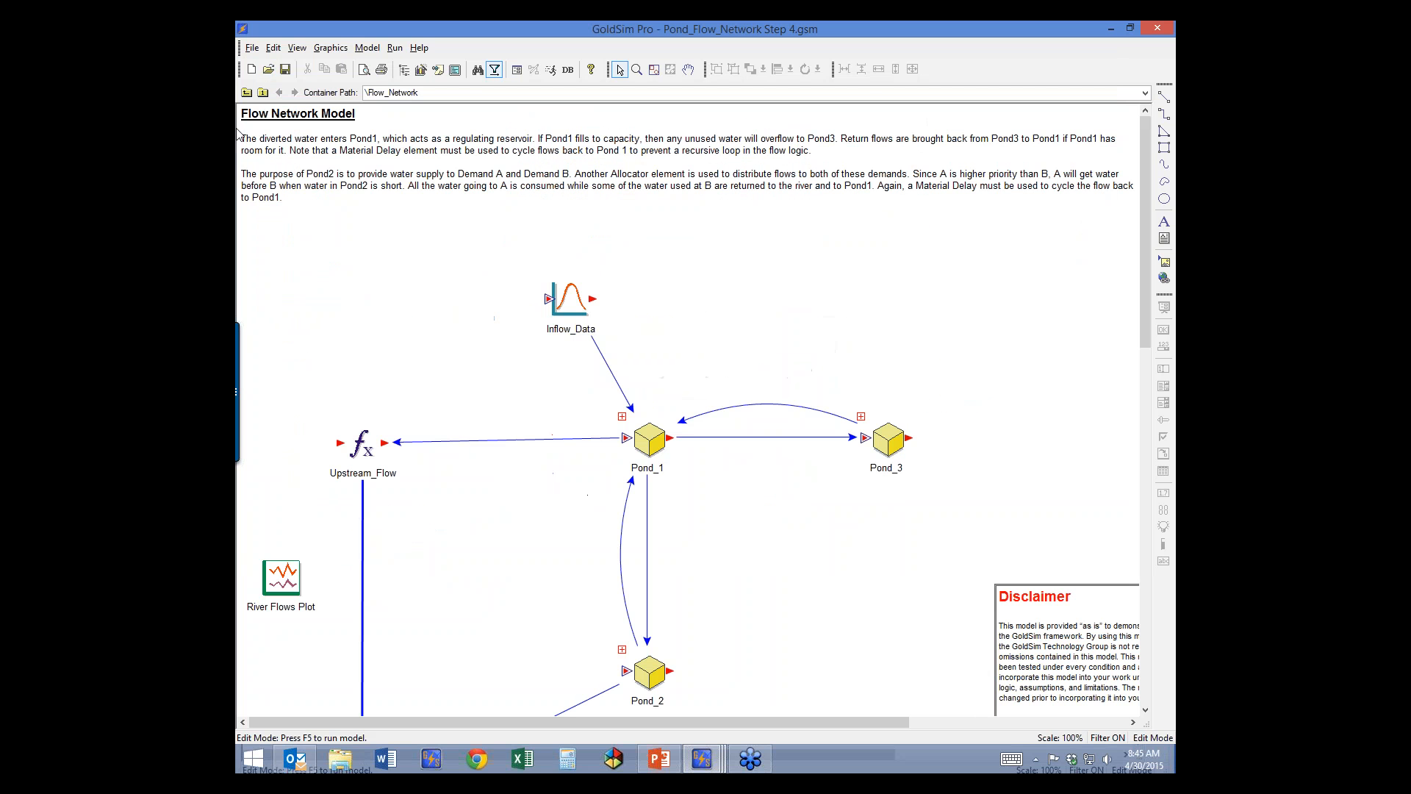
Open Pond_Flow_Network Step 3.gsm and go into the Pond_1 container inside Flow_Network
left_click(268, 69)
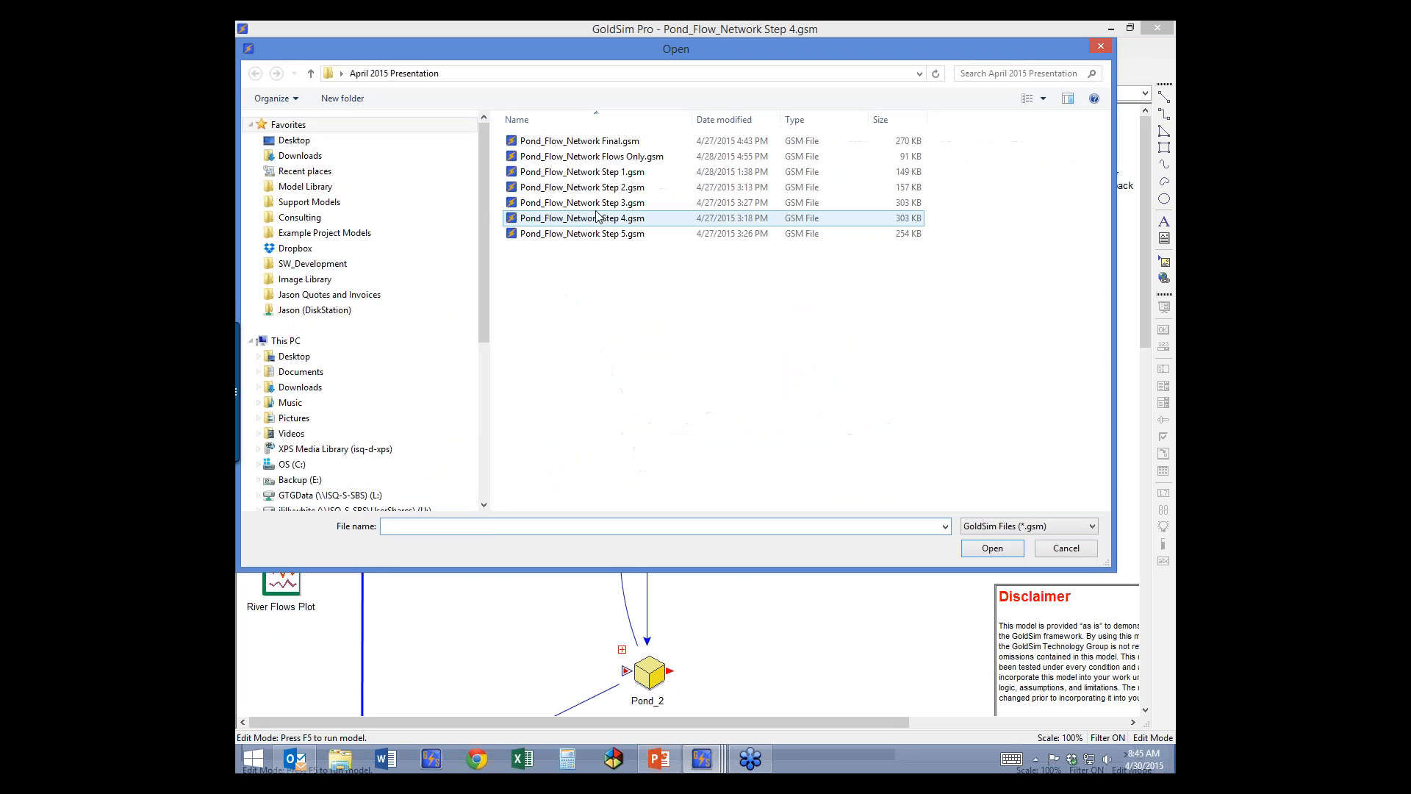
double_click(581, 202)
double_click(402, 258)
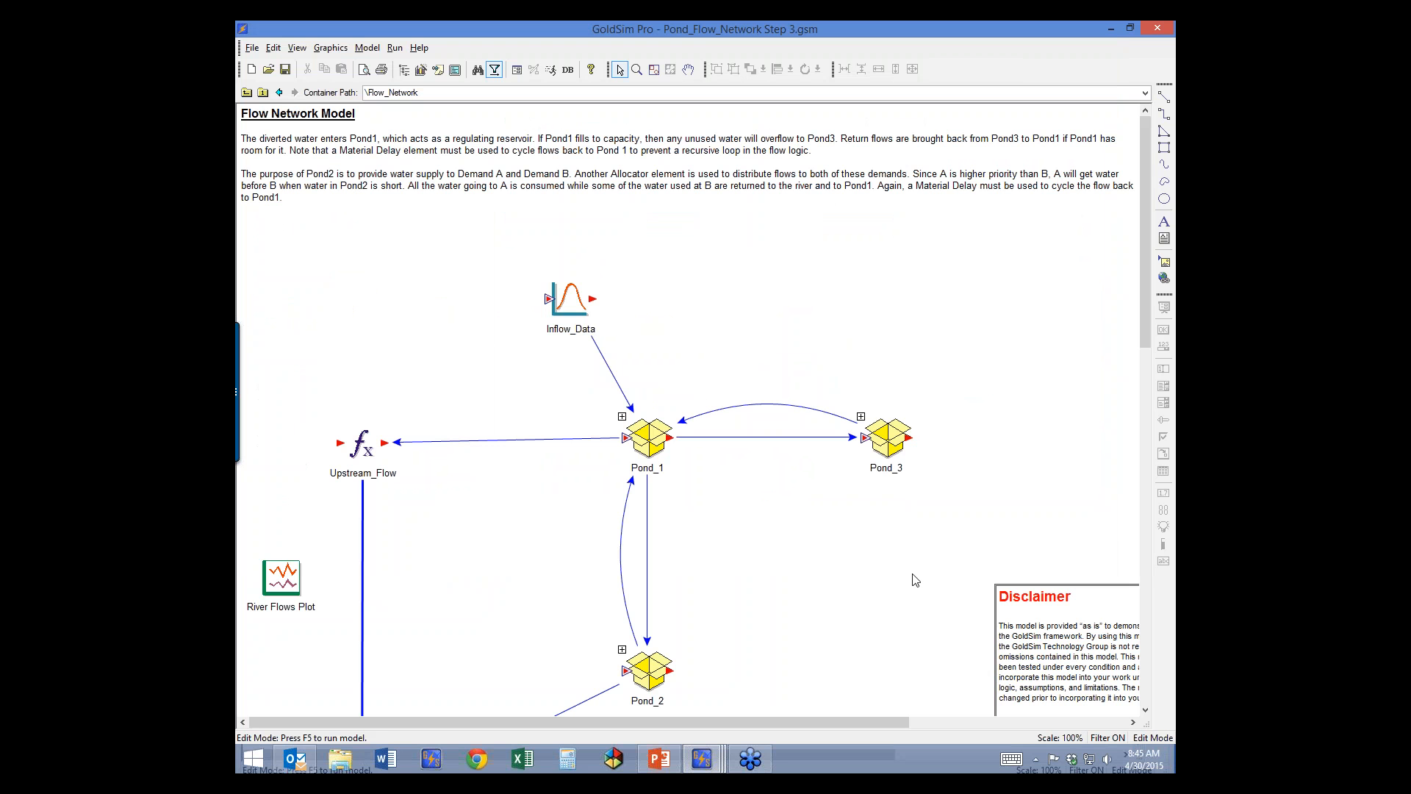
double_click(625, 431)
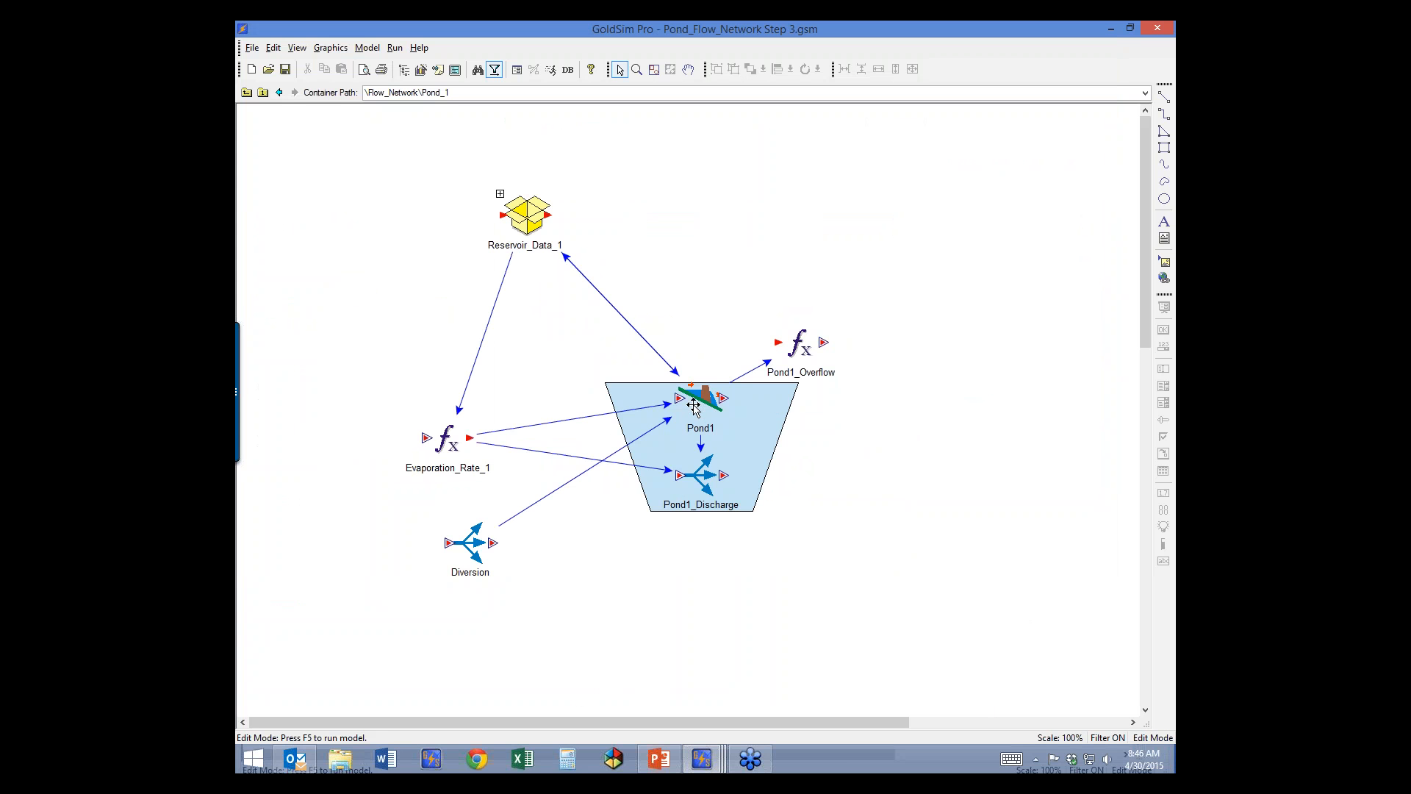
Rename the Evaporation_Rate_1 expression in Pond_1 as Evaporation
left_click(685, 488)
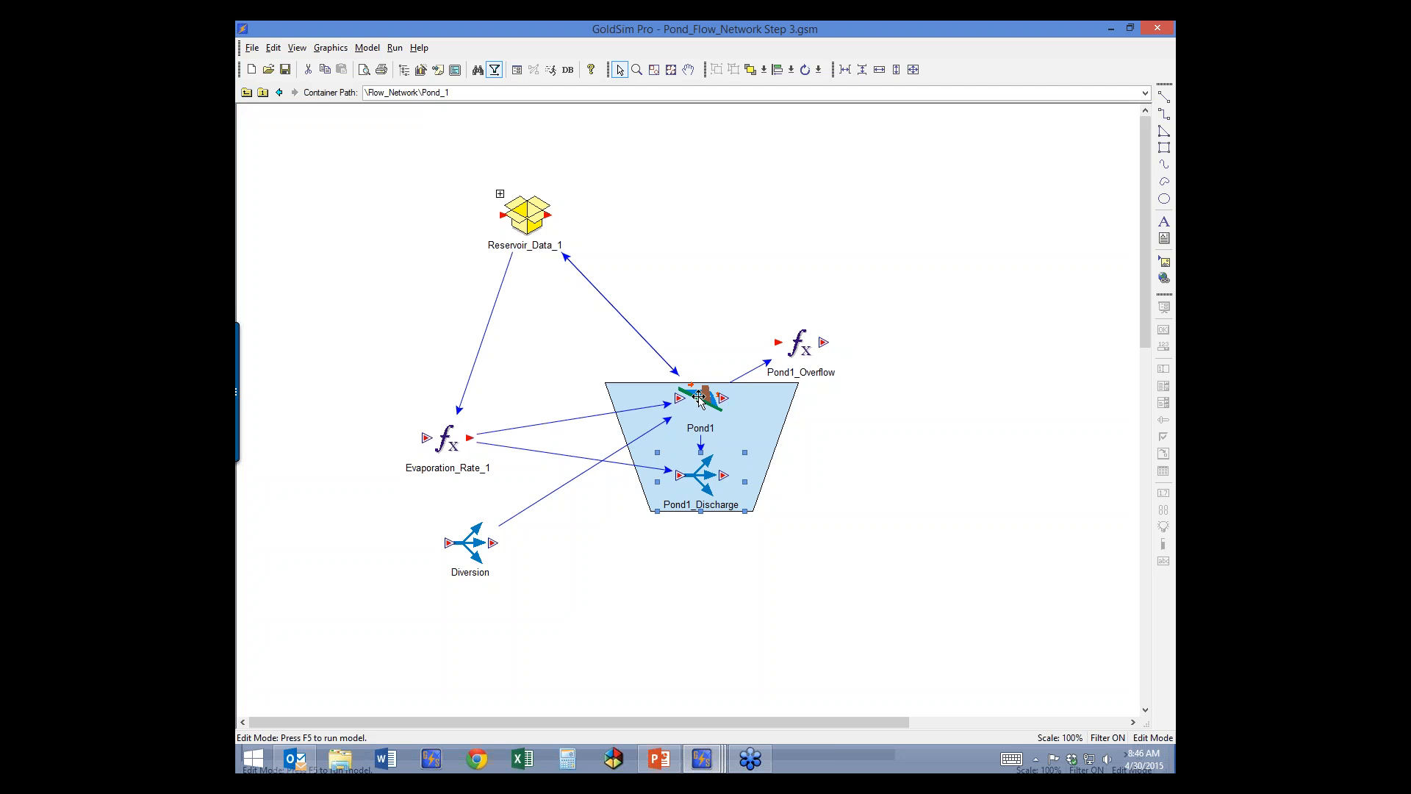
left_click(804, 348)
double_click(443, 441)
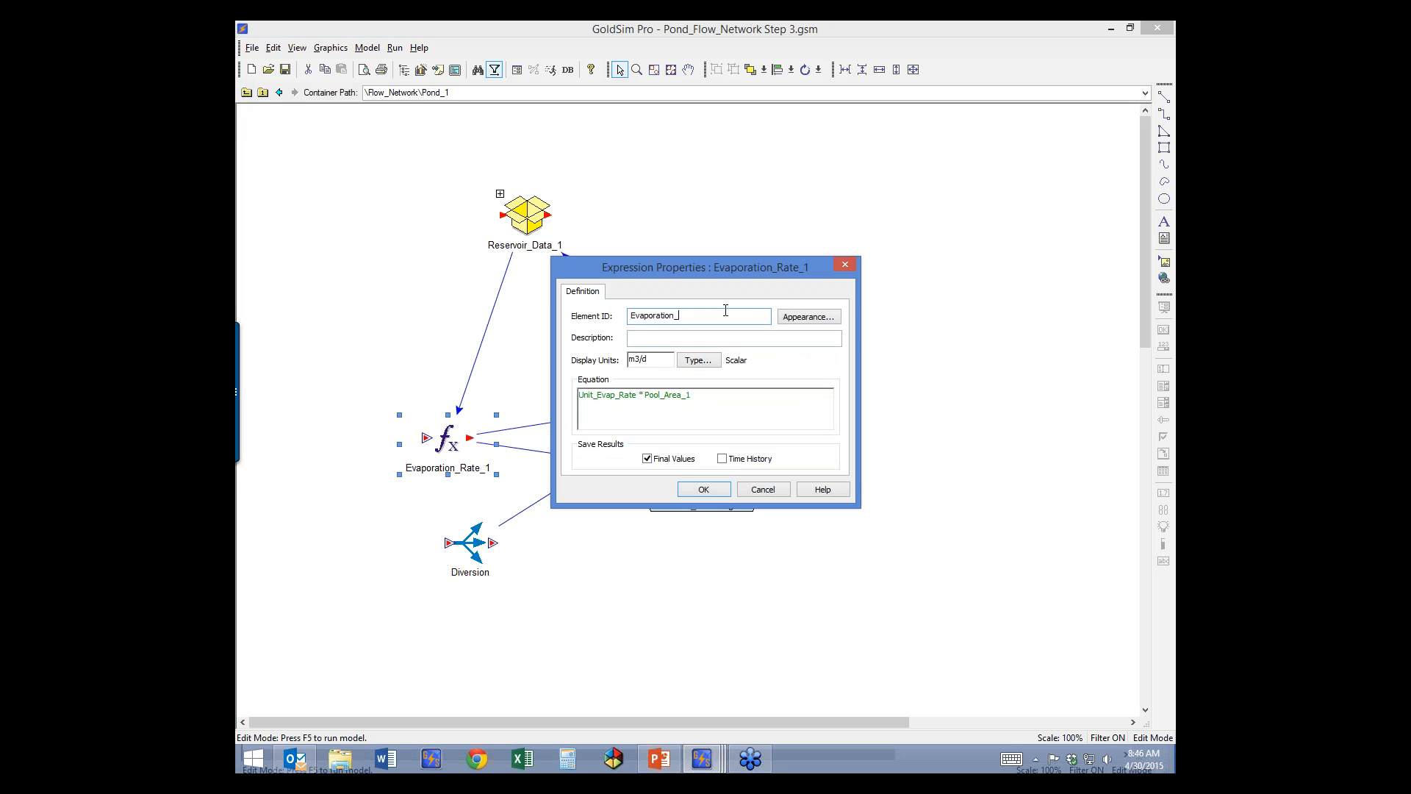
left_click(704, 489)
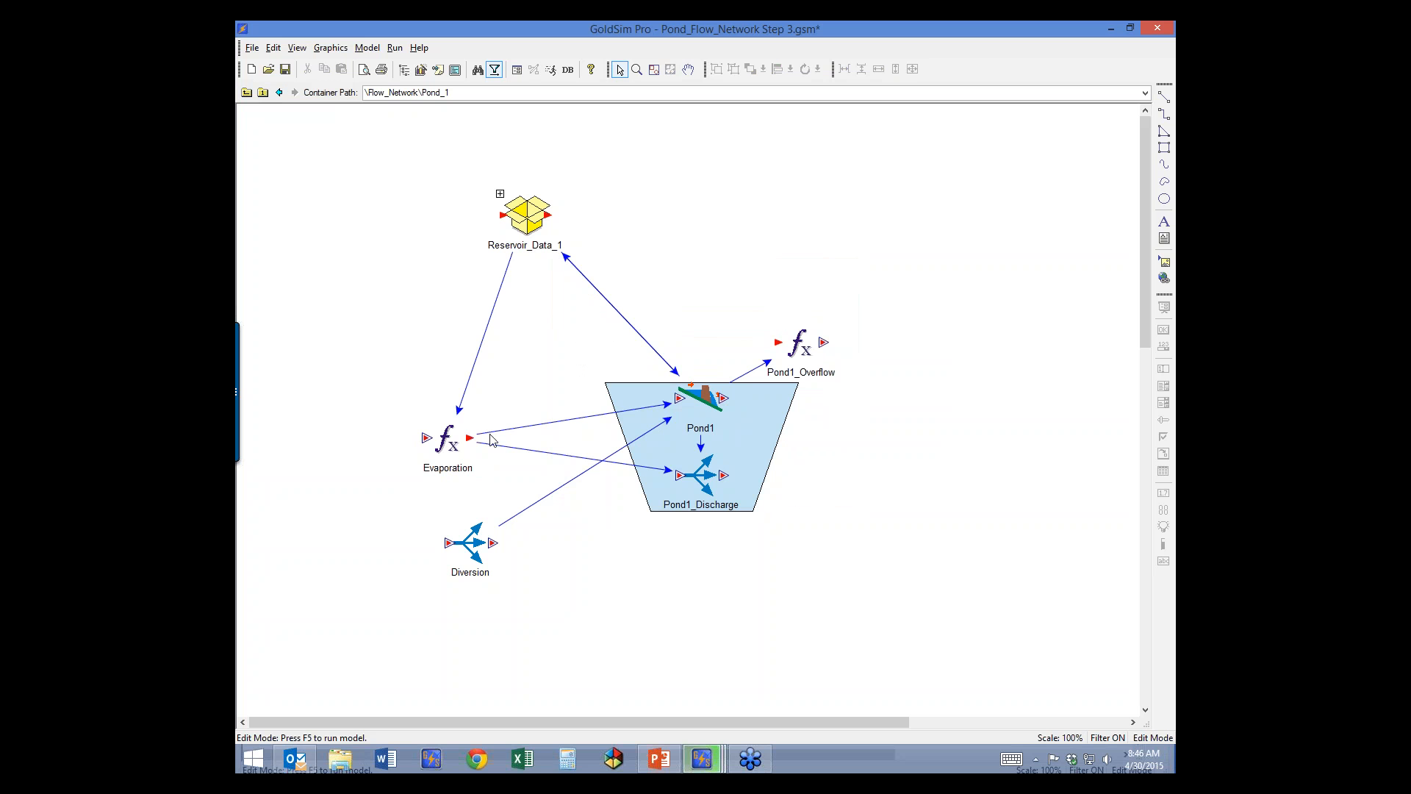
Check the Evaporation expression and how the Pond1 reservoir's withdrawal rate references it, moving the reservoir's properties dialog clear of the diagram
left_click(246, 92)
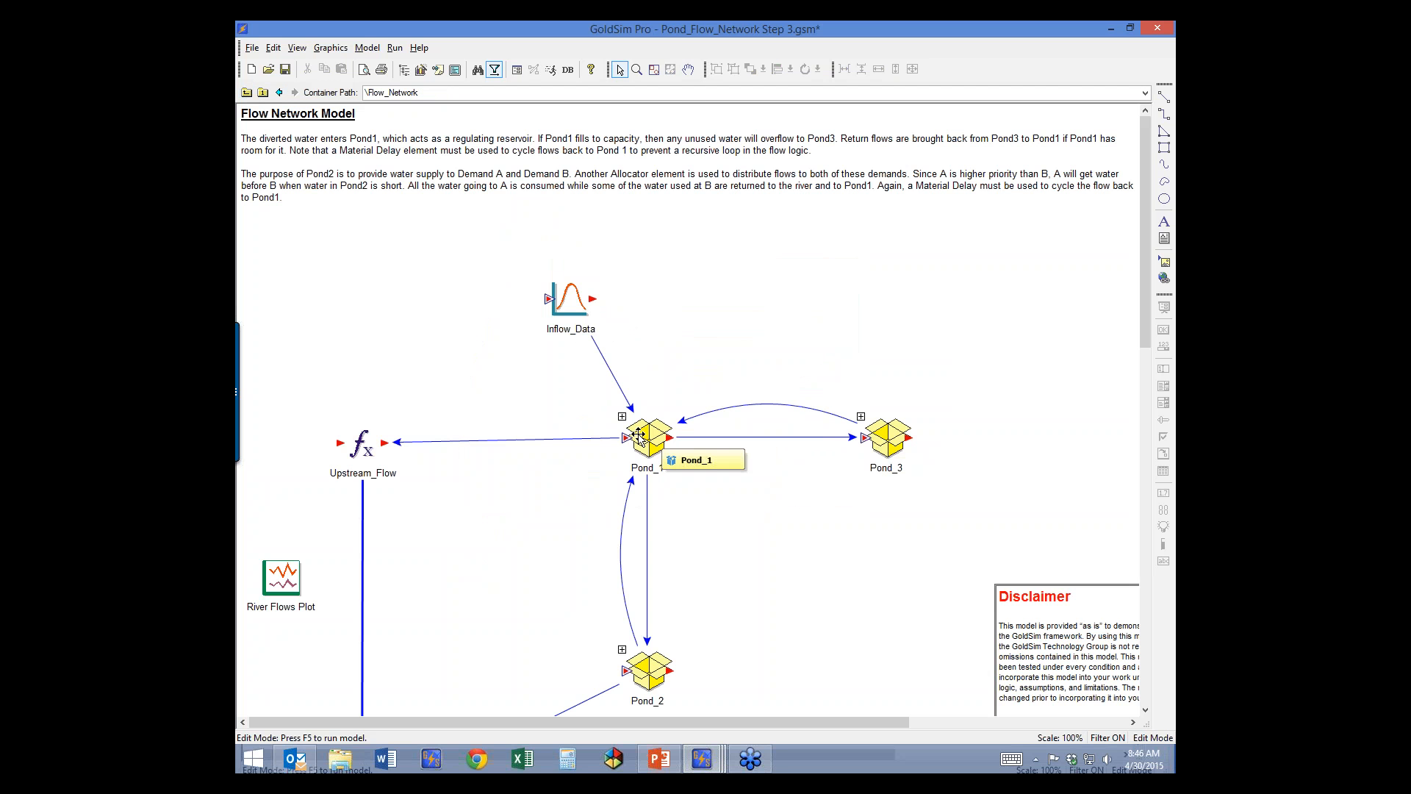
double_click(630, 428)
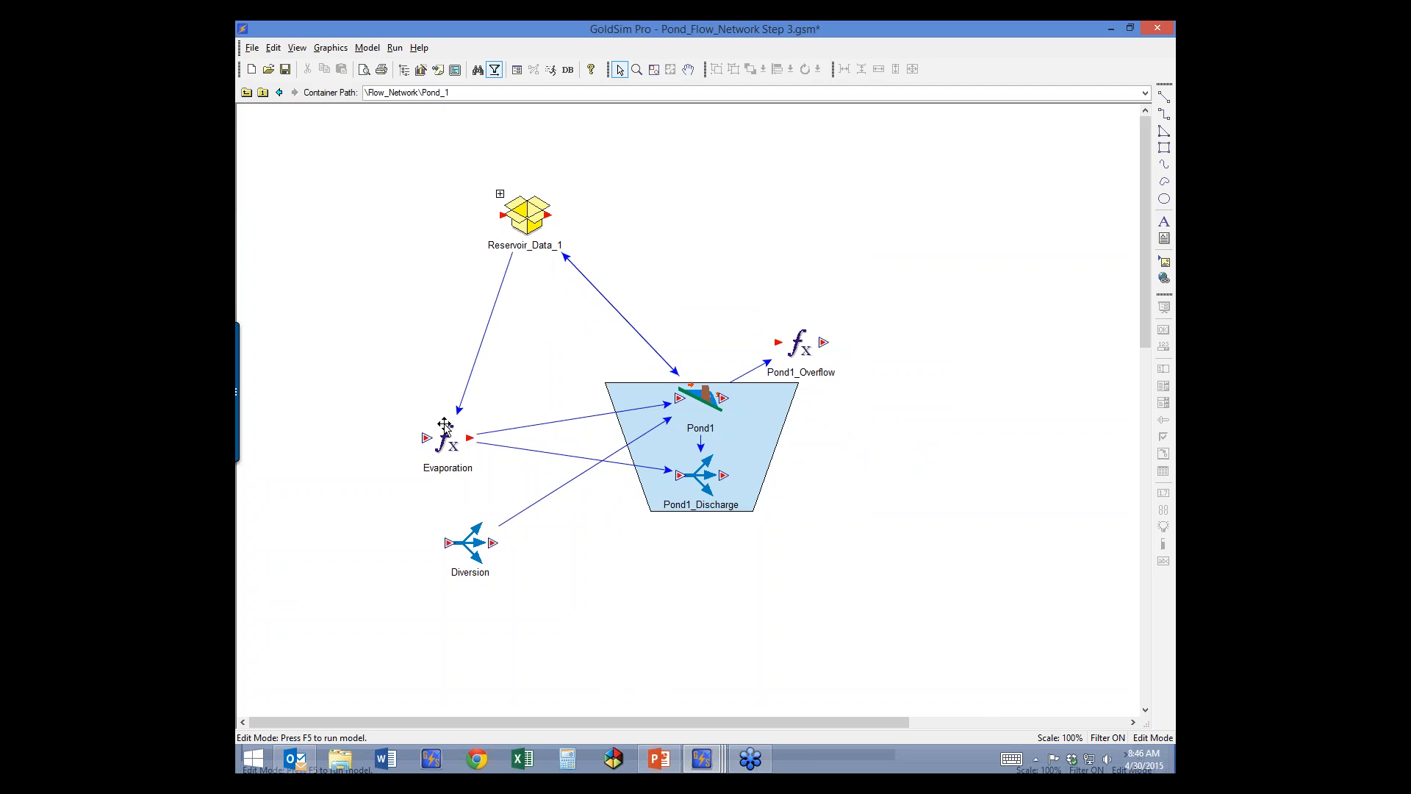
mouse_move(454, 434)
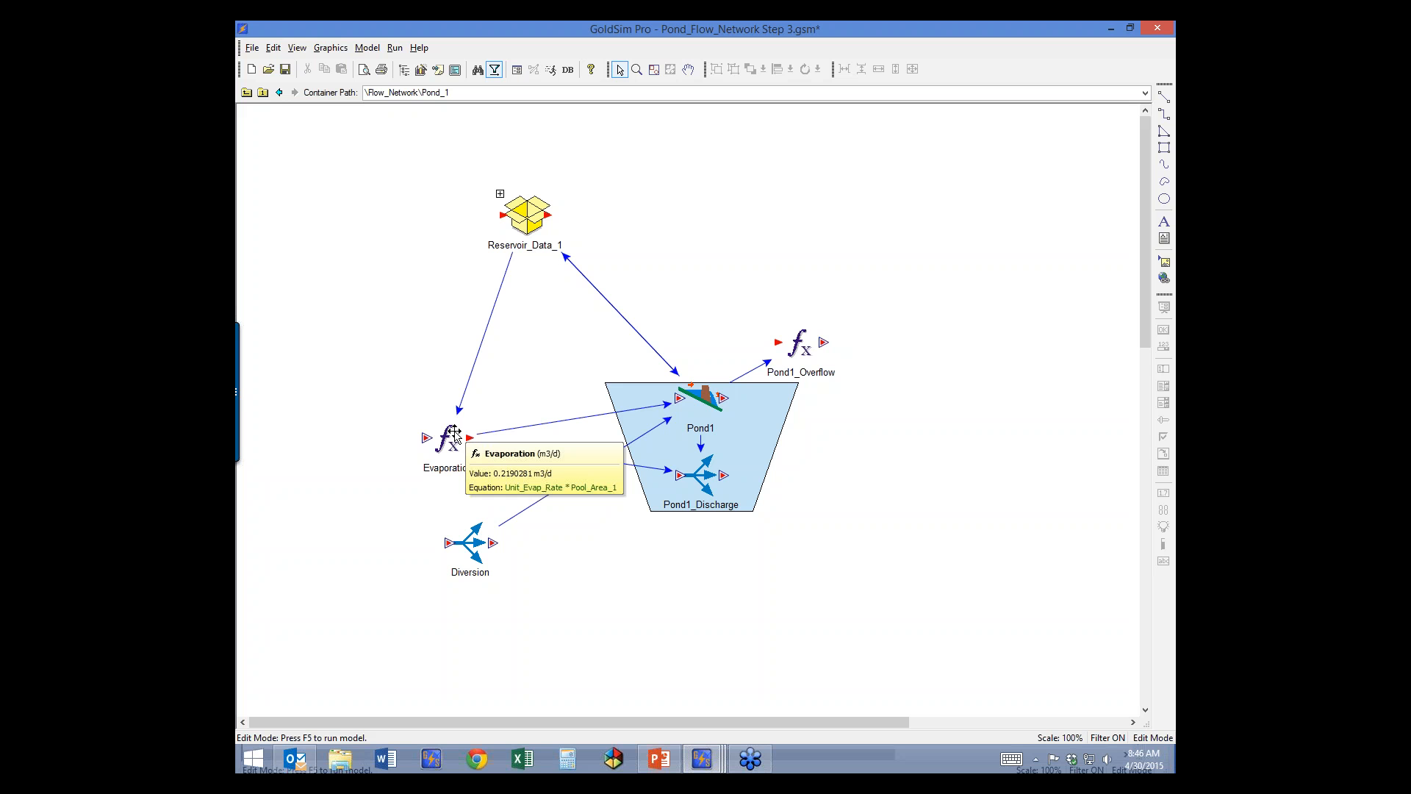
double_click(700, 411)
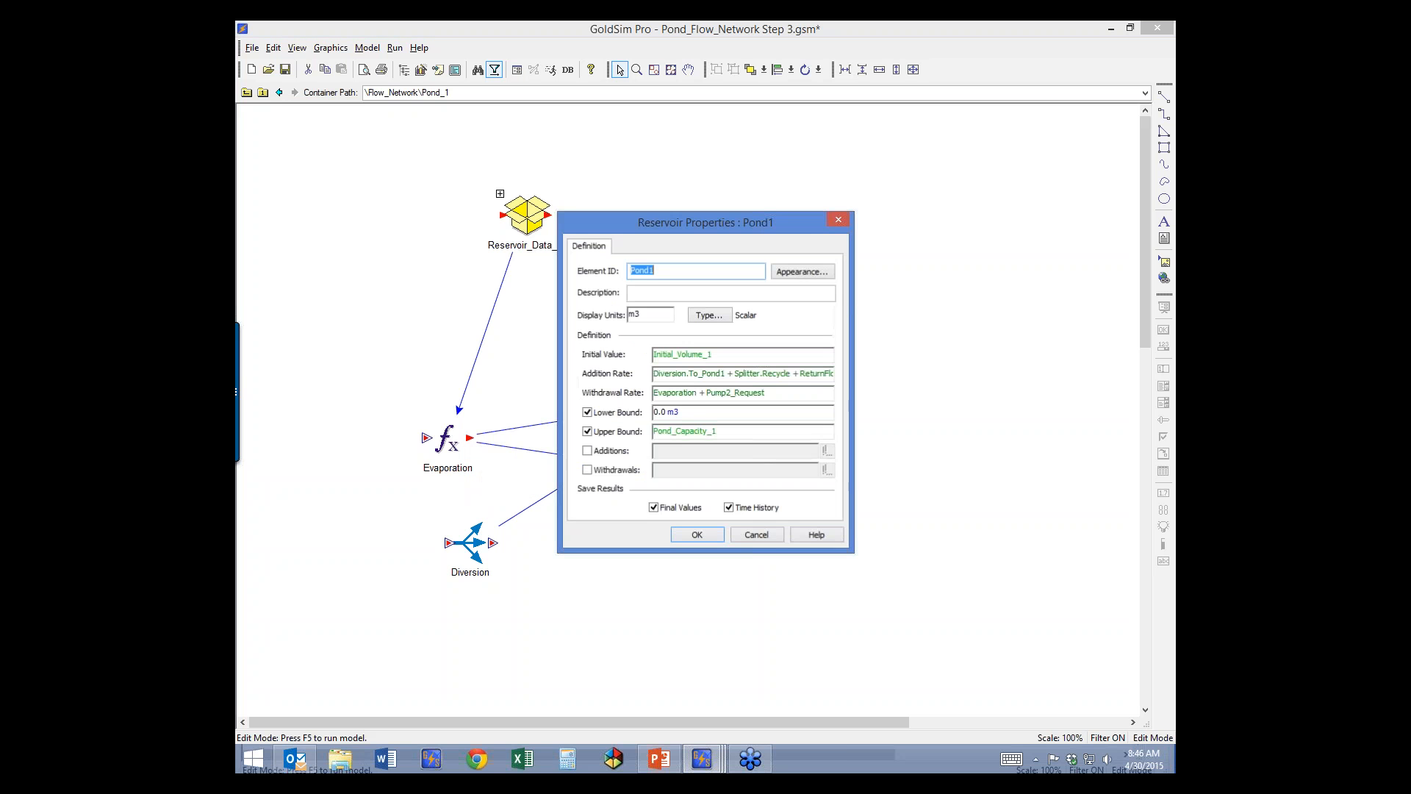
mouse_move(717, 375)
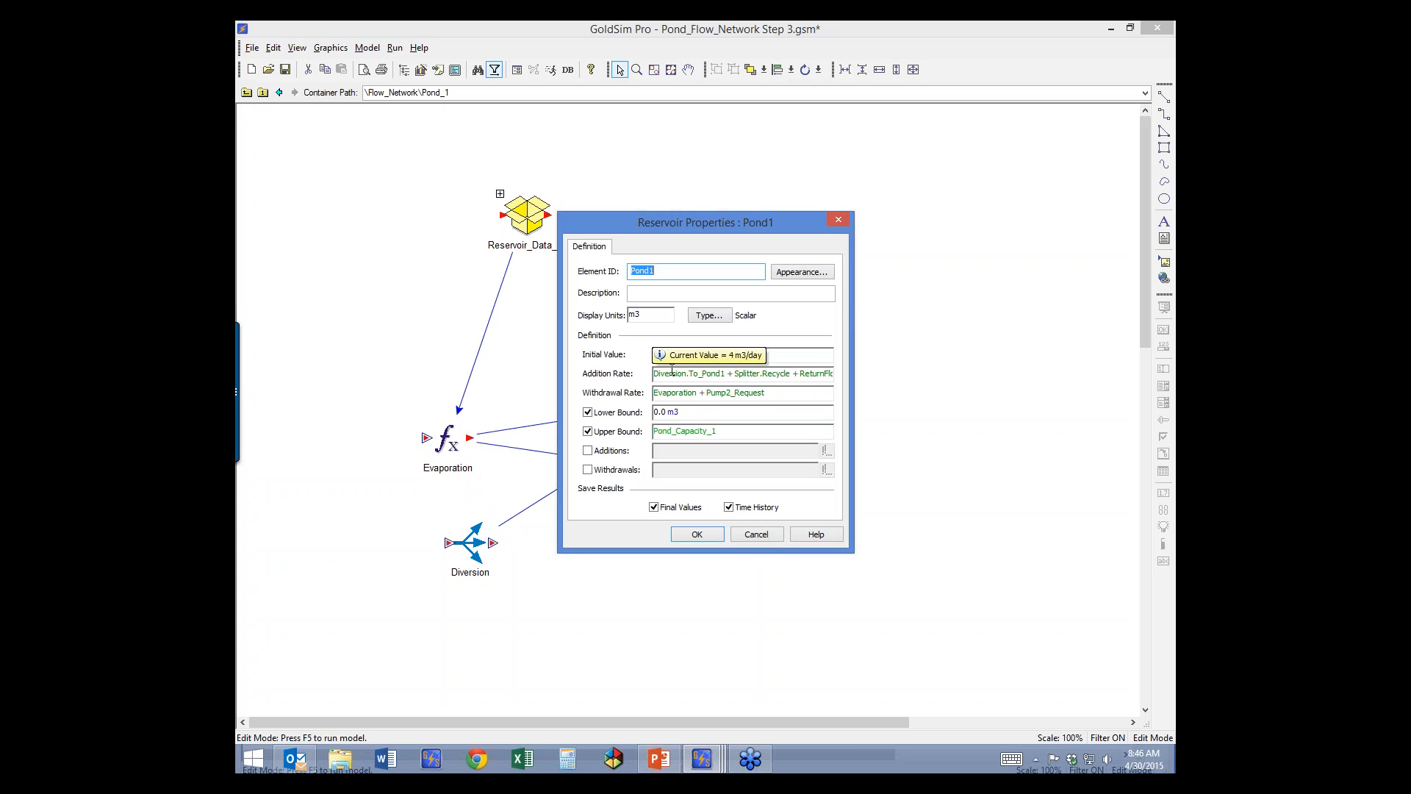
left_click_drag(716, 229, 911, 196)
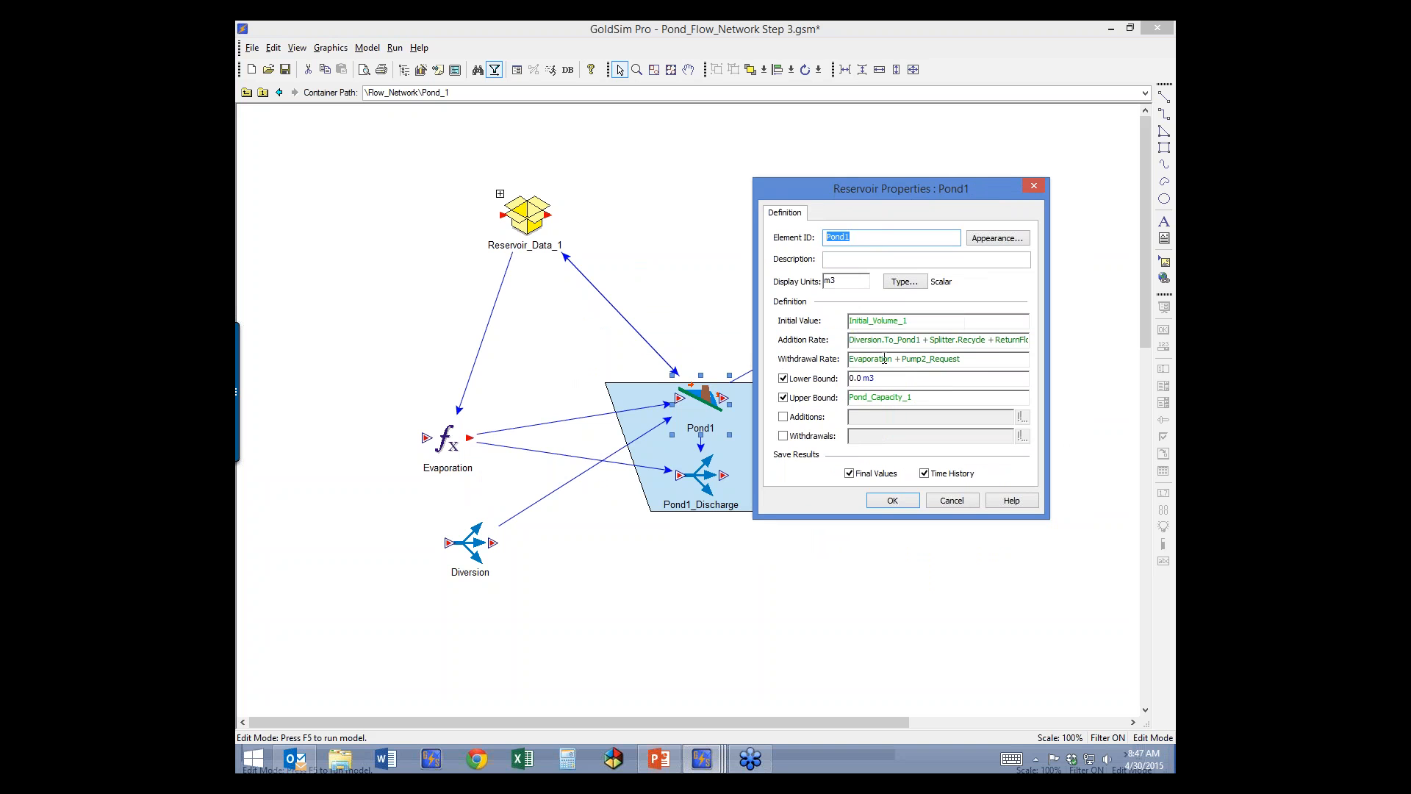
mouse_move(891, 361)
double_click(898, 359)
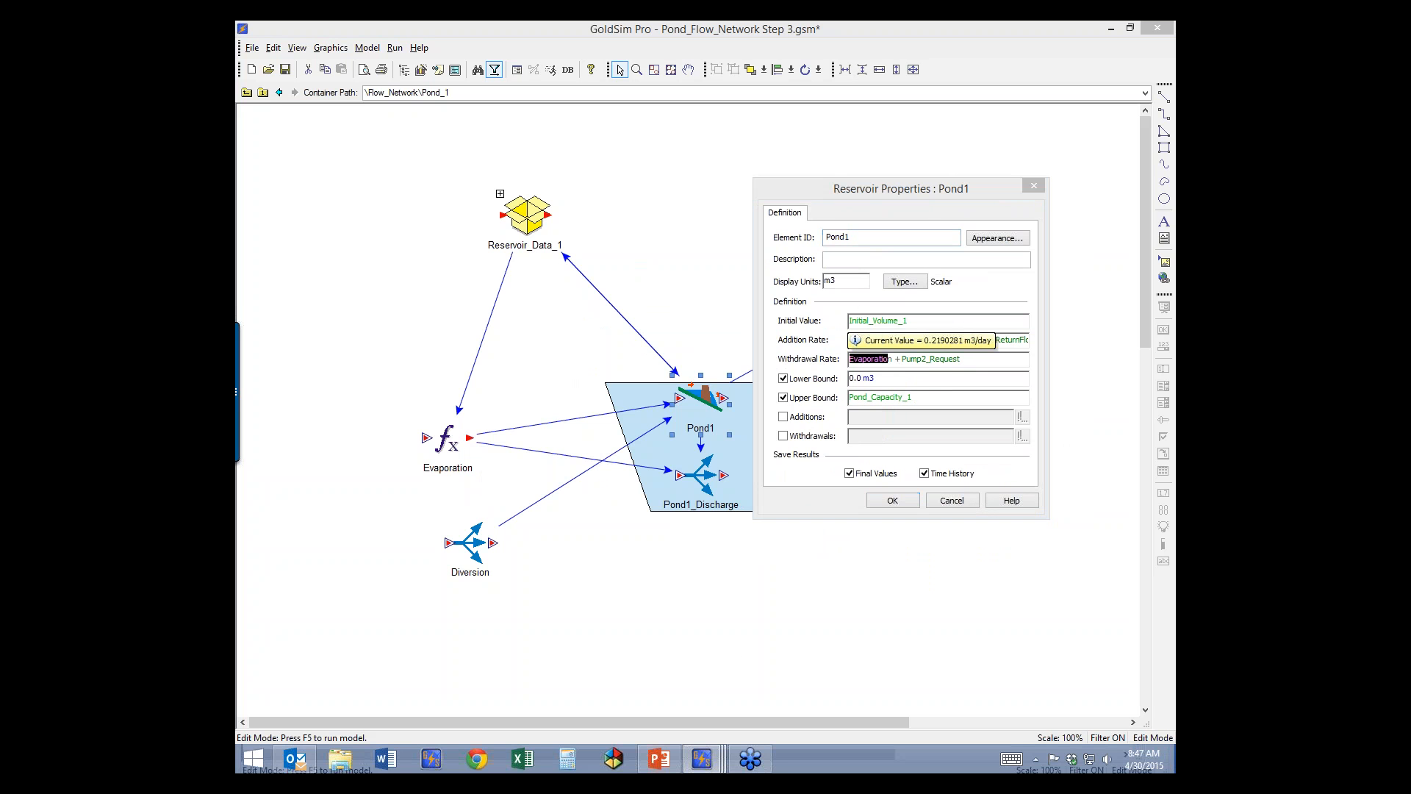
left_click(979, 362)
left_click(899, 502)
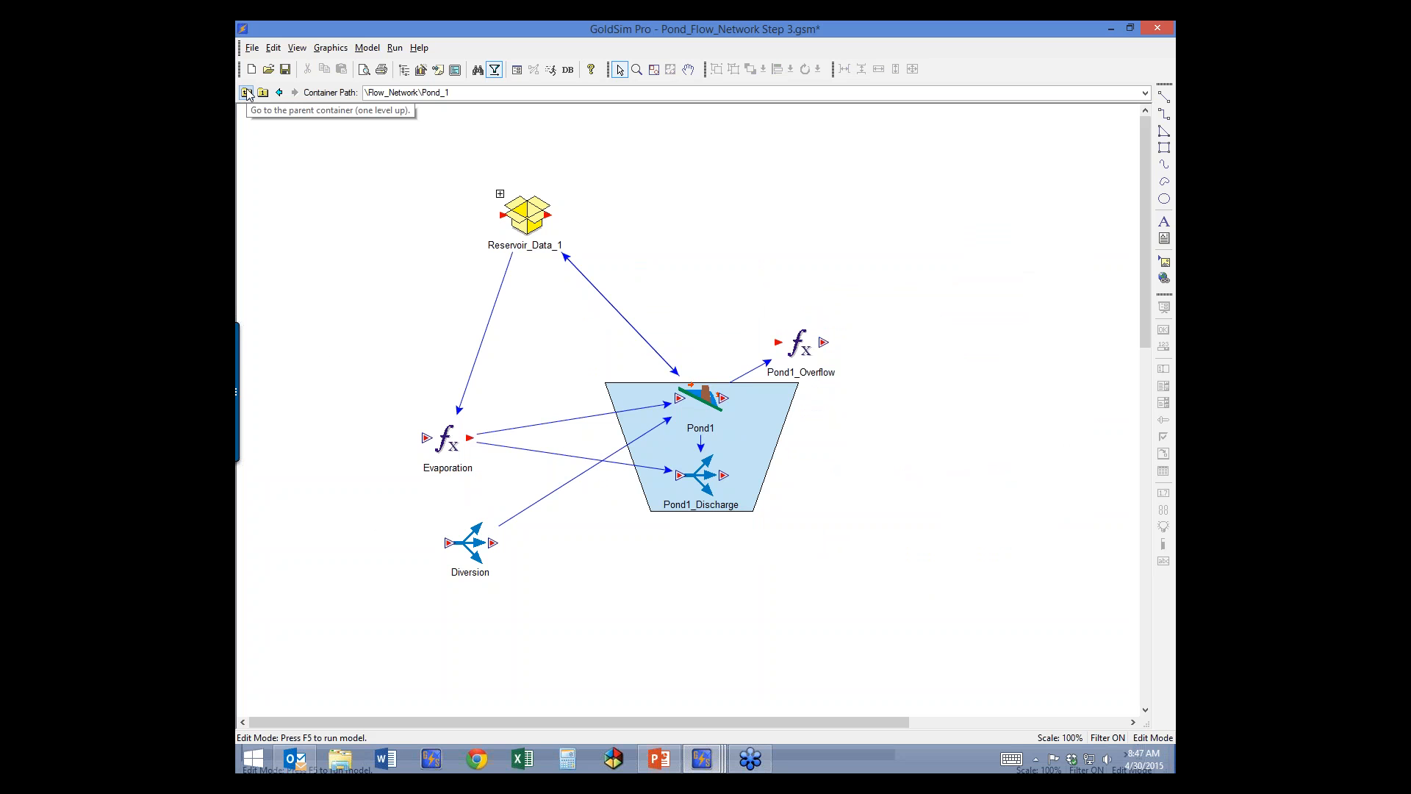
Reopen Pond_Flow_Network Step 5.gsm without saving the changes to the Step 3 model
left_click(269, 68)
double_click(560, 234)
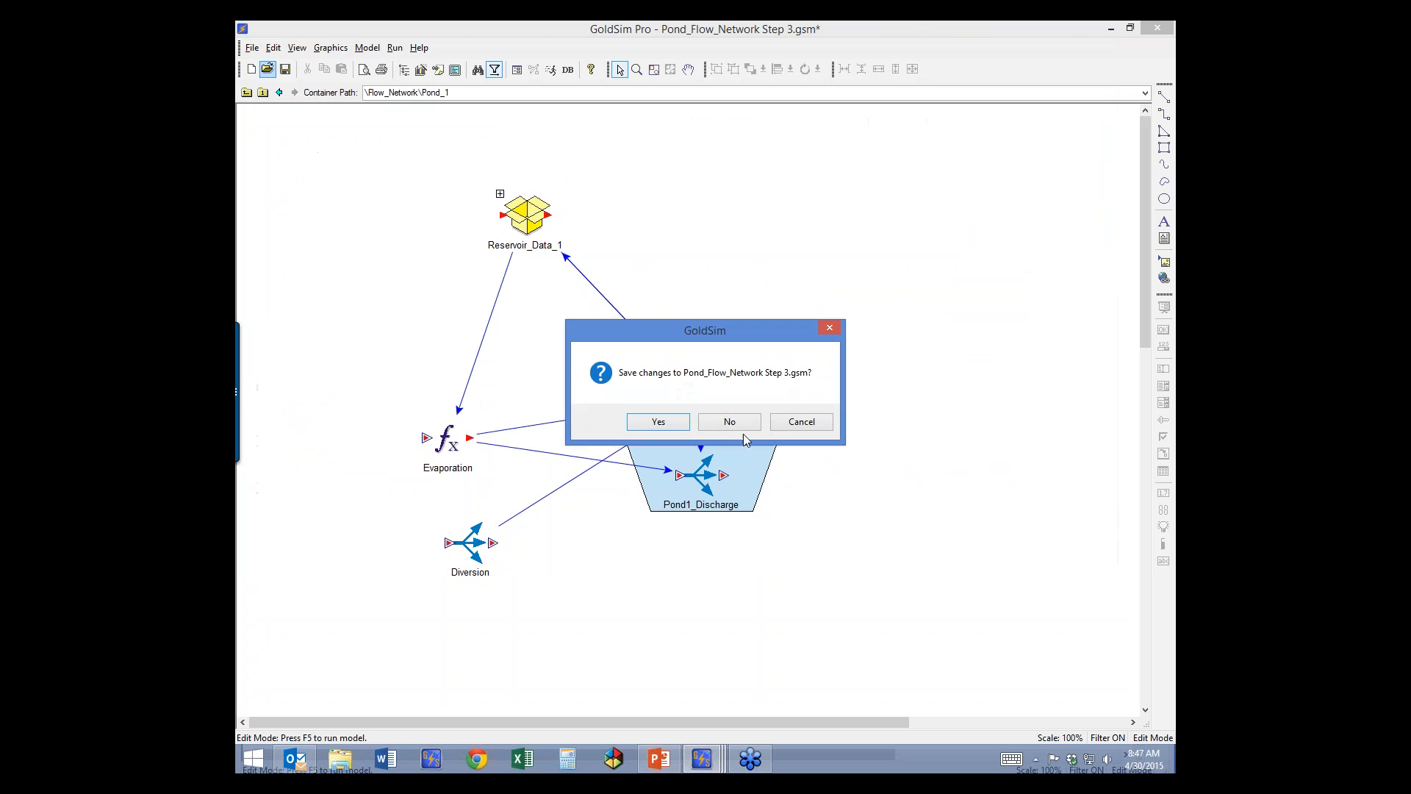
left_click(742, 426)
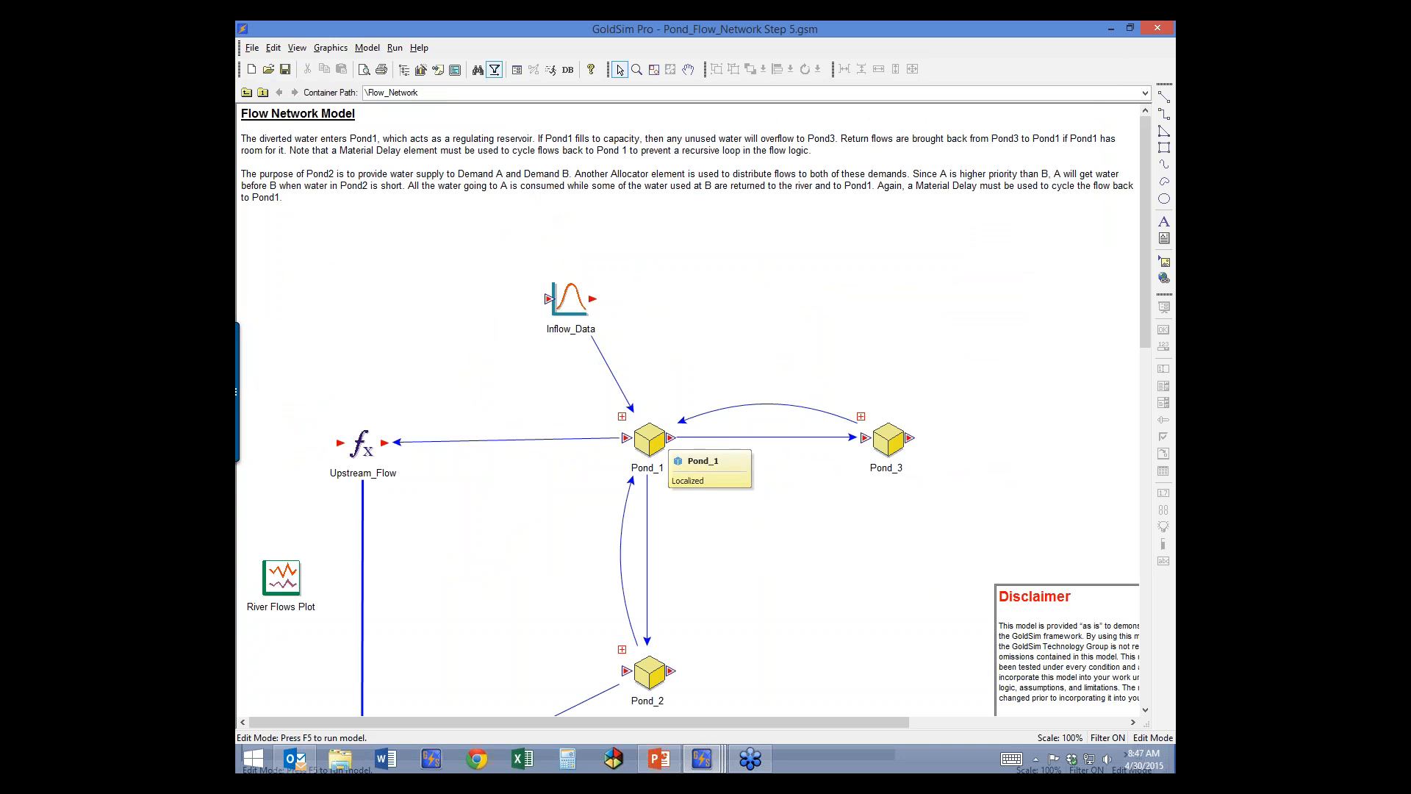
Move the Pond_2 and Pond_3 containers closer to Pond_1 in the Flow_Network diagram
left_click_drag(649, 670, 649, 566)
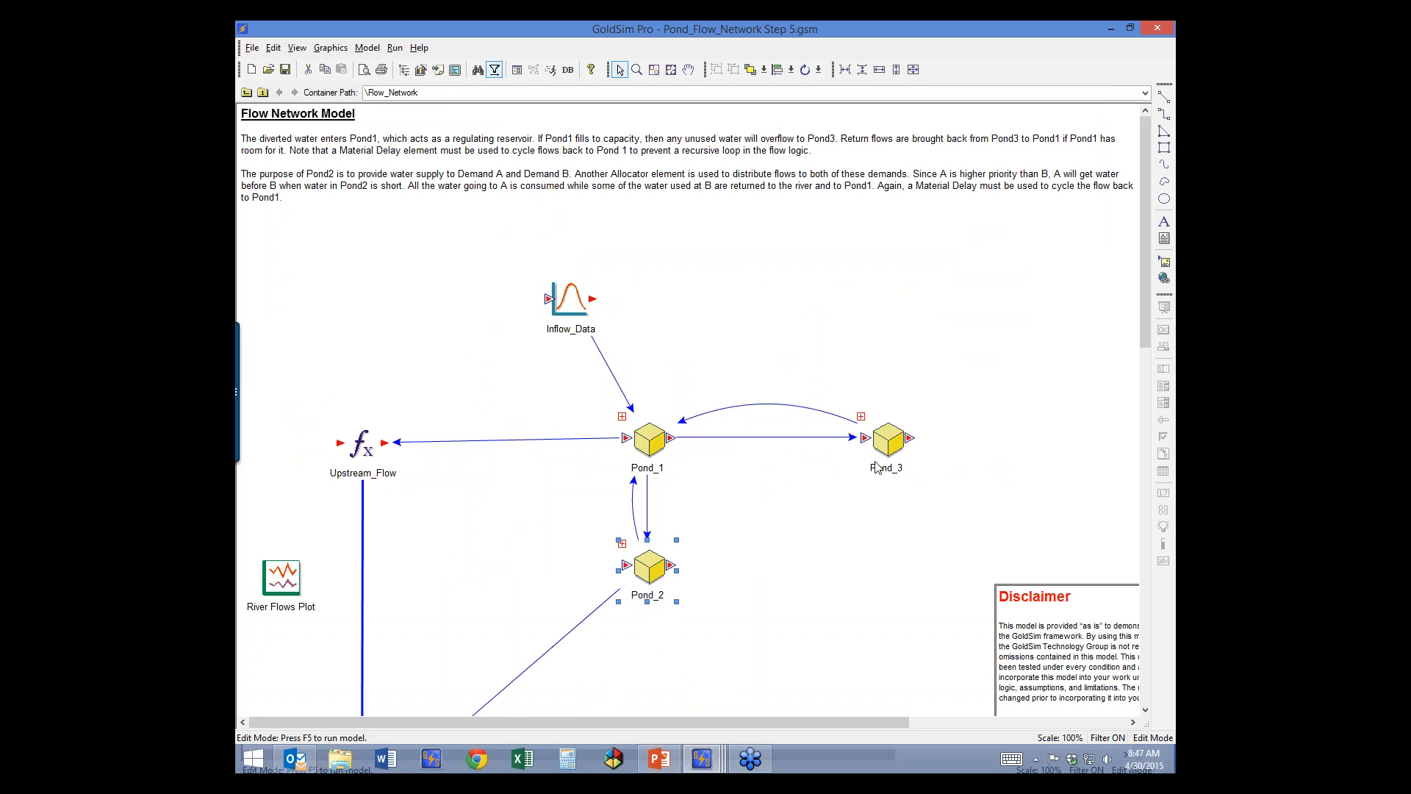
left_click_drag(889, 441, 794, 439)
left_click(810, 560)
left_click(794, 433)
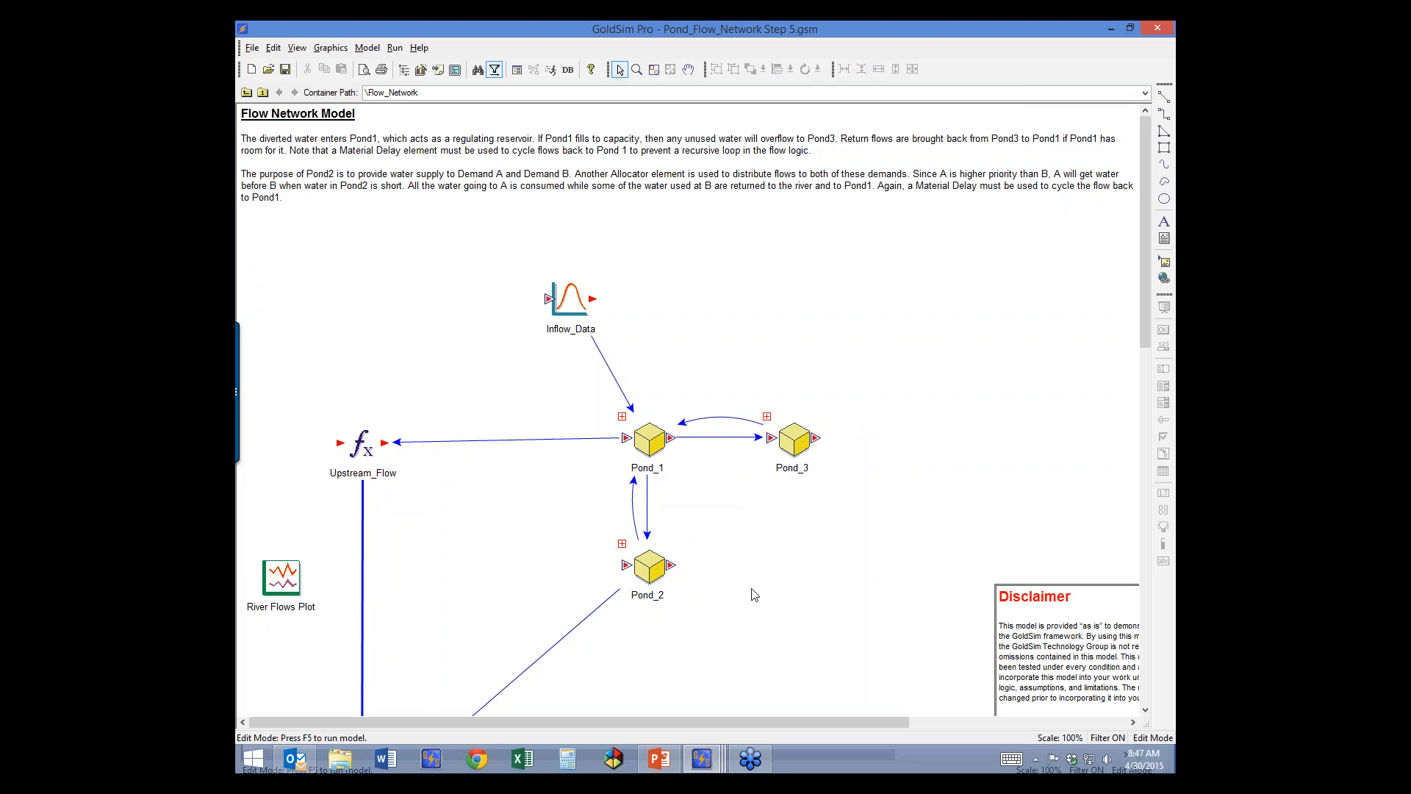
Open the Pond_Overflow expression in Pond_1, highlight its element name, and close its properties without changes
double_click(625, 421)
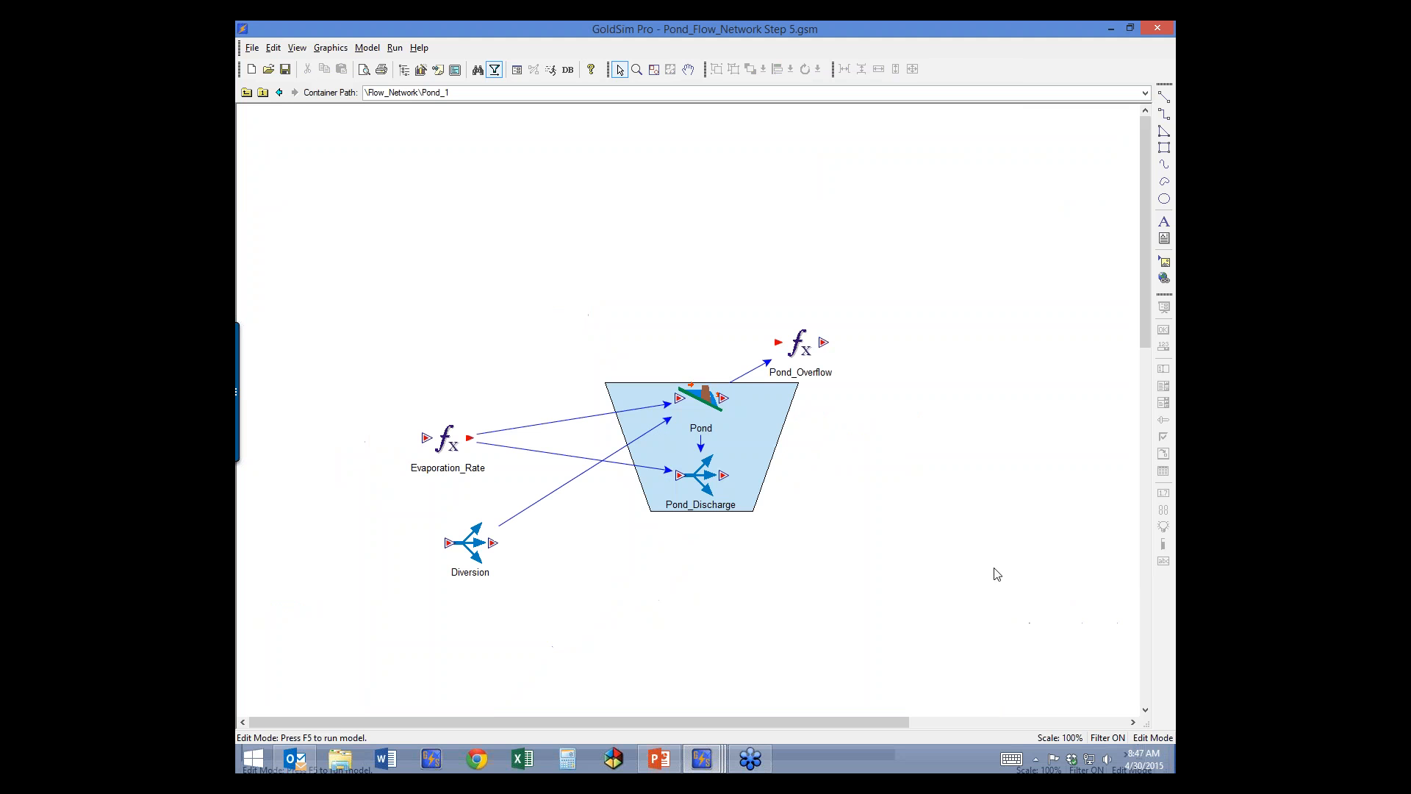
double_click(800, 344)
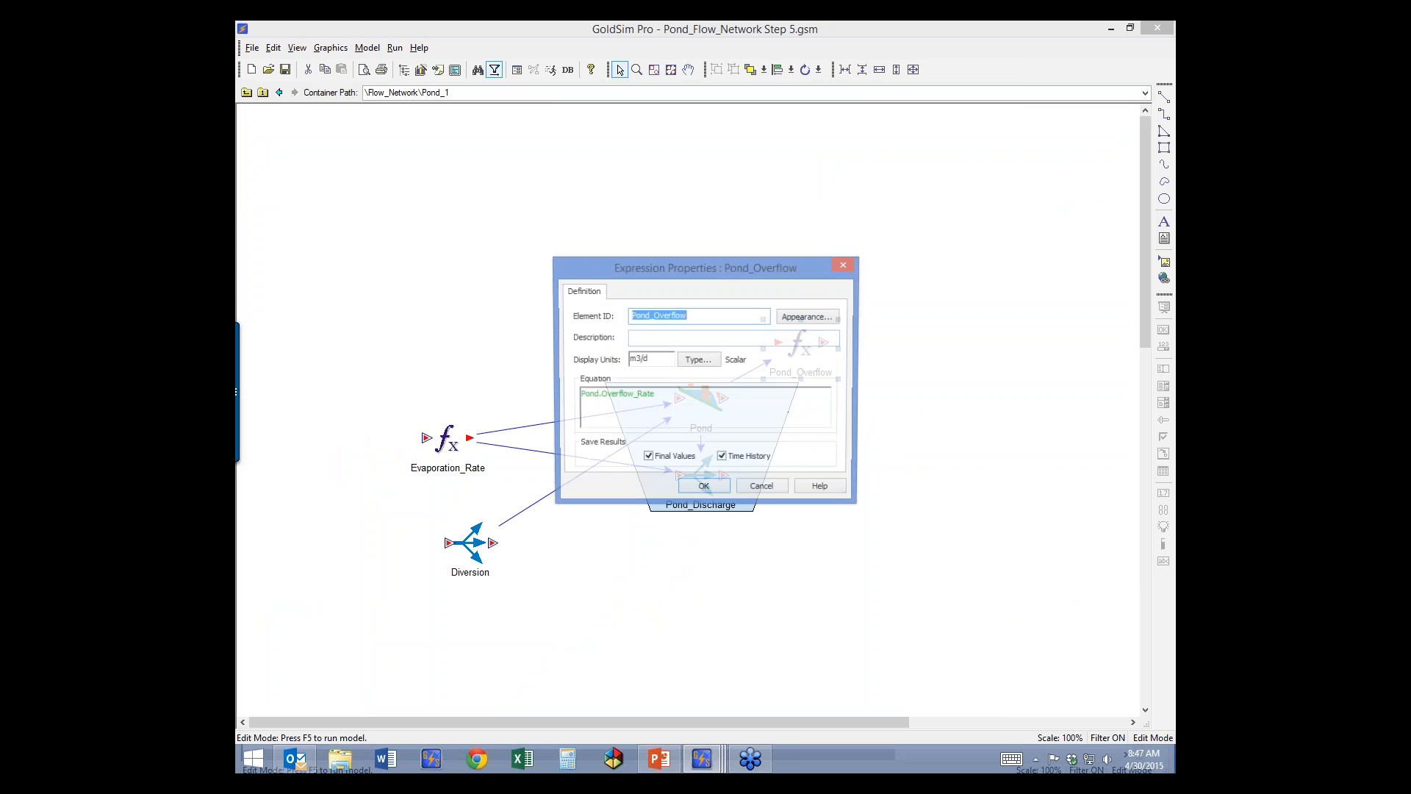
left_click_drag(657, 314, 630, 315)
left_click(845, 264)
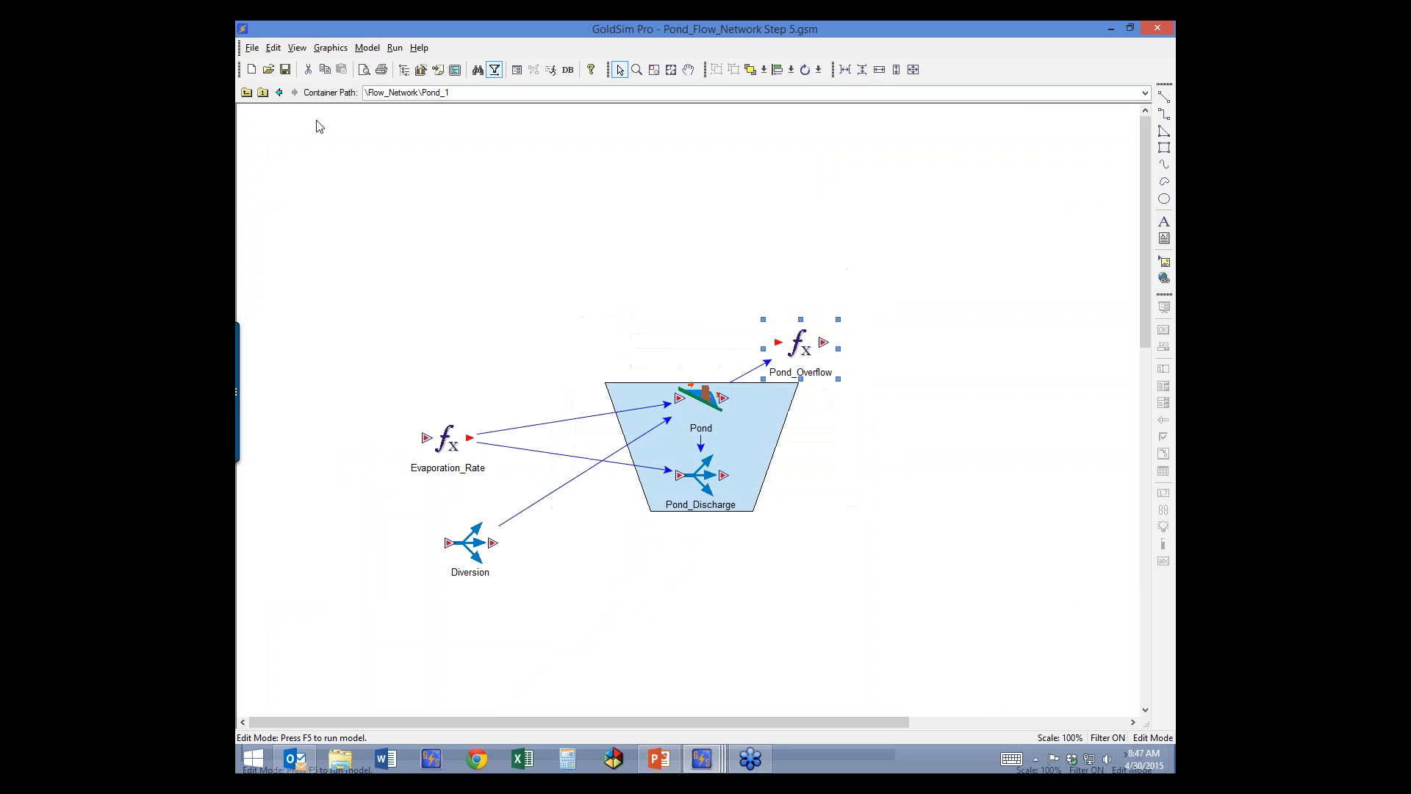
Examine the element names inside the Pond_2 container and return to Flow_Network
left_click(247, 92)
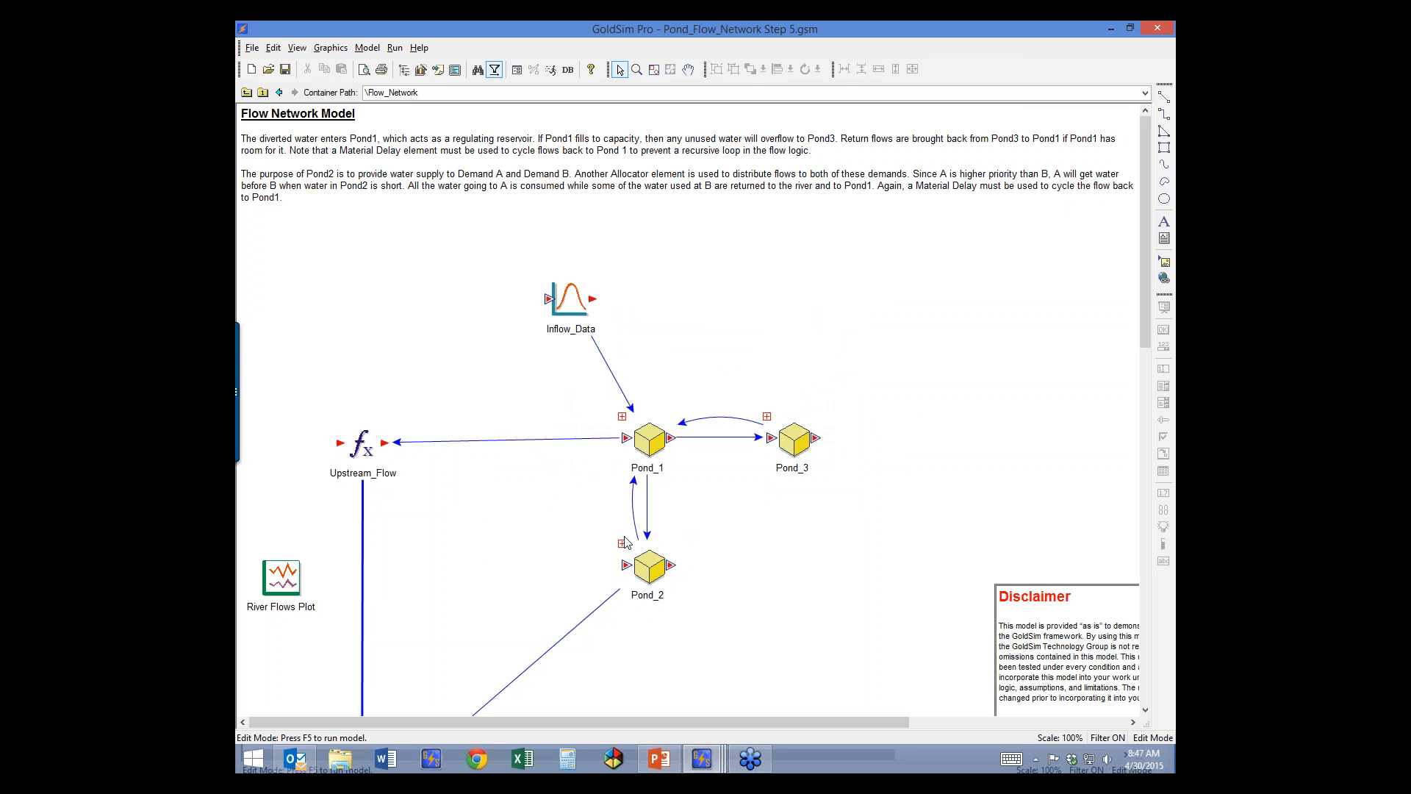
double_click(648, 568)
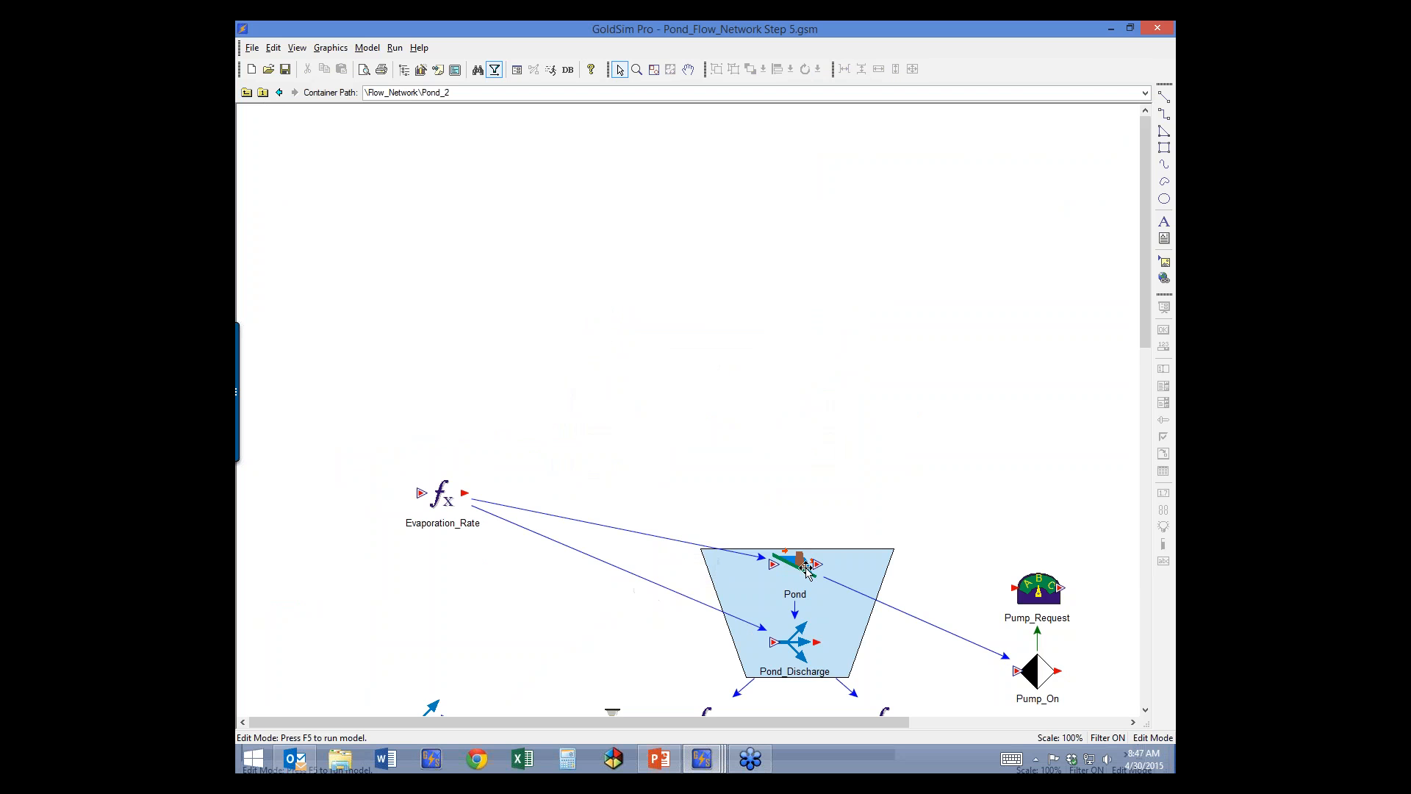
scroll(681, 594, "down", 4)
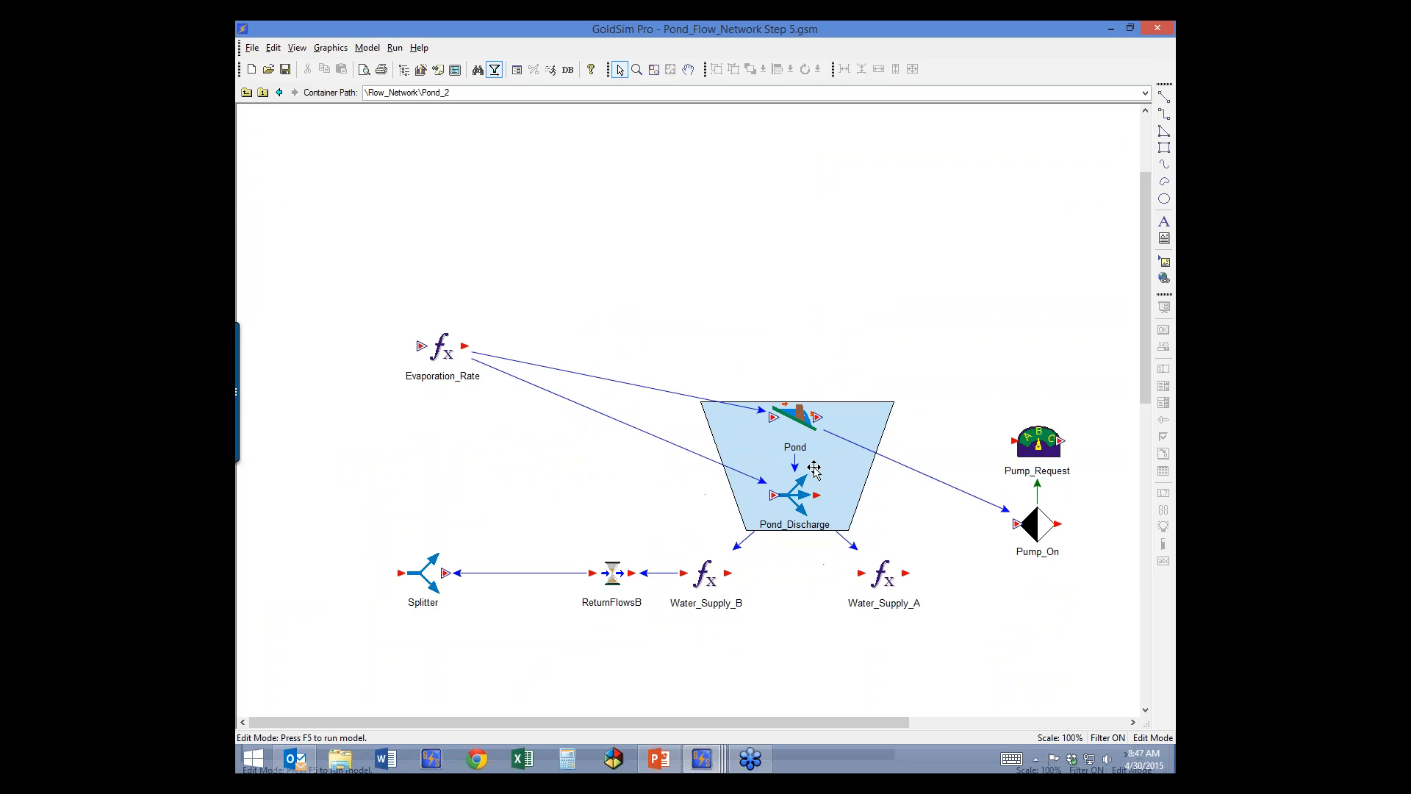
left_click(247, 93)
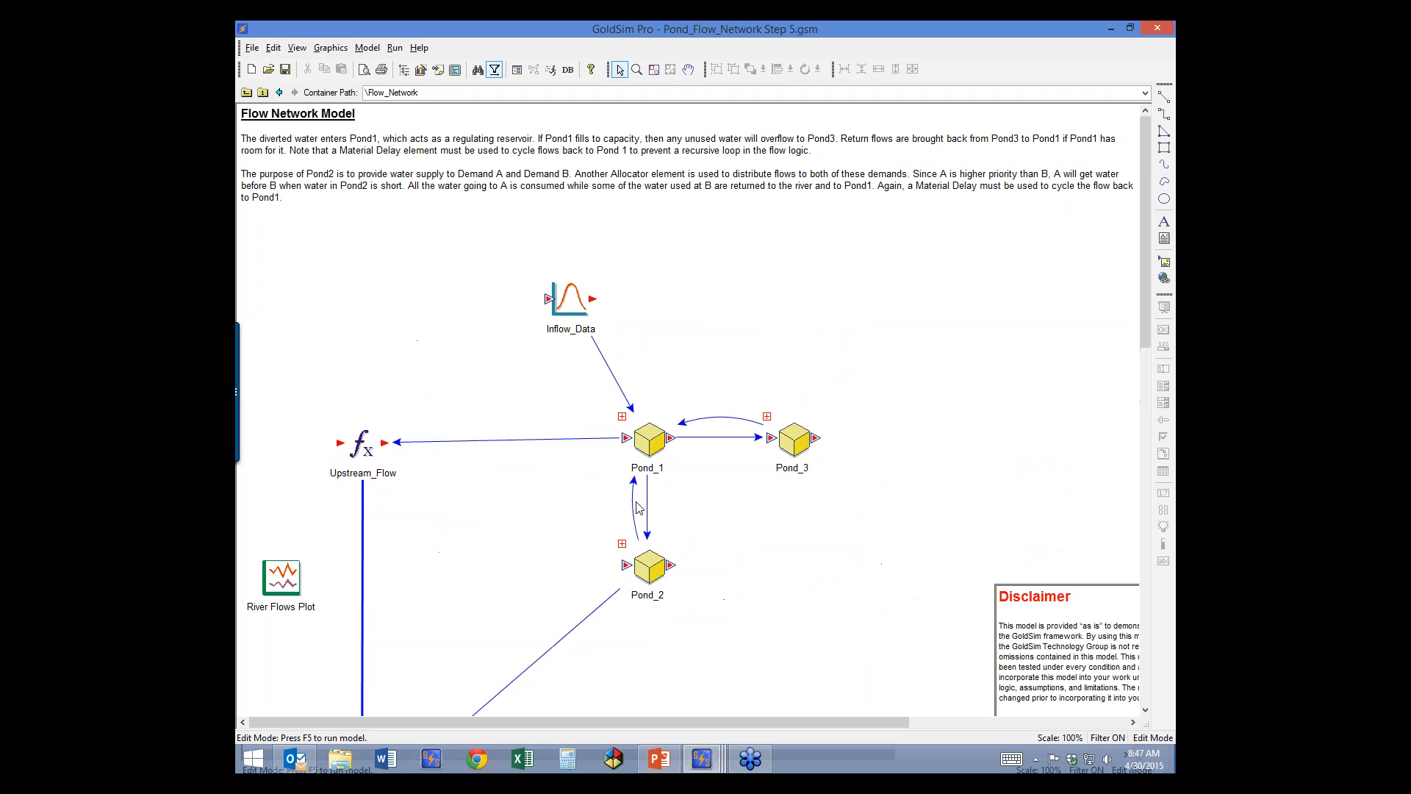
Open the Pond_1 container and rename its Pond_Discharge allocator to Discharge
left_click(622, 417)
left_click(704, 477)
double_click(704, 476)
left_click_drag(656, 253, 615, 255)
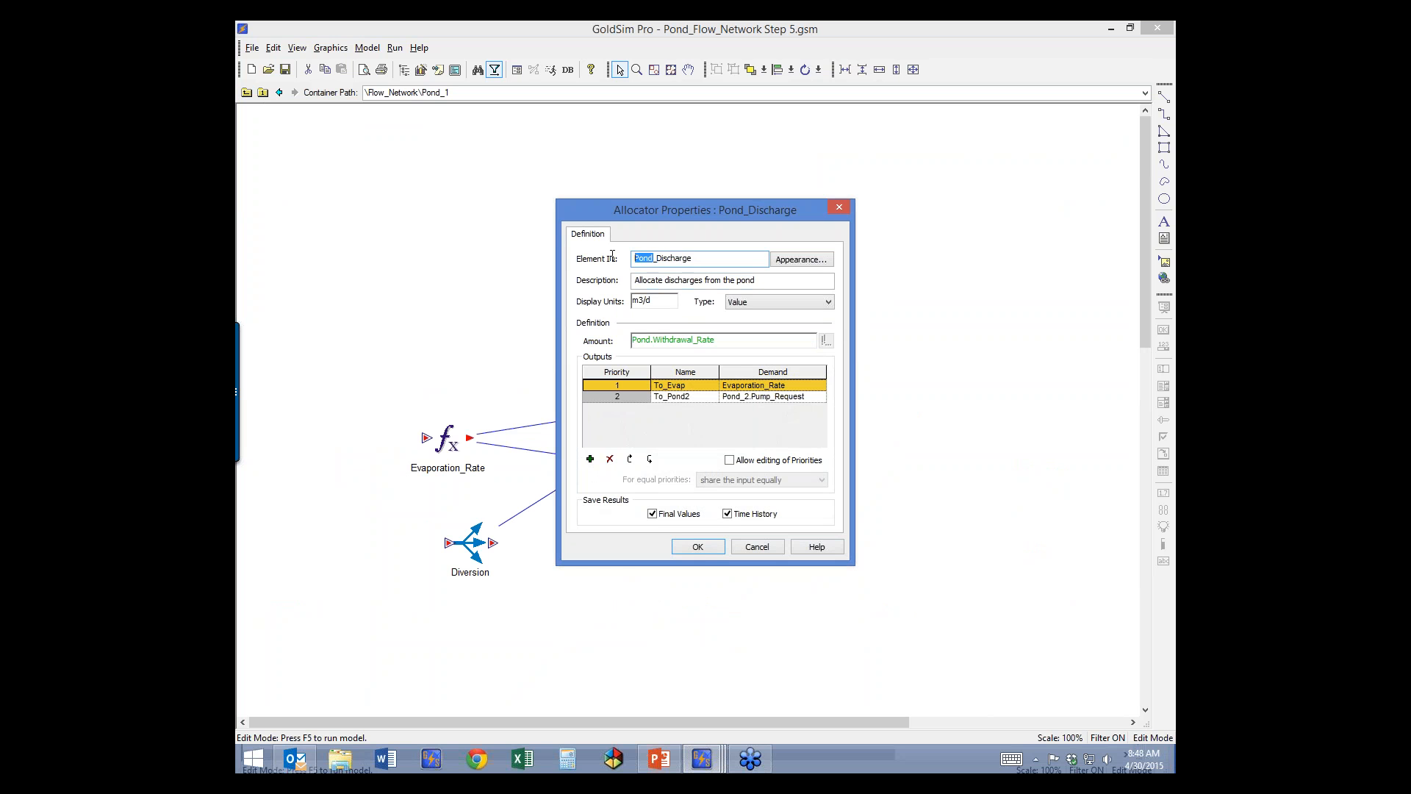
key("Delete")
key("Delete")
left_click(697, 546)
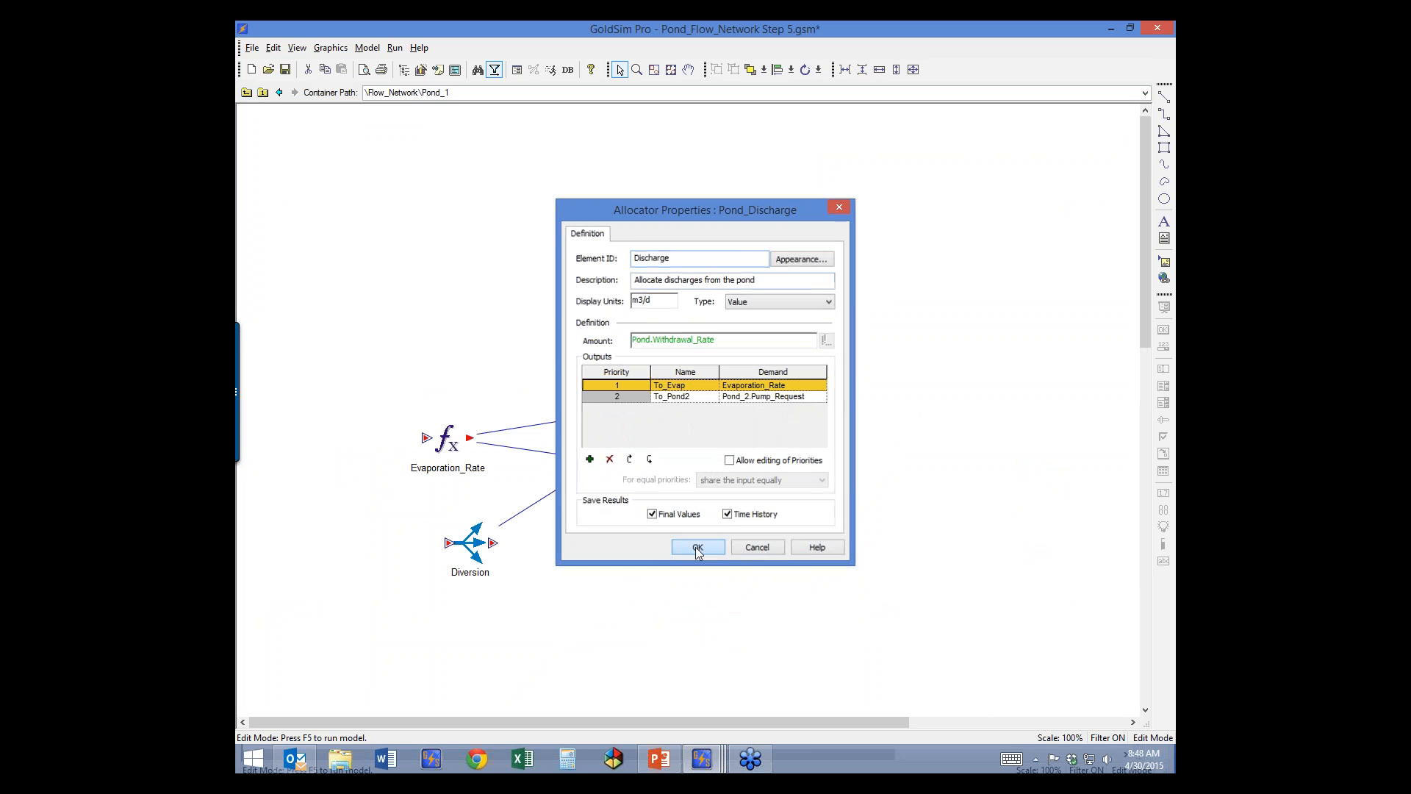
Check the Evaporation_Rate properties in Pond_1 and rename the Pond_Overflow expression to Overflow
double_click(446, 439)
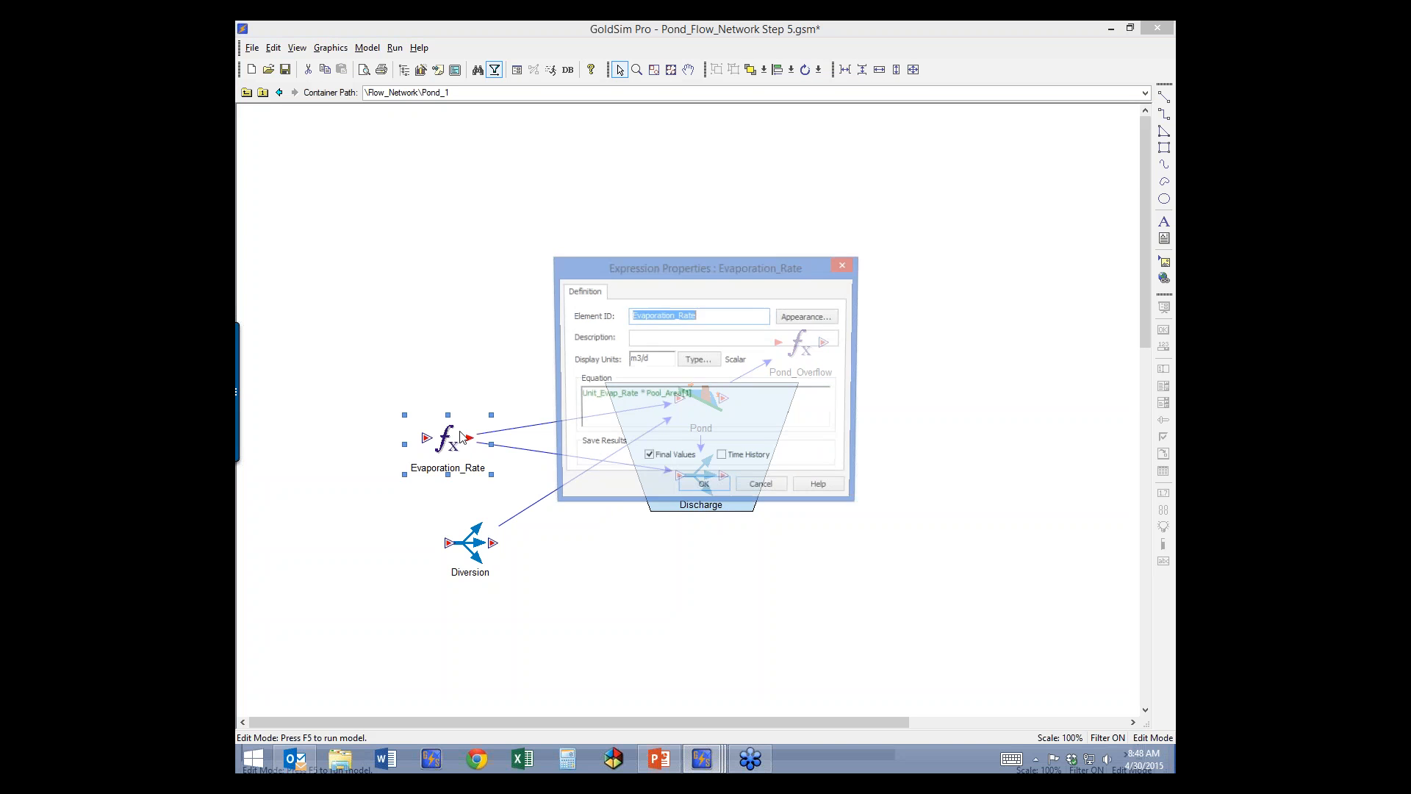
left_click(719, 495)
double_click(809, 344)
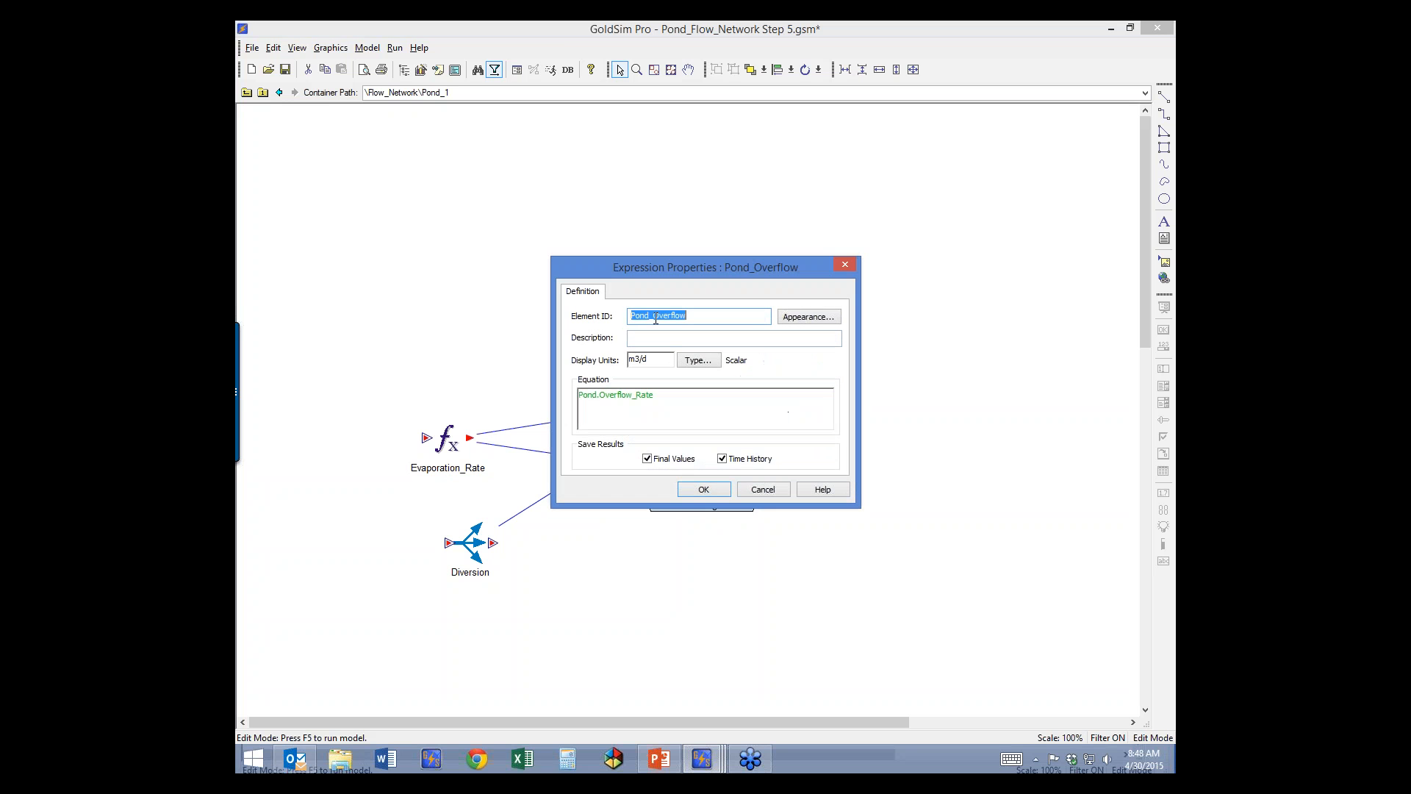
left_click(653, 318)
key("BackSpace")
key("BackSpace")
key("BackSpace")
key("BackSpace")
key("BackSpace")
left_click(704, 489)
Rename the Pond reservoir element in Pond_1 to Volume
double_click(702, 429)
type("Volume")
key("Return")
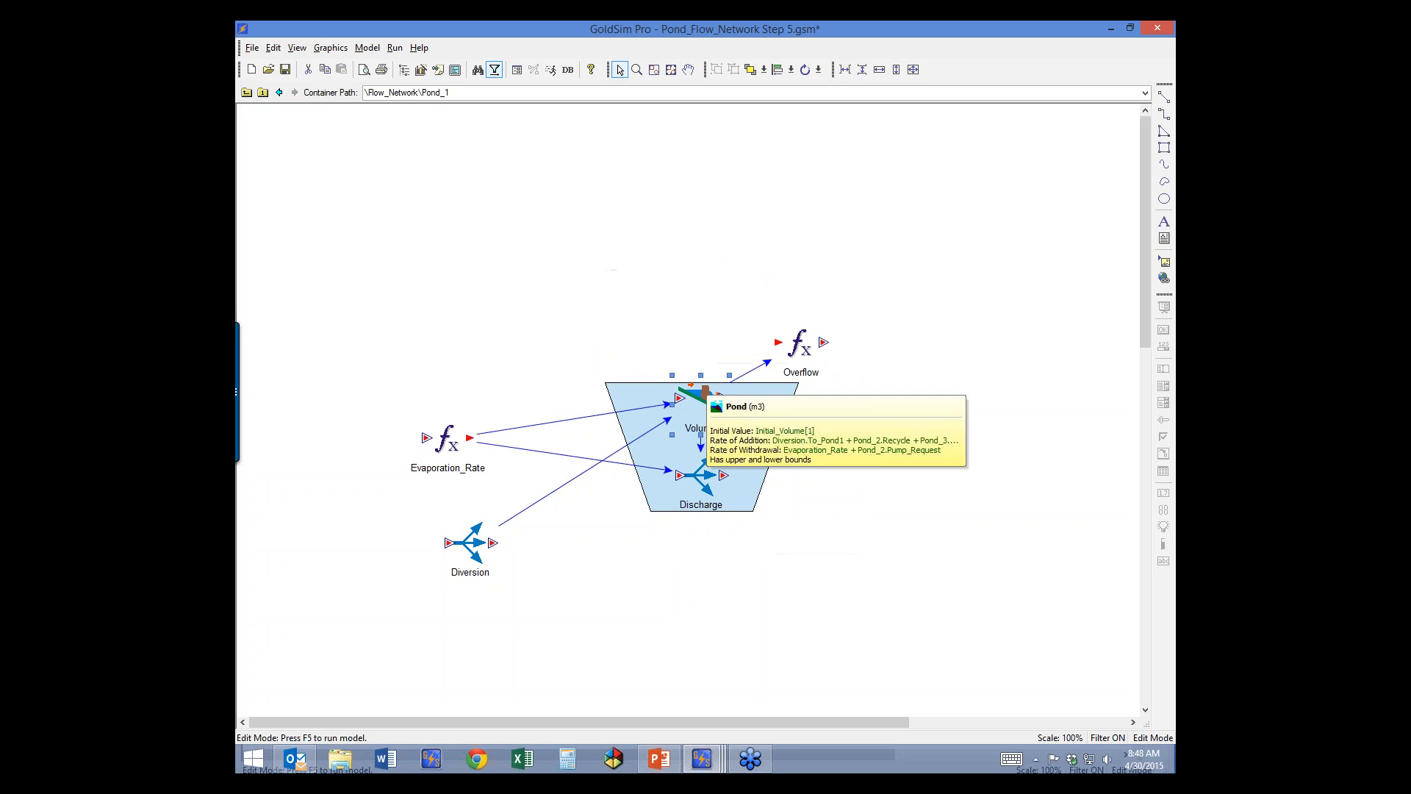
Examine the Evaporation_Rate expression's equation and its input references, and close its properties without changes
mouse_move(435, 426)
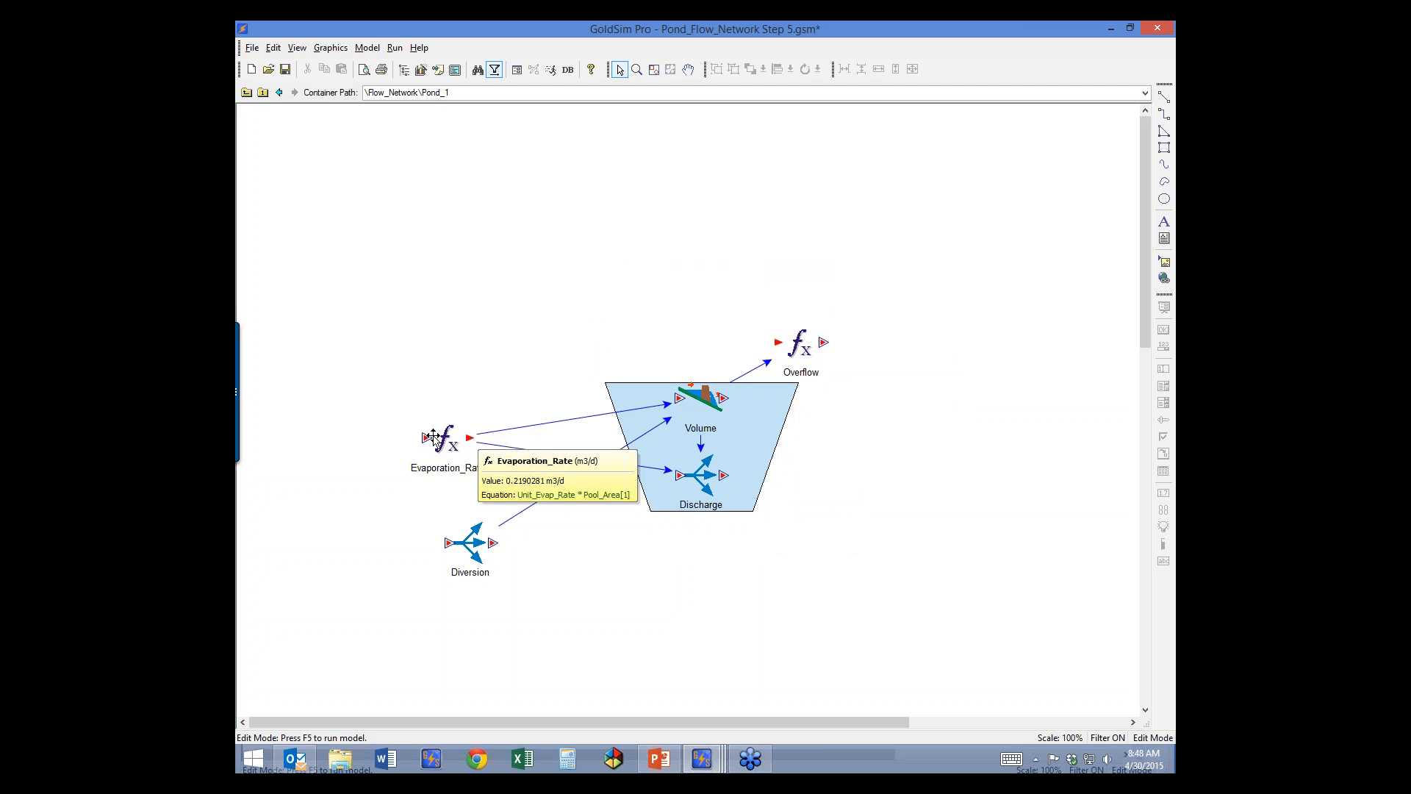
mouse_move(469, 446)
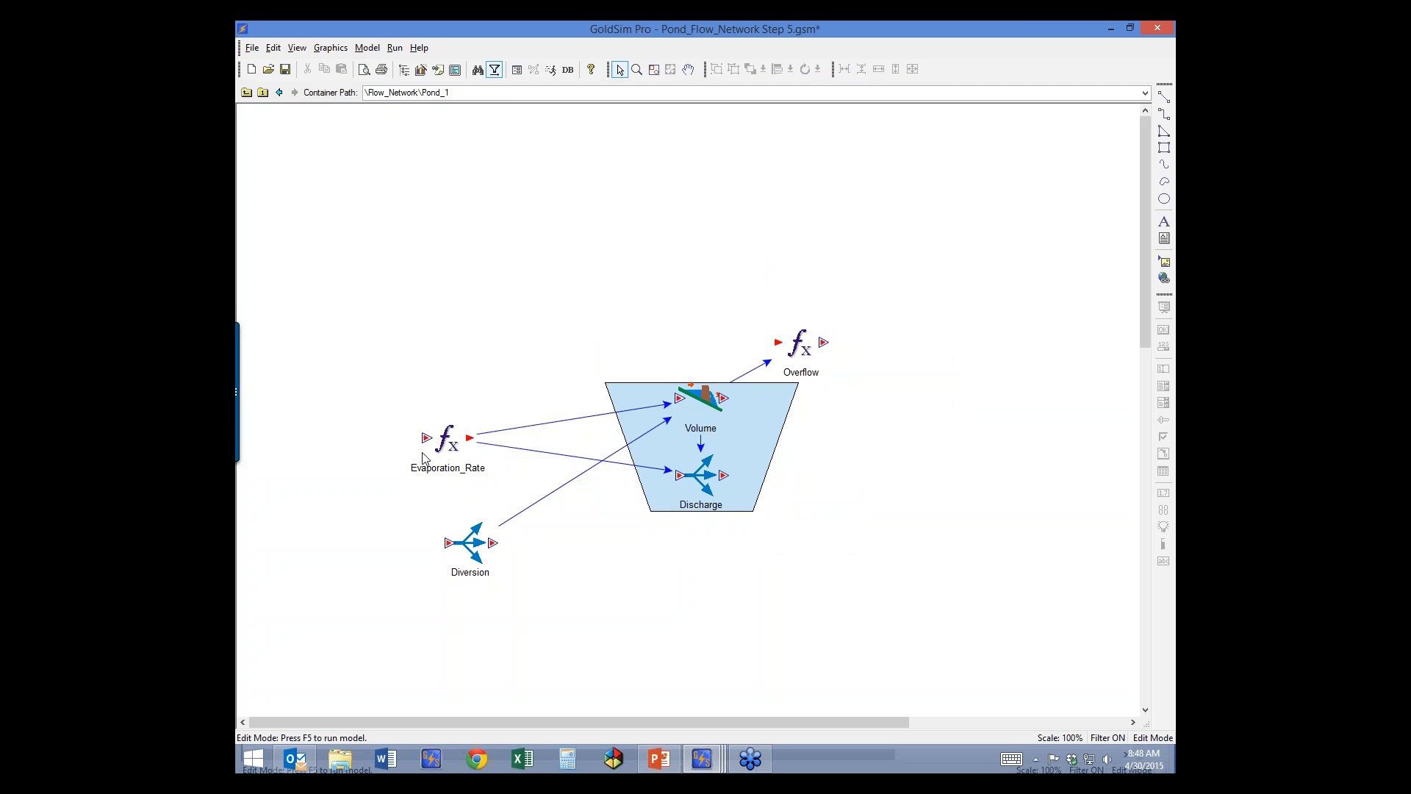
mouse_move(425, 451)
right_click(432, 206)
mouse_move(482, 209)
mouse_move(567, 209)
left_click(557, 186)
double_click(444, 445)
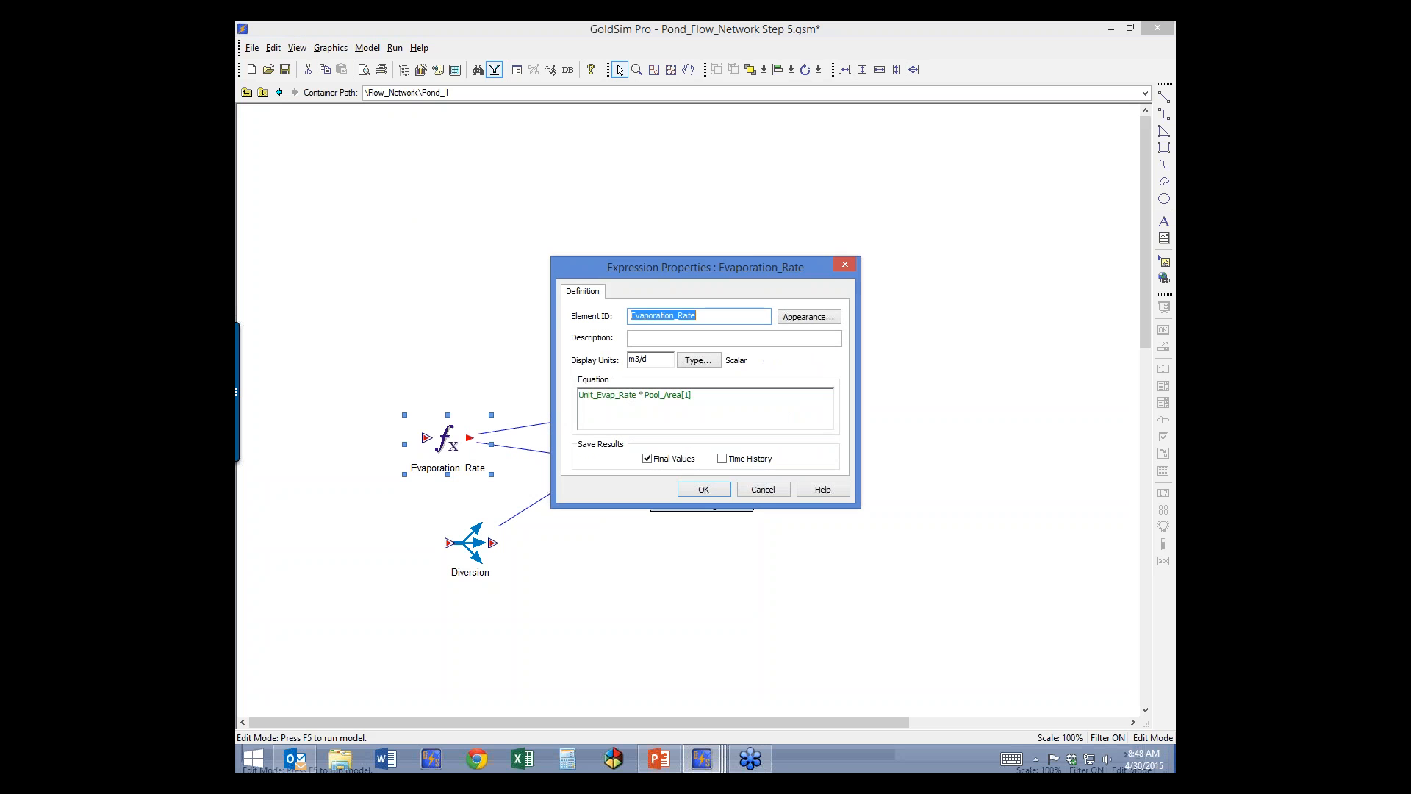
mouse_move(641, 396)
left_click(713, 489)
right_click(383, 222)
mouse_move(410, 230)
mouse_move(526, 244)
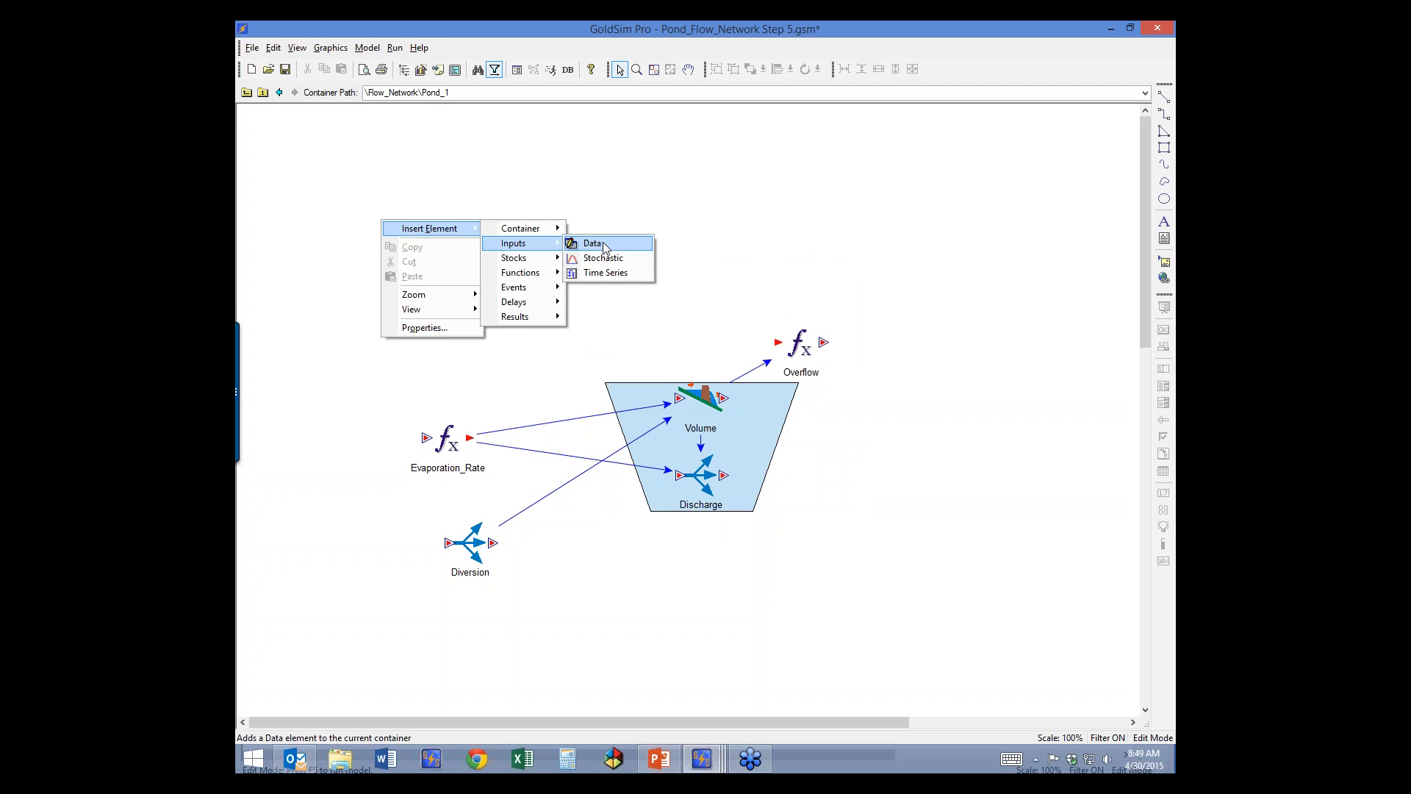
left_click(593, 243)
key("Return")
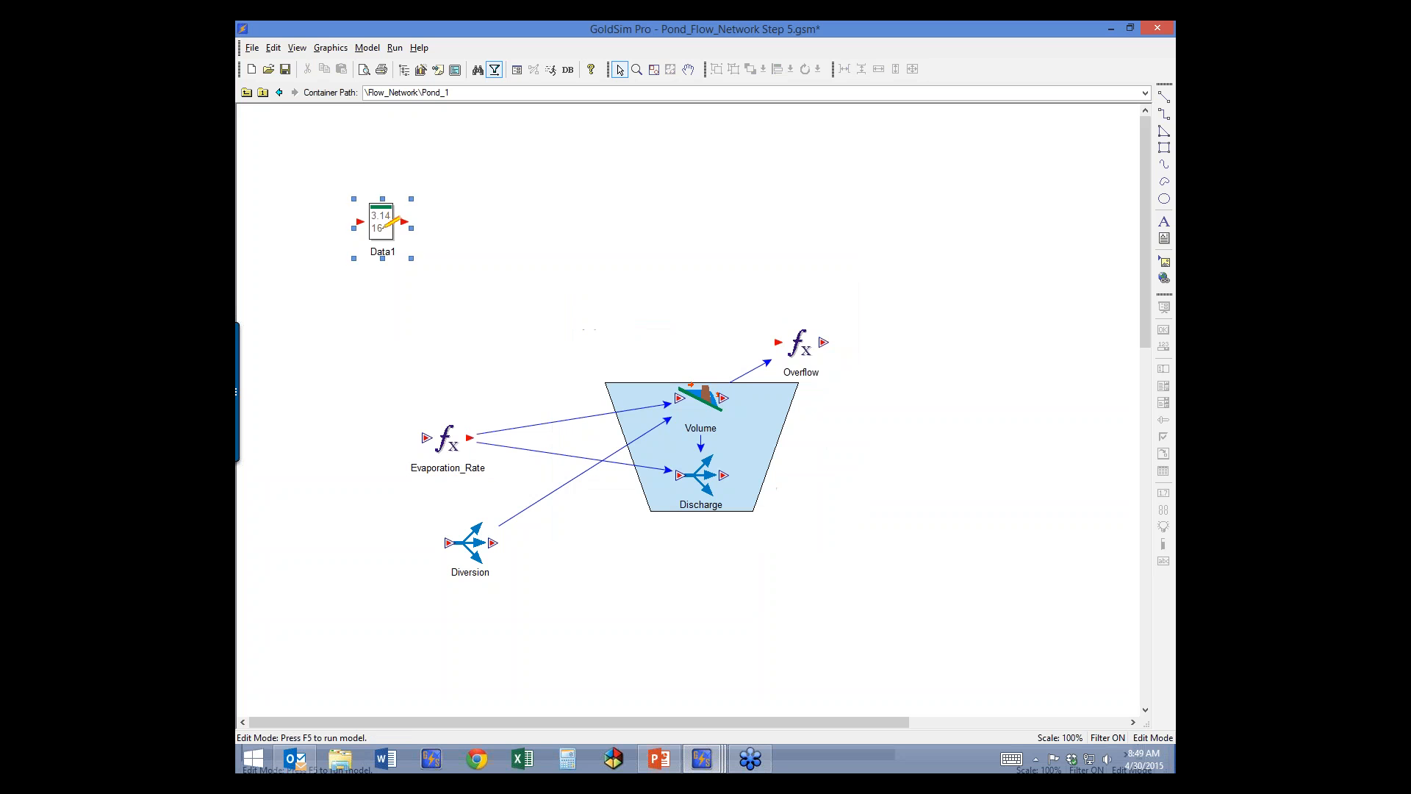
left_click_drag(369, 235, 445, 223)
left_click(458, 247)
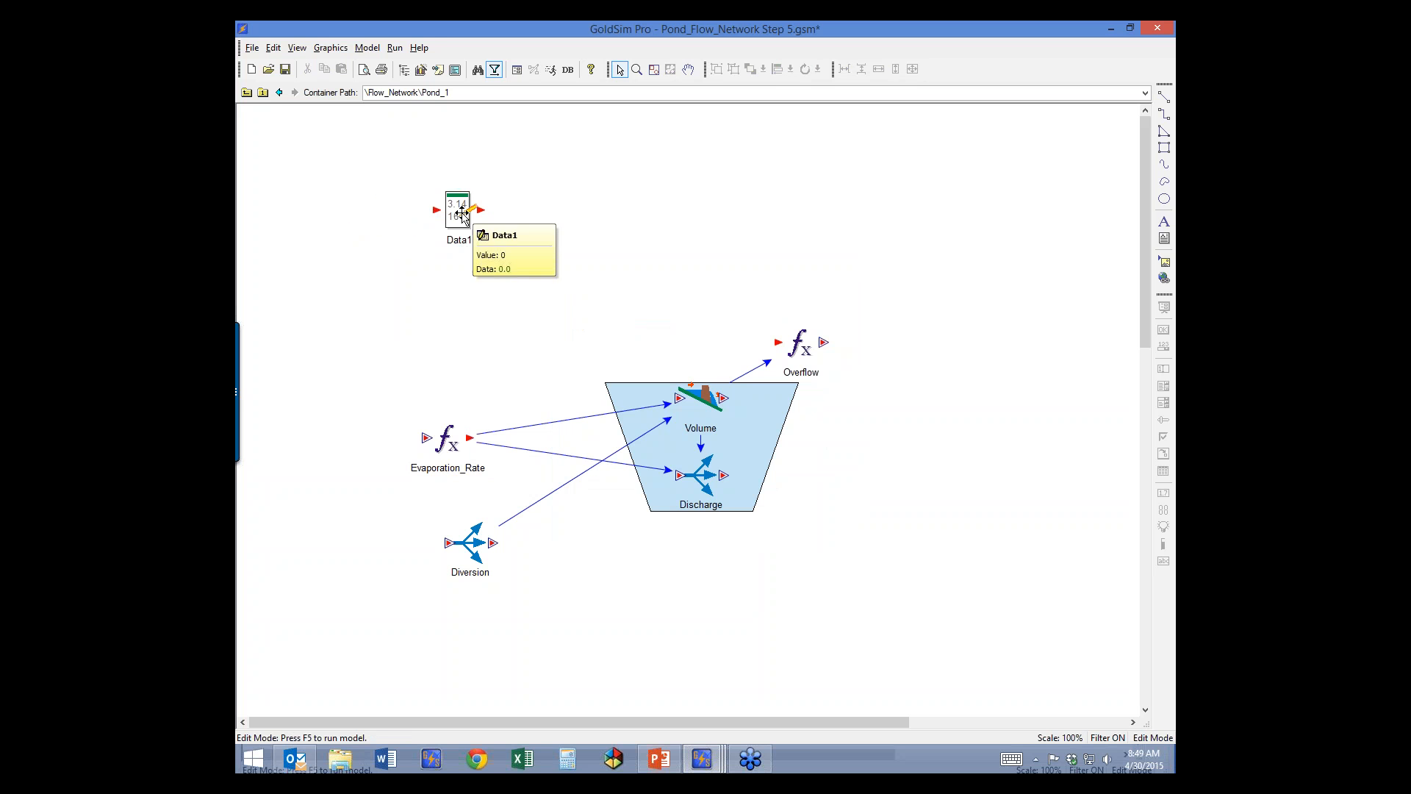
key("Delete")
Insert a new Expression element with default settings in the empty area above the pond diagram in Pond_1
right_click(507, 204)
mouse_move(559, 211)
mouse_move(646, 258)
left_click(728, 255)
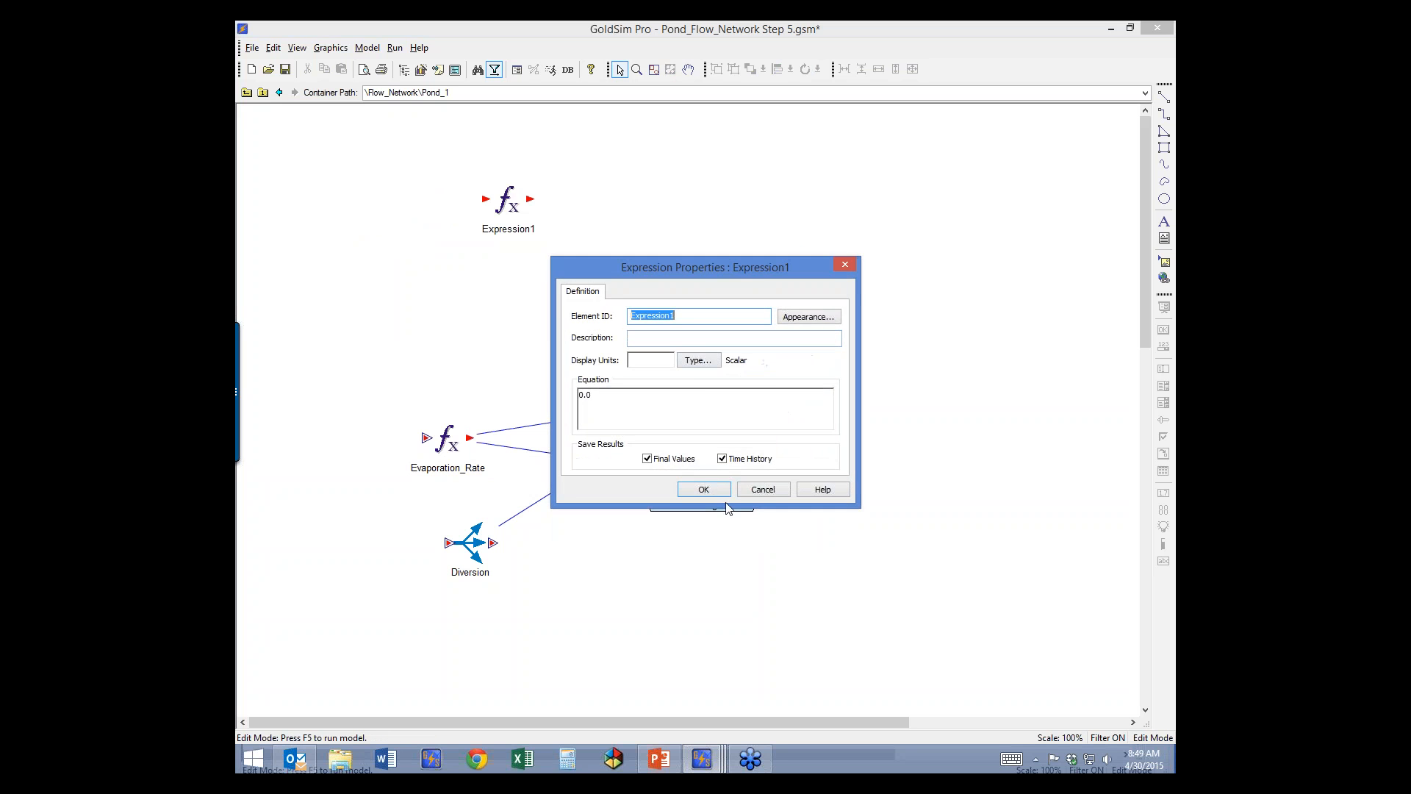
left_click(706, 490)
left_click_drag(507, 204, 541, 216)
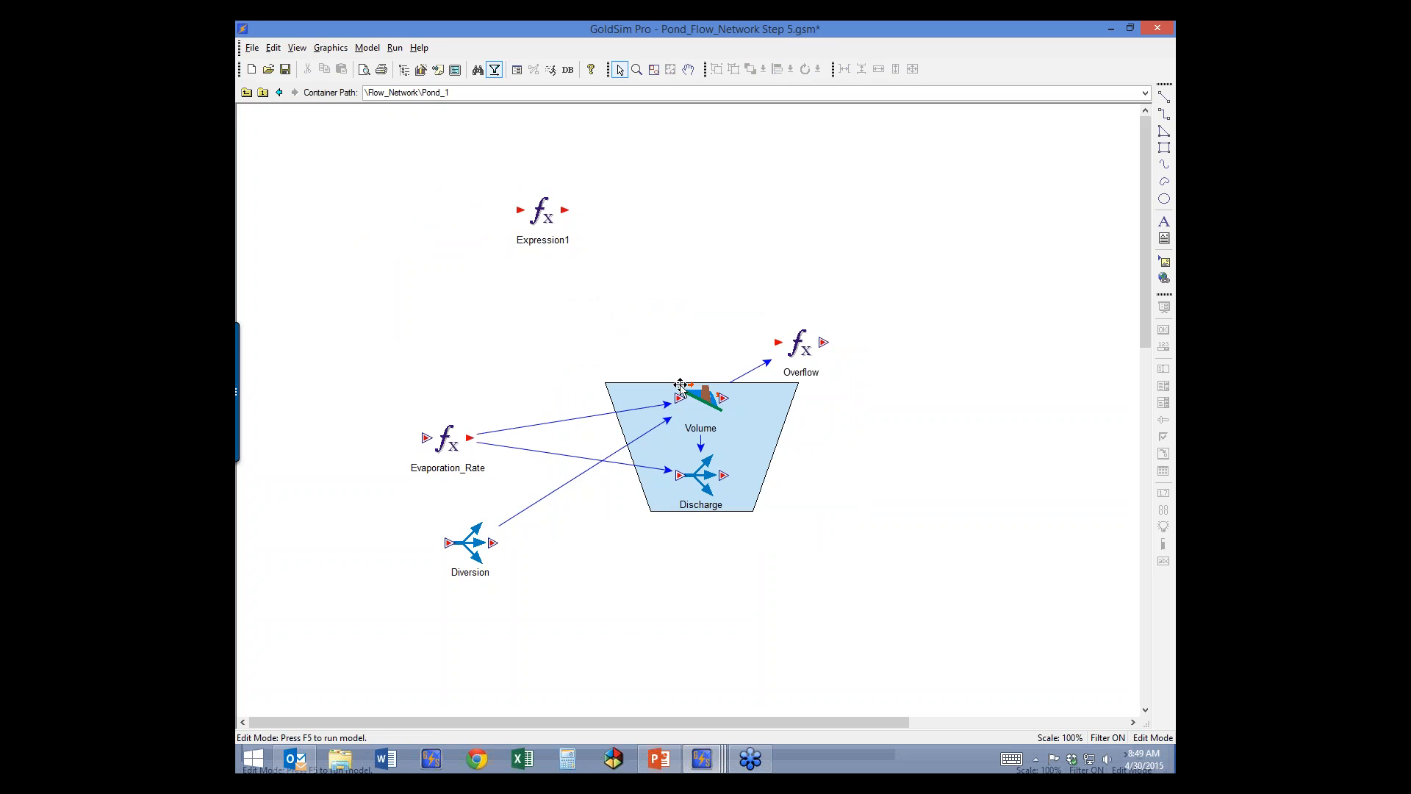
Copy the Volume reservoir's initial value Initial_Volume[1] into the new expression's equation and set its display units to m3
double_click(701, 397)
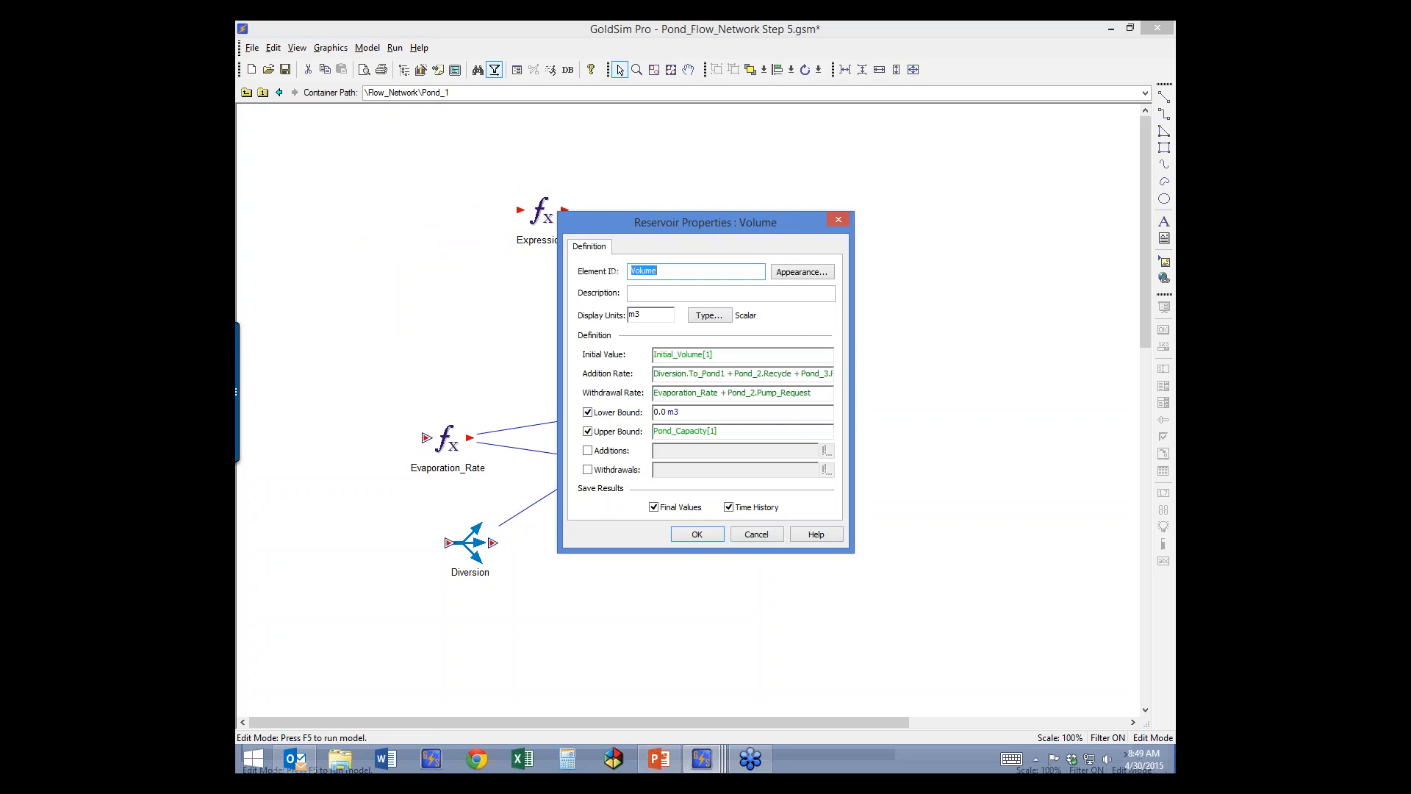
left_click(727, 356)
key("ctrl+c")
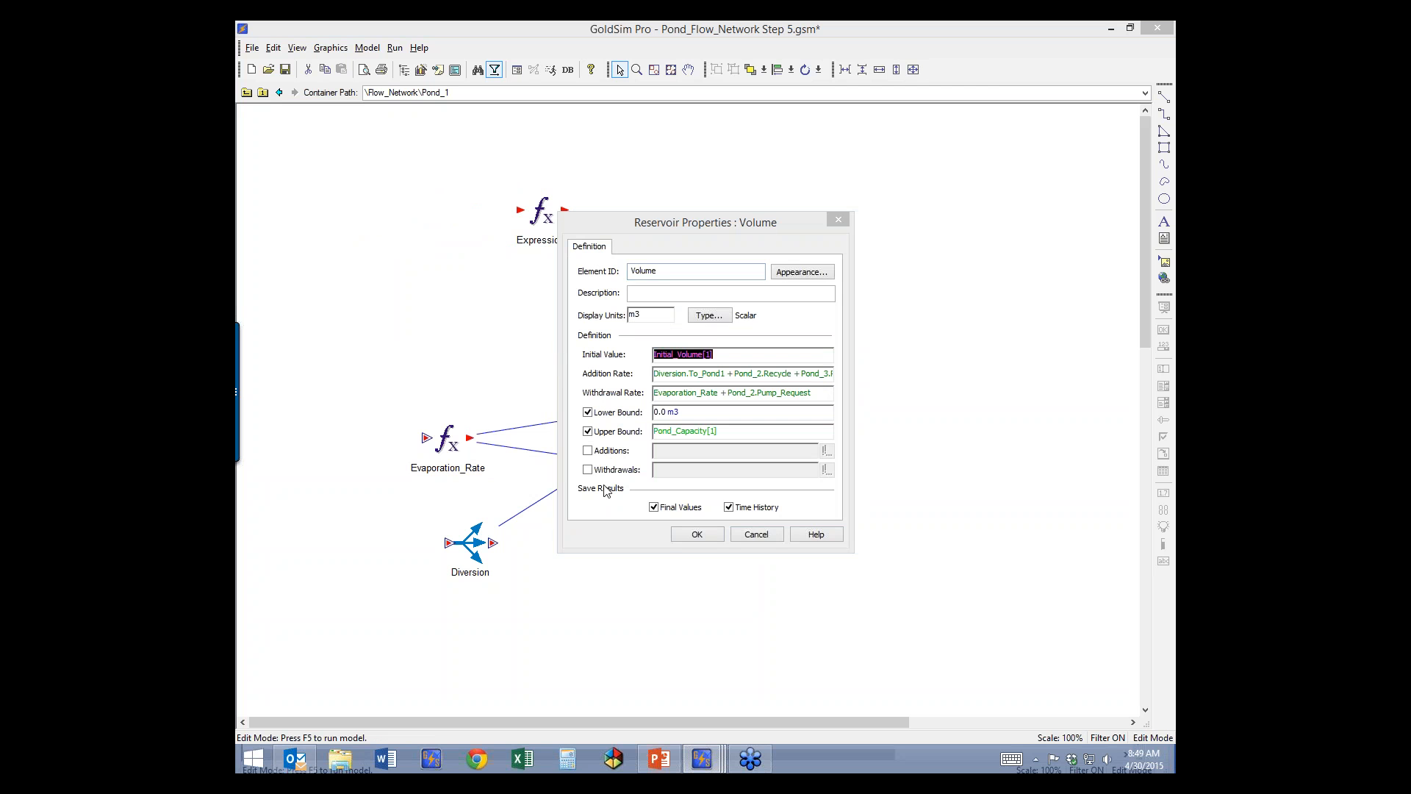
left_click(705, 537)
double_click(542, 213)
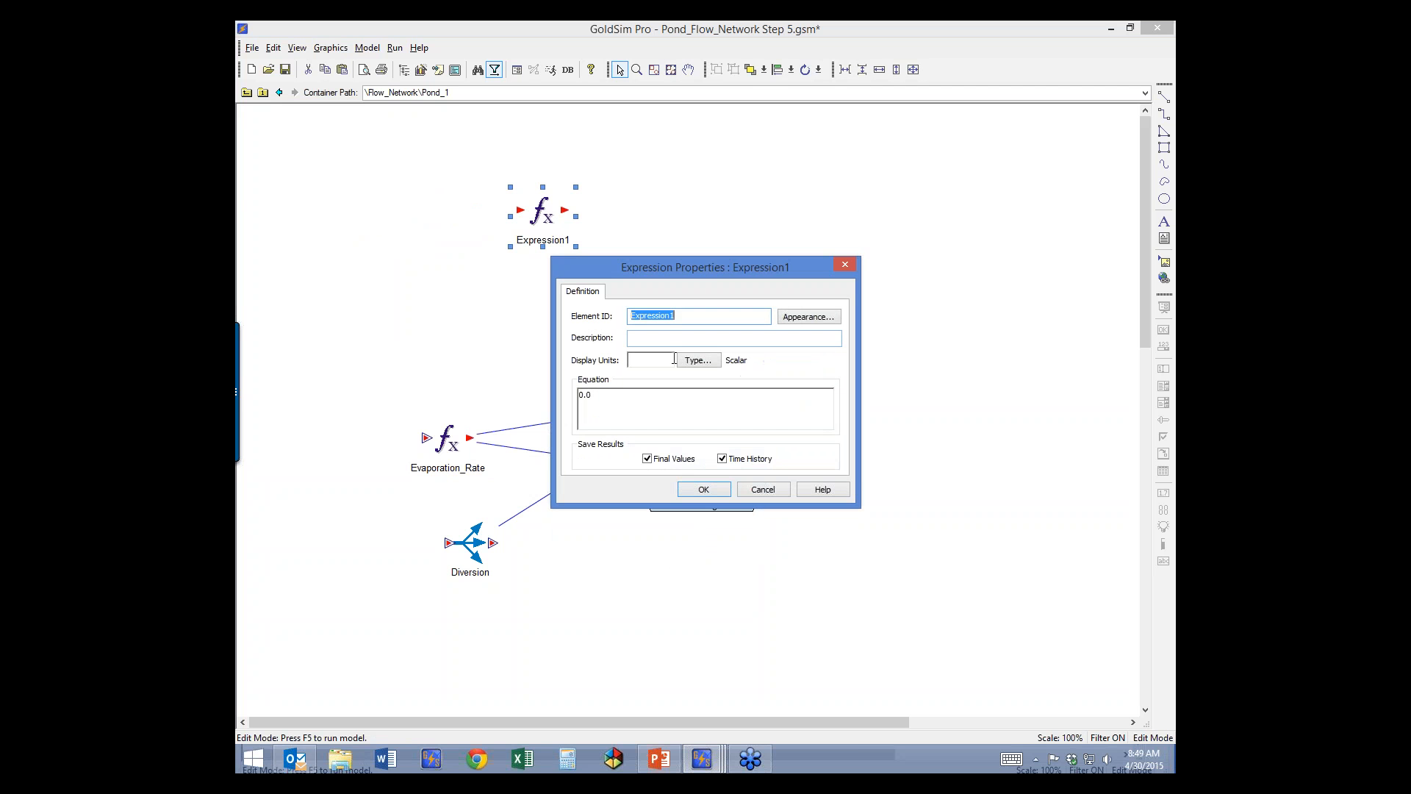
left_click(639, 364)
type("m3")
left_click_drag(673, 403, 482, 400)
key("ctrl+v")
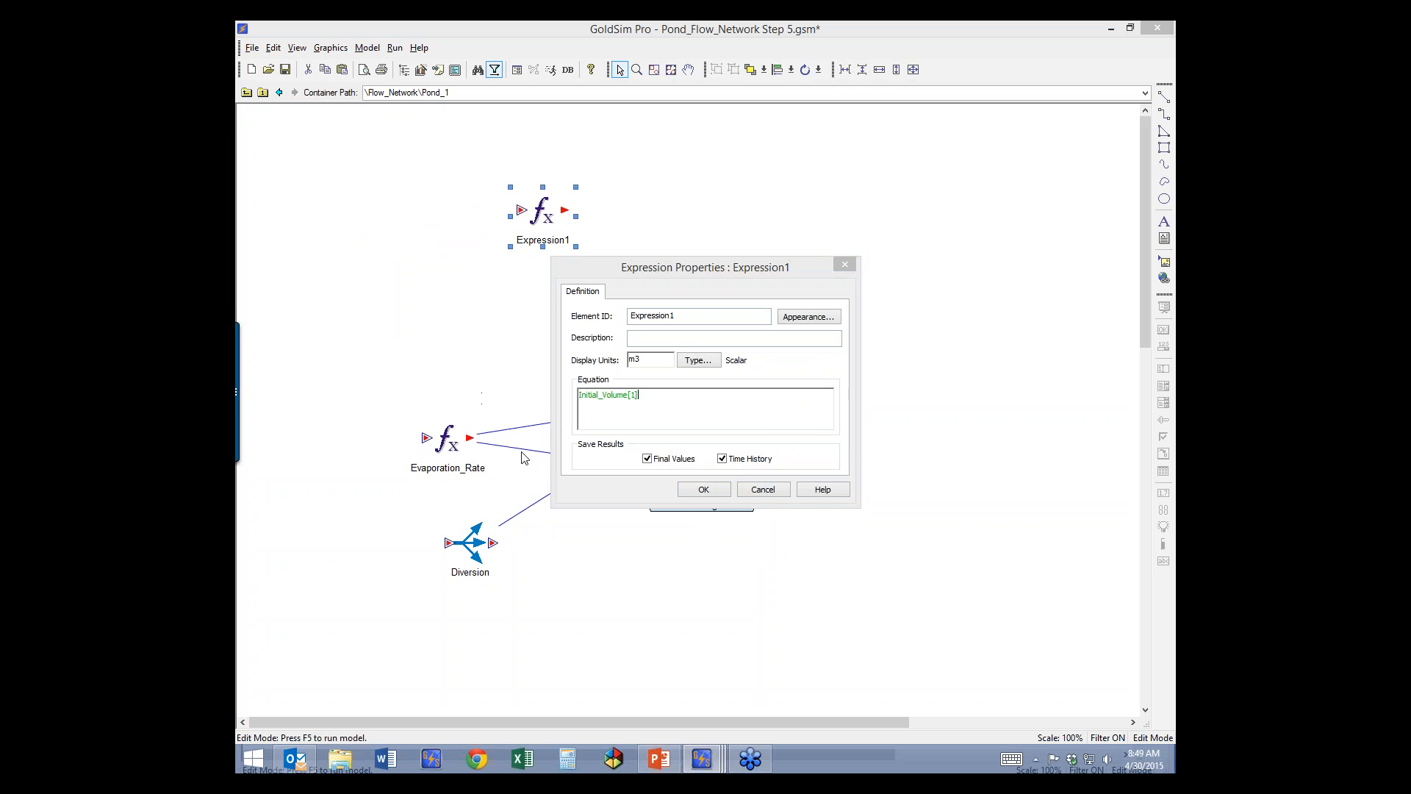
left_click(703, 489)
Move the new expression slightly higher in the diagram and rename it Initial_Volume
left_click_drag(546, 215, 548, 184)
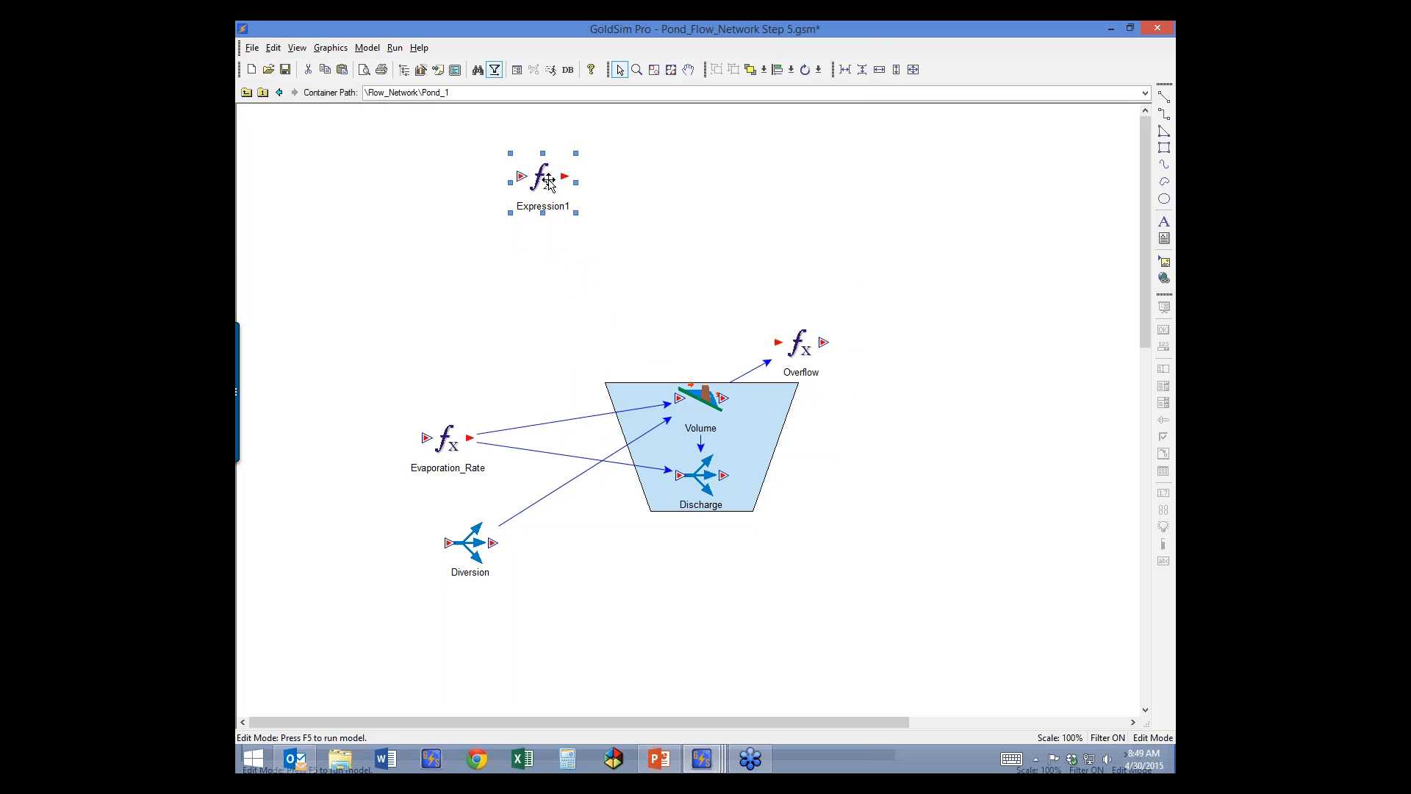
double_click(549, 184)
type("Initial_Volume")
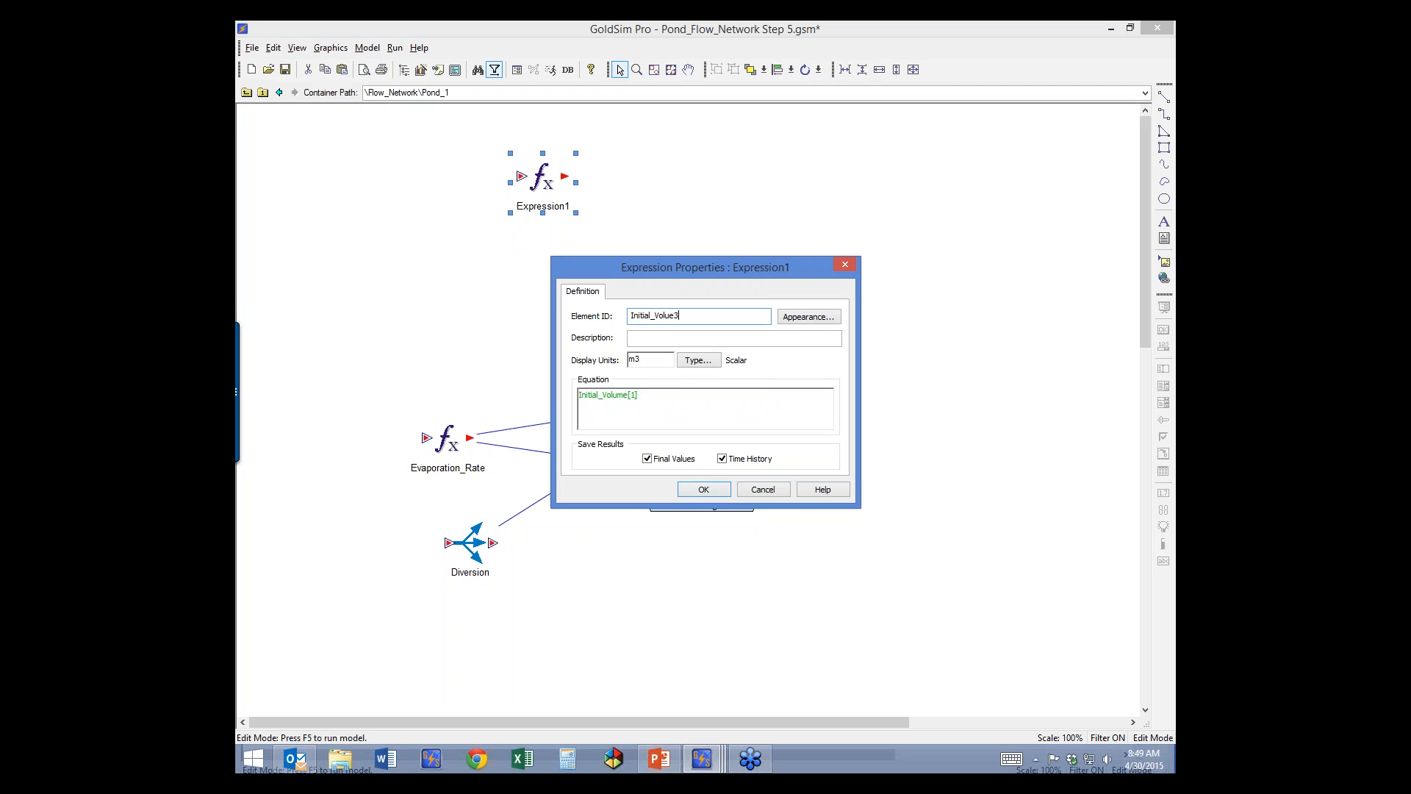
left_click(703, 489)
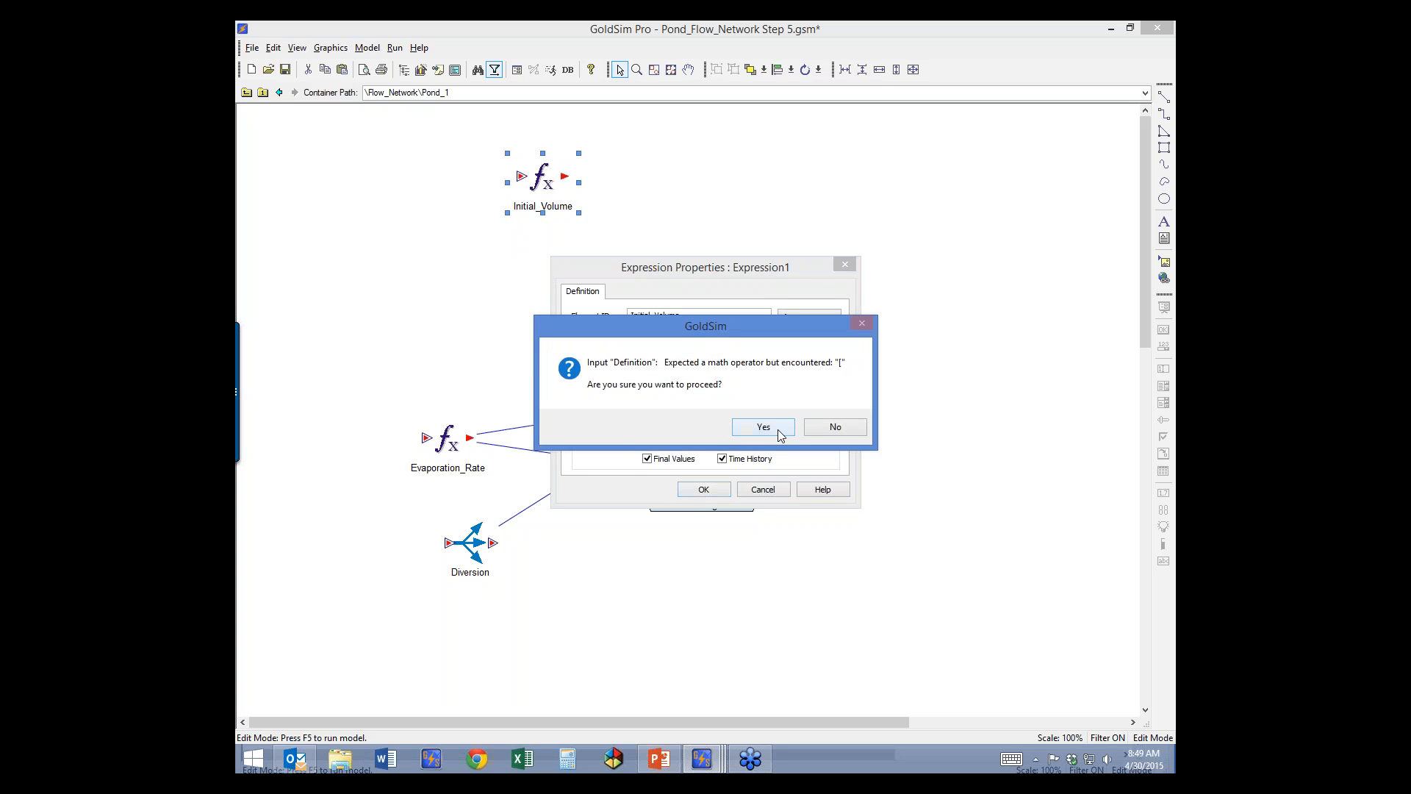
left_click(780, 434)
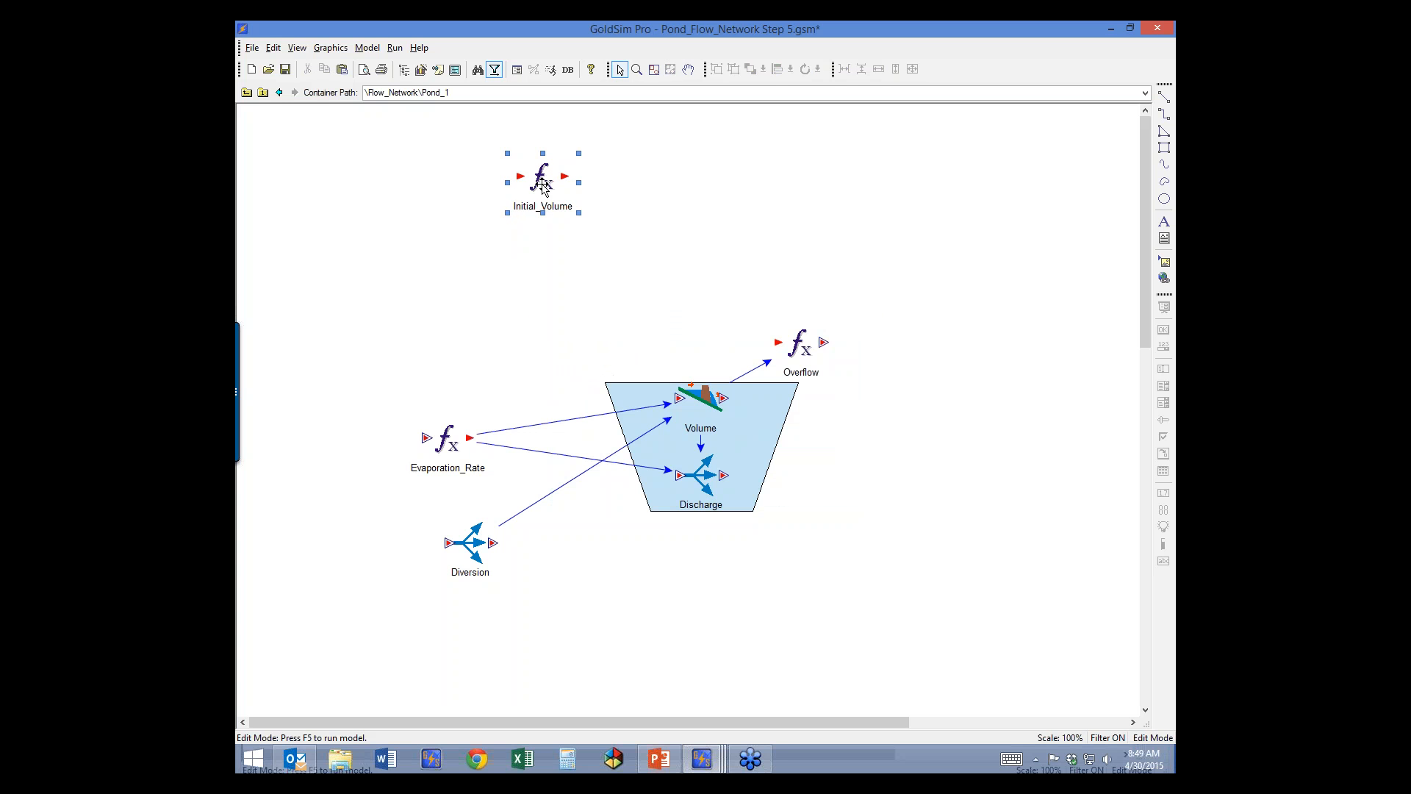
Rename the new expression to Init_Volume, keeping Initial_Volume[1] as its equation
double_click(568, 205)
left_click(670, 409)
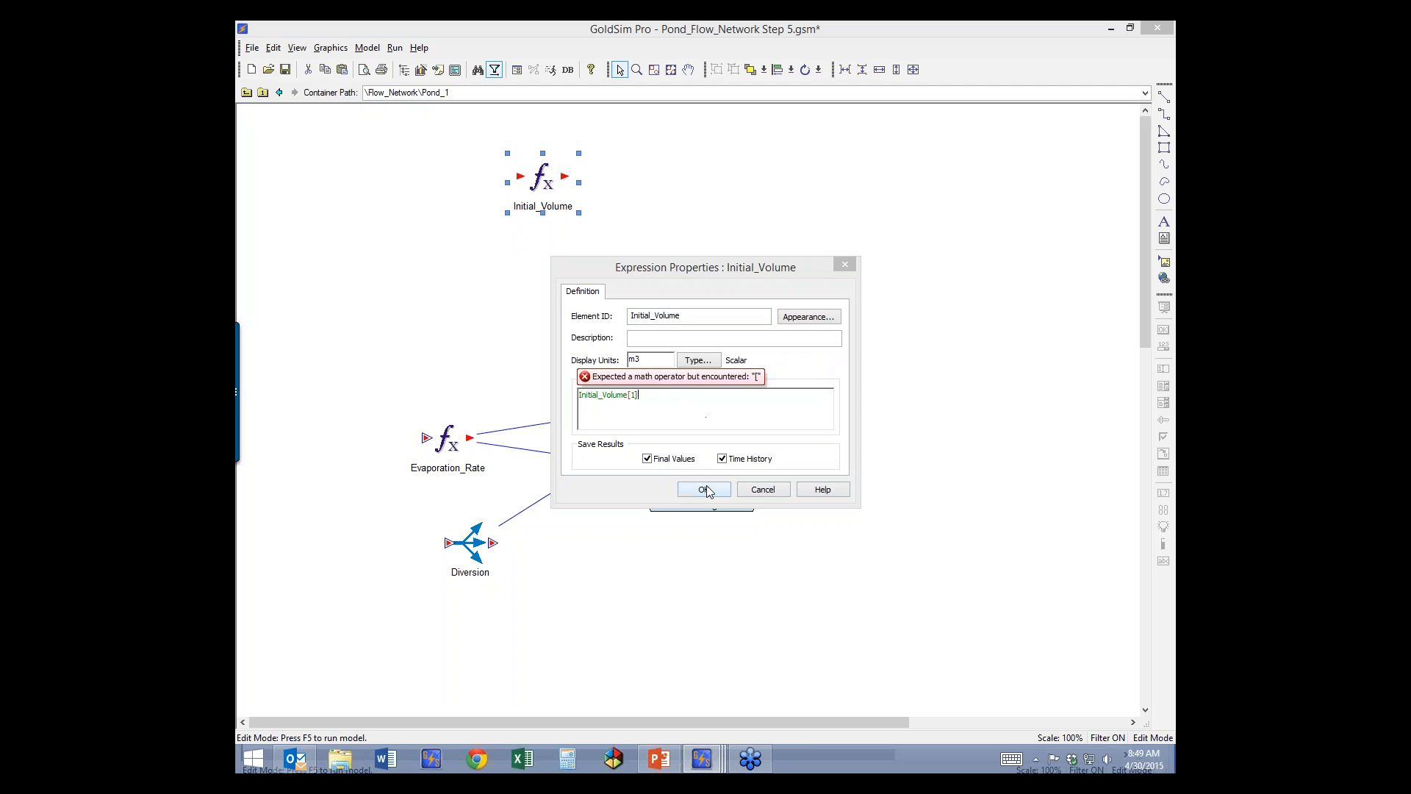
left_click(694, 318)
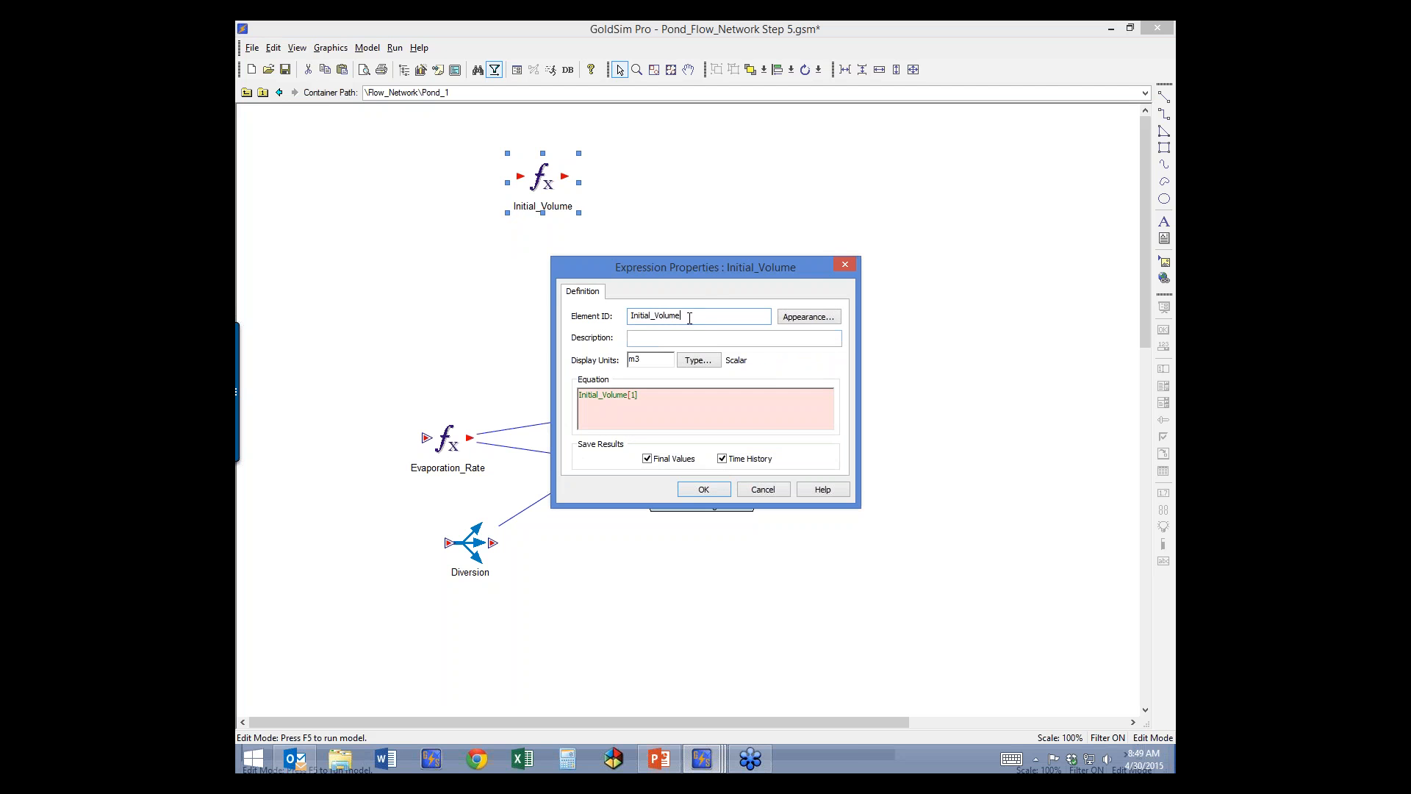
key("BackSpace")
key("BackSpace")
key("Tab")
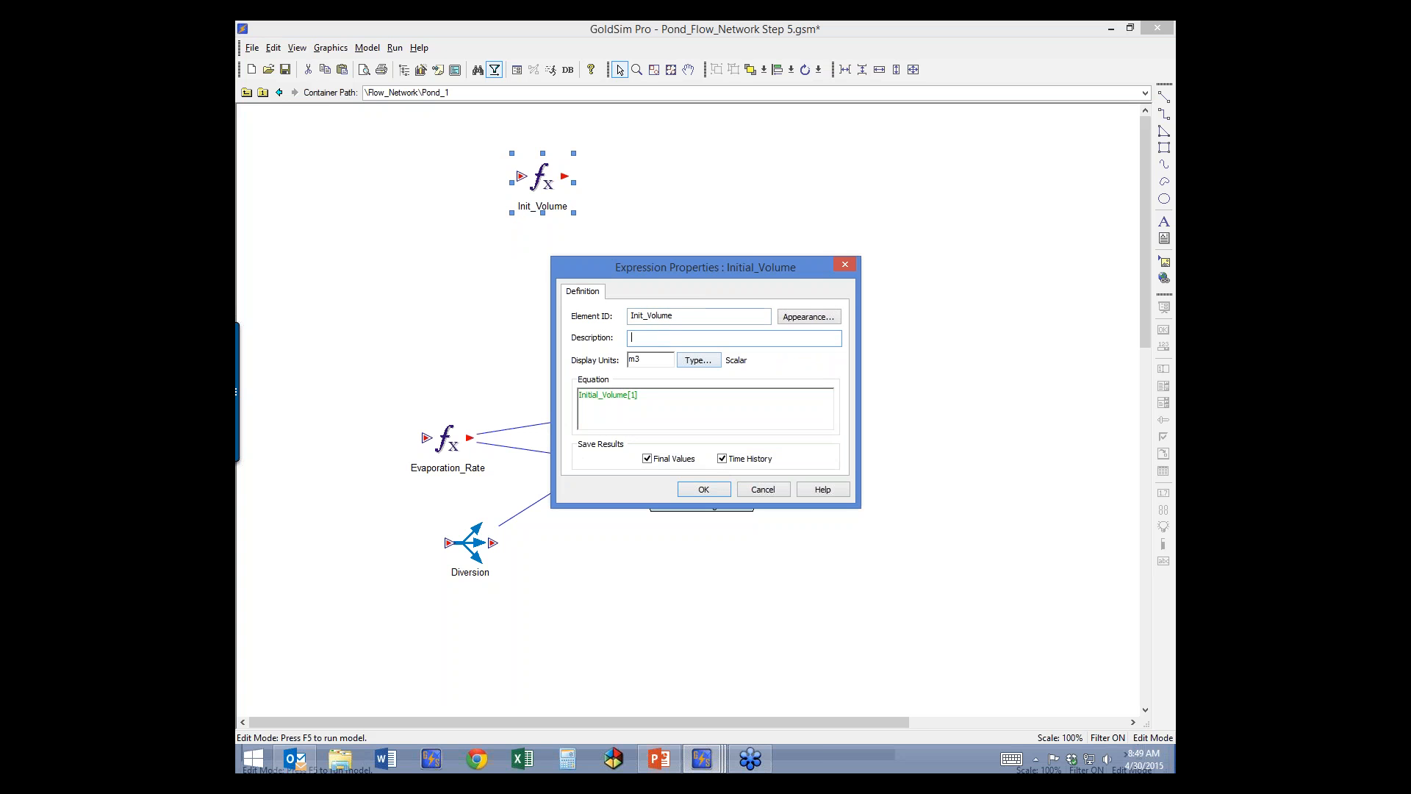
left_click(704, 491)
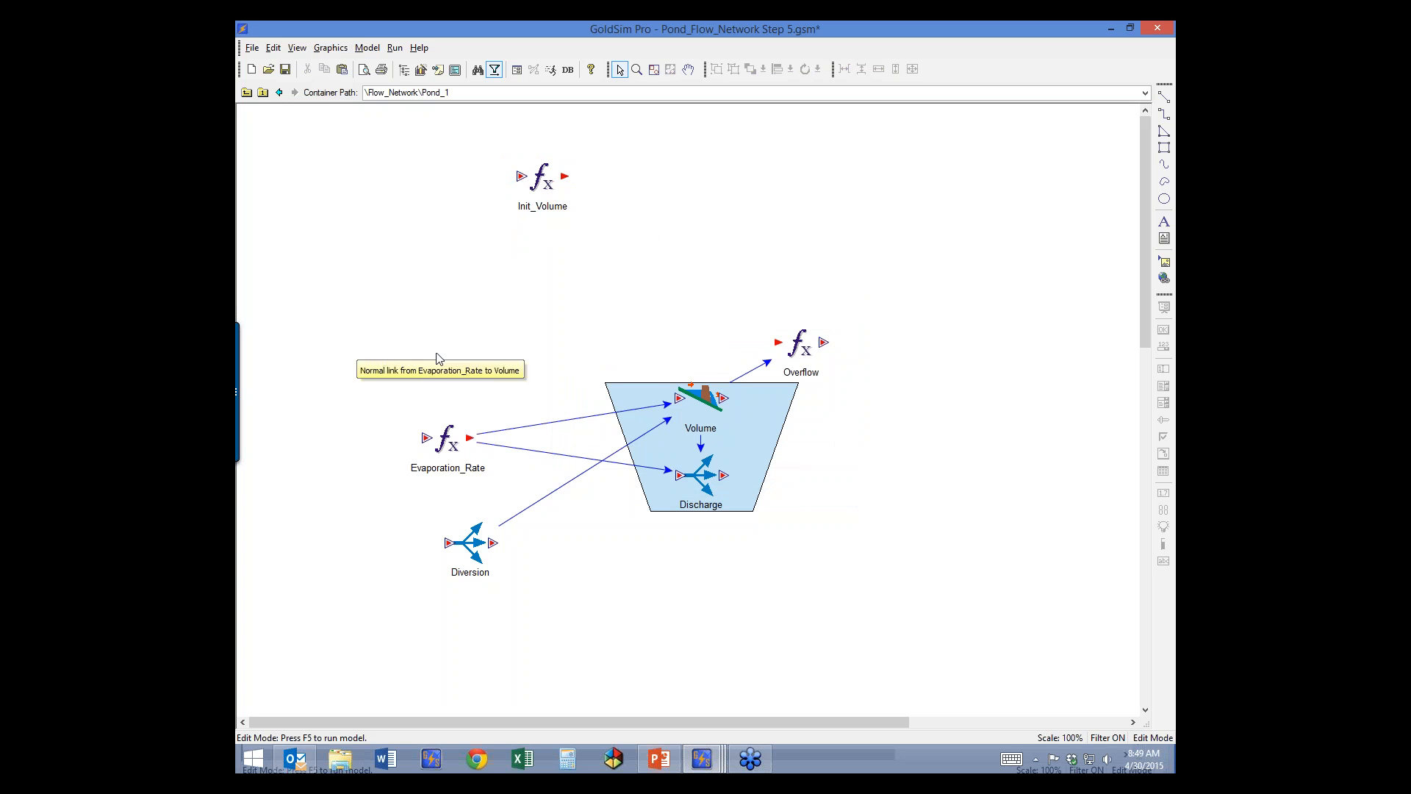
Insert a new container named Typ_Pond inside Pond_1
right_click(552, 281)
mouse_move(625, 287)
mouse_move(684, 288)
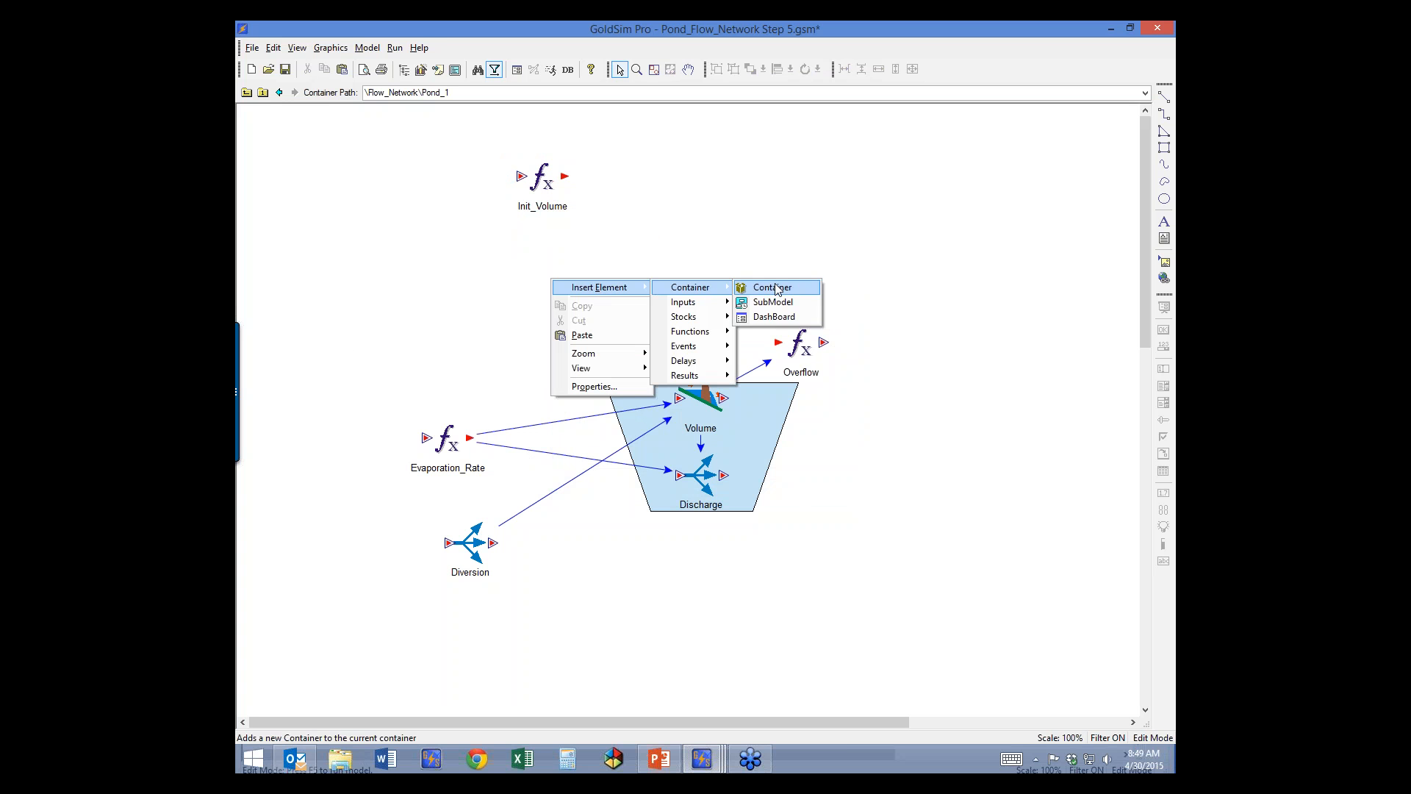
left_click(763, 286)
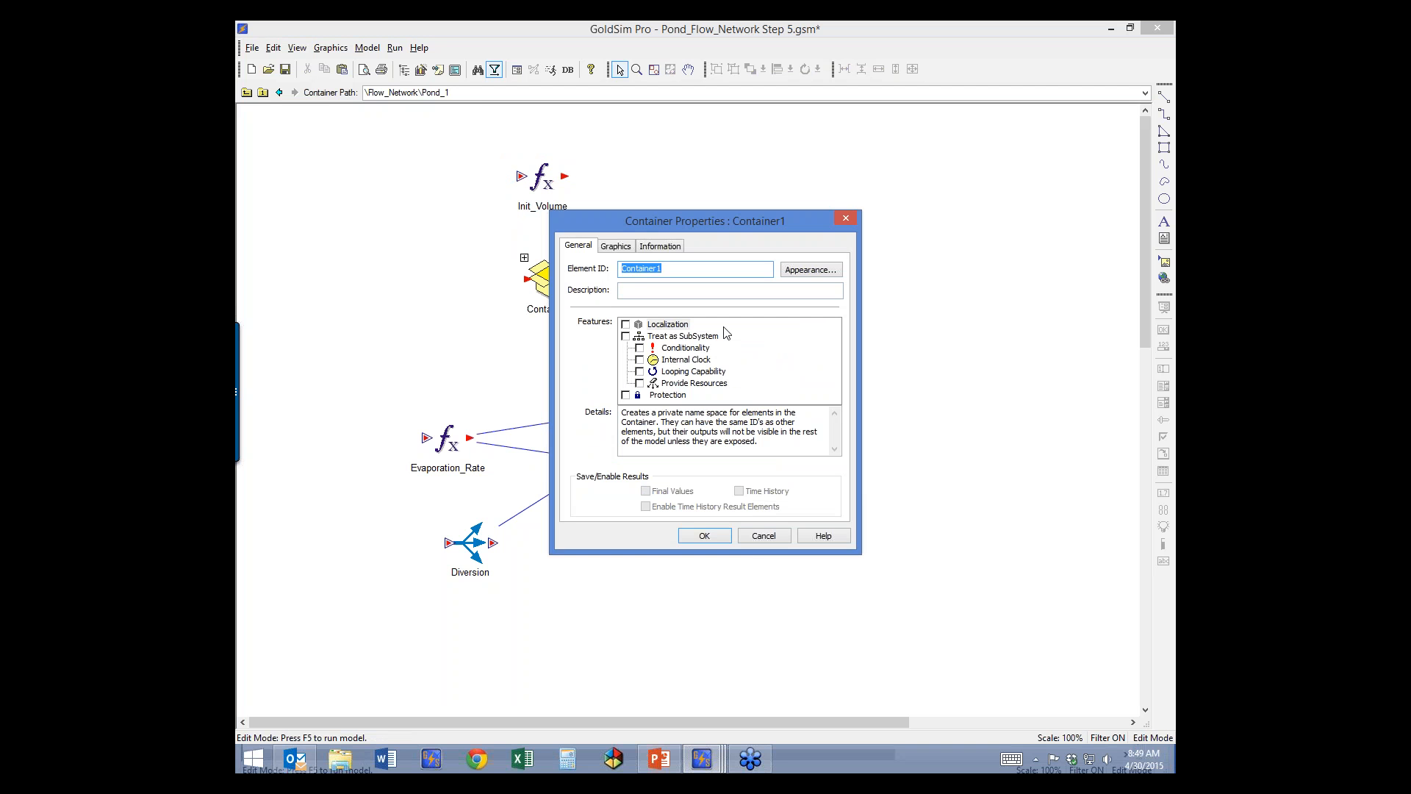
type("Typ_Pond")
left_click(704, 535)
Move all pond elements and the pond graphic into the Typ_Pond container, leaving Init_Volume outside
left_click_drag(544, 282, 707, 246)
left_click_drag(901, 317, 271, 657)
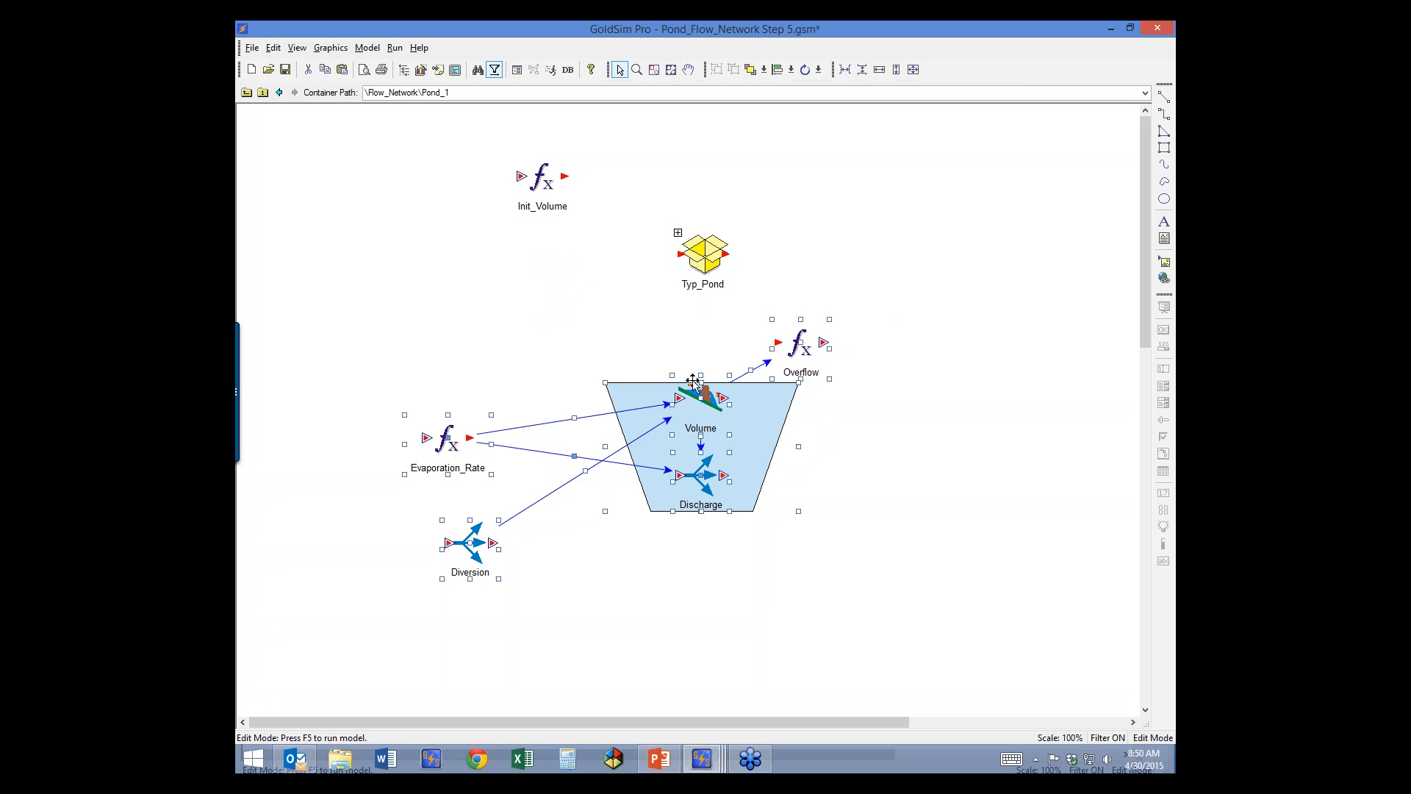
left_click_drag(624, 395, 631, 291)
left_click(884, 309)
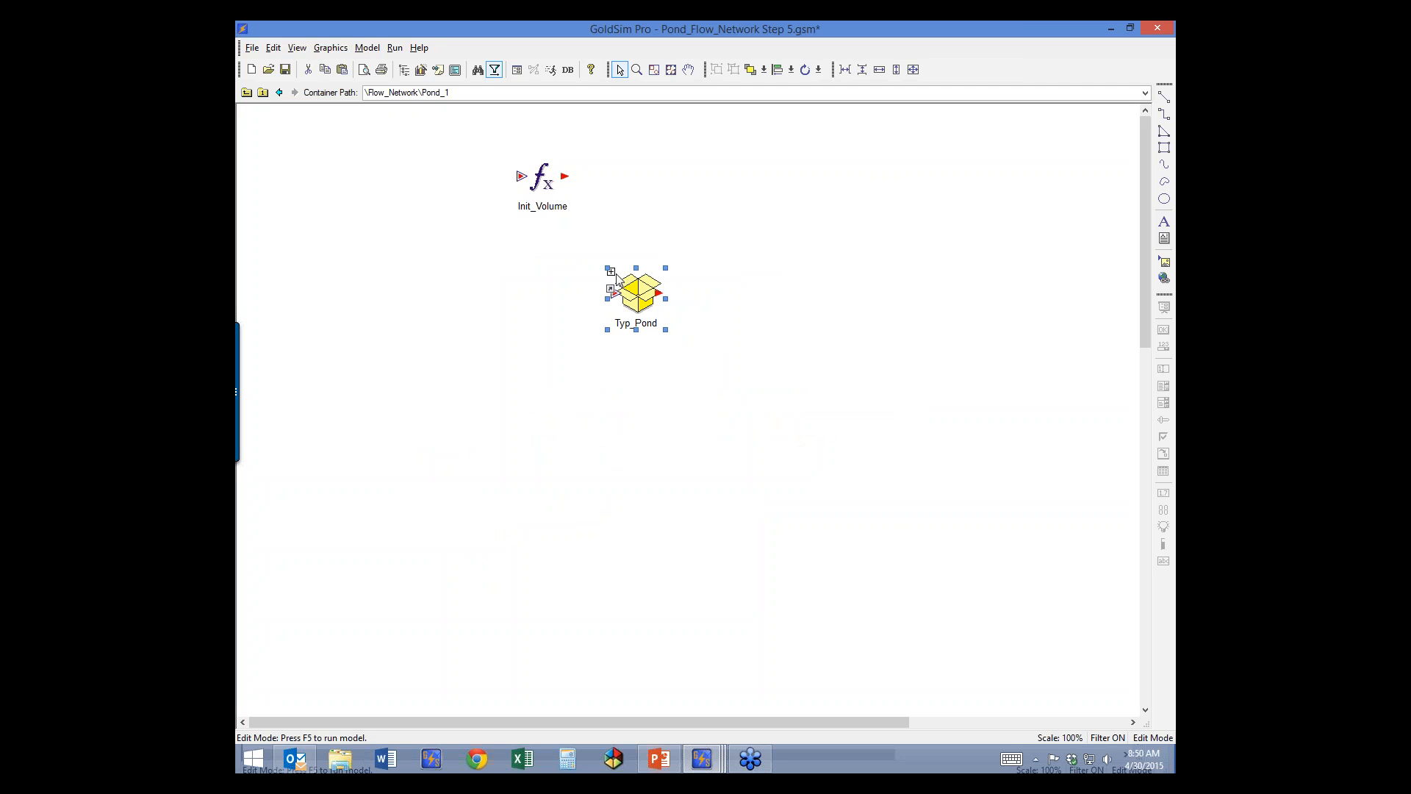
Inside Typ_Pond, set the Volume reservoir's initial value to Init_Volume
double_click(621, 285)
double_click(697, 400)
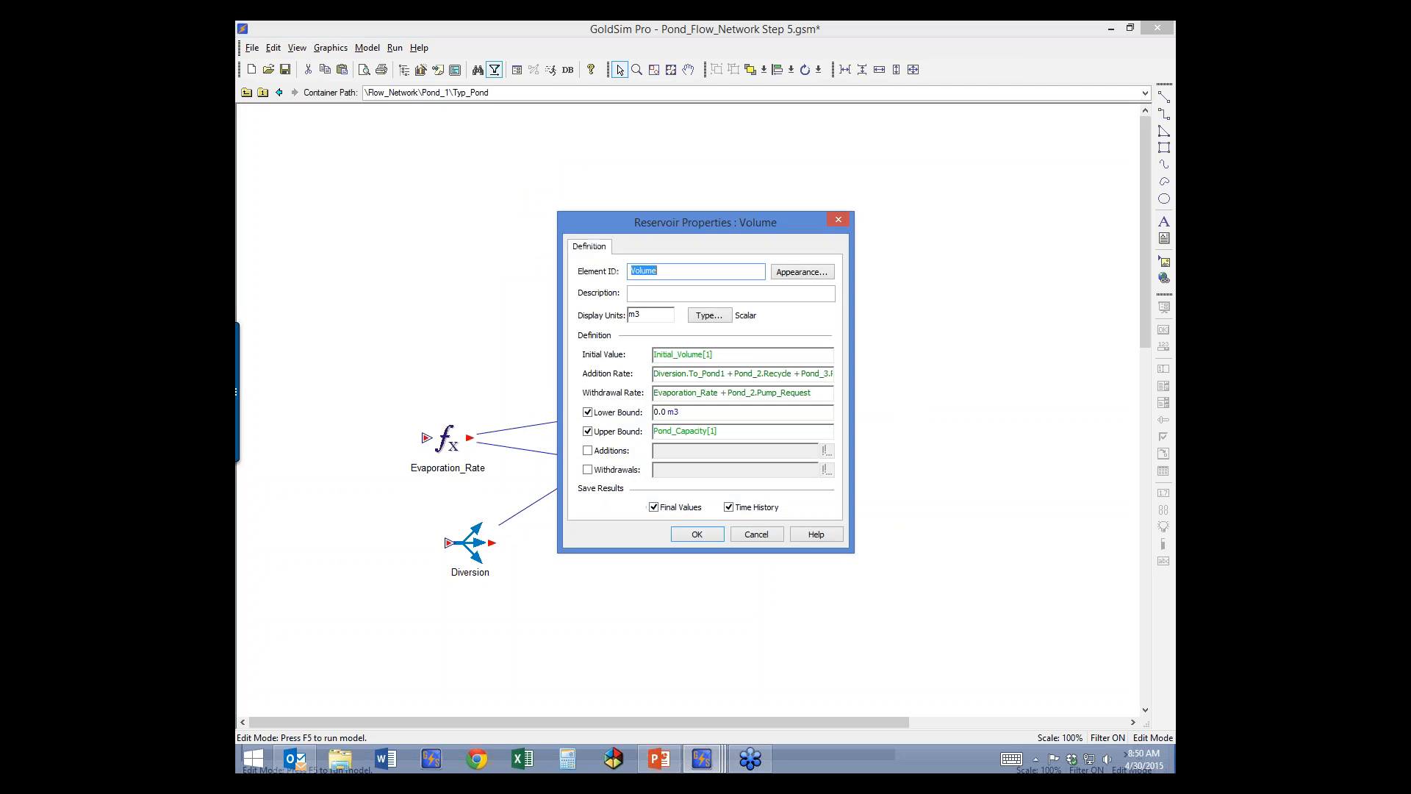
type("Init_Volume")
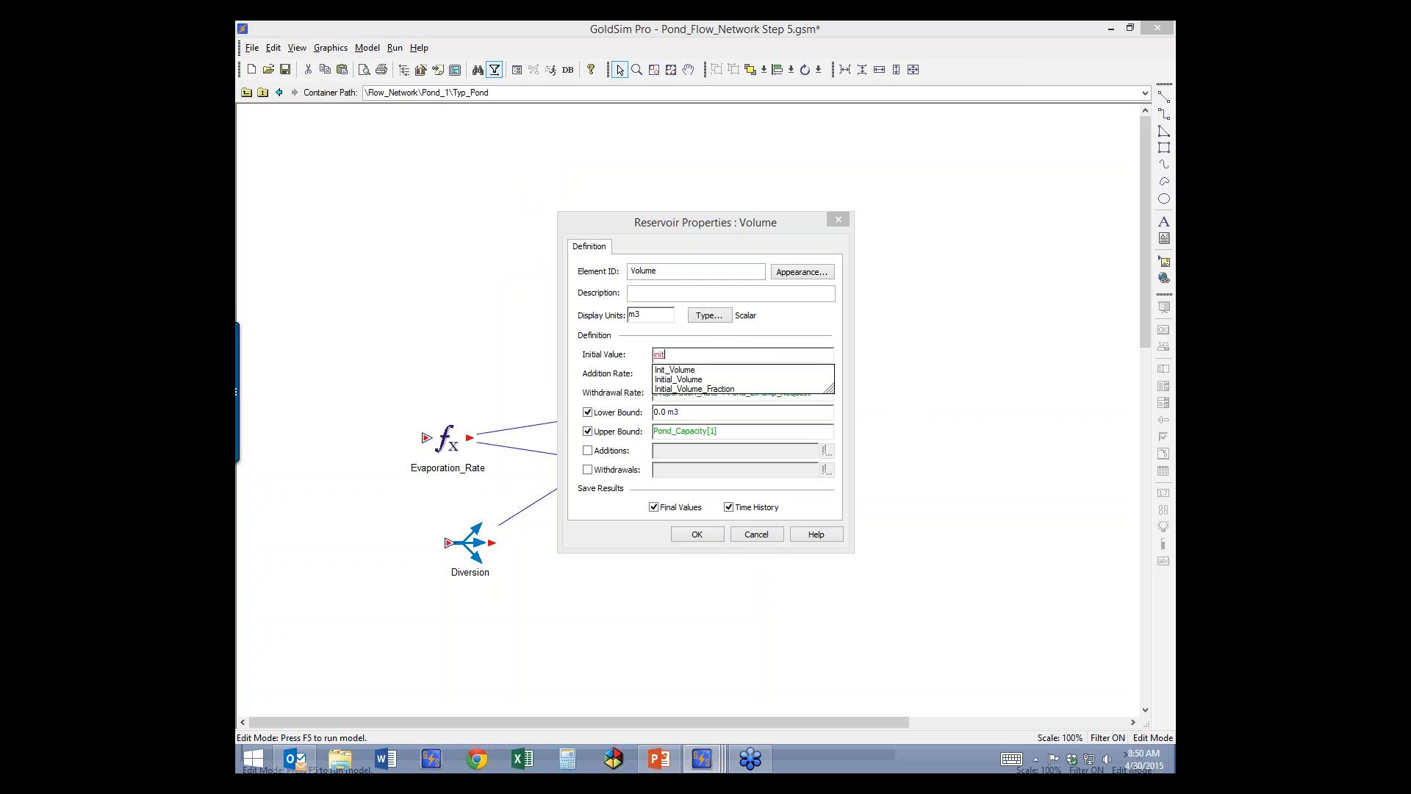
left_click(704, 535)
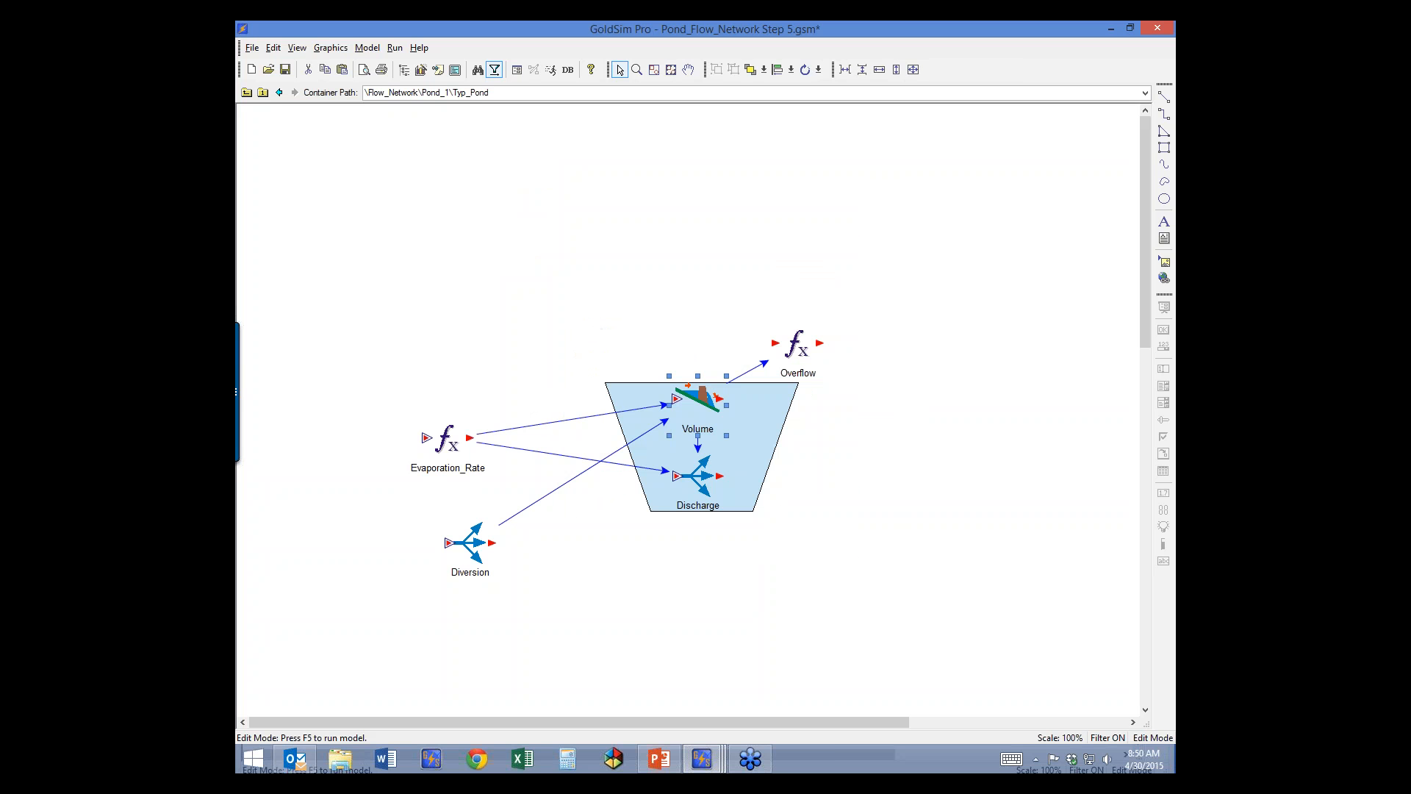
Localize the Typ_Pond container and return to the Flow_Network level
left_click(246, 93)
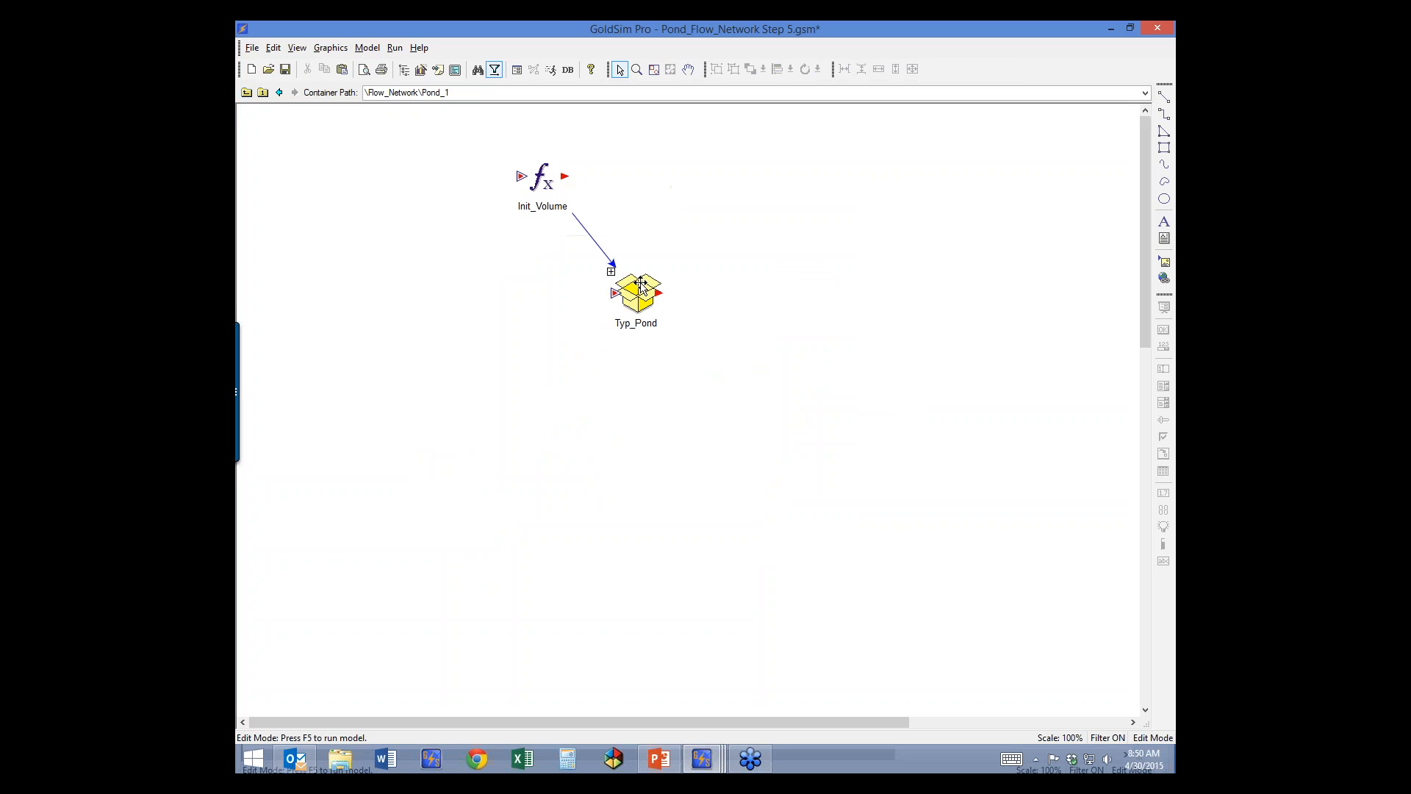
right_click(636, 287)
left_click(673, 310)
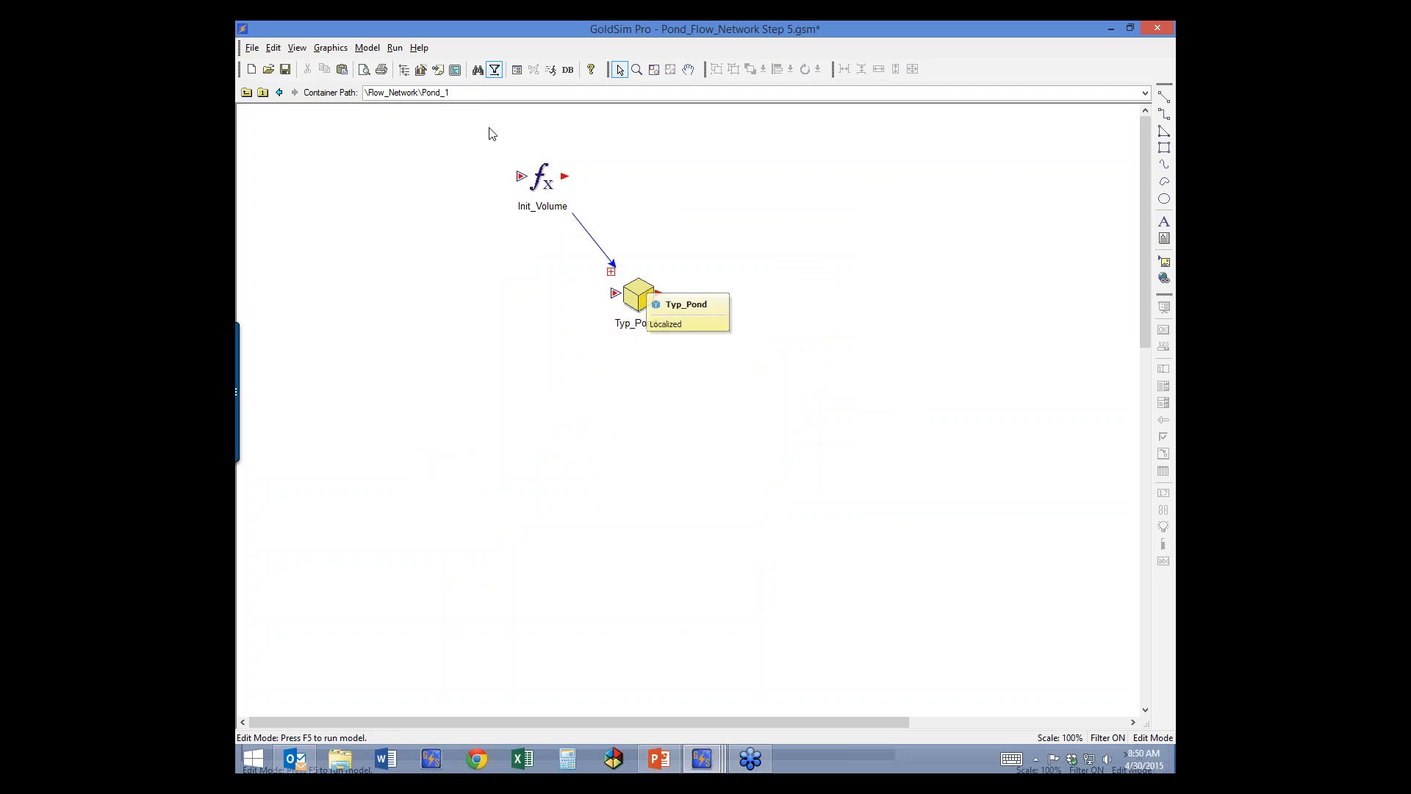
left_click(246, 94)
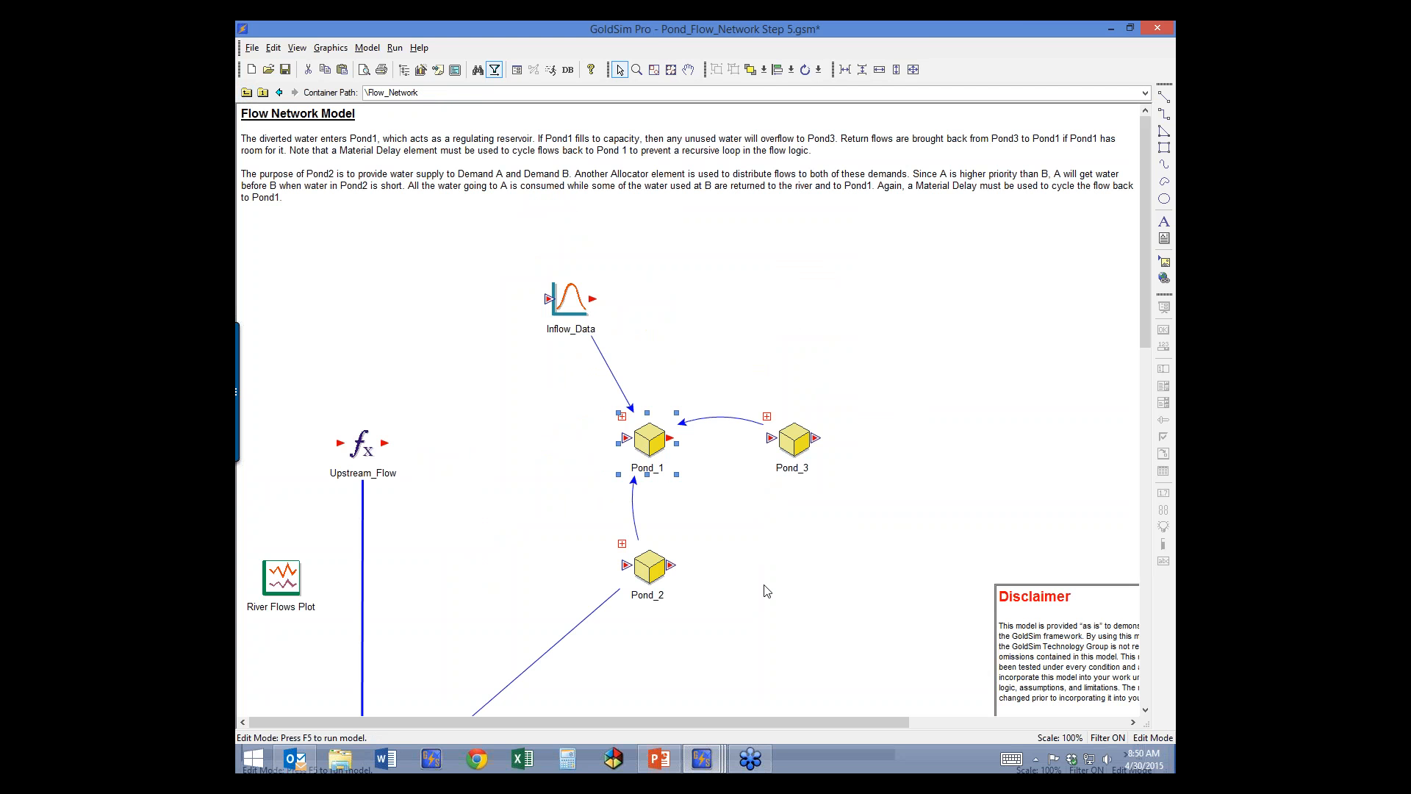
Paste a copy of the Pond_1 container into Flow_Network and rename it Pond_A
key("ctrl+v")
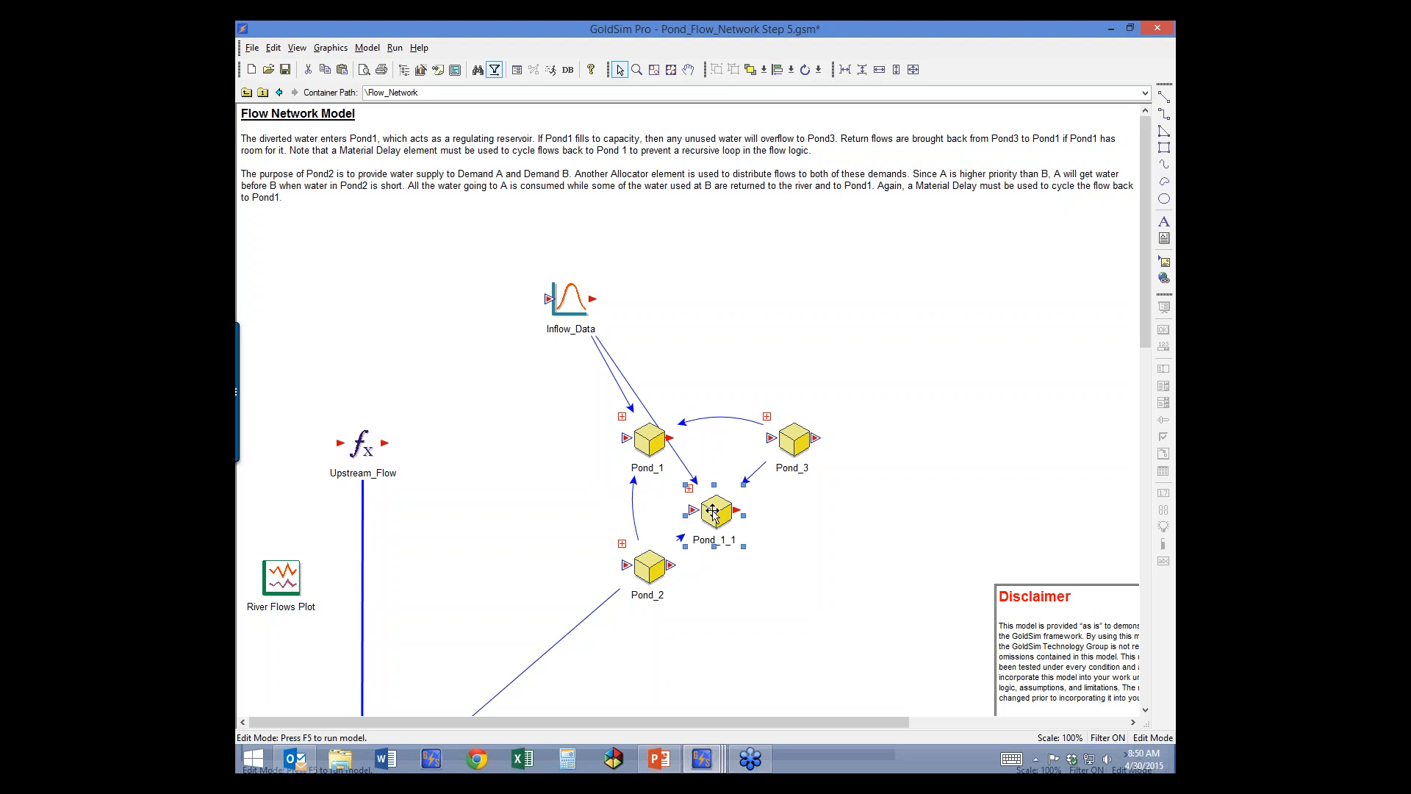
double_click(713, 512)
left_click(692, 266)
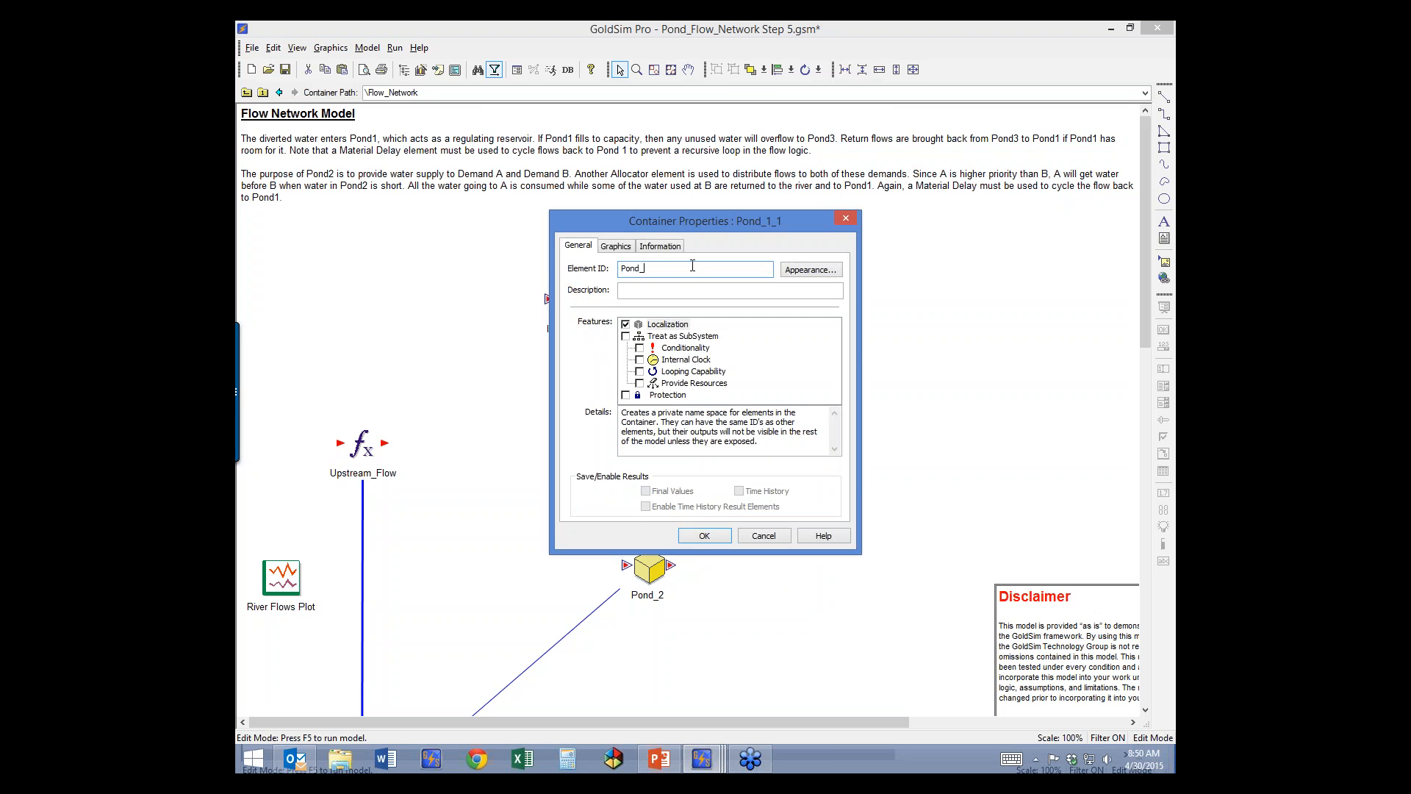
type("A")
left_click(720, 537)
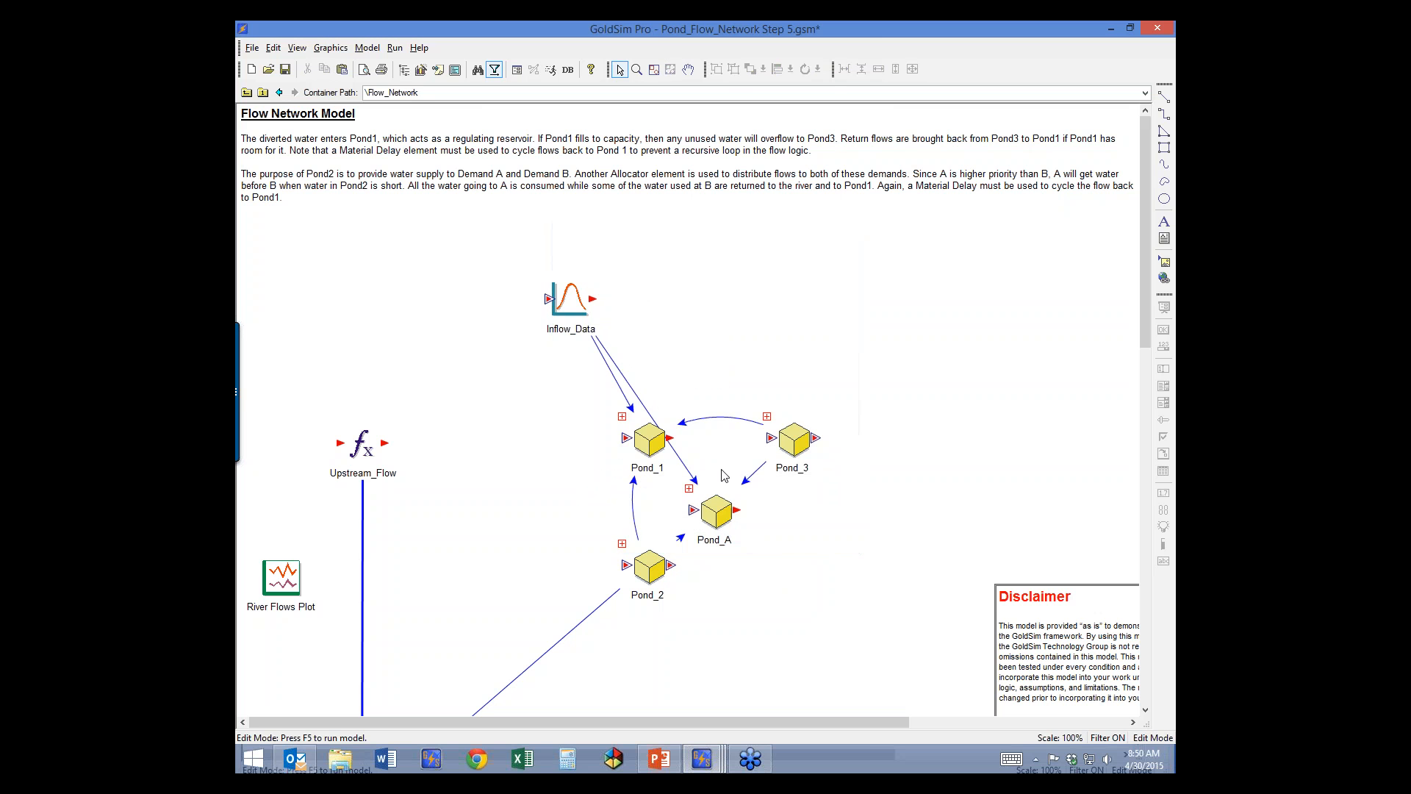
Inside Pond_A, delete the Typ_Pond container, shift Init_Volume down slightly, and return to the Flow_Network level
left_click(689, 489)
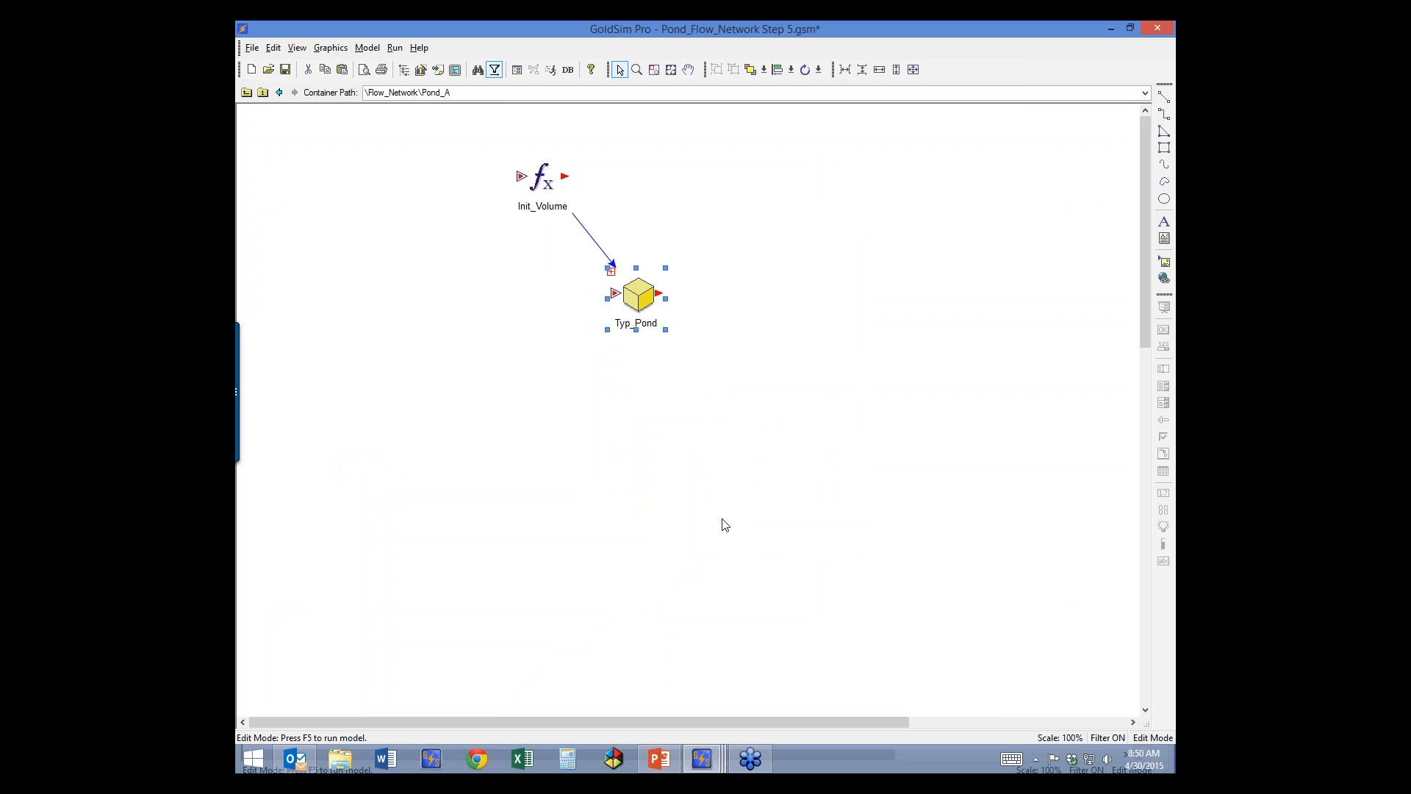
key("Delete")
key("Return")
left_click(517, 180)
left_click_drag(517, 180, 506, 253)
left_click(548, 465)
left_click(246, 93)
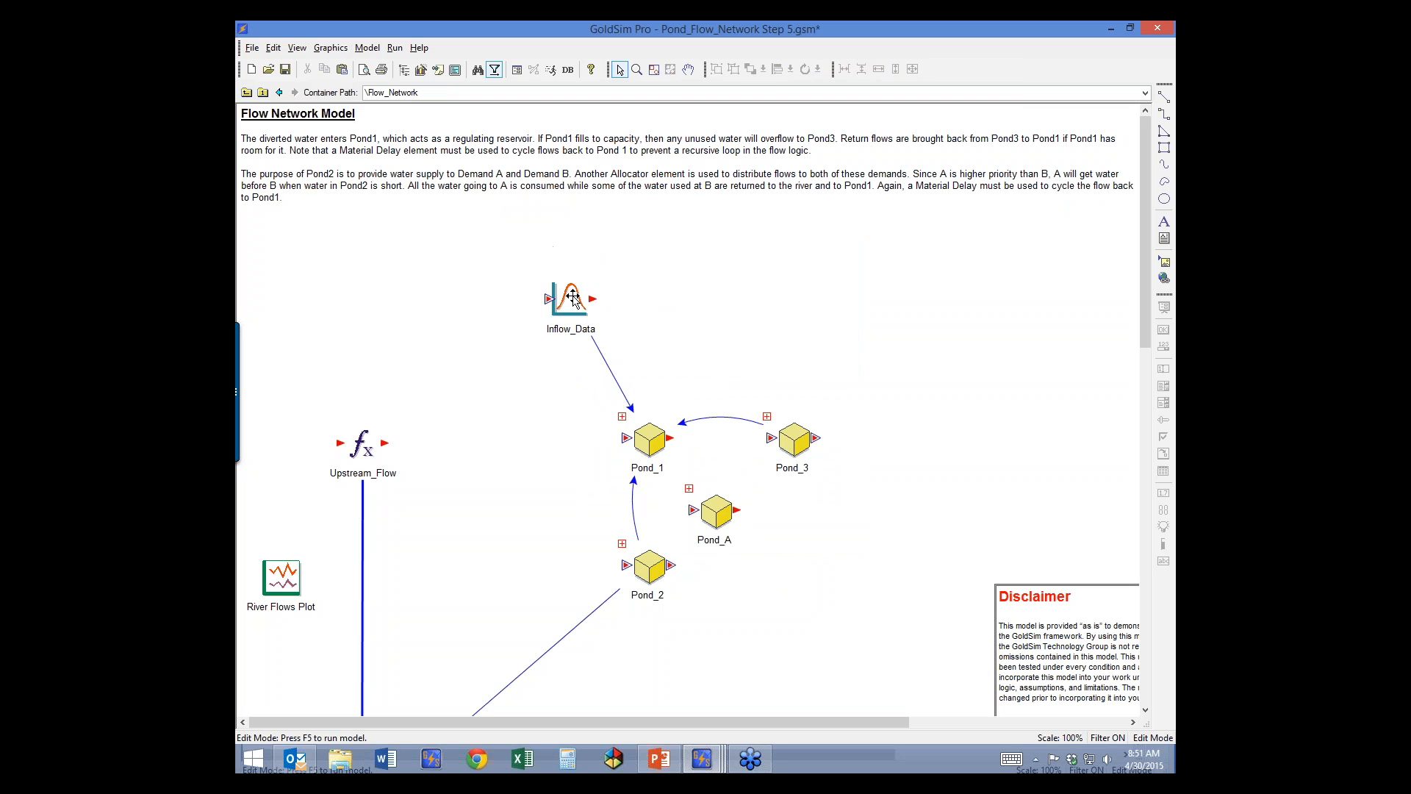
Clone the Typ_Pond container from Pond_1 into Pond_A
double_click(622, 421)
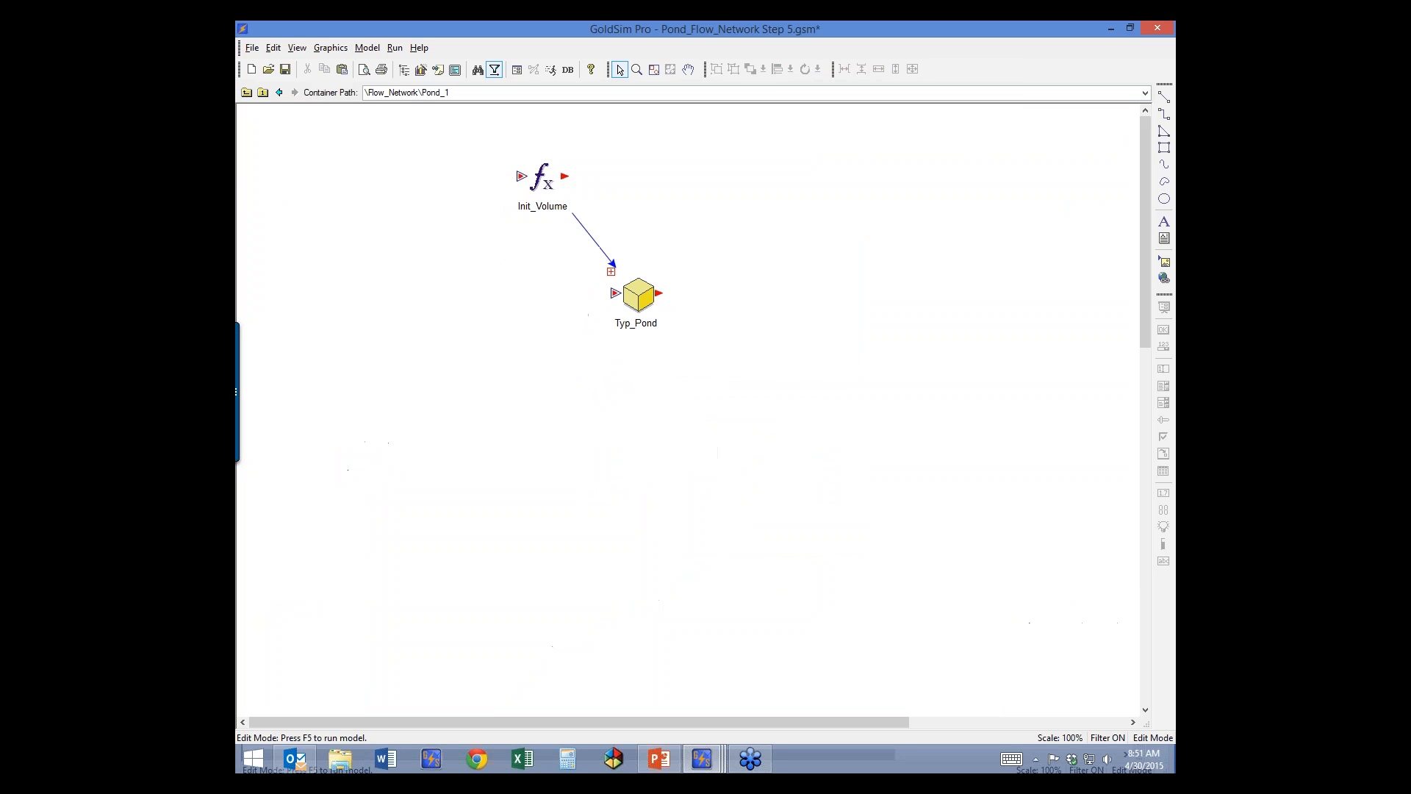
right_click(636, 286)
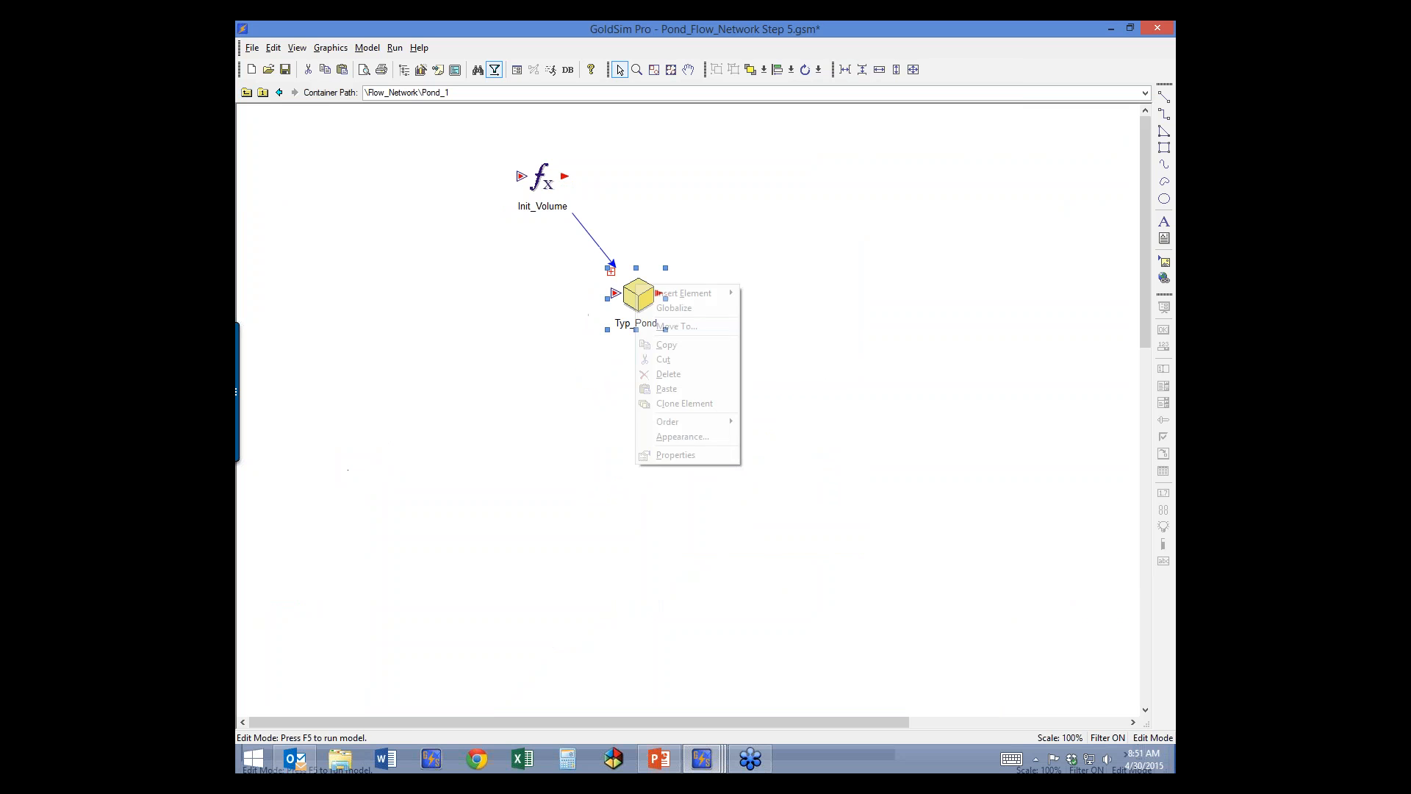
left_click(685, 404)
mouse_move(658, 242)
left_mouse_down()
mouse_move(834, 232)
mouse_move(774, 169)
left_mouse_up()
left_click(768, 276)
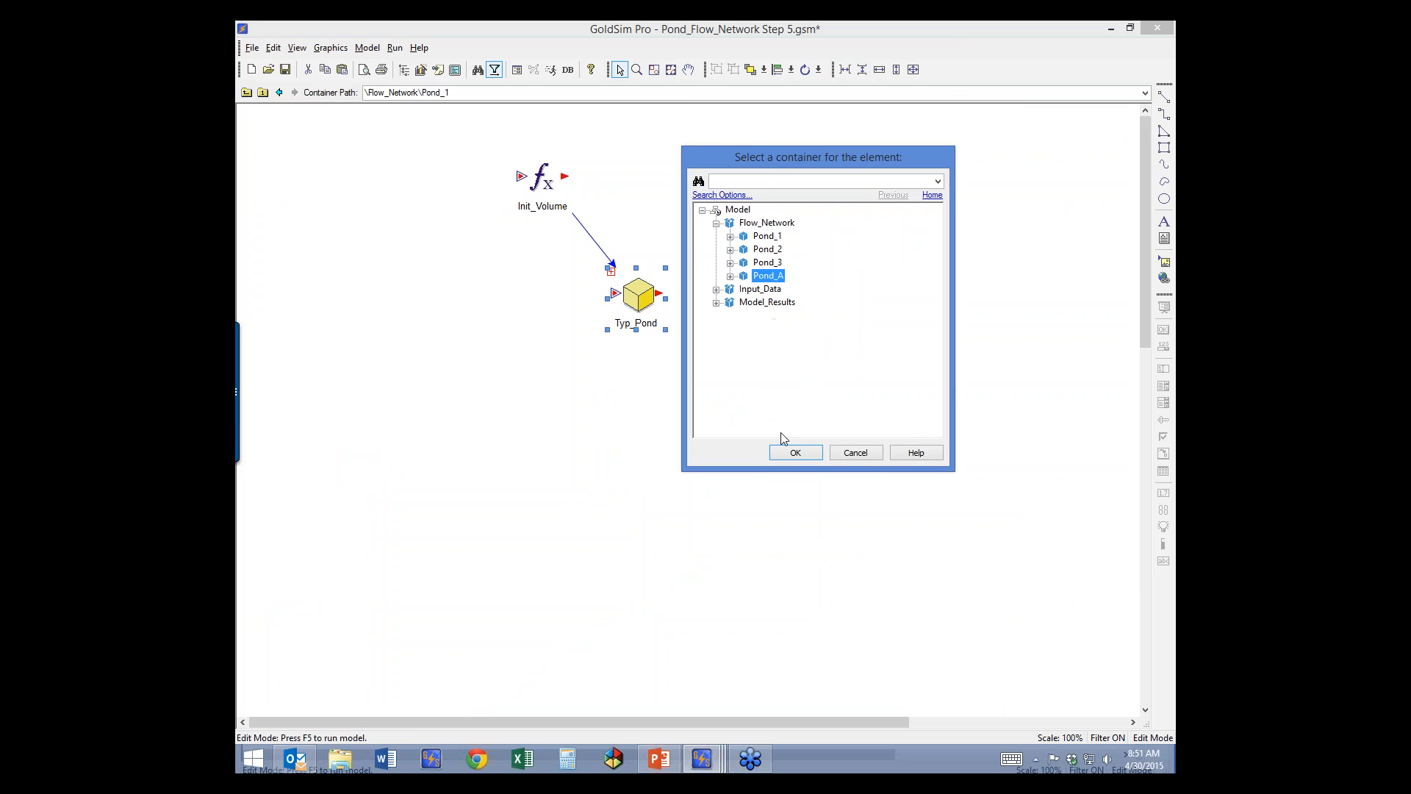
left_click(795, 451)
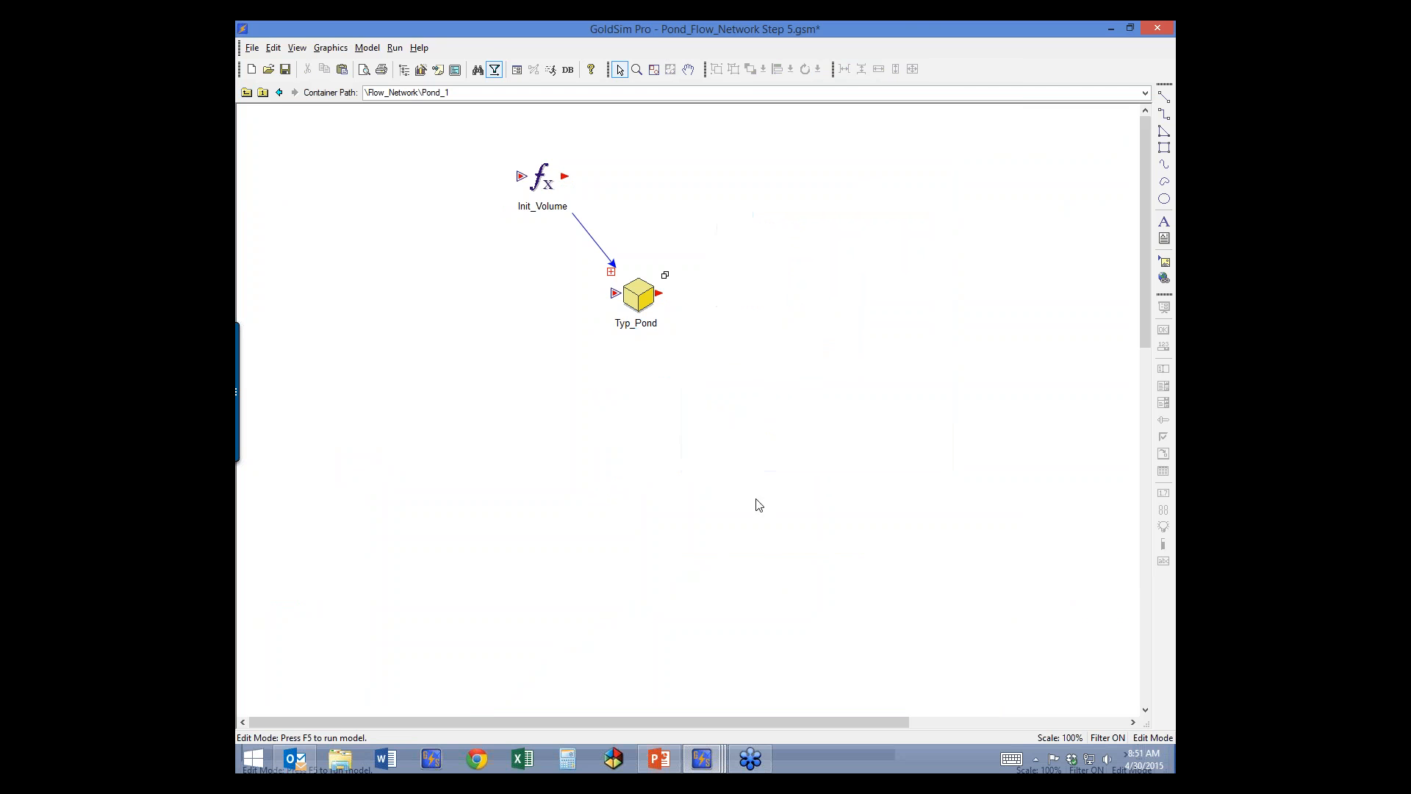
Reposition Pond_A above Pond_1, beside Inflow_Data, and inspect the contents of its cloned Typ_Pond
left_click(247, 92)
left_click_drag(698, 507, 709, 308)
double_click(710, 307)
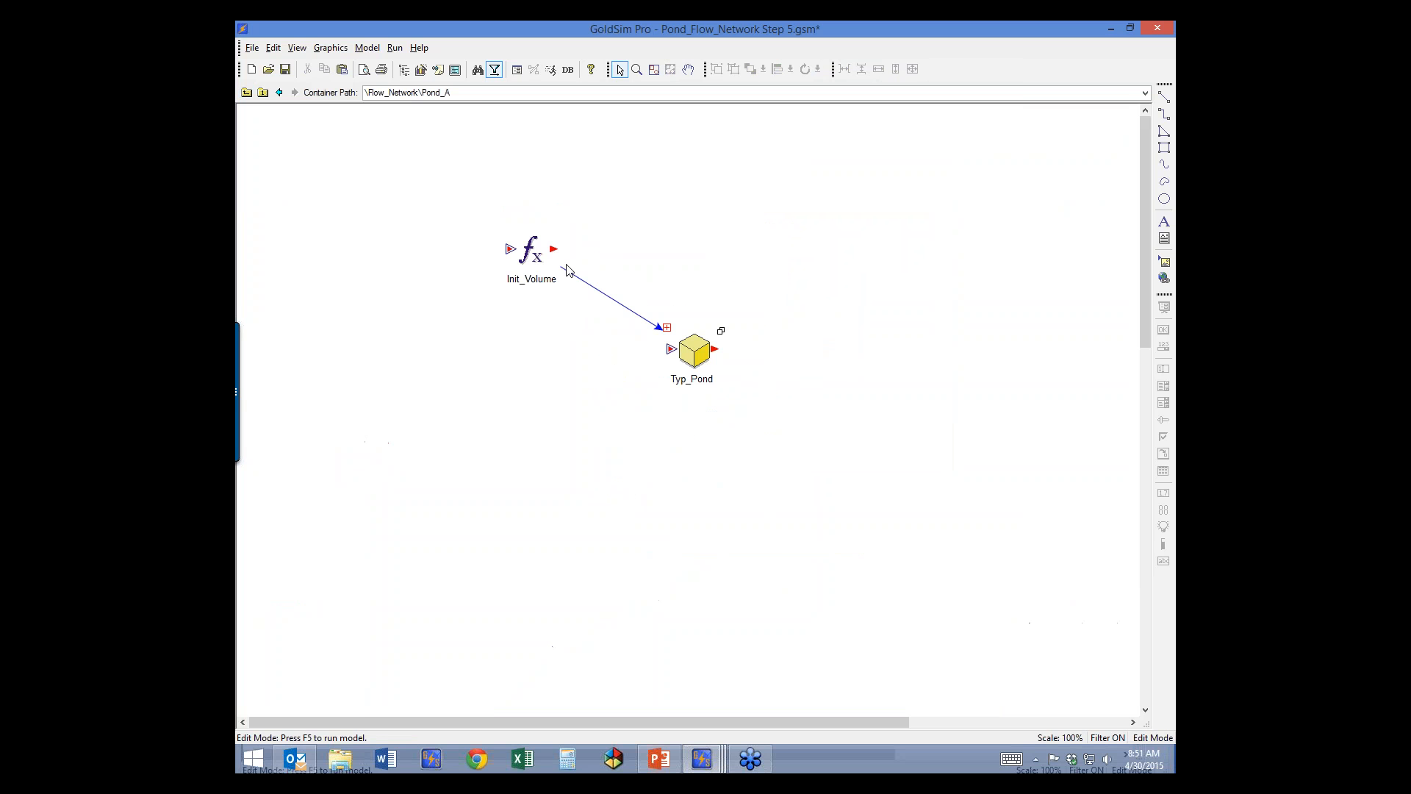
double_click(694, 352)
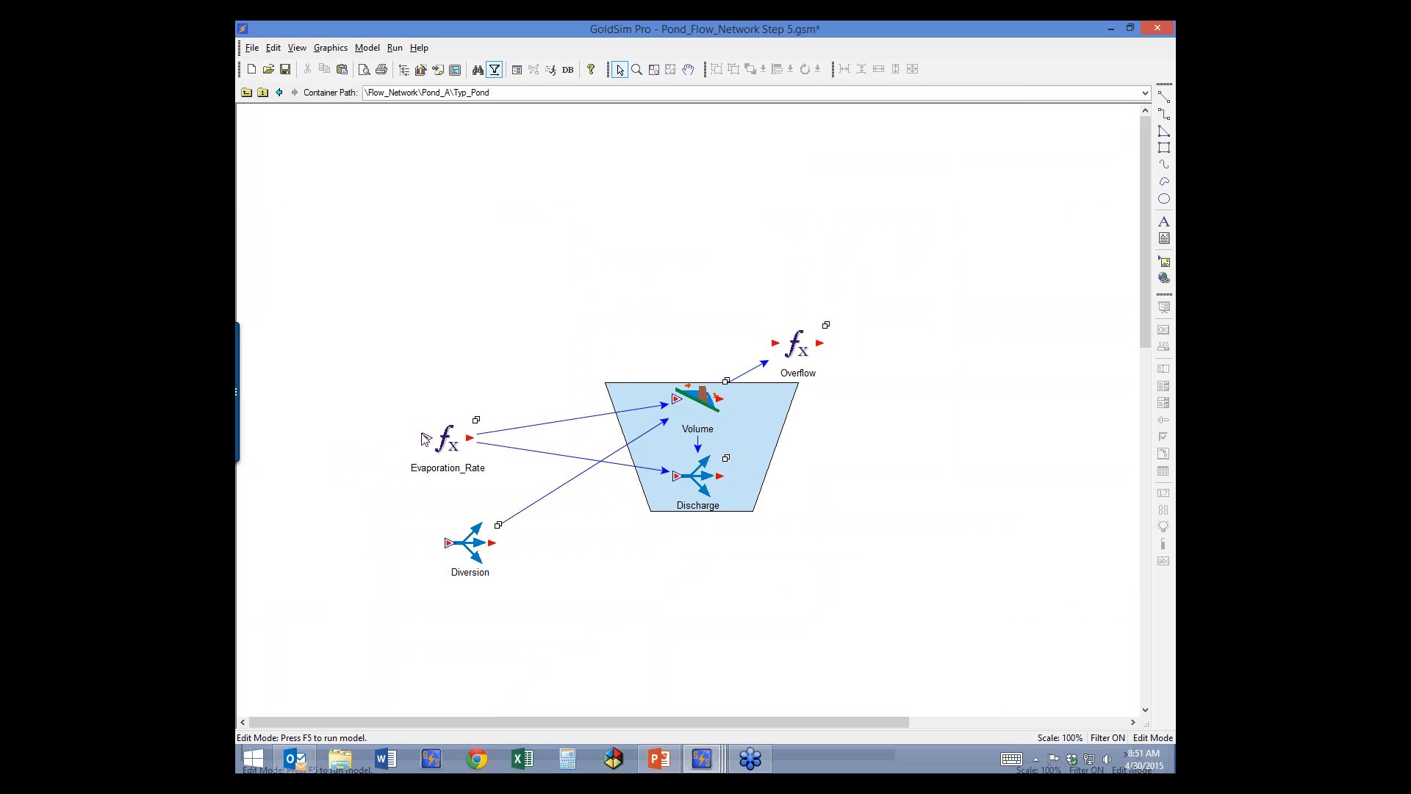
Set Pond_A's Init_Volume equation to Initial_Volume[2] and return to the Flow_Network level
left_click(263, 93)
double_click(528, 253)
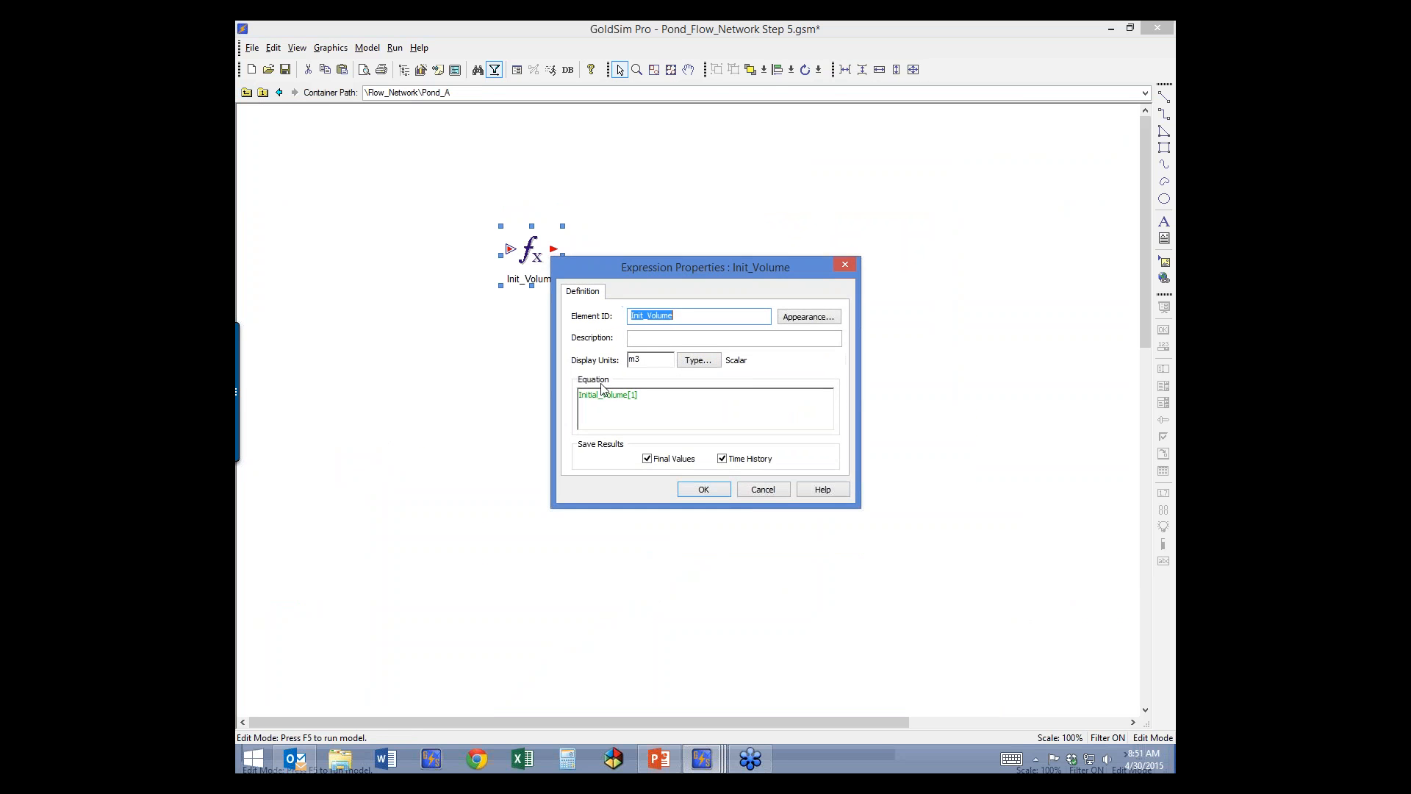
left_click(632, 396)
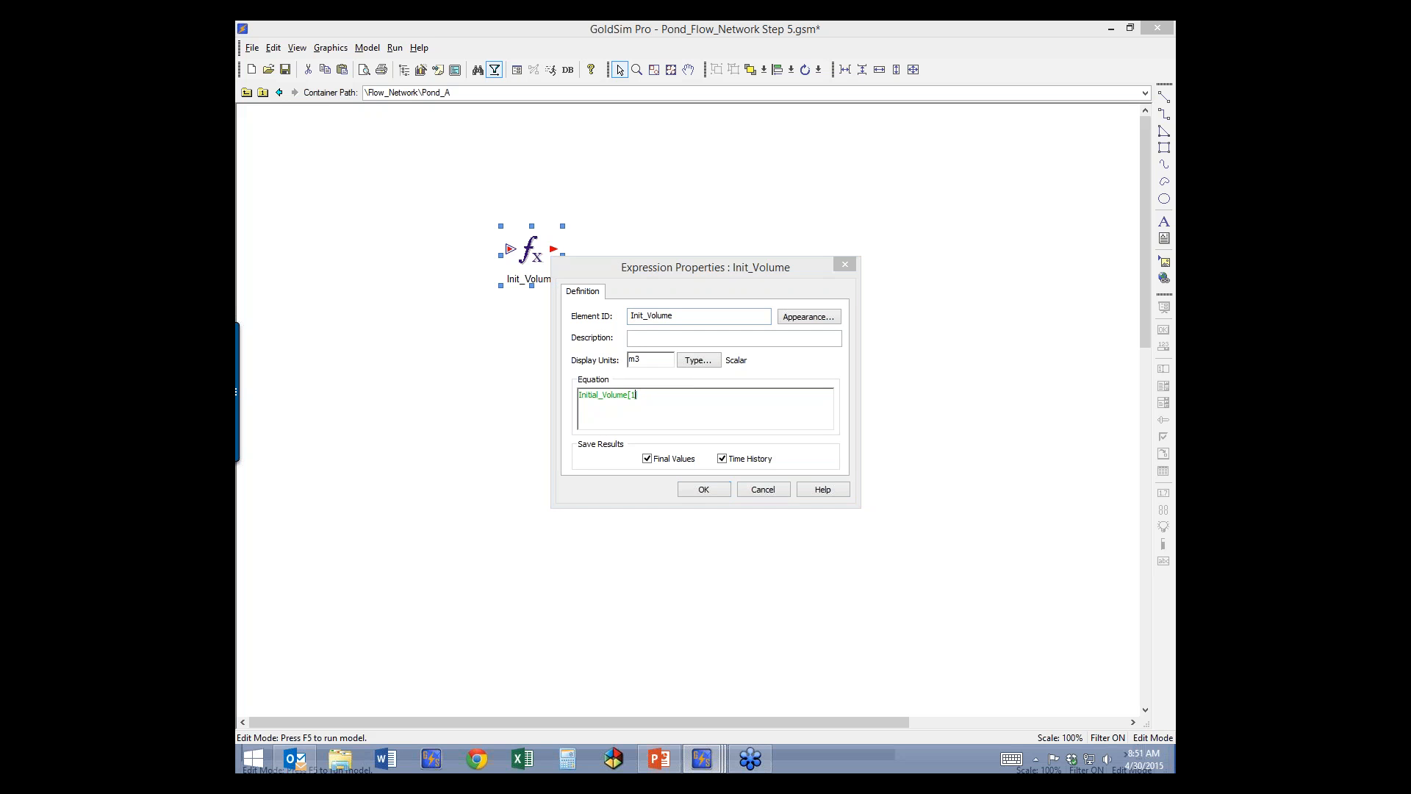
key("BackSpace")
type("2")
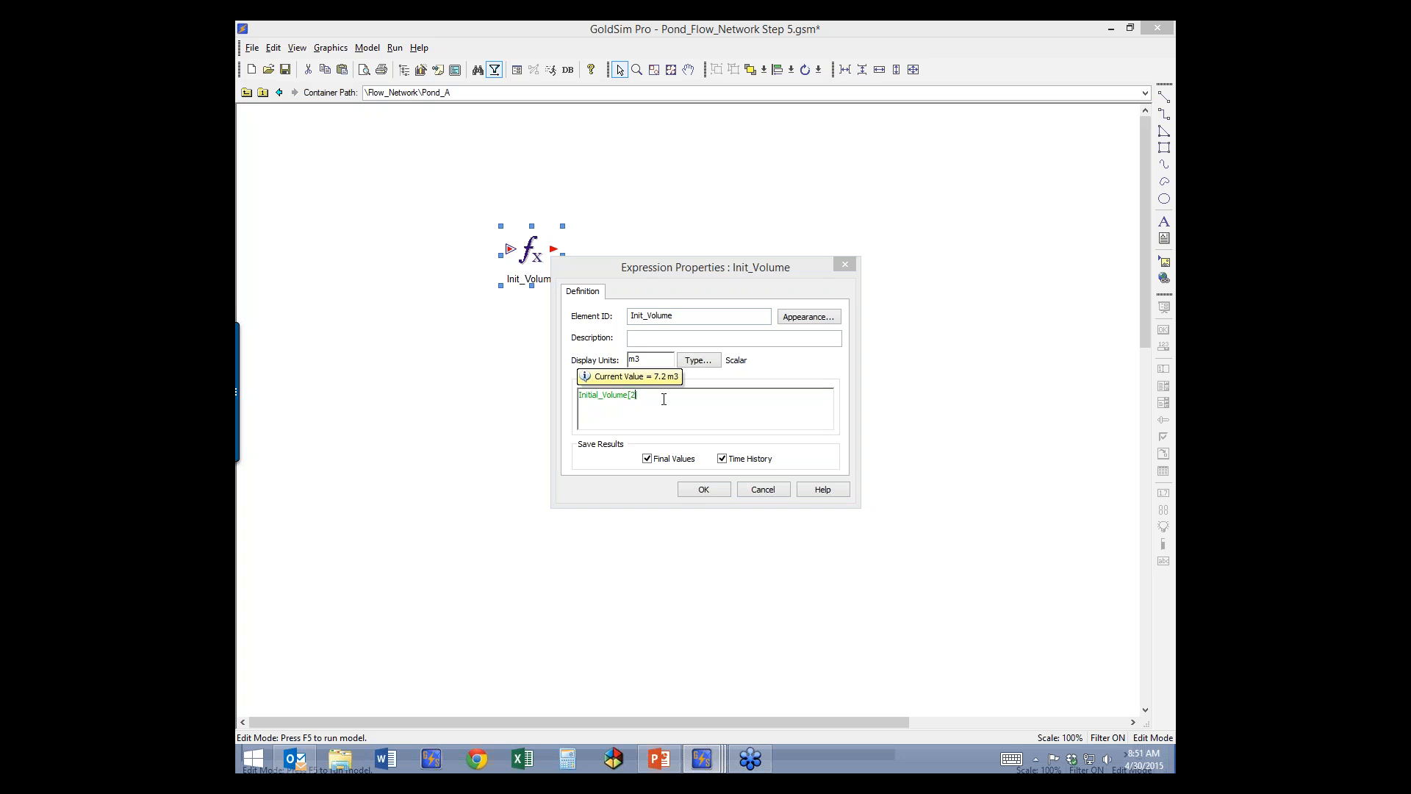
left_click(704, 489)
left_click(252, 93)
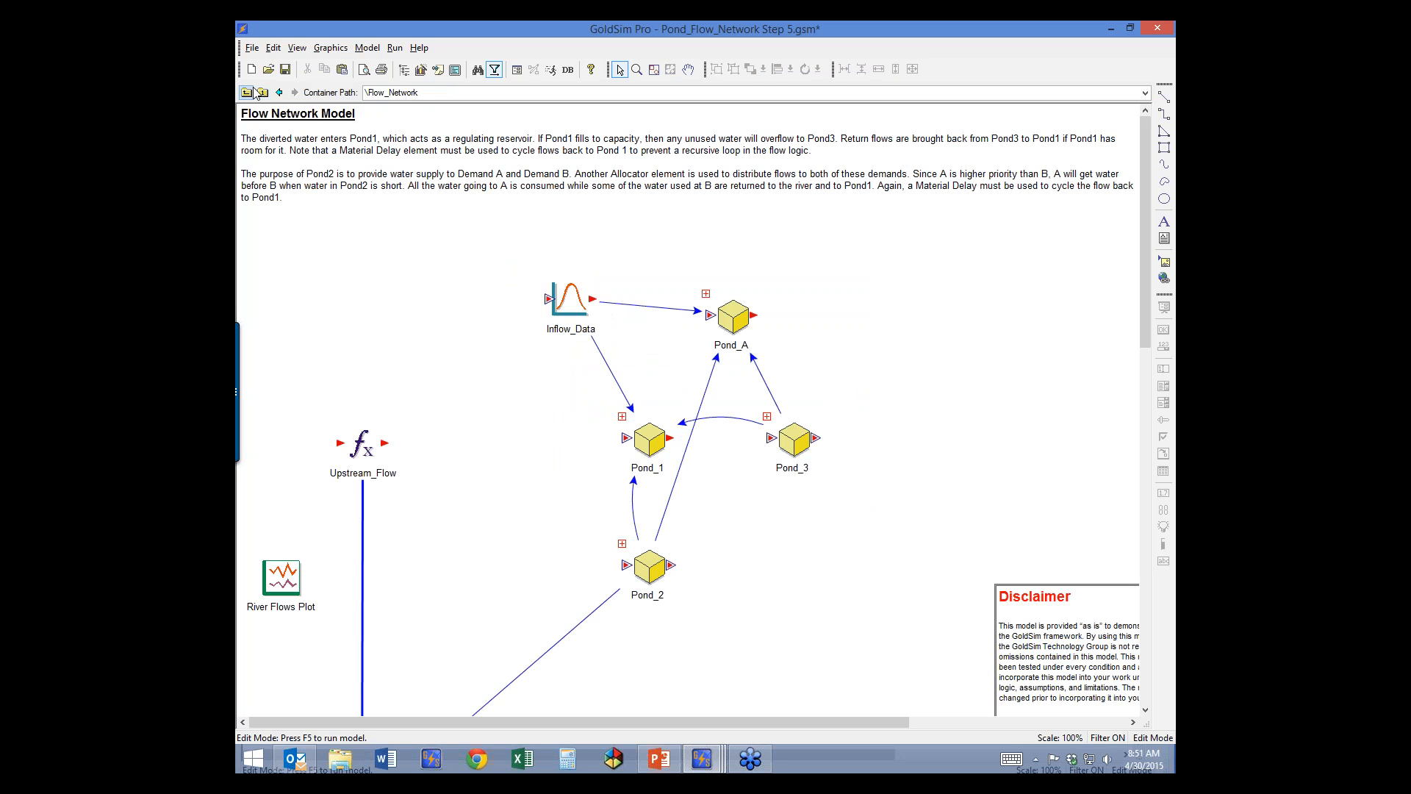
Check the Init_Volume equation and the clone status of Typ_Pond inside Pond_1 and return to Flow_Network
double_click(631, 433)
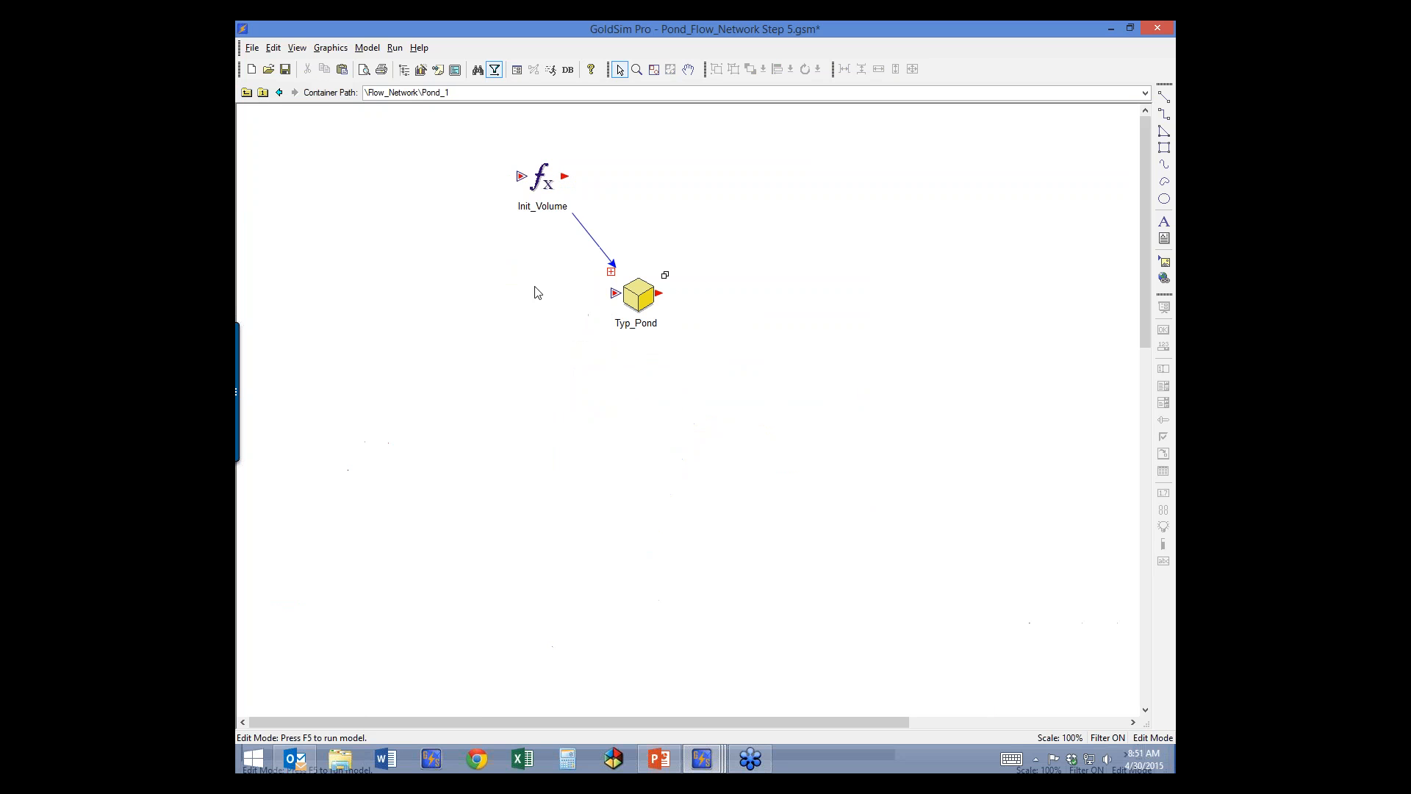
mouse_move(547, 190)
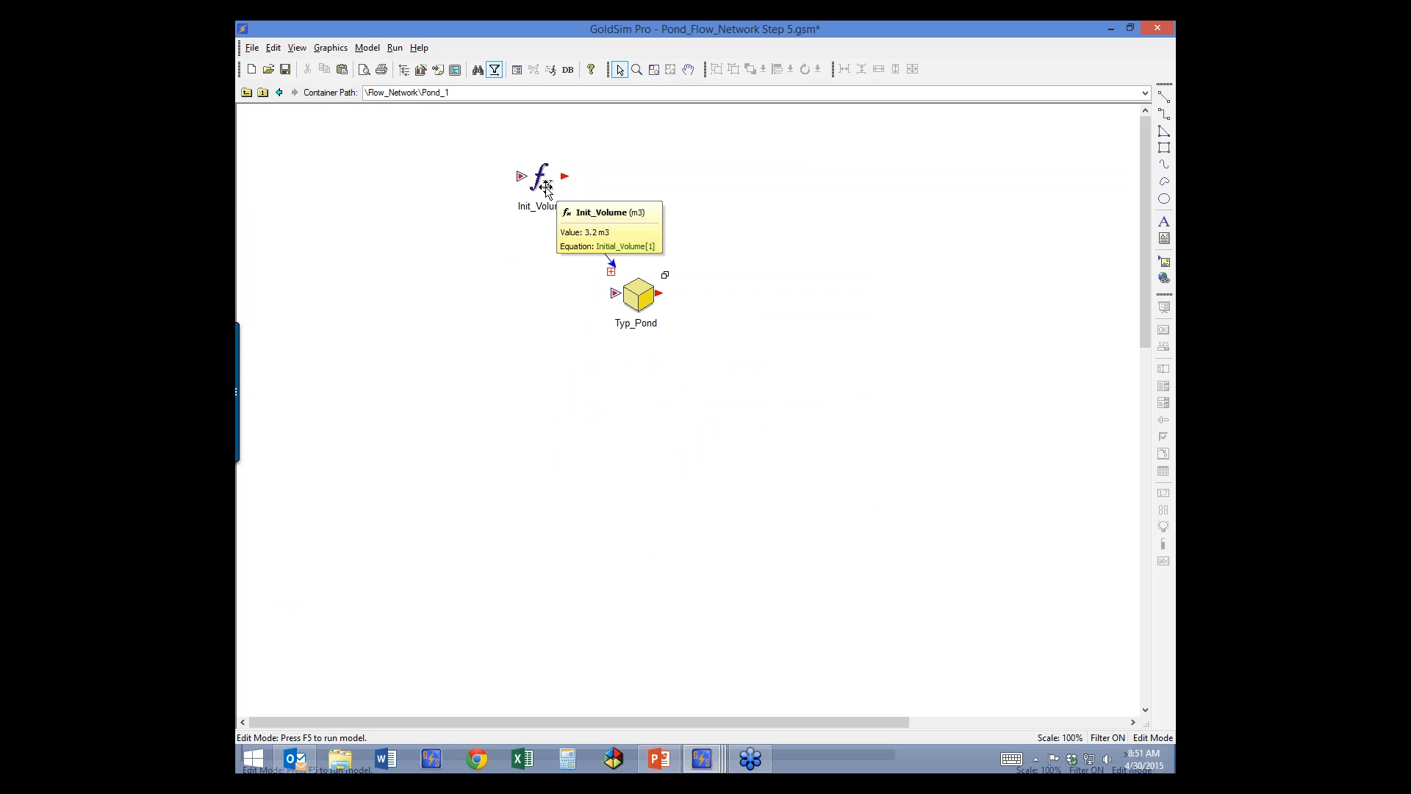
mouse_move(632, 311)
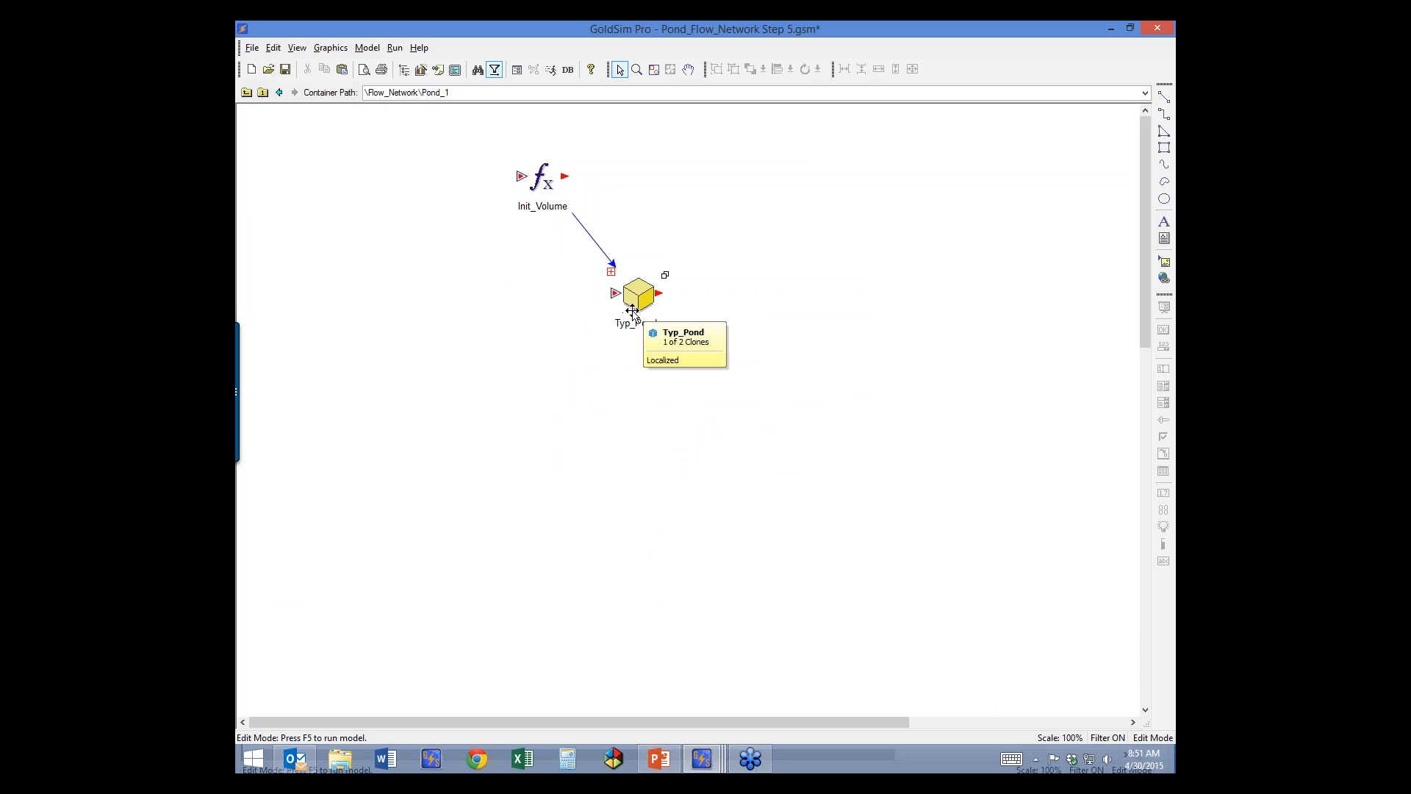
left_click(246, 92)
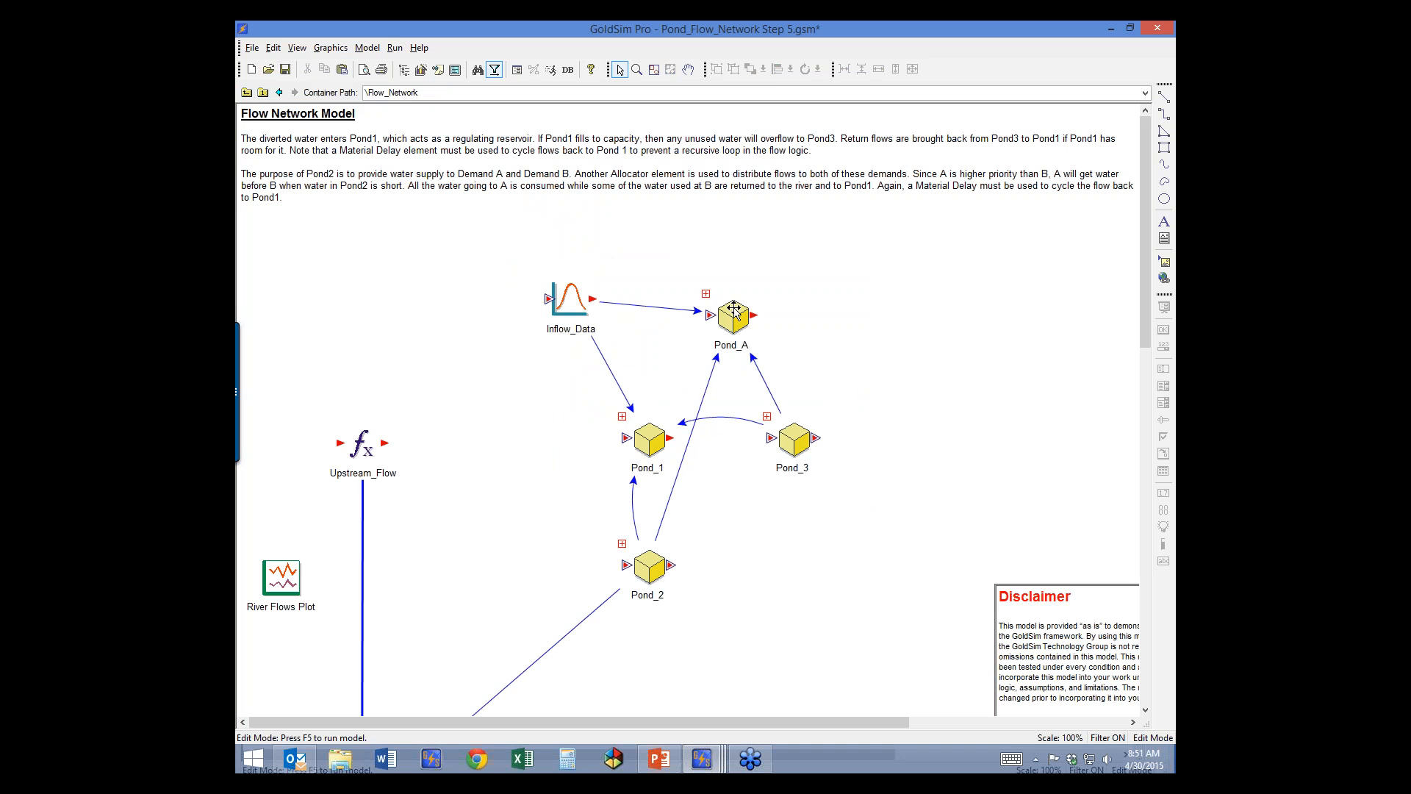
Nudge Pond_A in Flow_Network and Typ_Pond inside Pond_1 slightly down to the right, ending at the Flow_Network level
left_click_drag(734, 318, 745, 323)
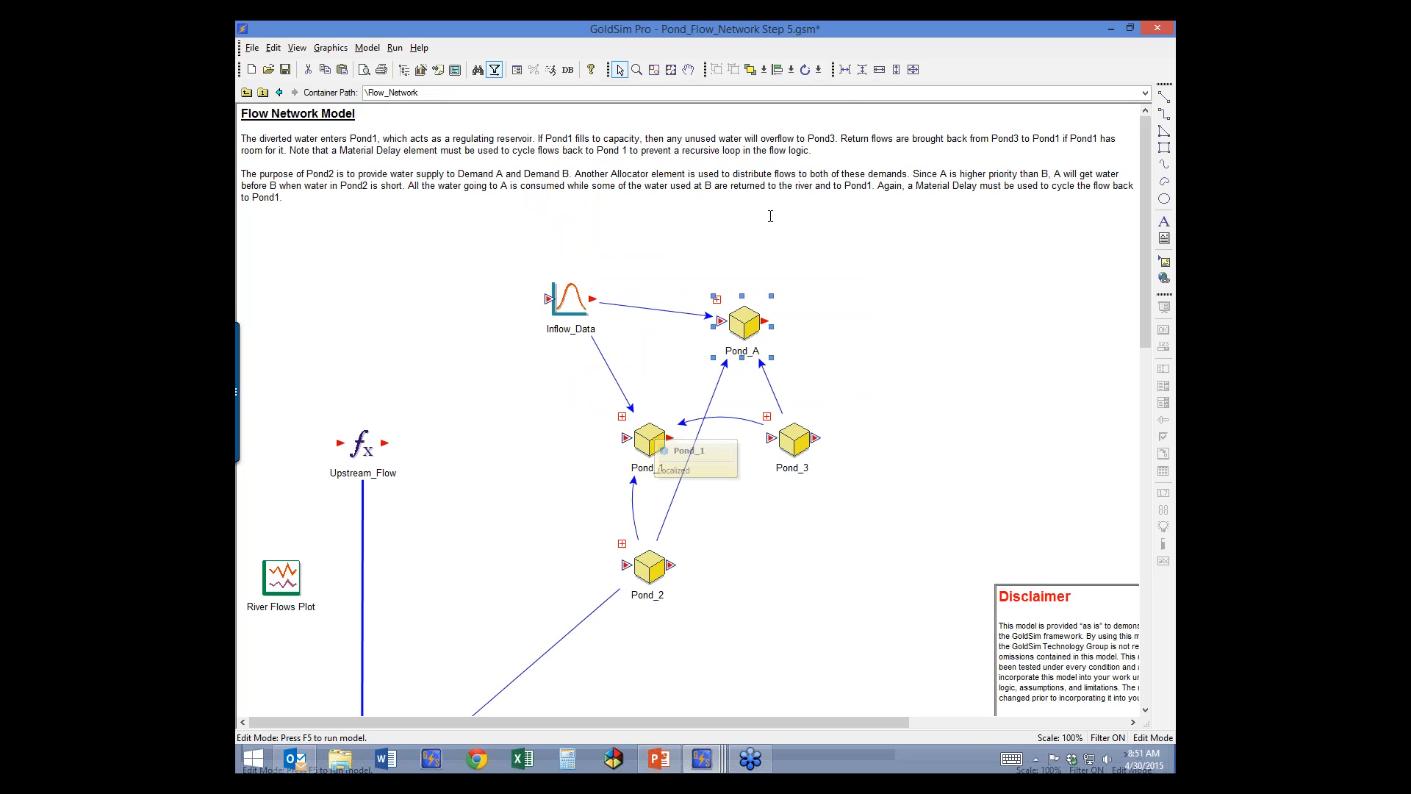
double_click(630, 434)
left_click_drag(635, 290, 664, 308)
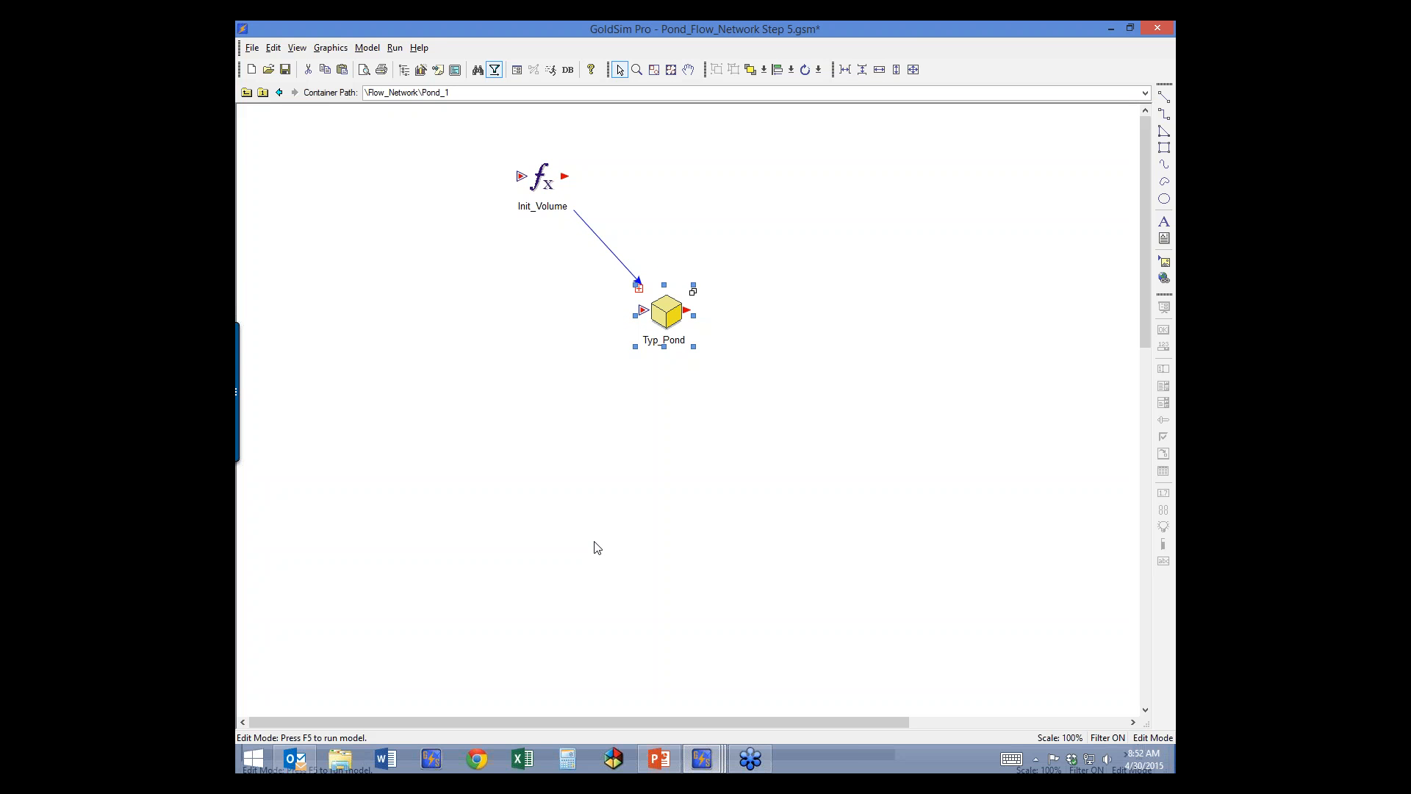
left_click(247, 92)
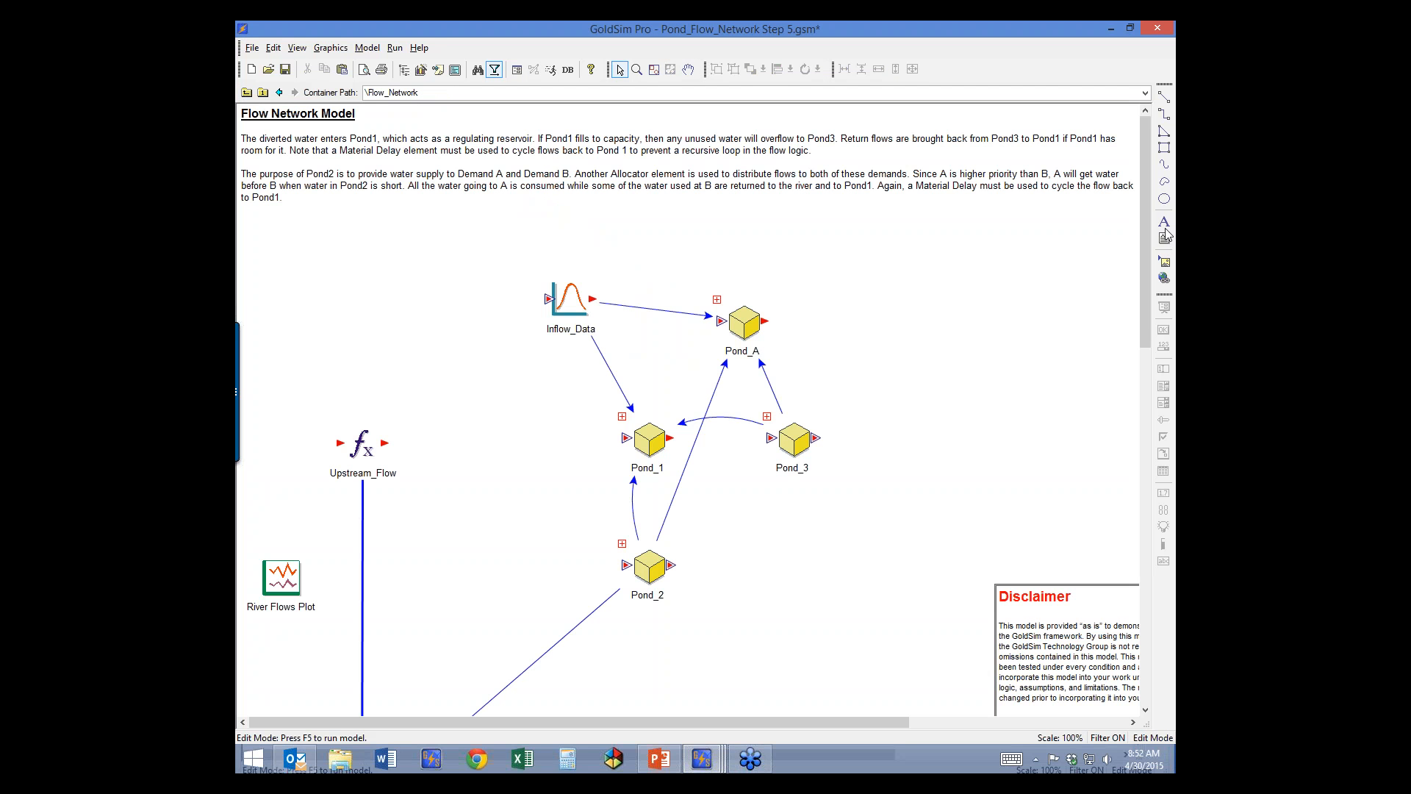
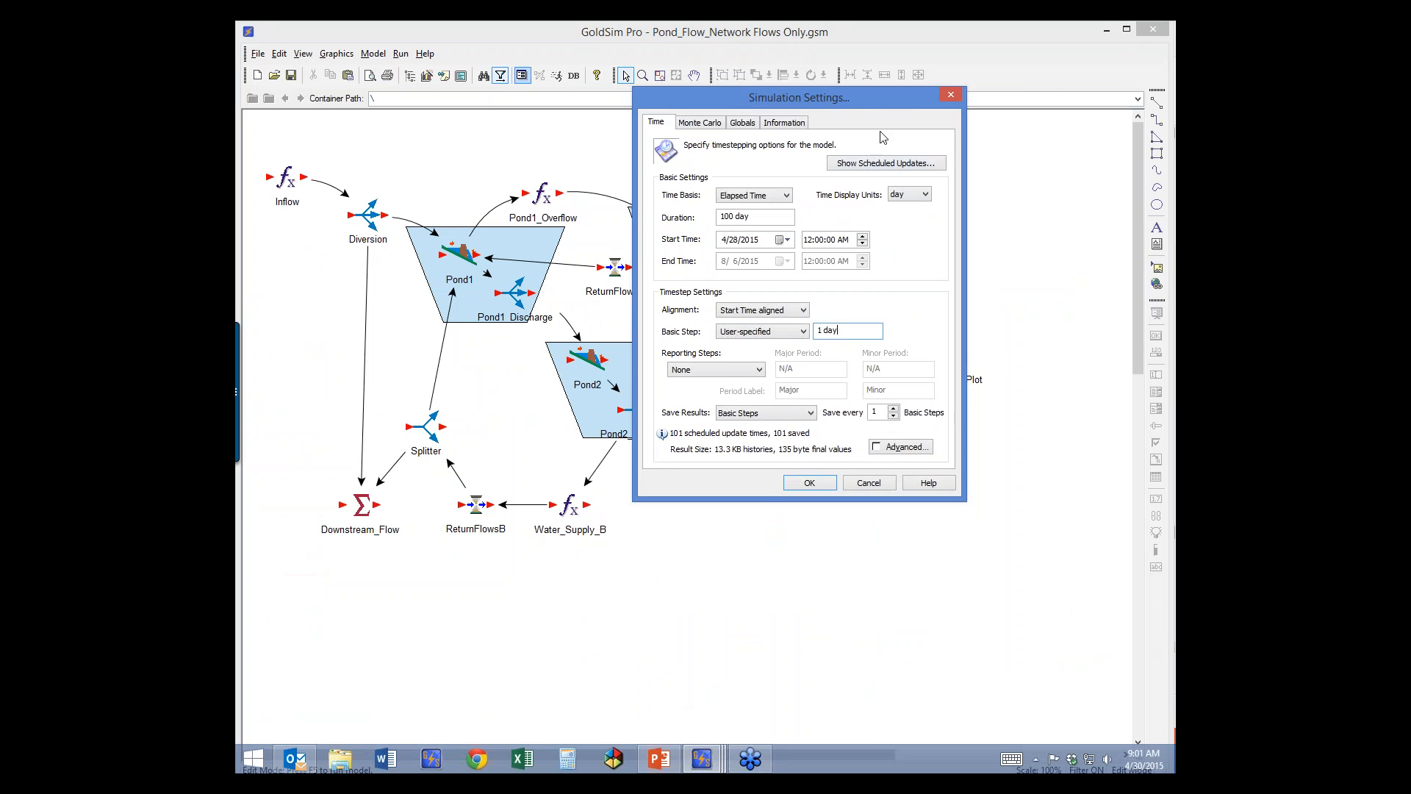
Review the unscheduled-update options in the simulation's advanced time settings
left_click_drag(875, 95, 665, 41)
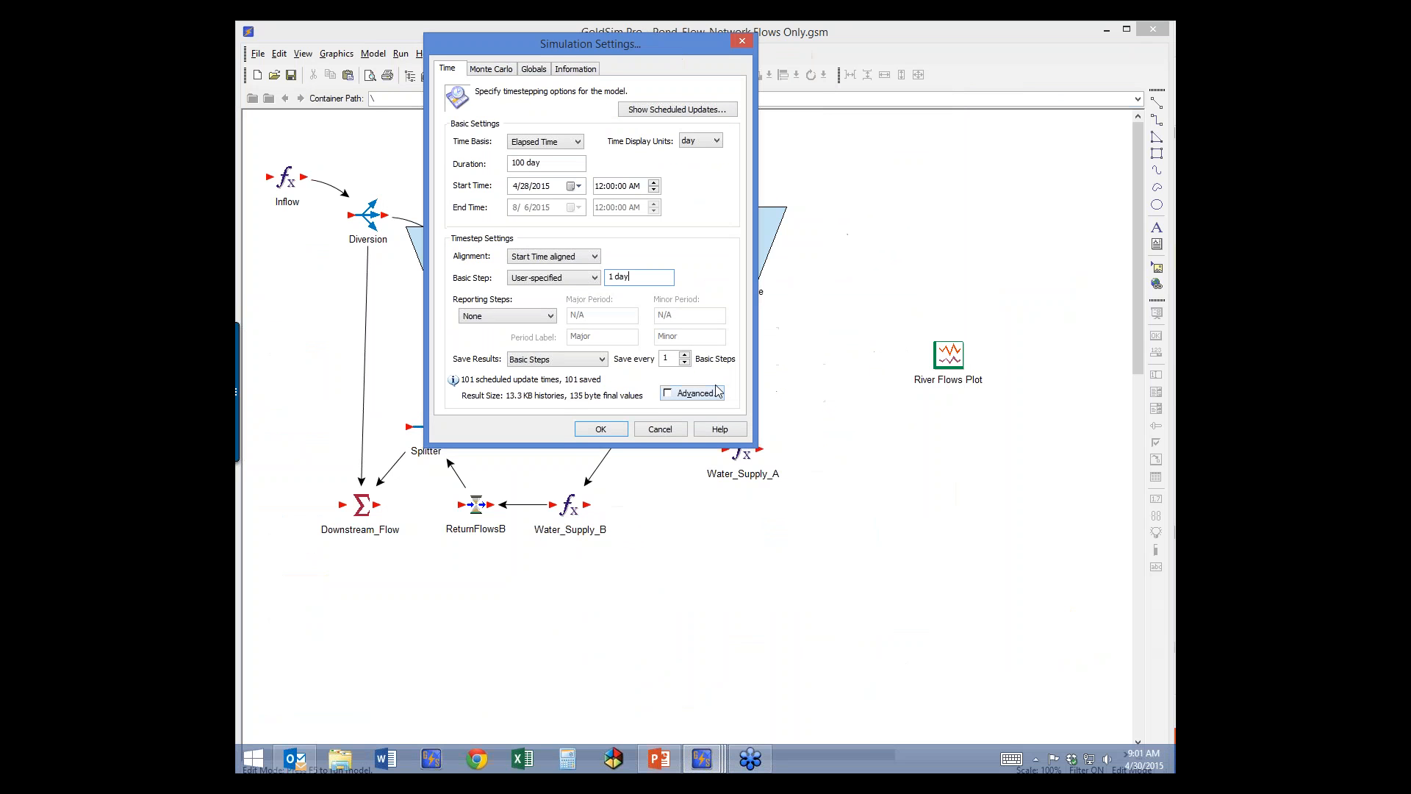
left_click(691, 394)
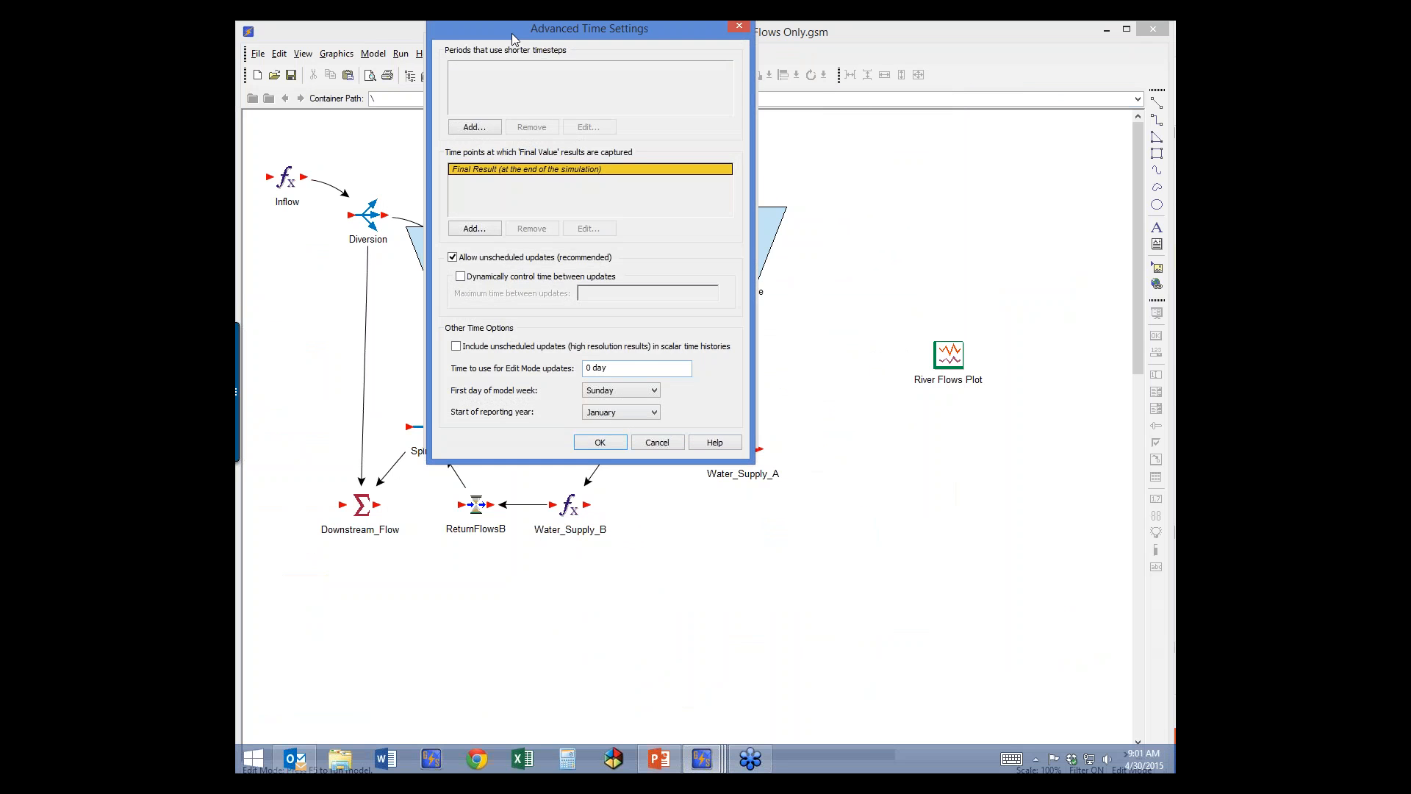
left_click_drag(512, 33, 709, 33)
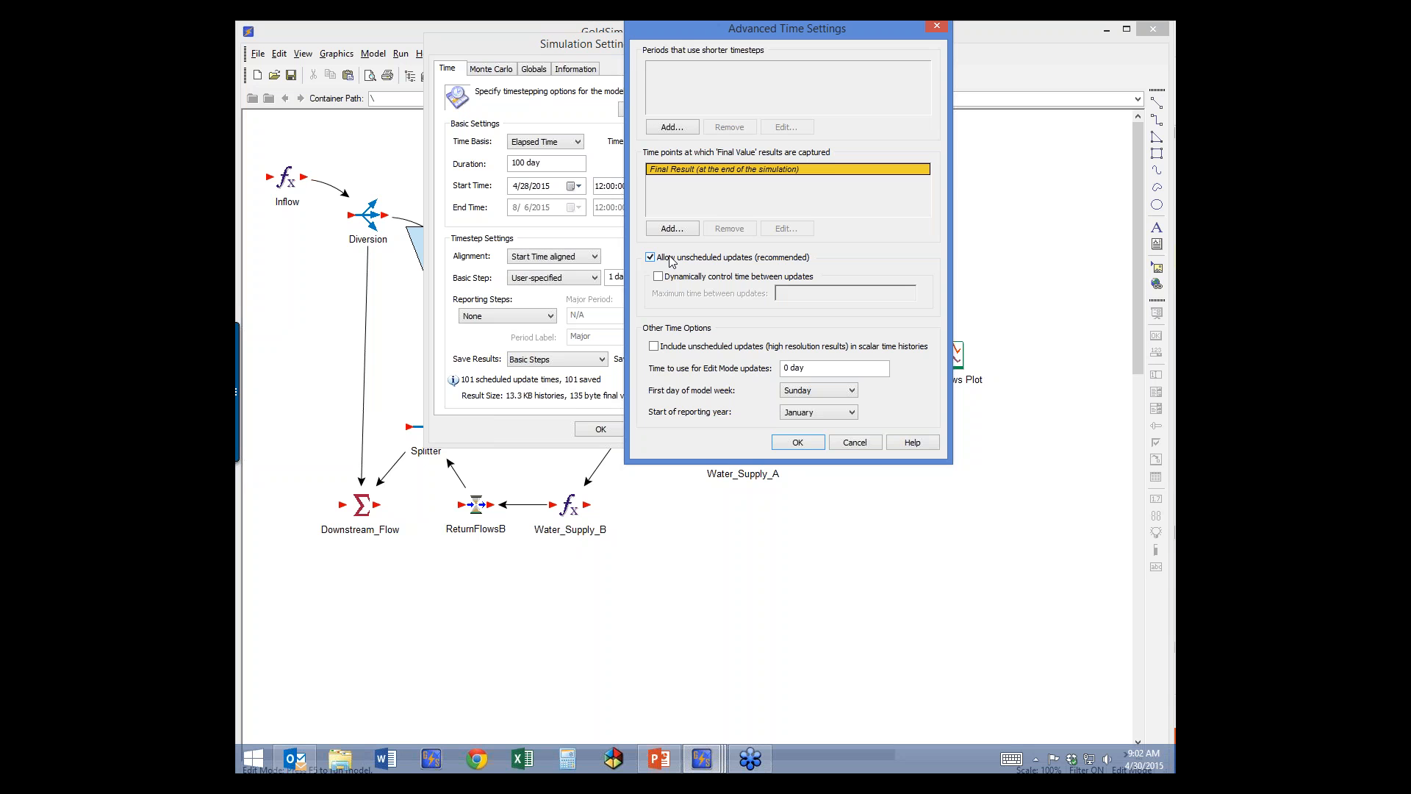
left_click(798, 442)
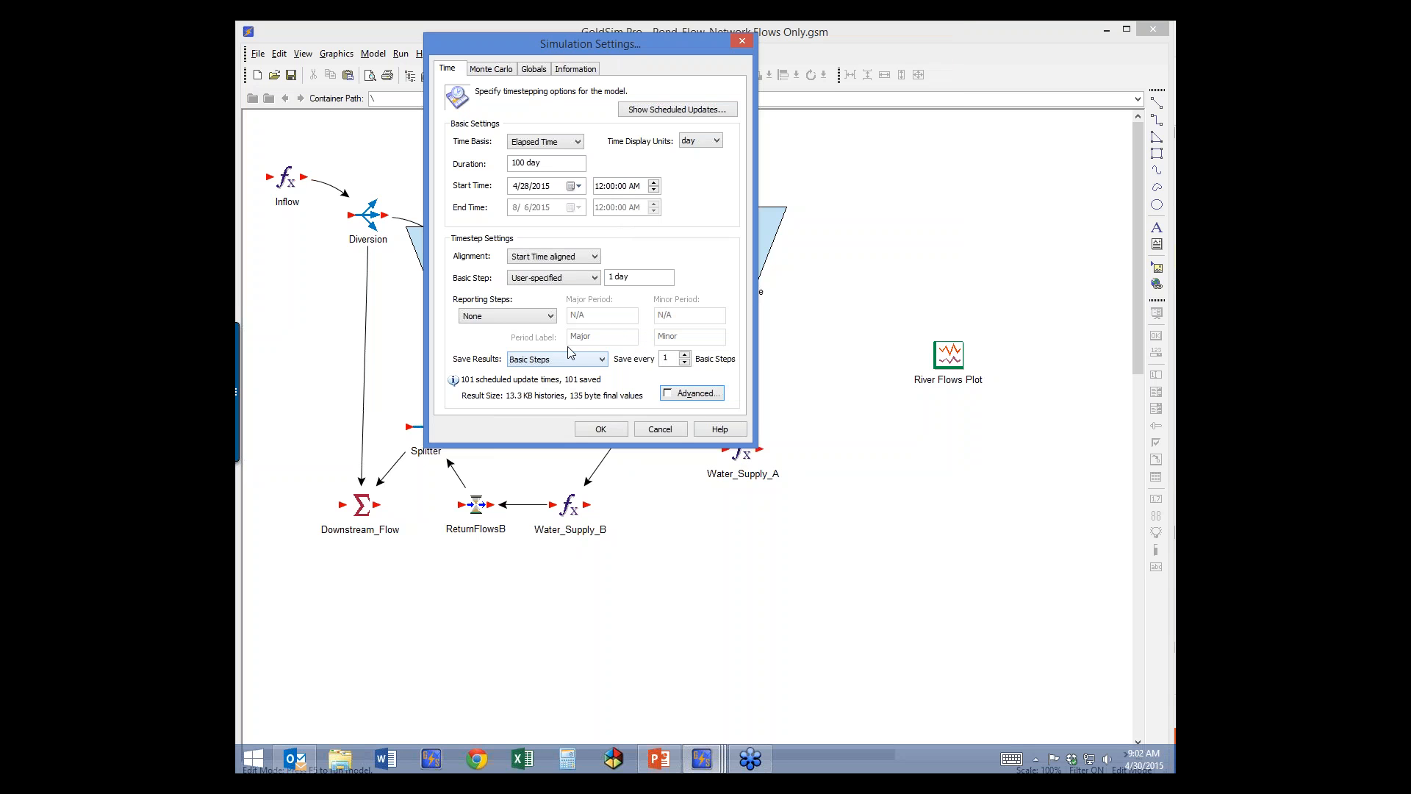
Set the simulation's reporting steps to Major Period only, with no basic step and a major period of 1 day
left_click(519, 316)
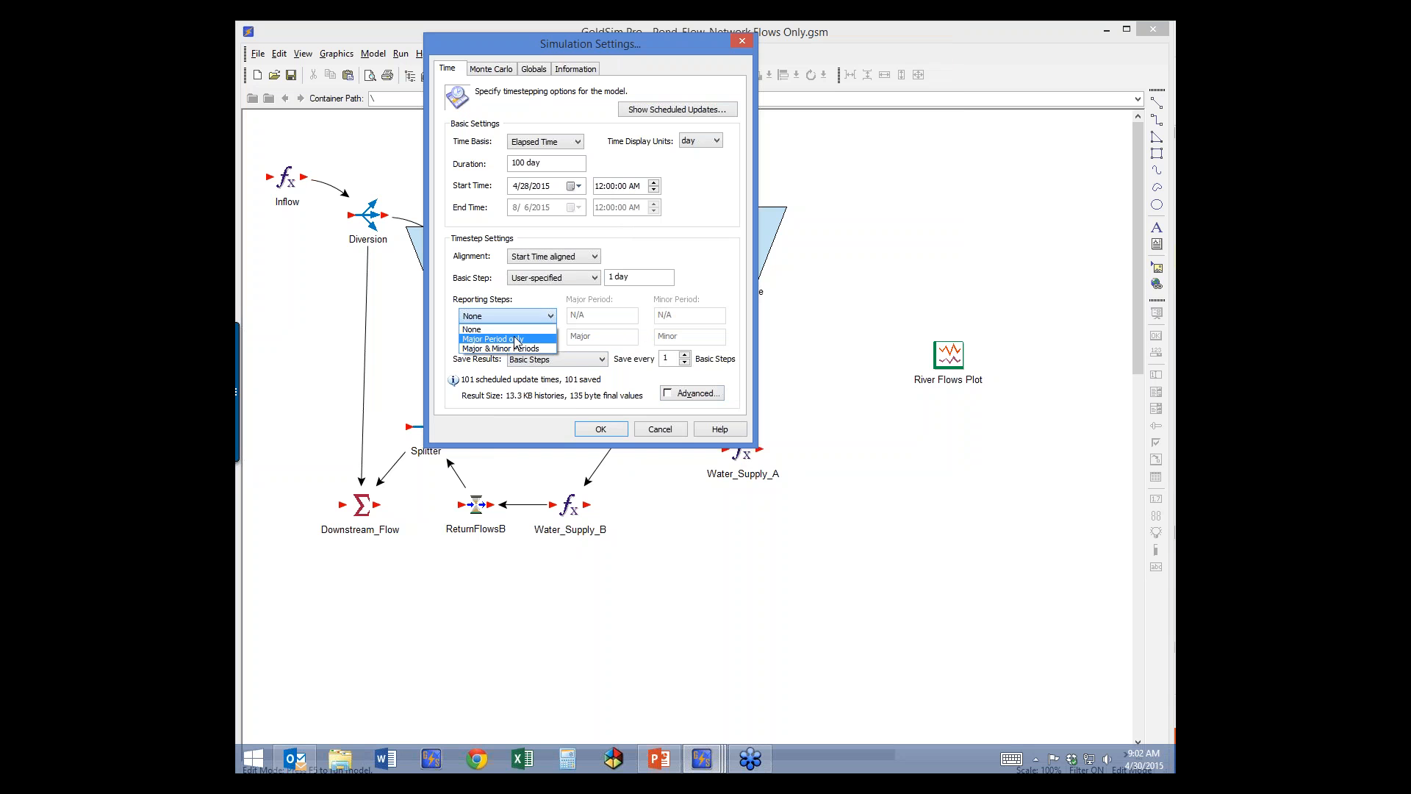
left_click(516, 340)
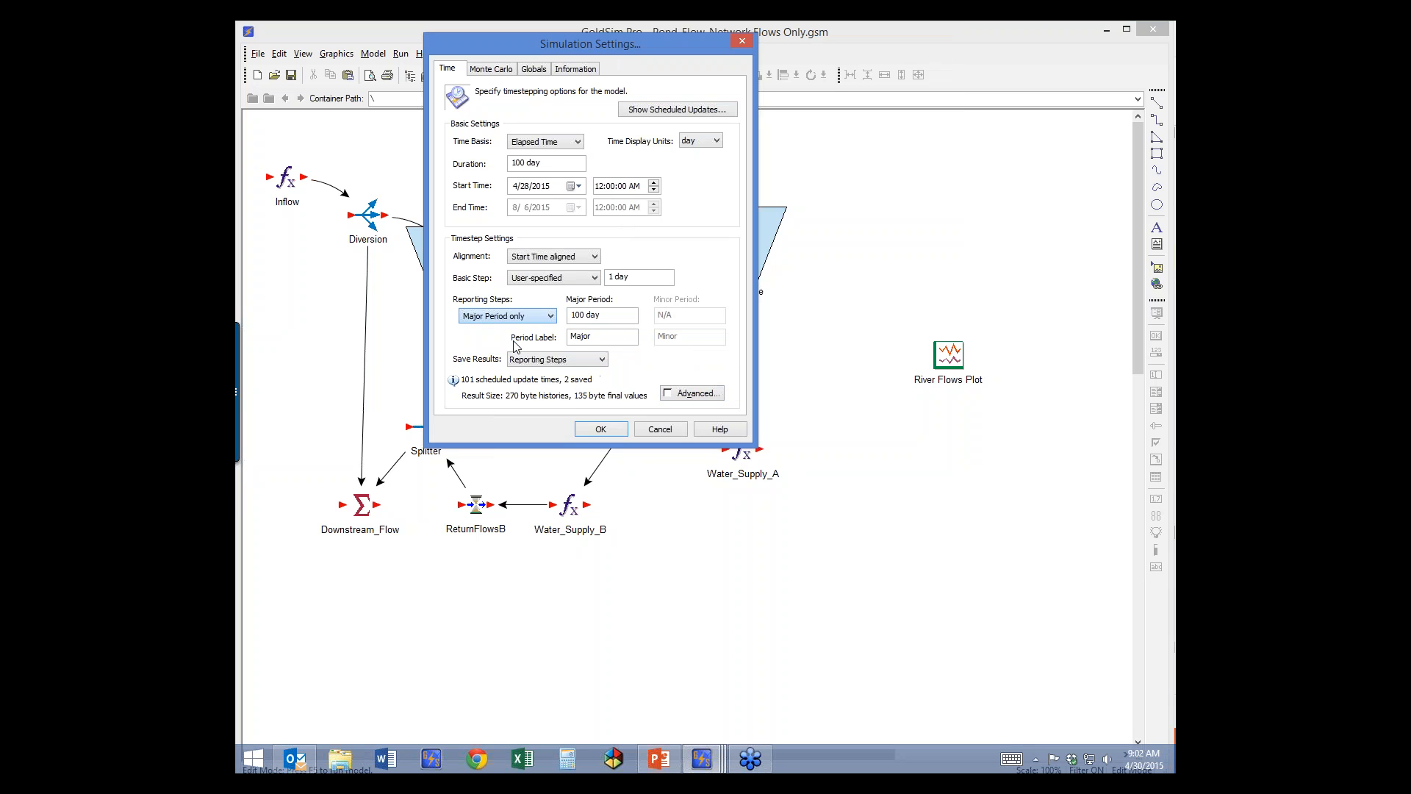
left_click(587, 279)
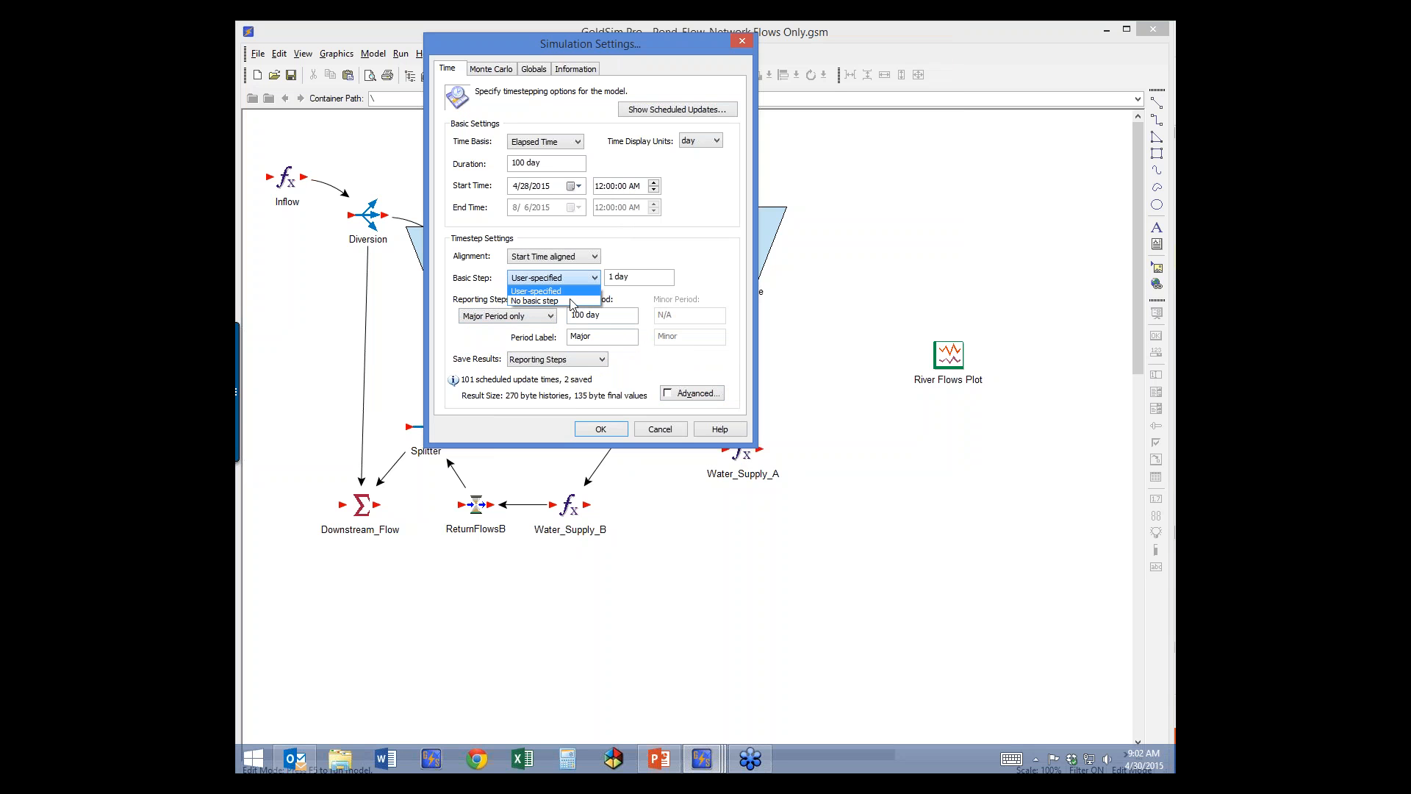
left_click(576, 301)
left_click(585, 316)
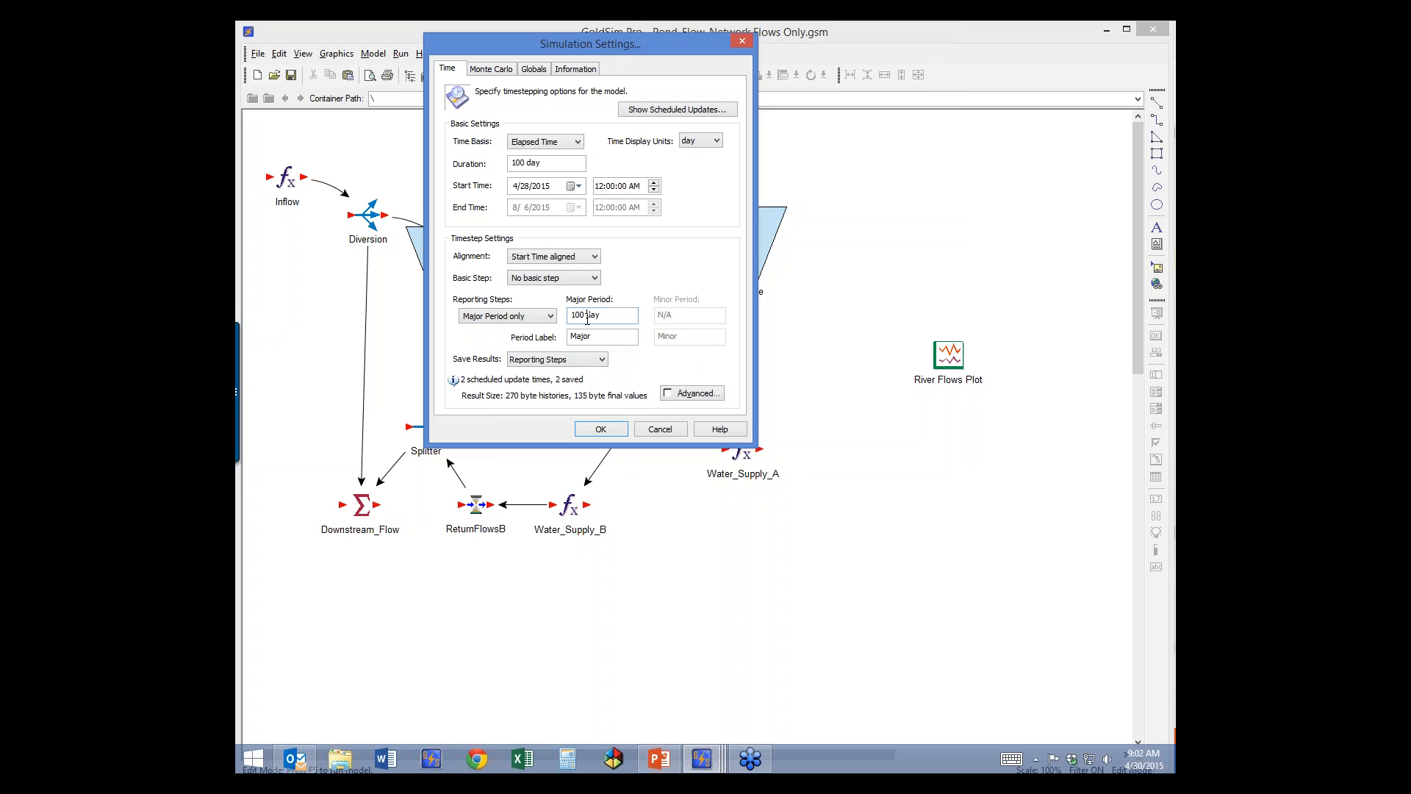
key("BackSpace")
key("BackSpace")
left_click(603, 339)
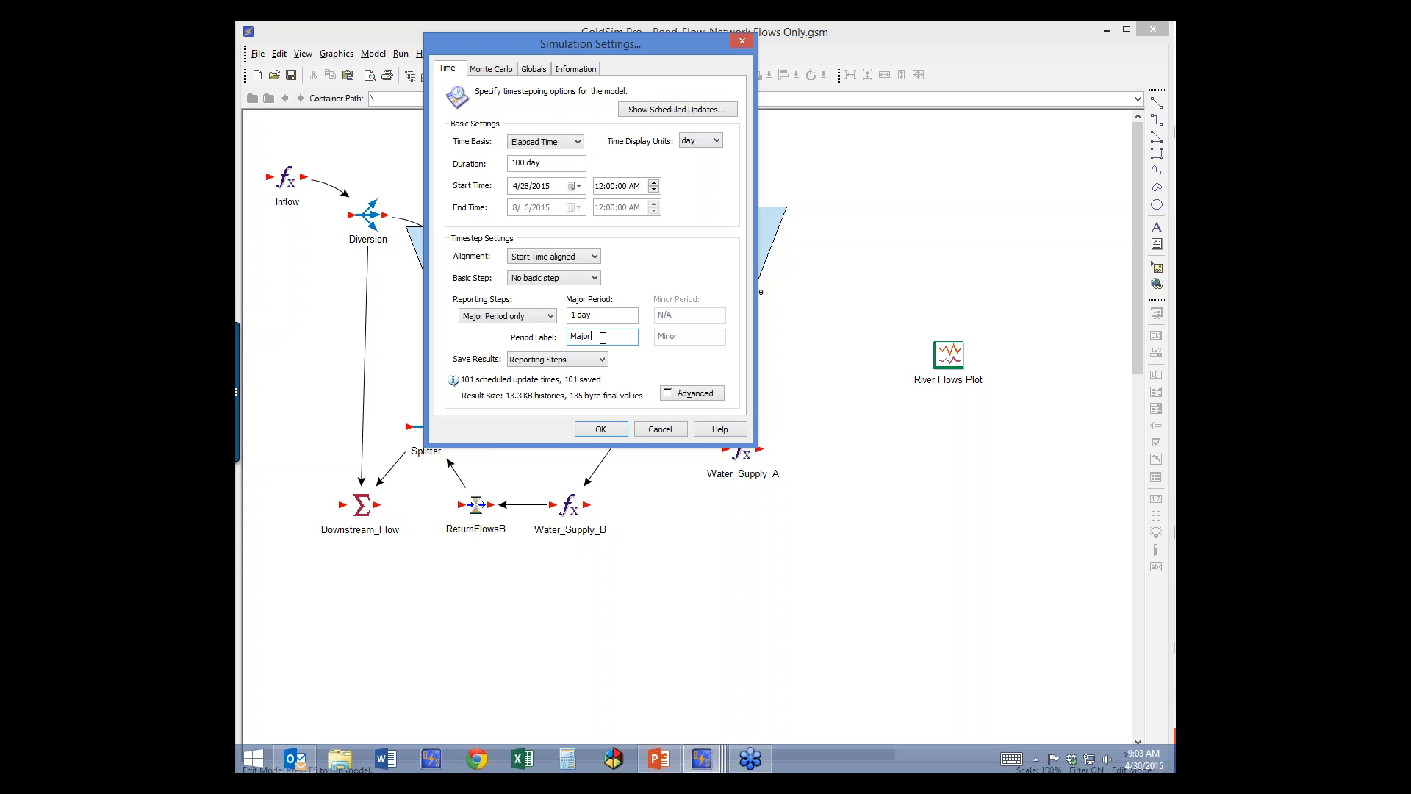
Recheck the unscheduled-update option, apply the simulation settings, and view which outputs the River Flows Plot contains
left_click(696, 393)
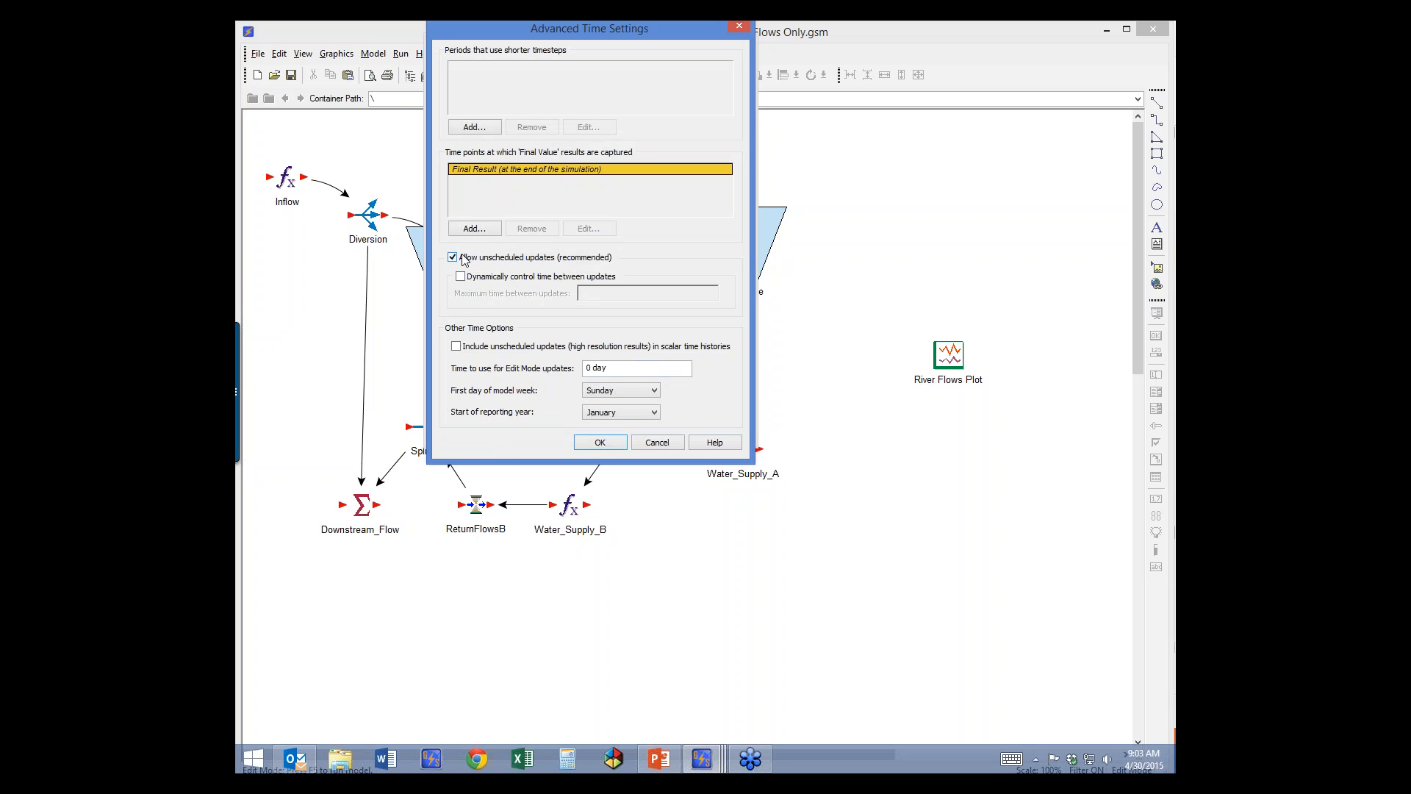
left_click(606, 443)
left_click(603, 430)
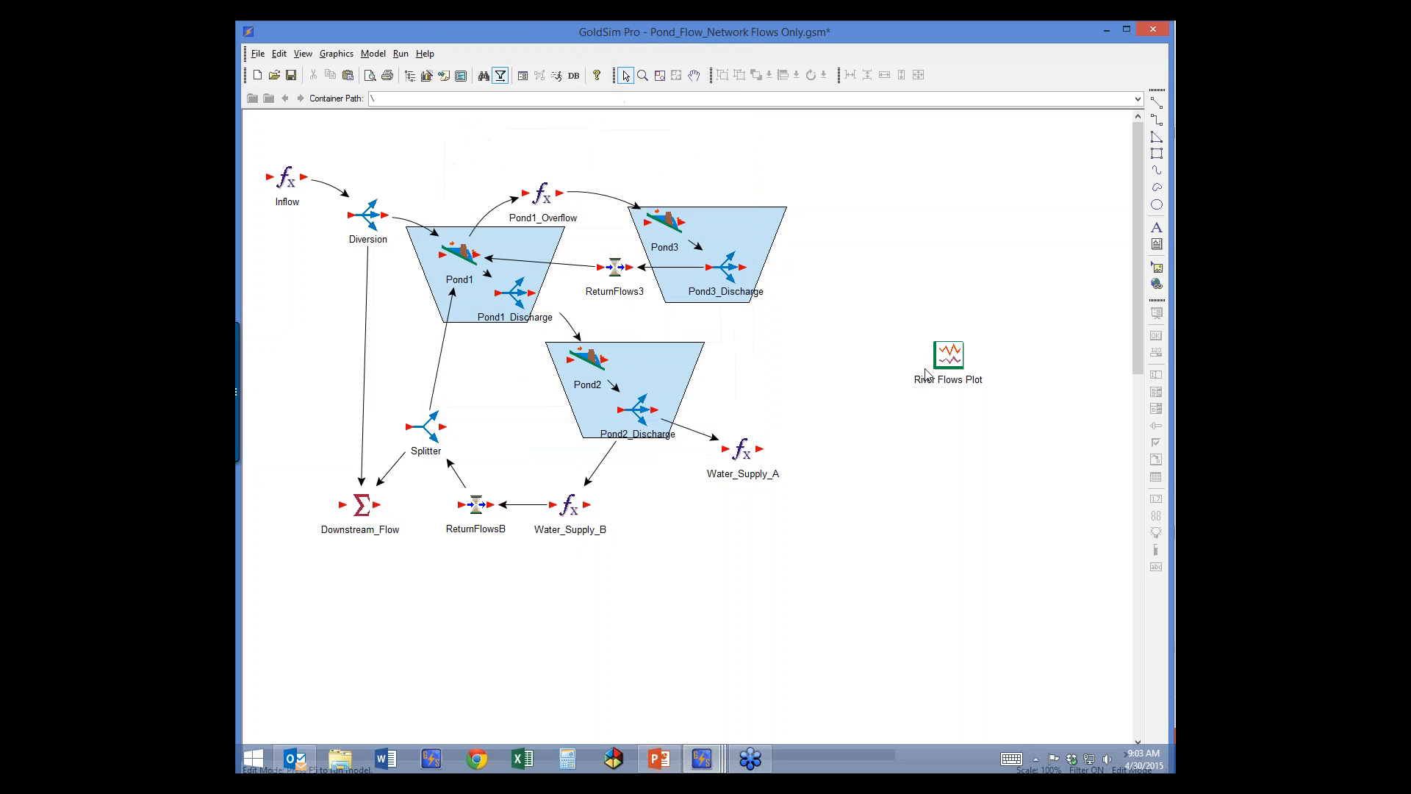
mouse_move(943, 359)
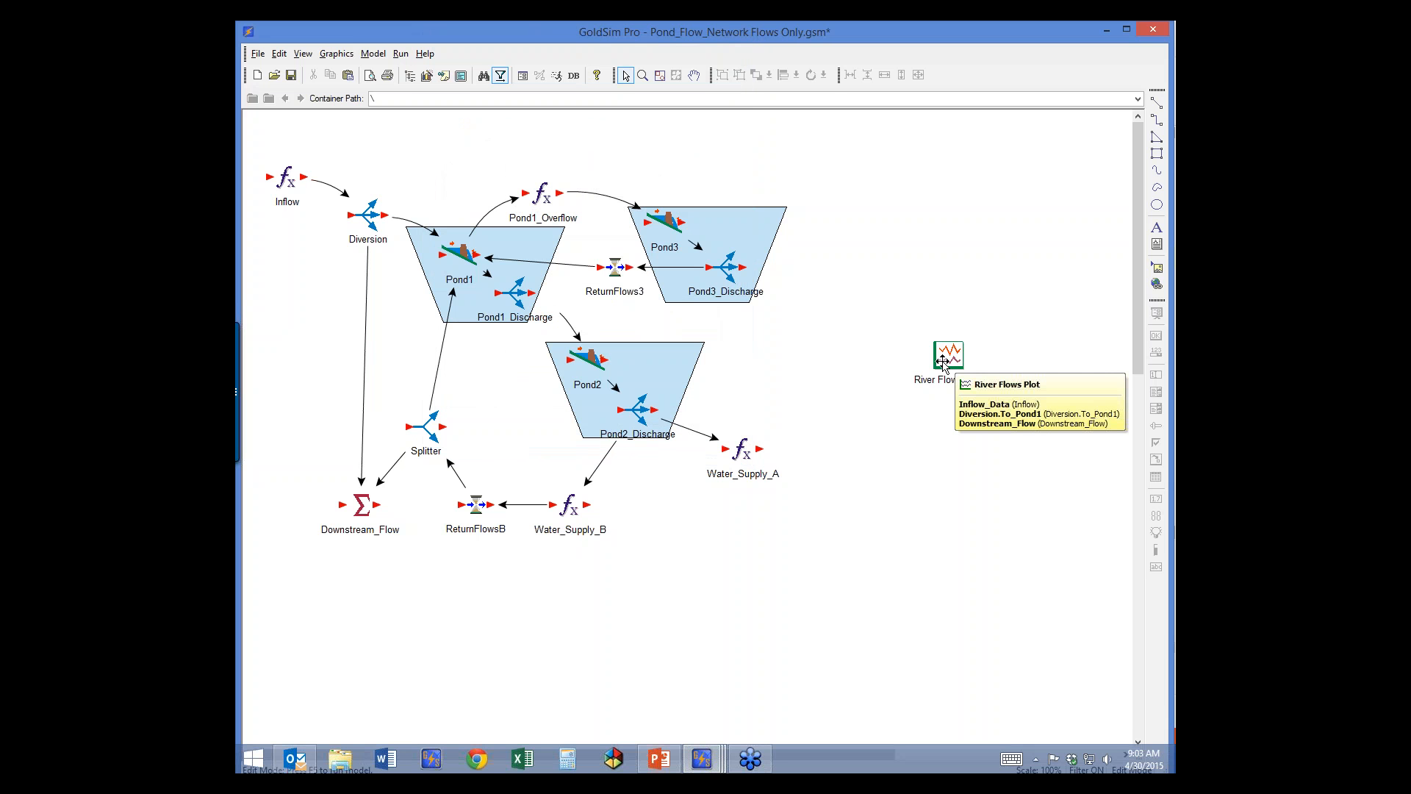
Try a user-specified 1 day basic step with no reporting steps, and include unscheduled updates in scalar time histories
left_click(521, 76)
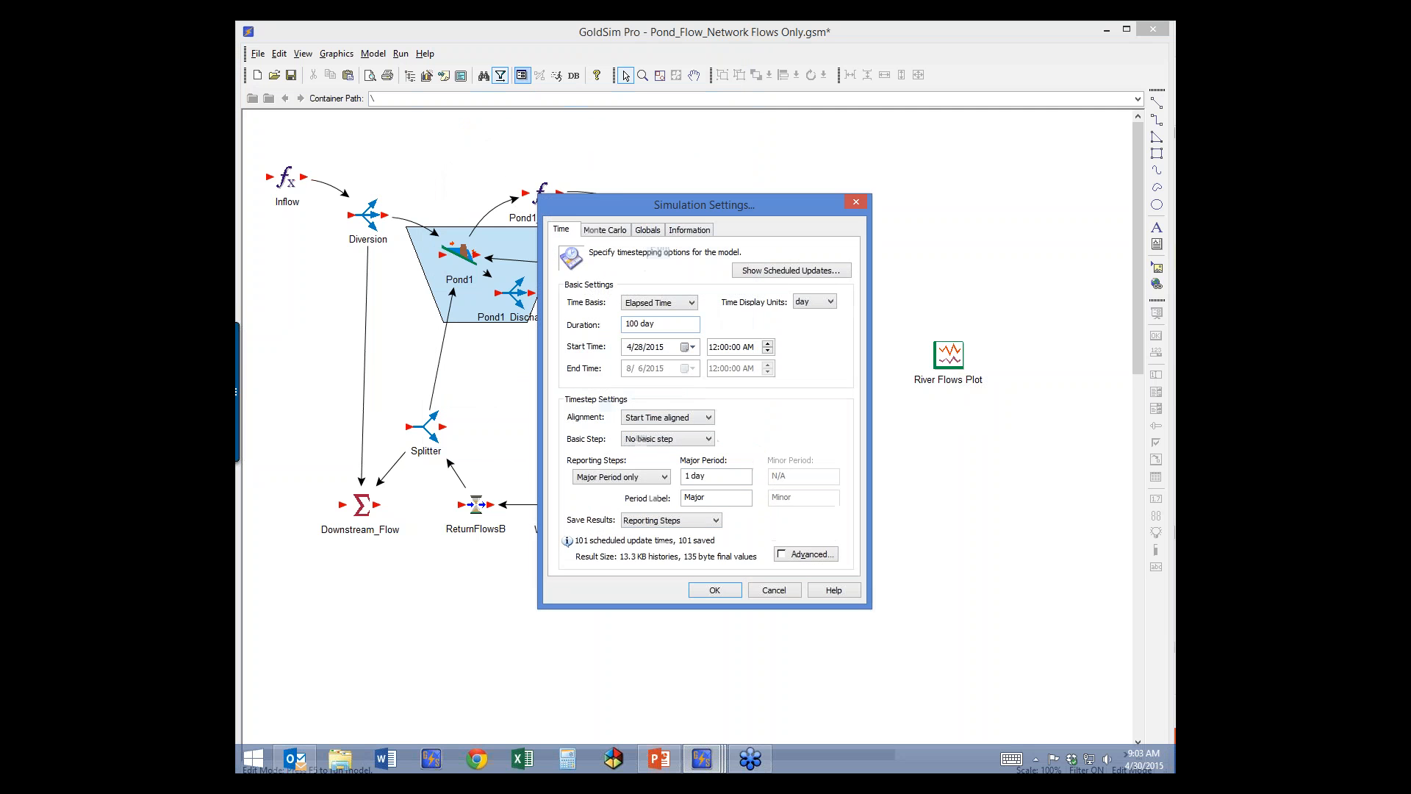
left_click(710, 440)
left_click(664, 457)
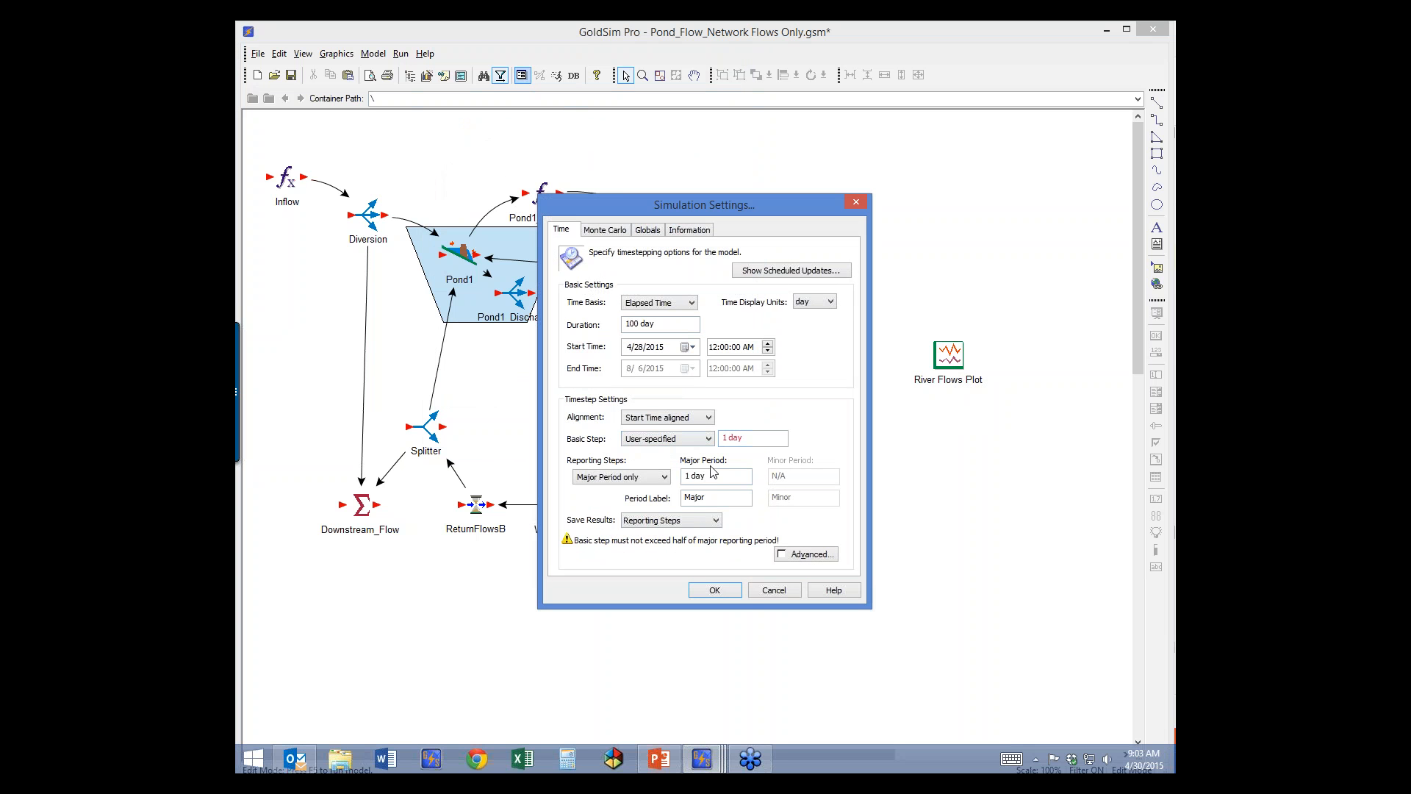
left_click(665, 478)
left_click(610, 489)
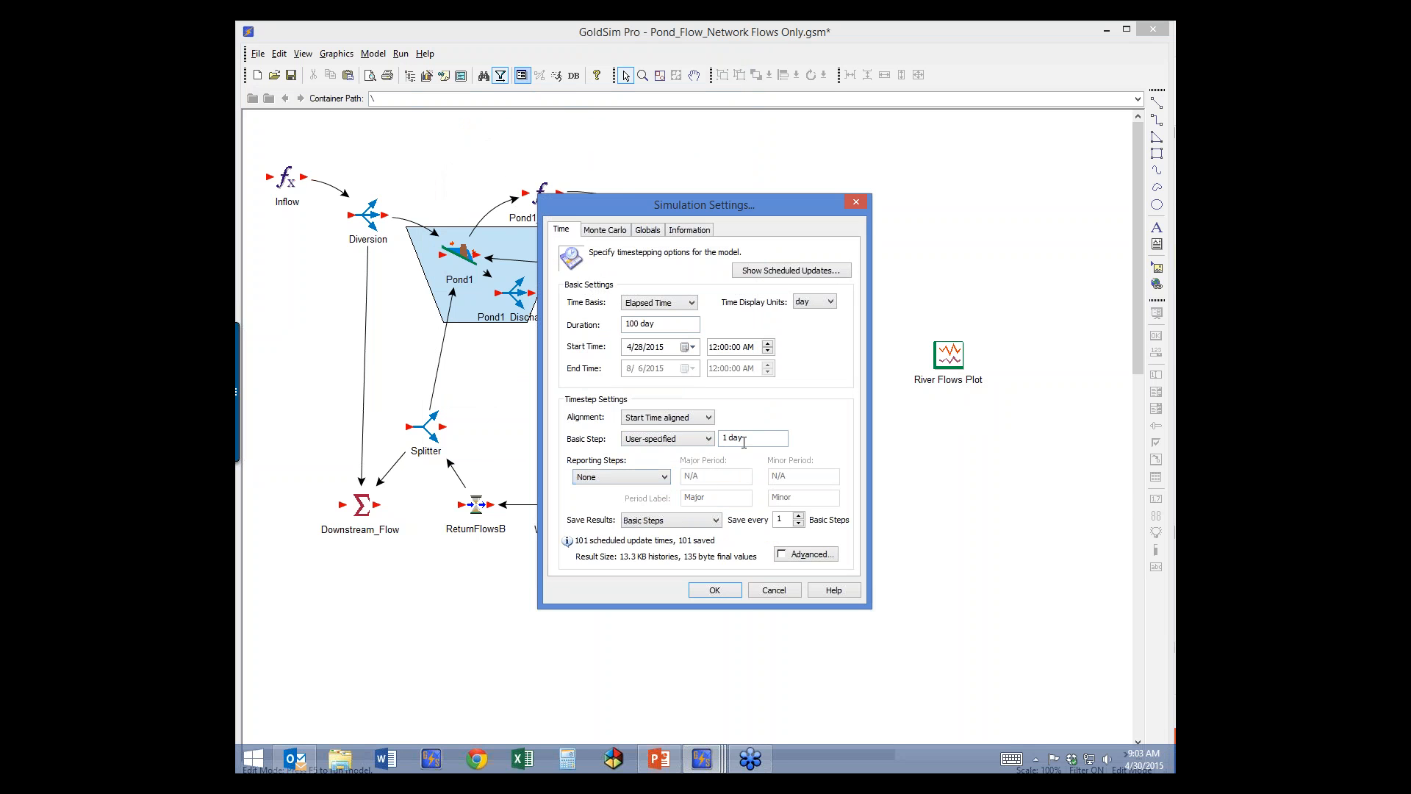
left_click(744, 442)
left_click(804, 556)
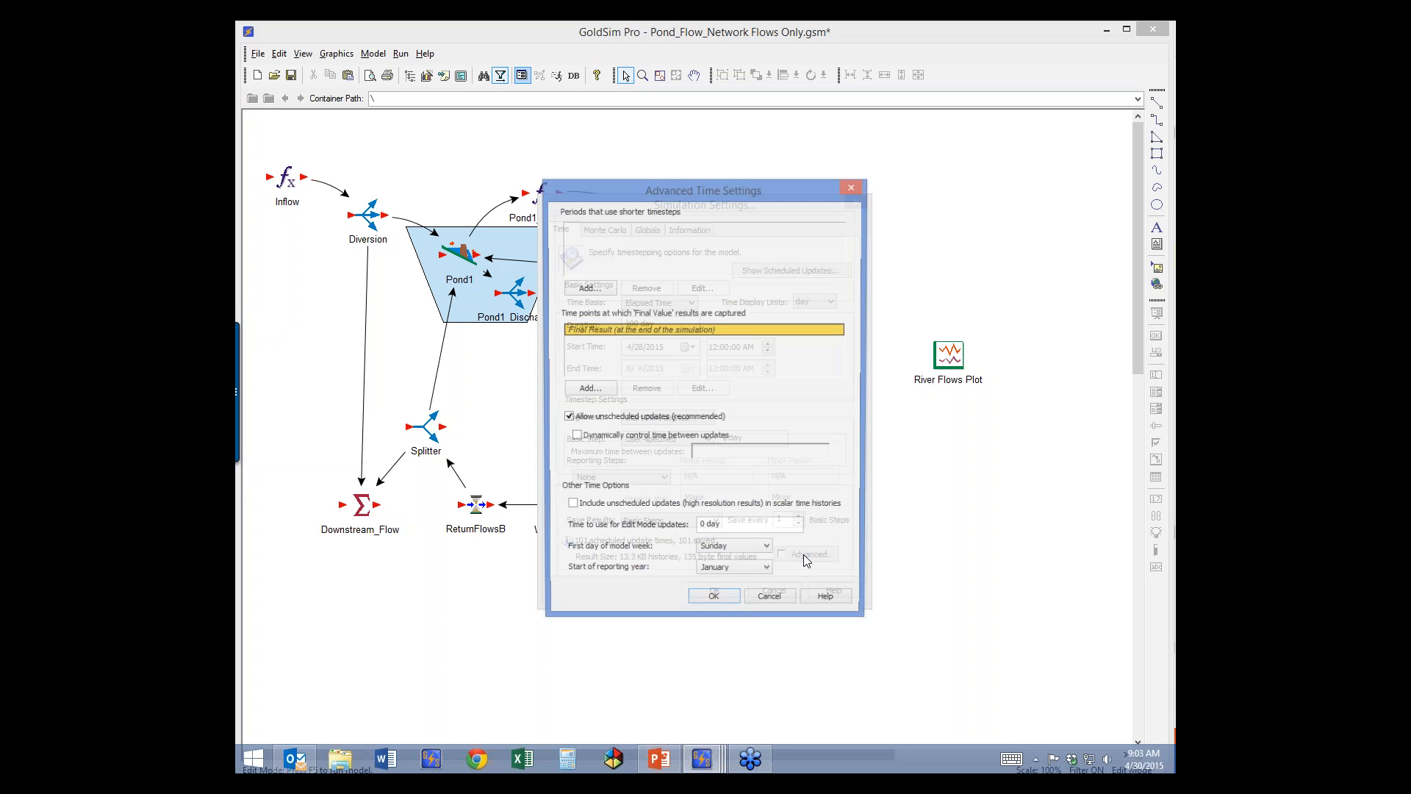
left_click(577, 514)
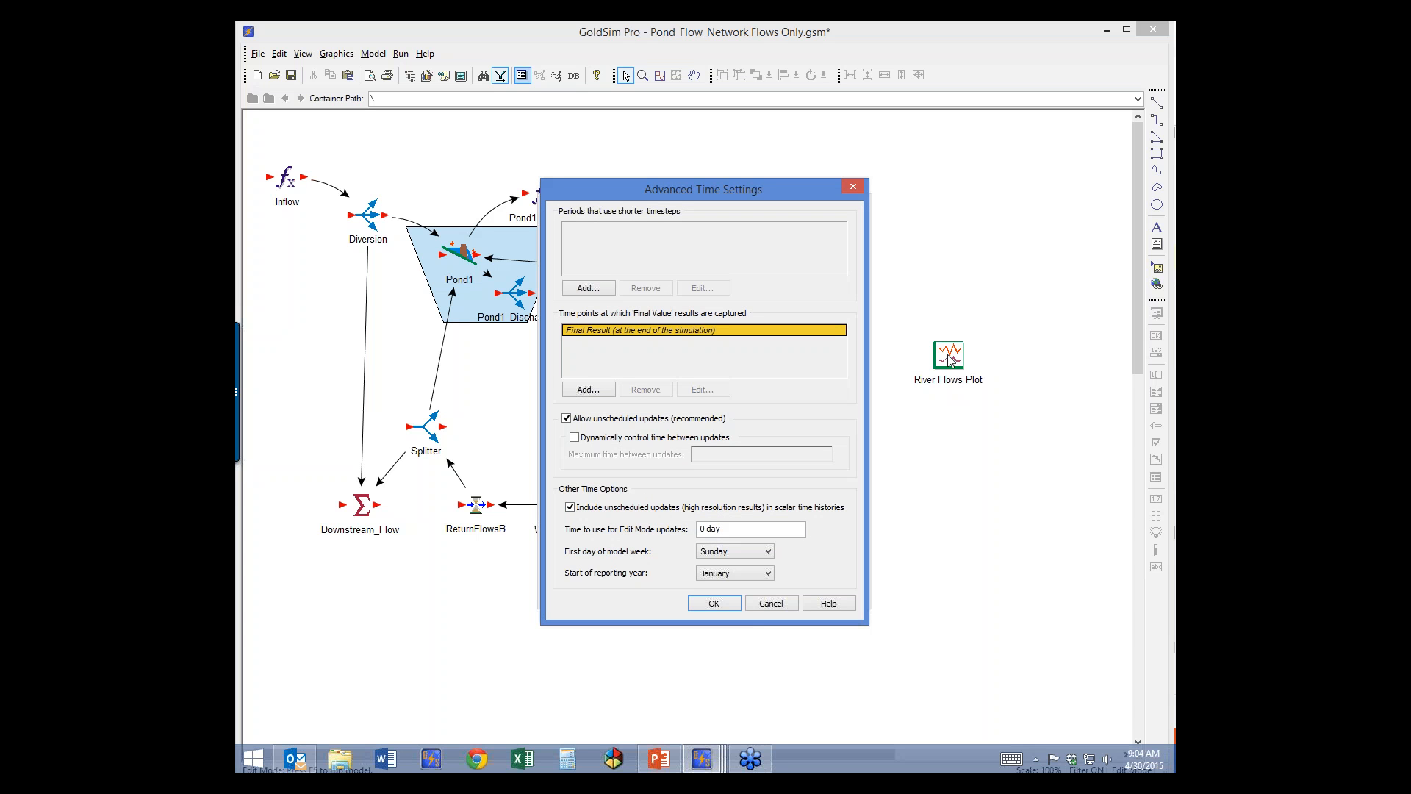
Present the Independent Review slide in PowerPoint, and return to the GoldSim Pond_Flow_Network model, discarding the open time settings
left_click(659, 759)
left_click(1017, 735)
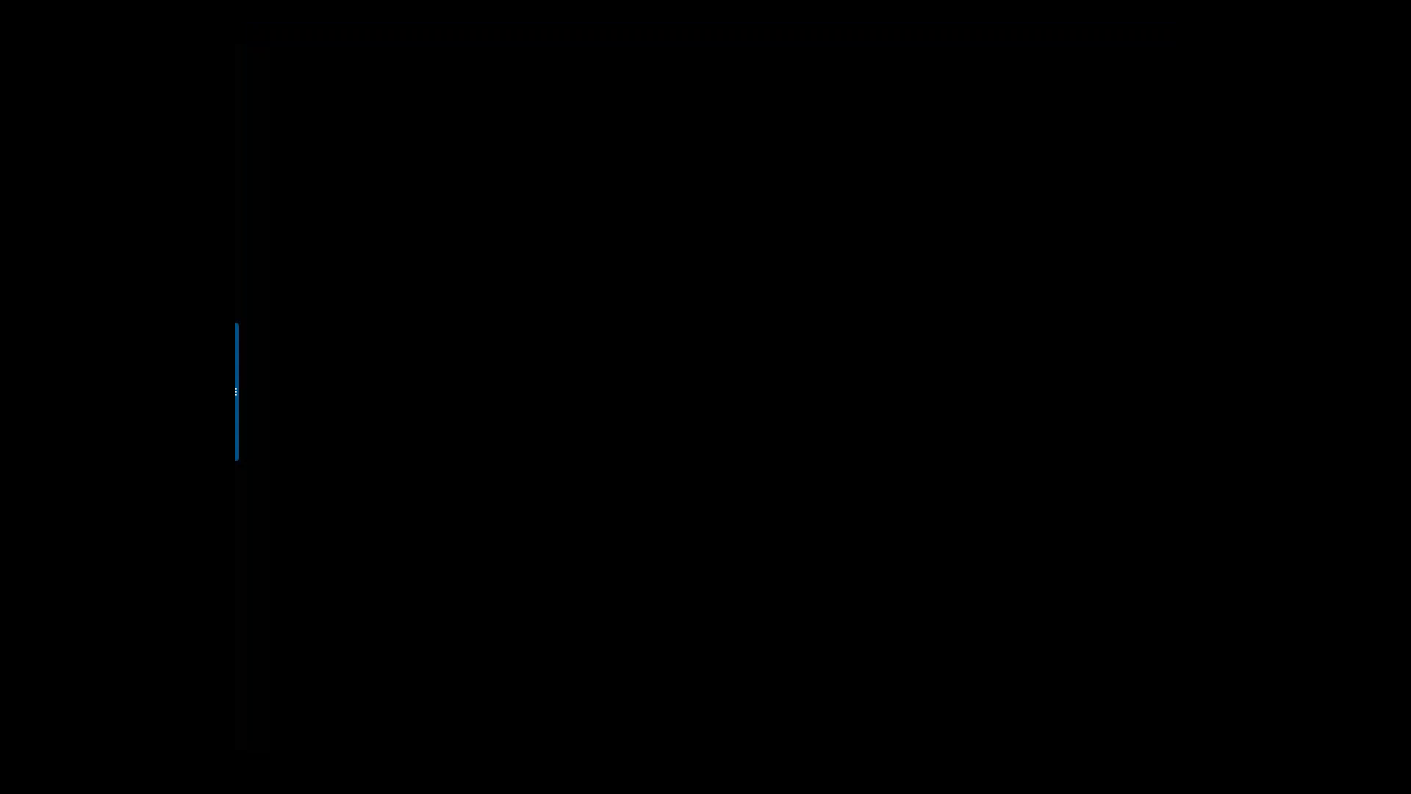
left_click(816, 555)
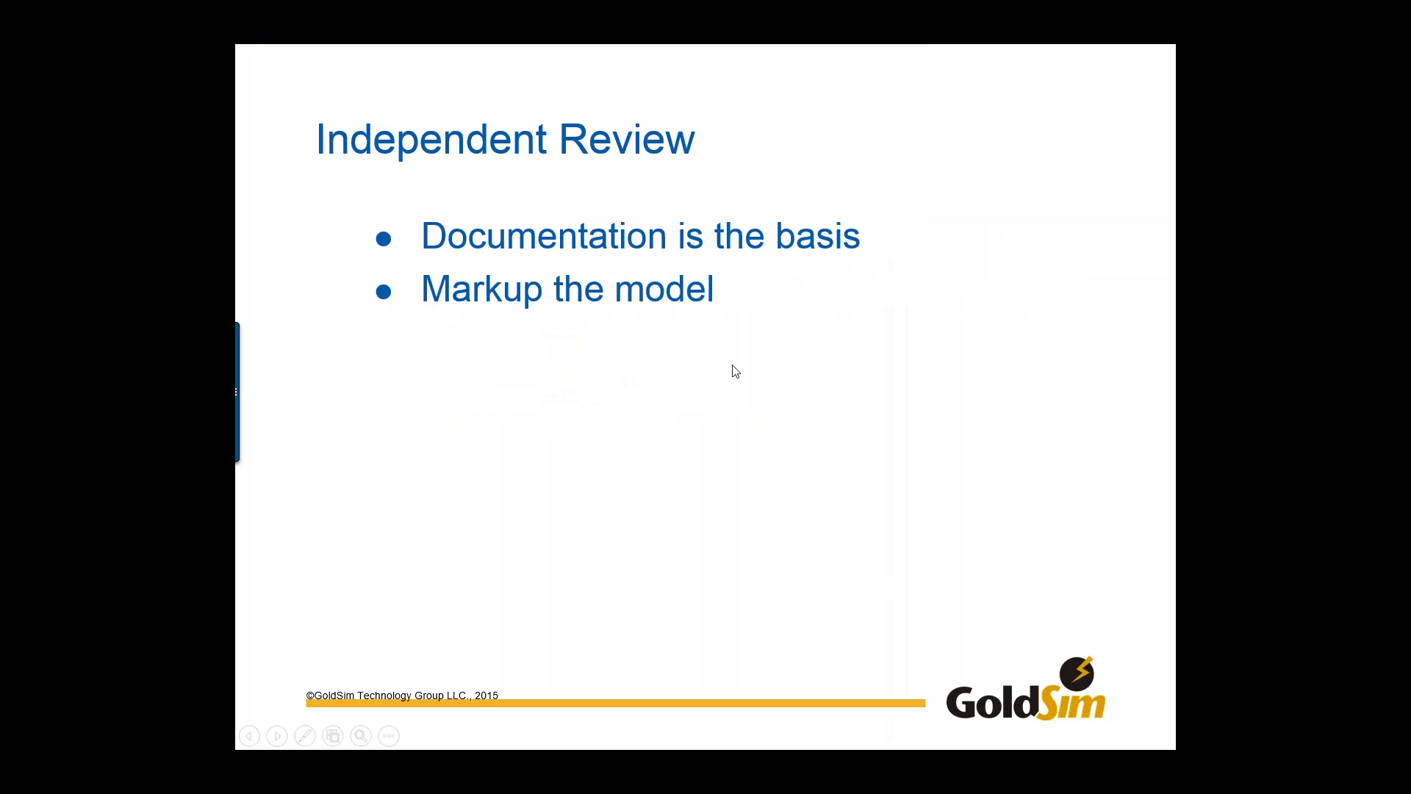
key("Escape")
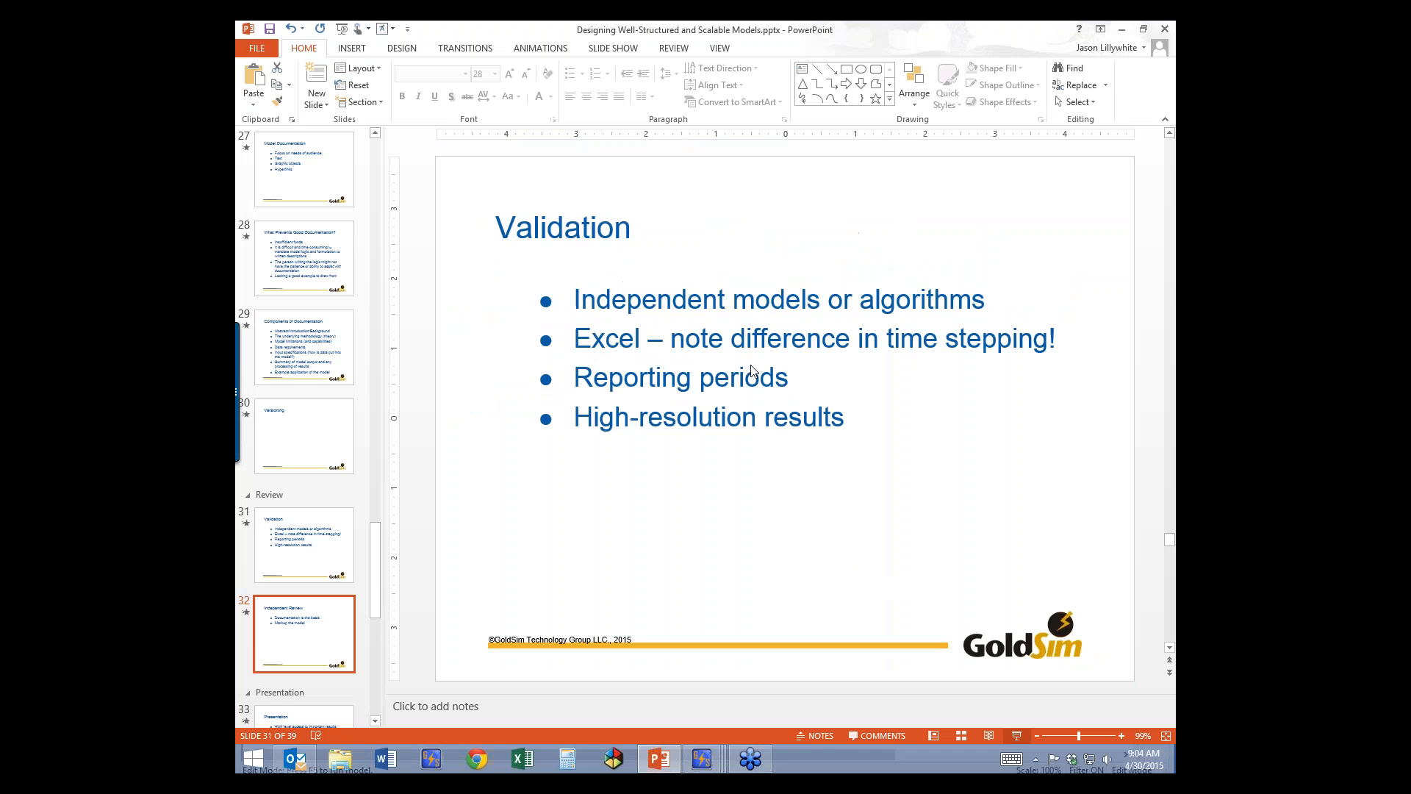
mouse_move(703, 766)
left_click(762, 692)
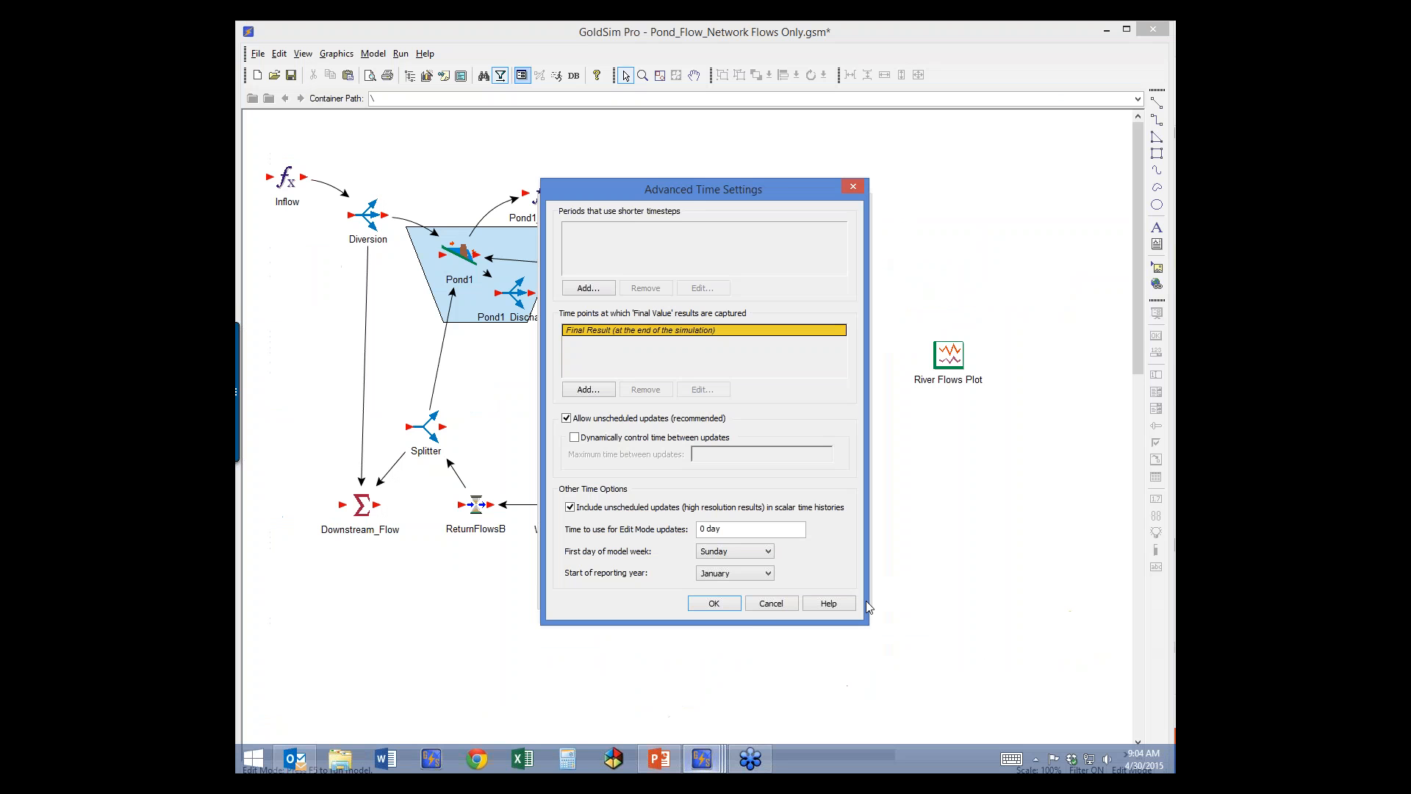
left_click(769, 593)
Give the Water_Supply_B element a non-transparent yellow fill to mark it up for review
right_click(607, 512)
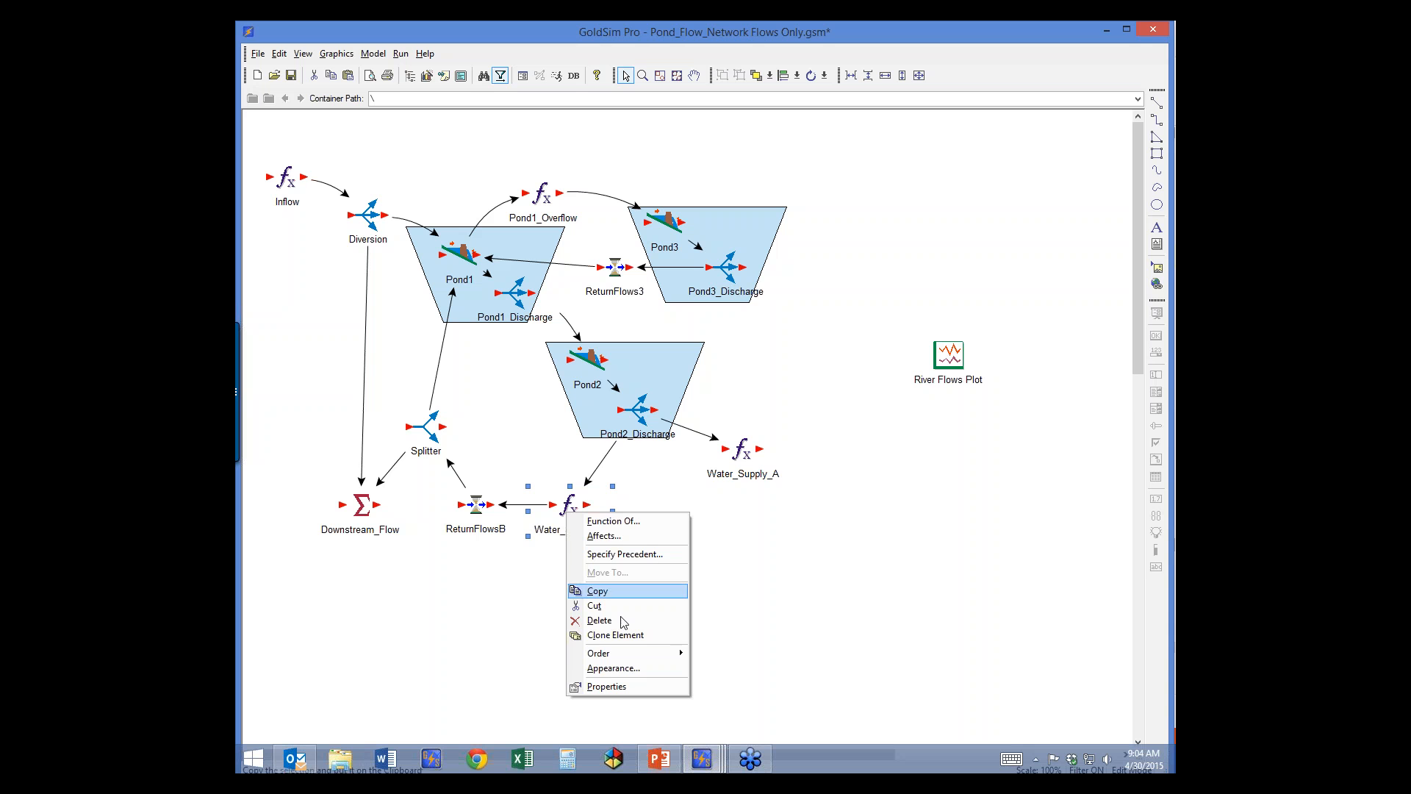
left_click(624, 673)
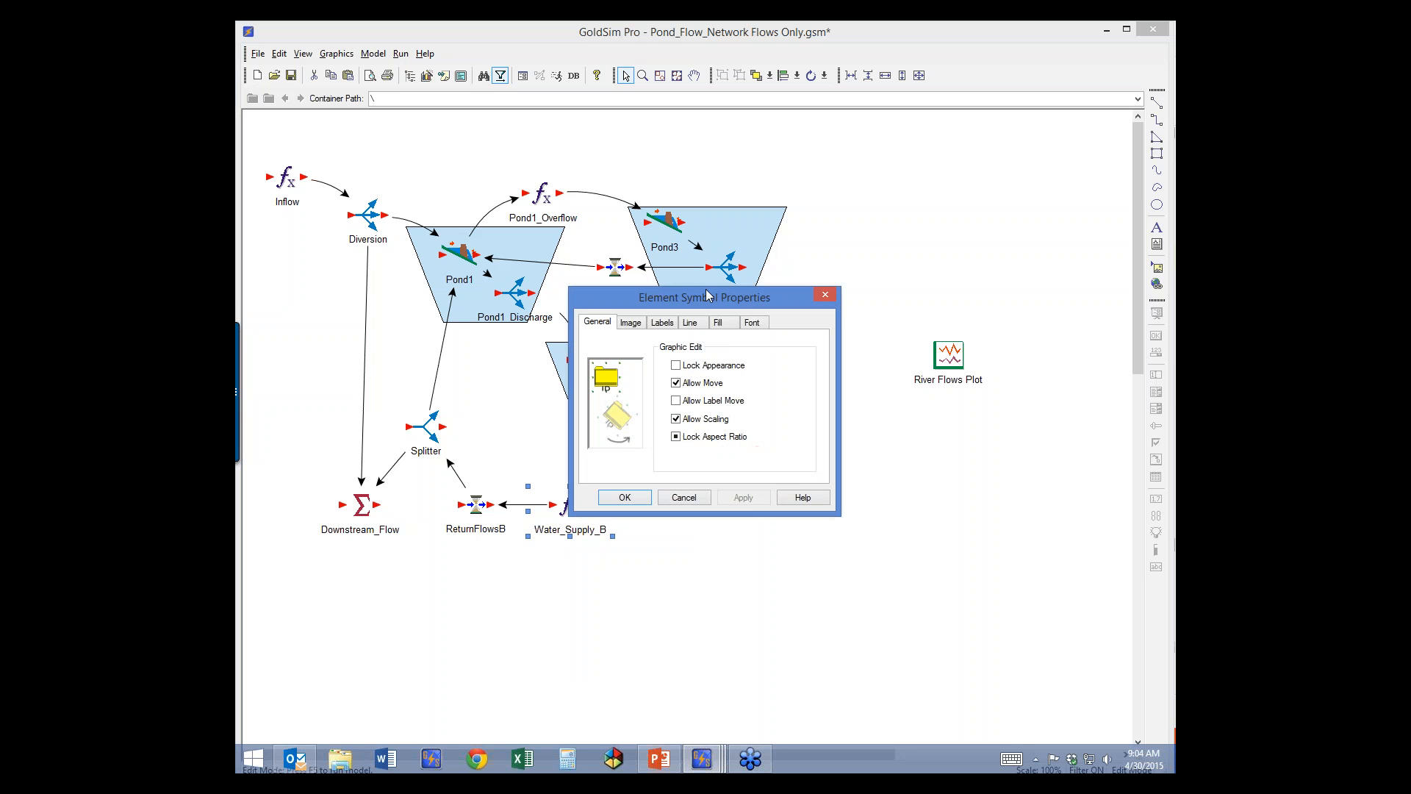
left_click(721, 324)
left_click(726, 343)
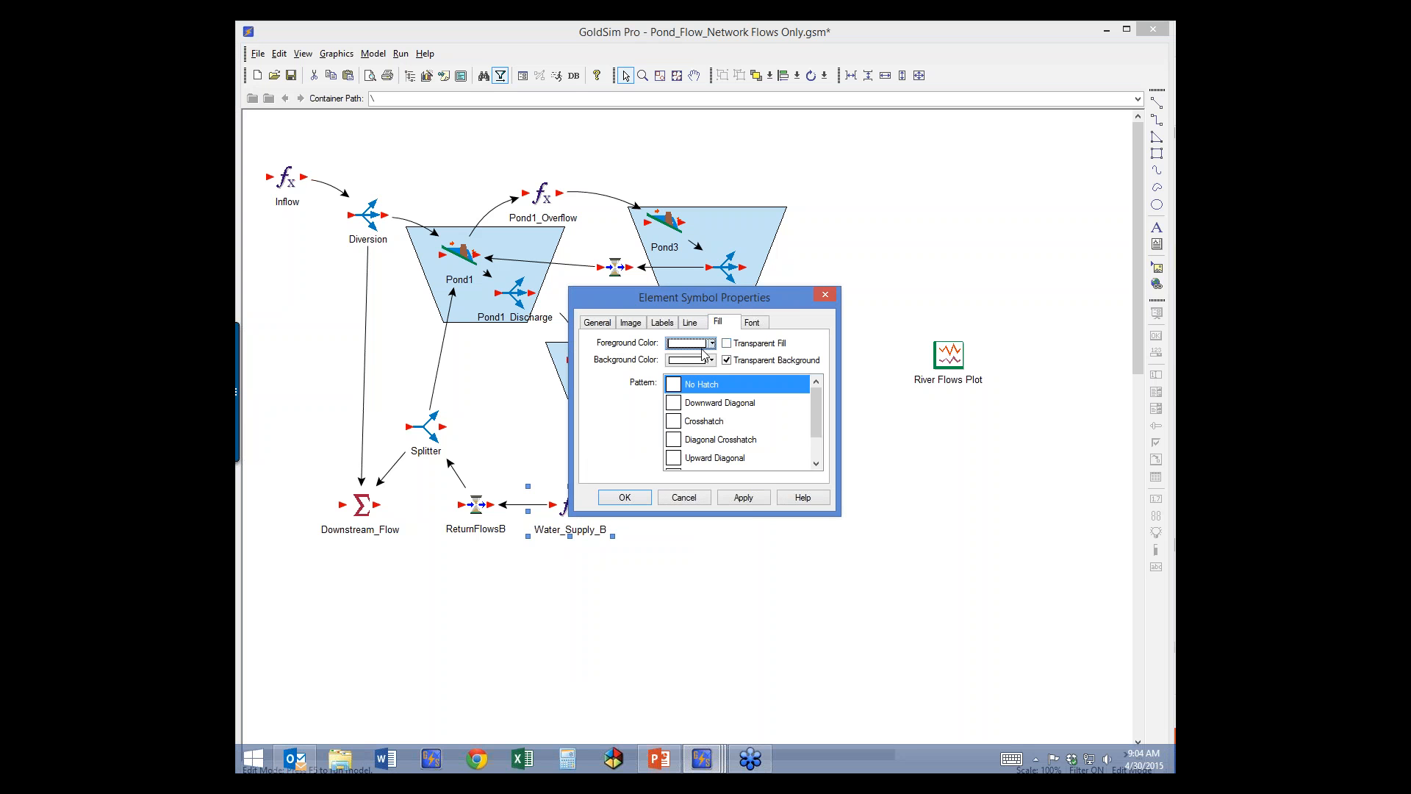
left_click(712, 344)
left_click(710, 403)
left_click(632, 498)
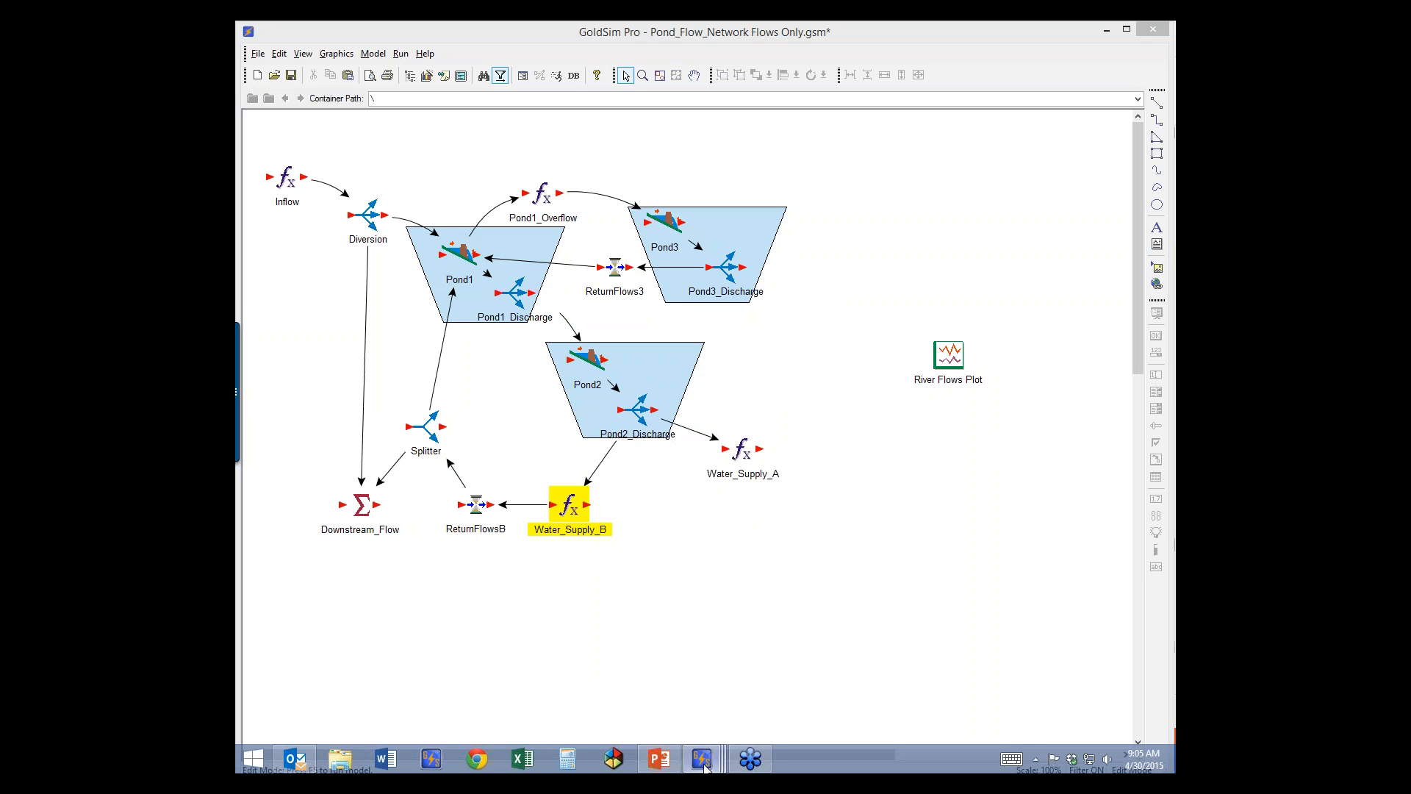
Switch to the Generic PA v1.4 model and select the WindSpeed element in its AirConcentration container
mouse_move(702, 759)
left_click(544, 661)
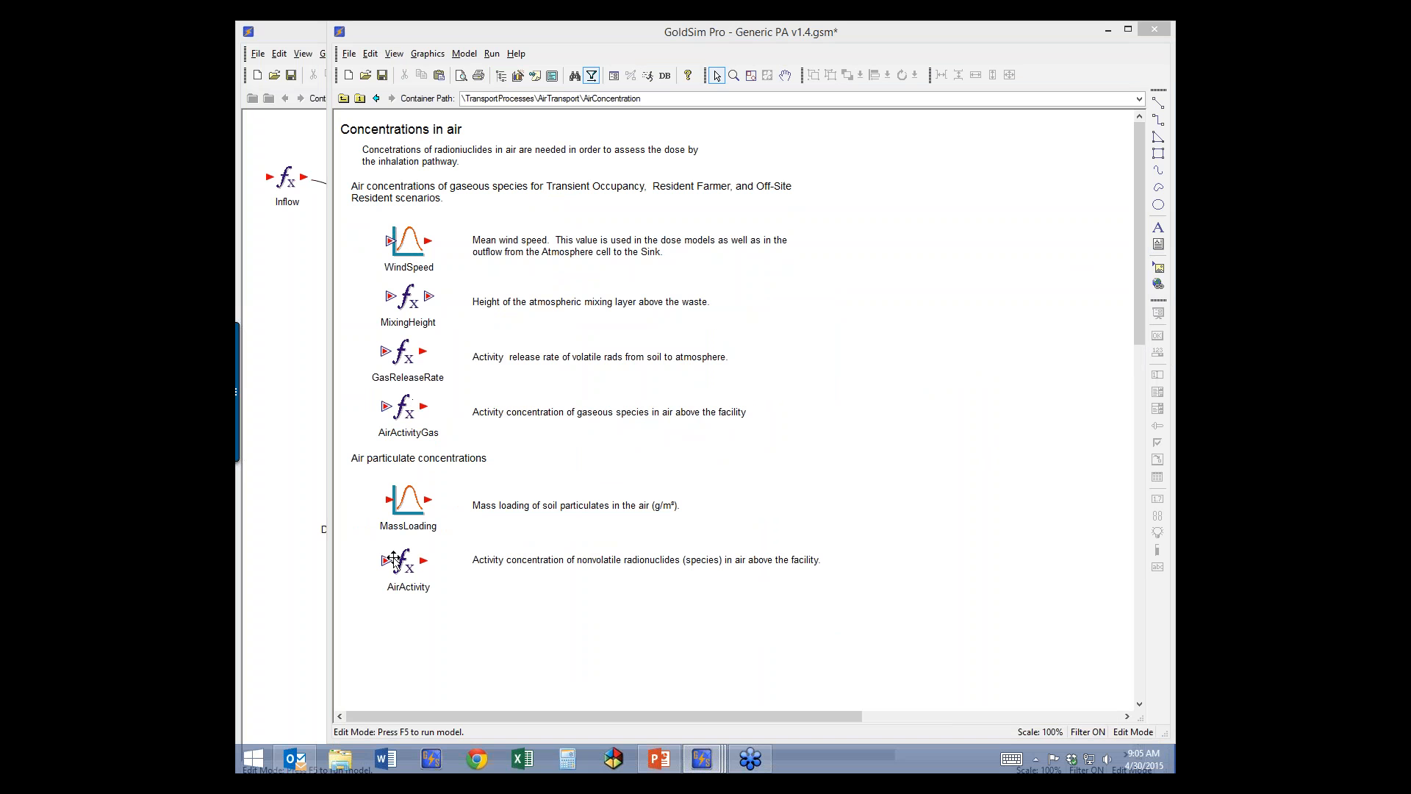
left_click(399, 233)
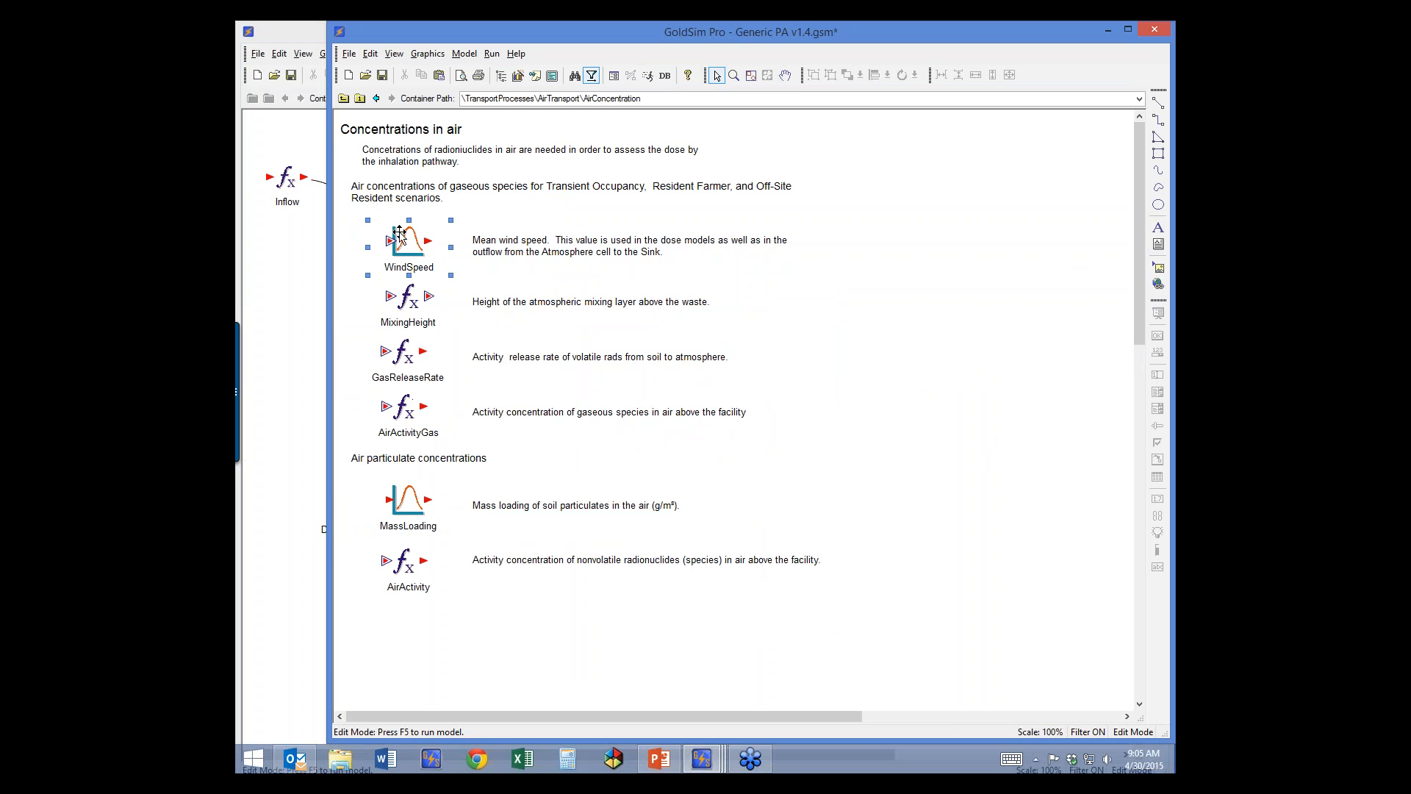
Unhide the AirConcentration container's influences for values, conditions, transactions, CT fluxes, CT media, CT species and multiple types
right_click(849, 169)
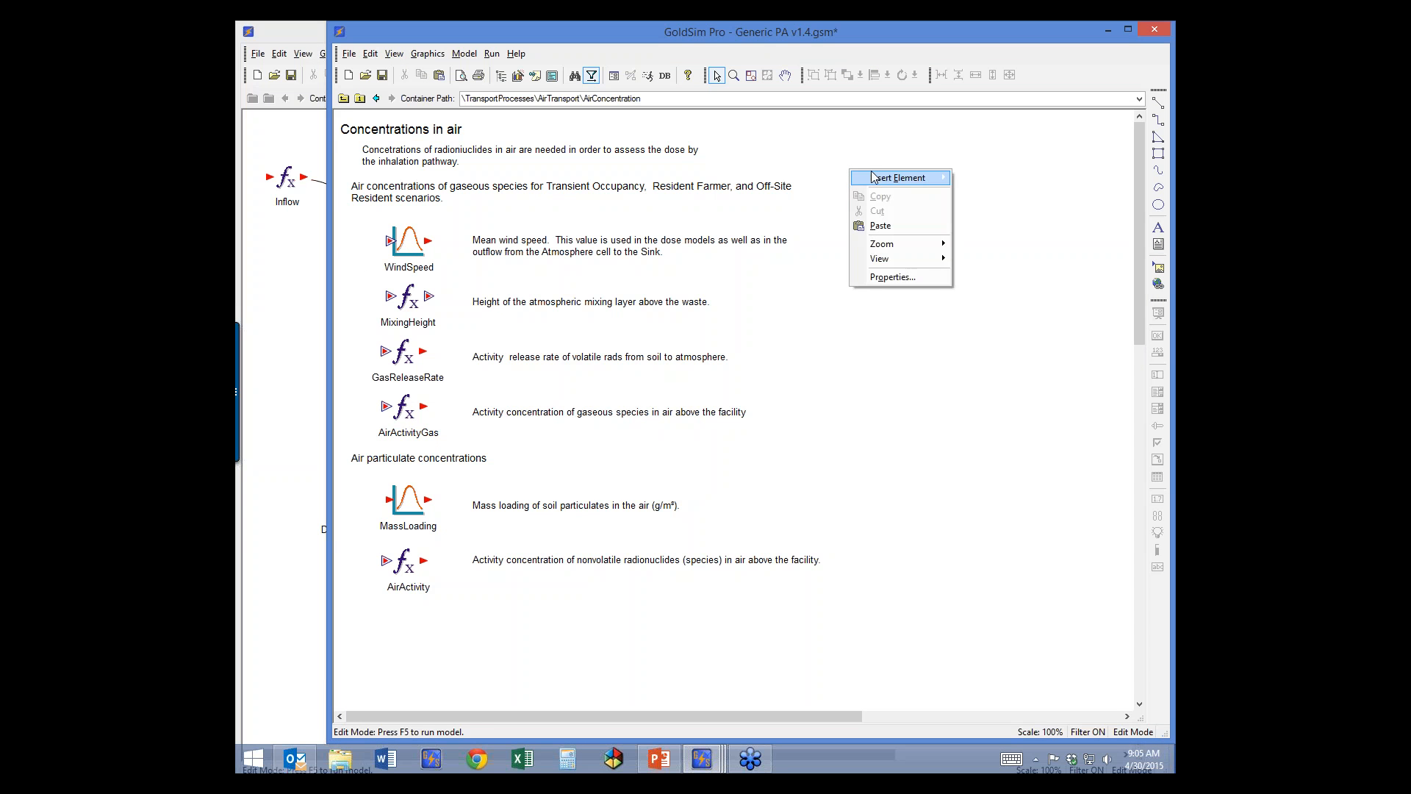
left_click(901, 278)
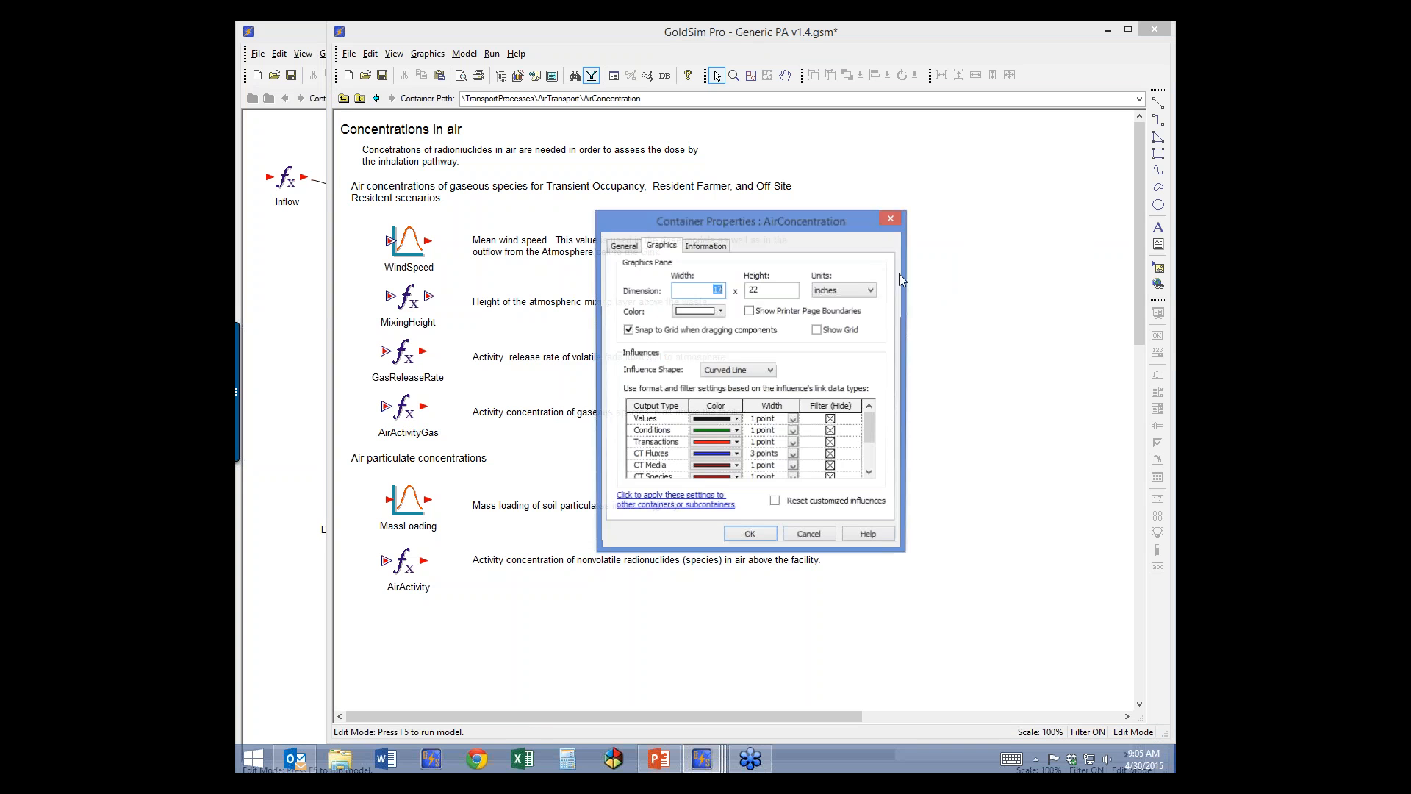
left_click(831, 420)
left_click(832, 432)
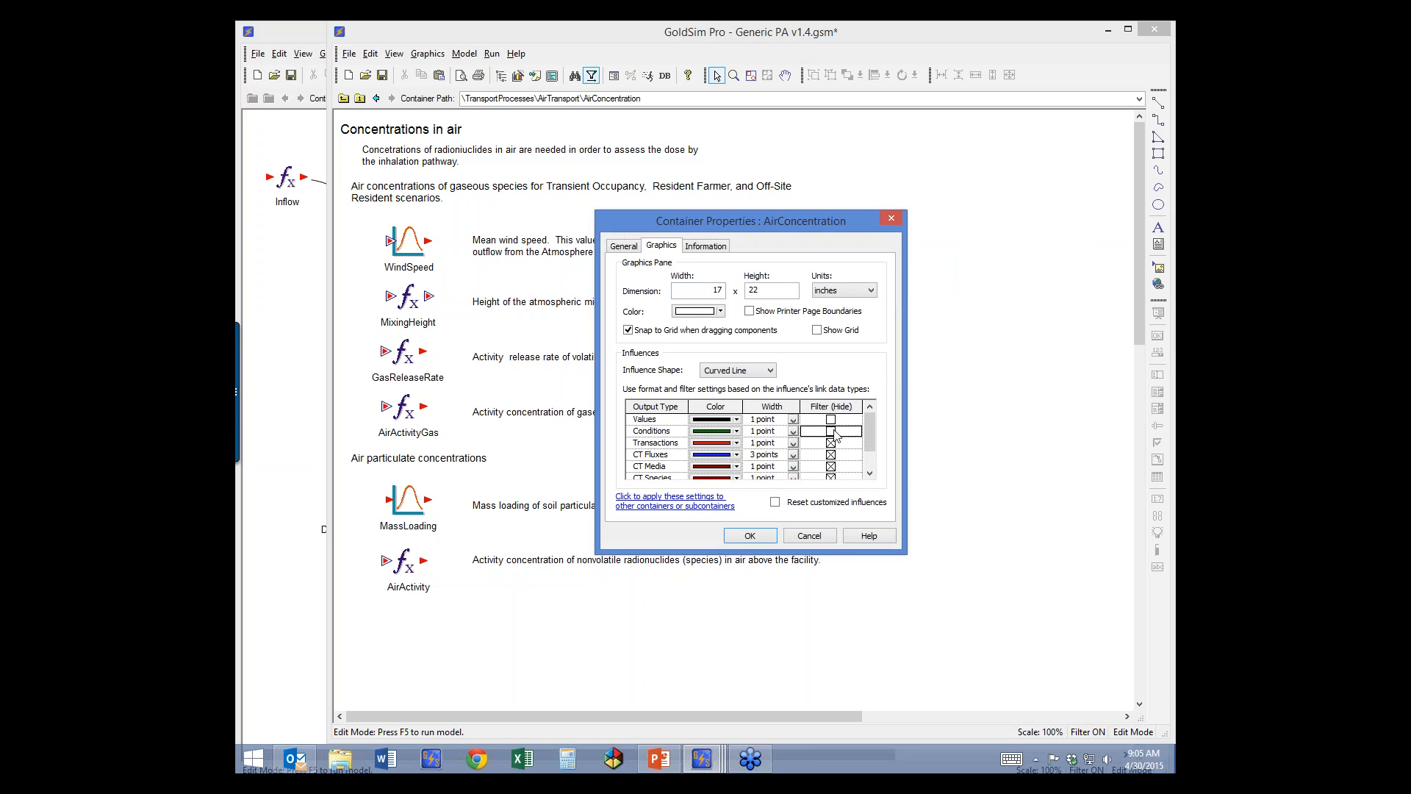
left_click(831, 443)
left_click(831, 455)
left_click(831, 467)
left_click(834, 479)
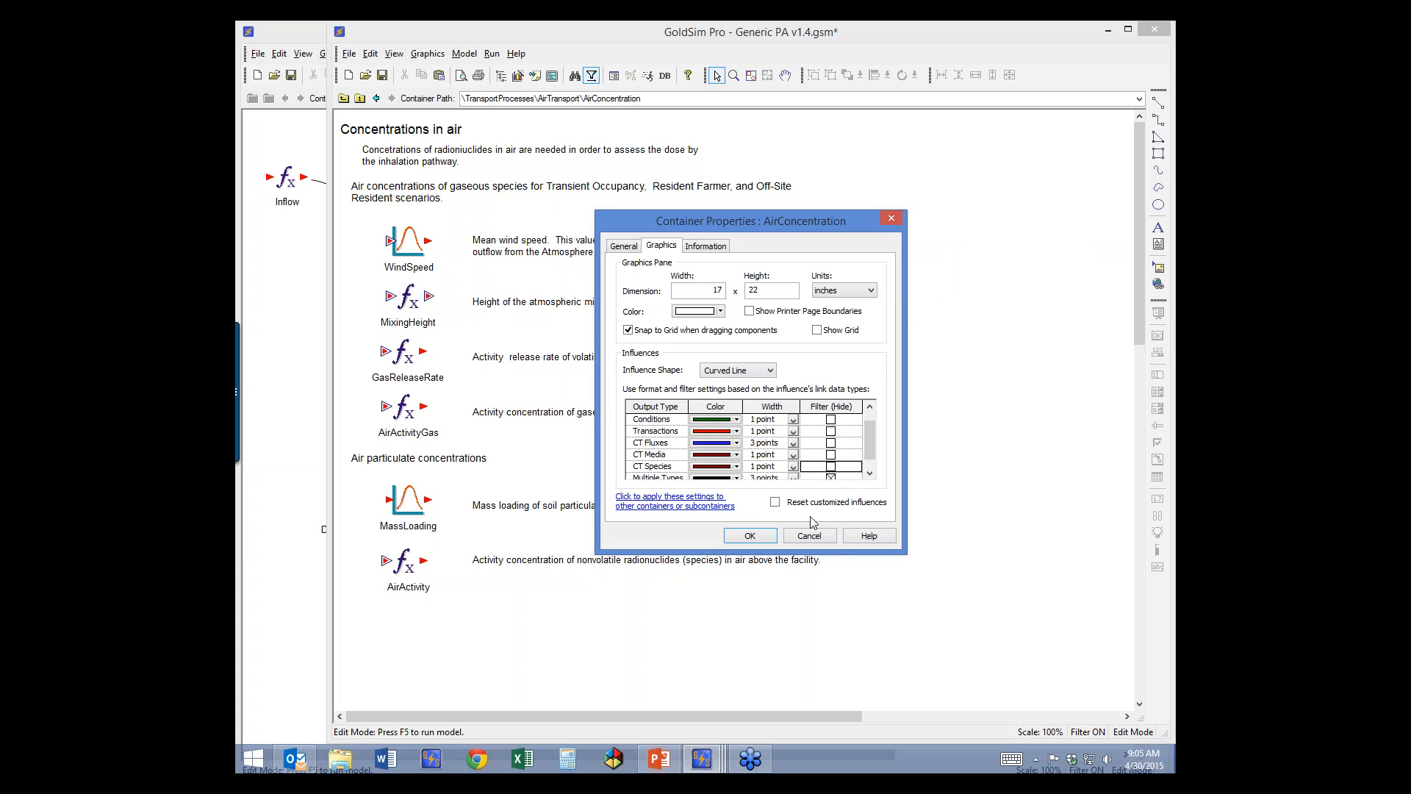
left_click(831, 478)
left_click(770, 538)
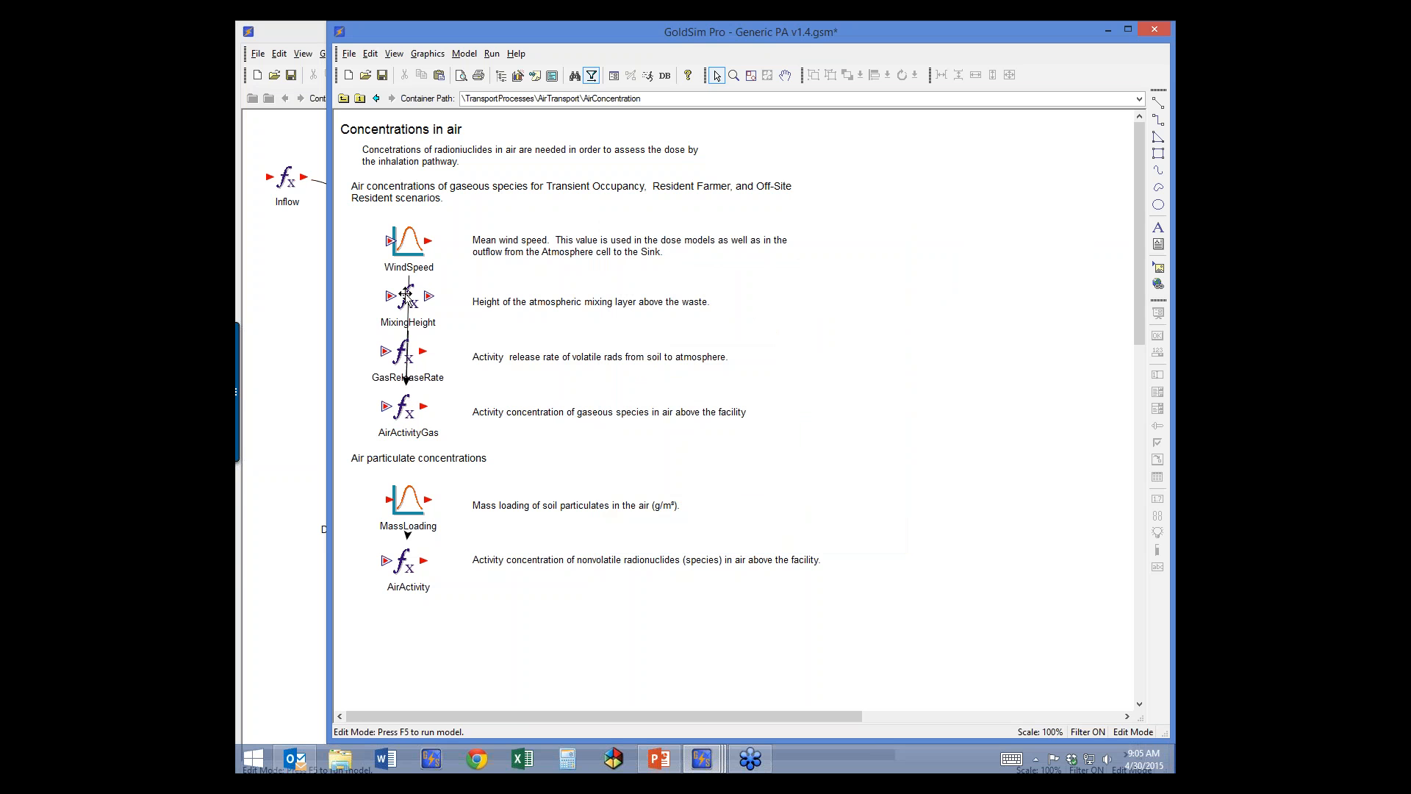
Leave the Generic PA model, switch to PowerPoint, and resume the slide show from Independent Review to the Presentation slide
mouse_move(403, 407)
left_click(279, 352)
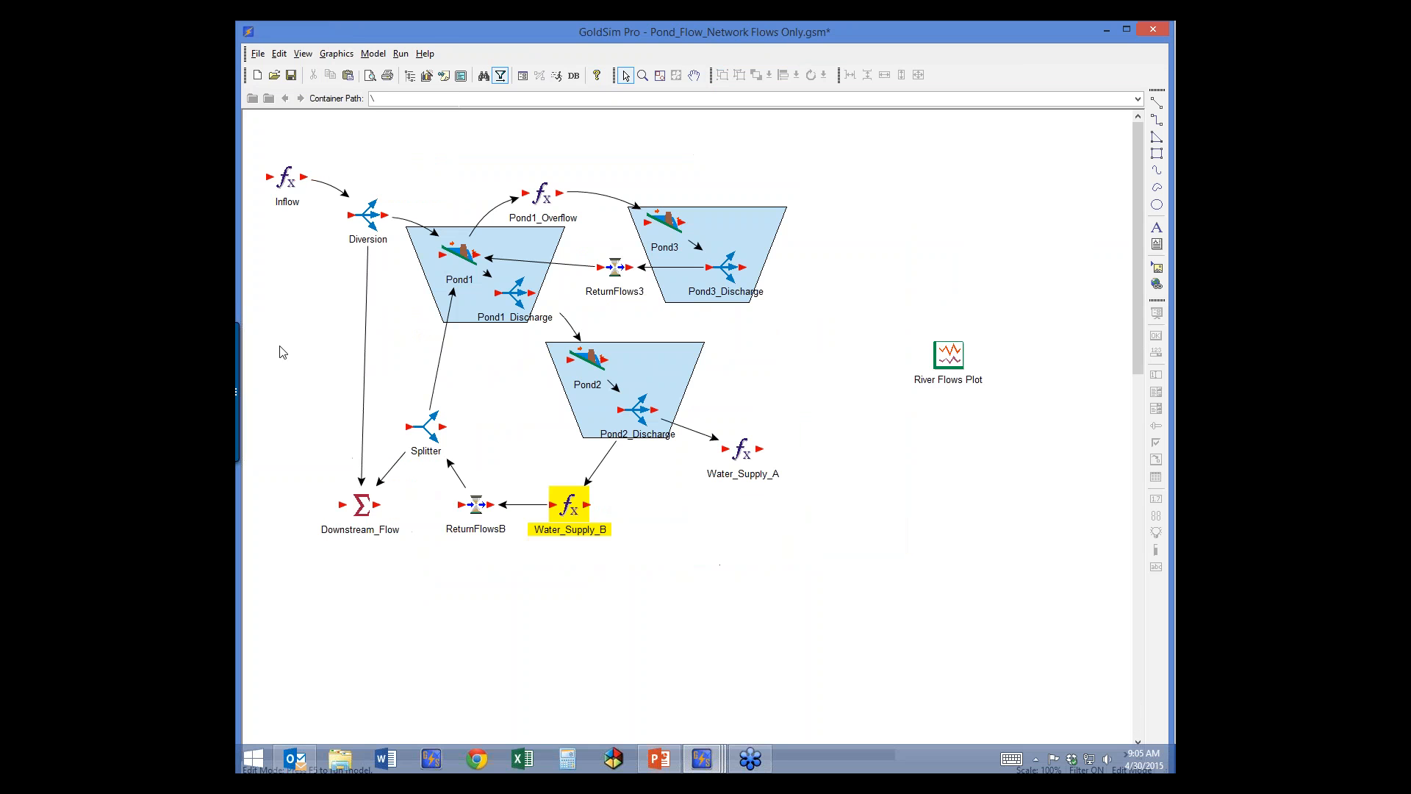
left_click(643, 761)
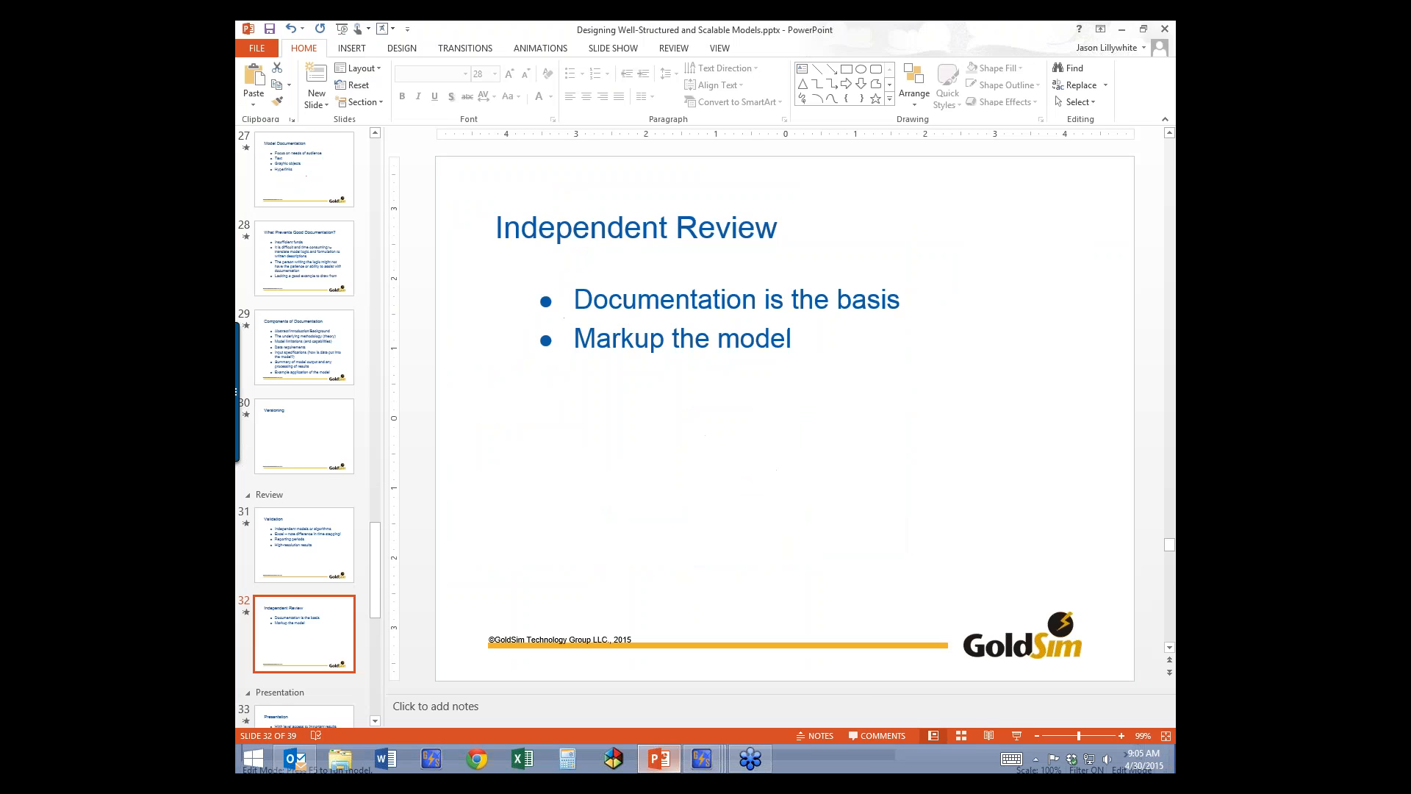
left_click(1016, 736)
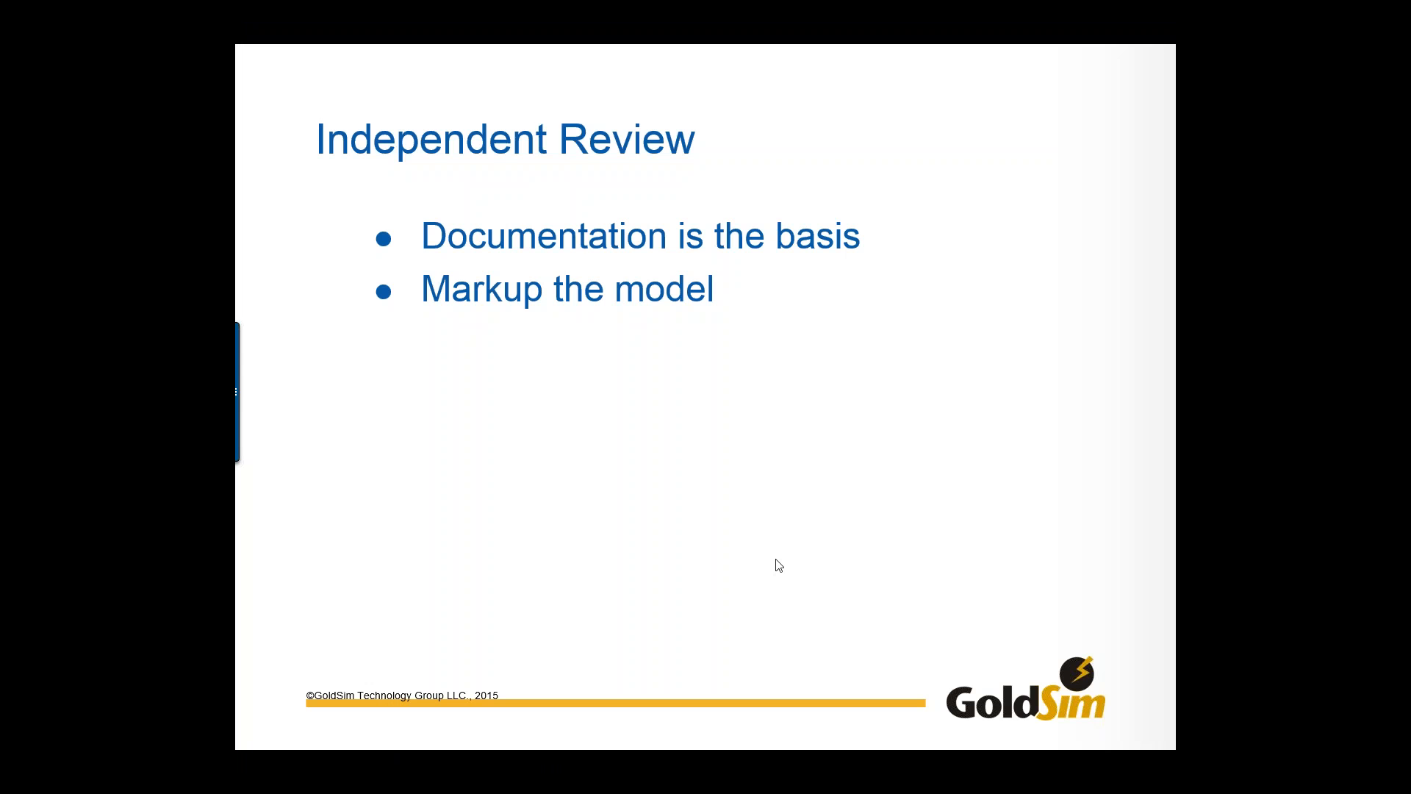
left_click(774, 562)
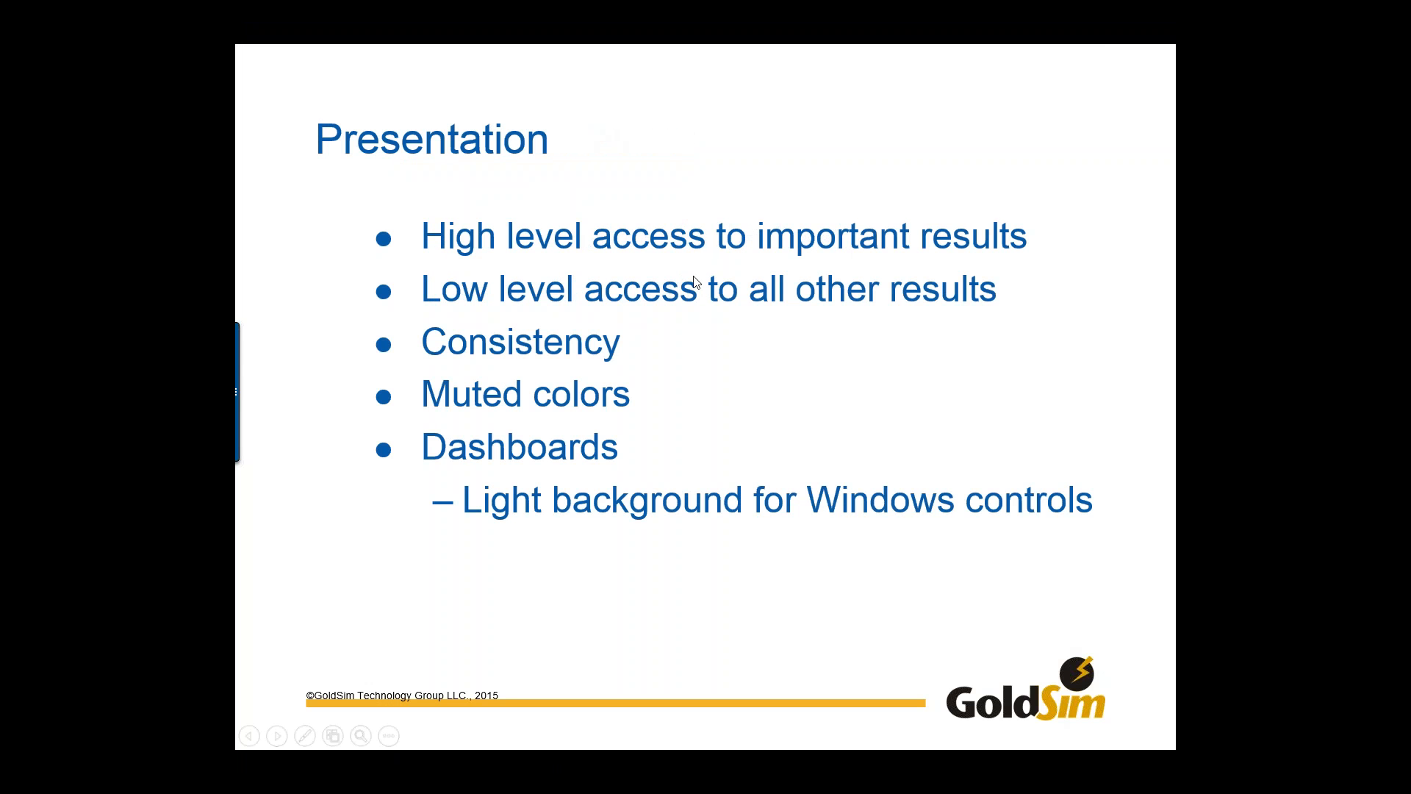